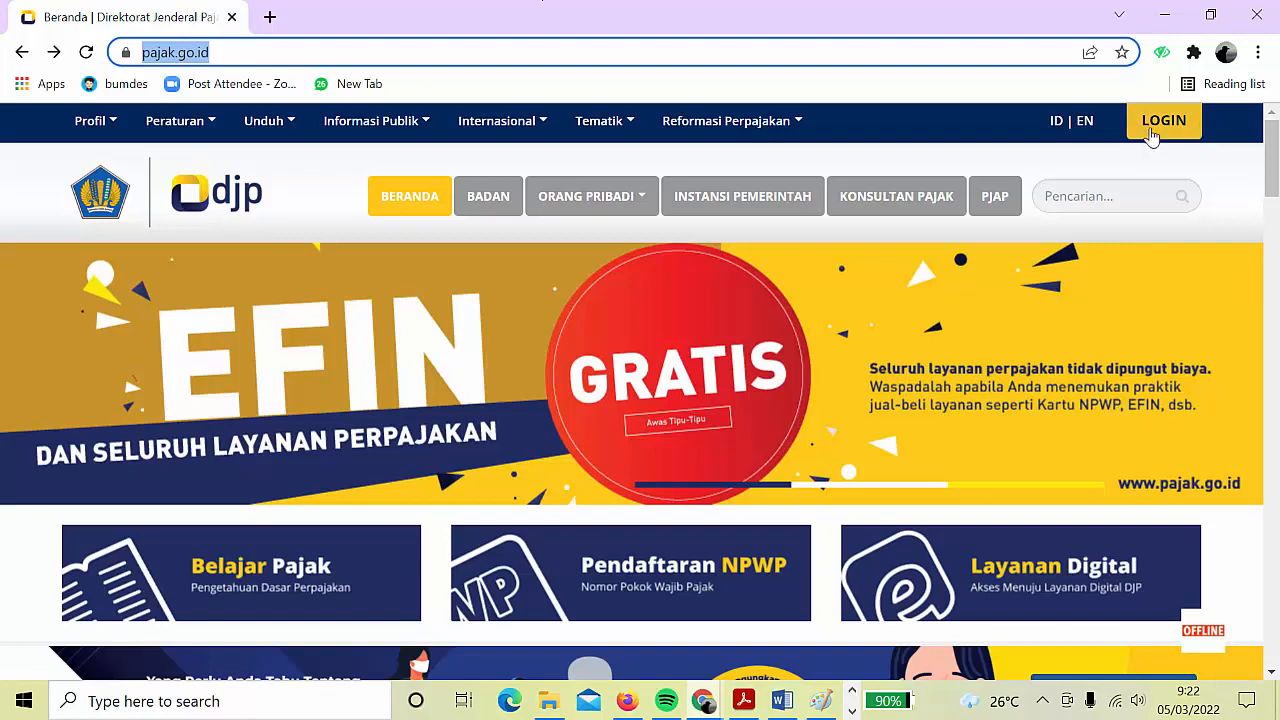
Go to the DJP Online account login page and dismiss the PPS announcement popup
{"action": "left_click", "coordinate": [1160, 122]}
{"action": "left_click", "coordinate": [1160, 122]}
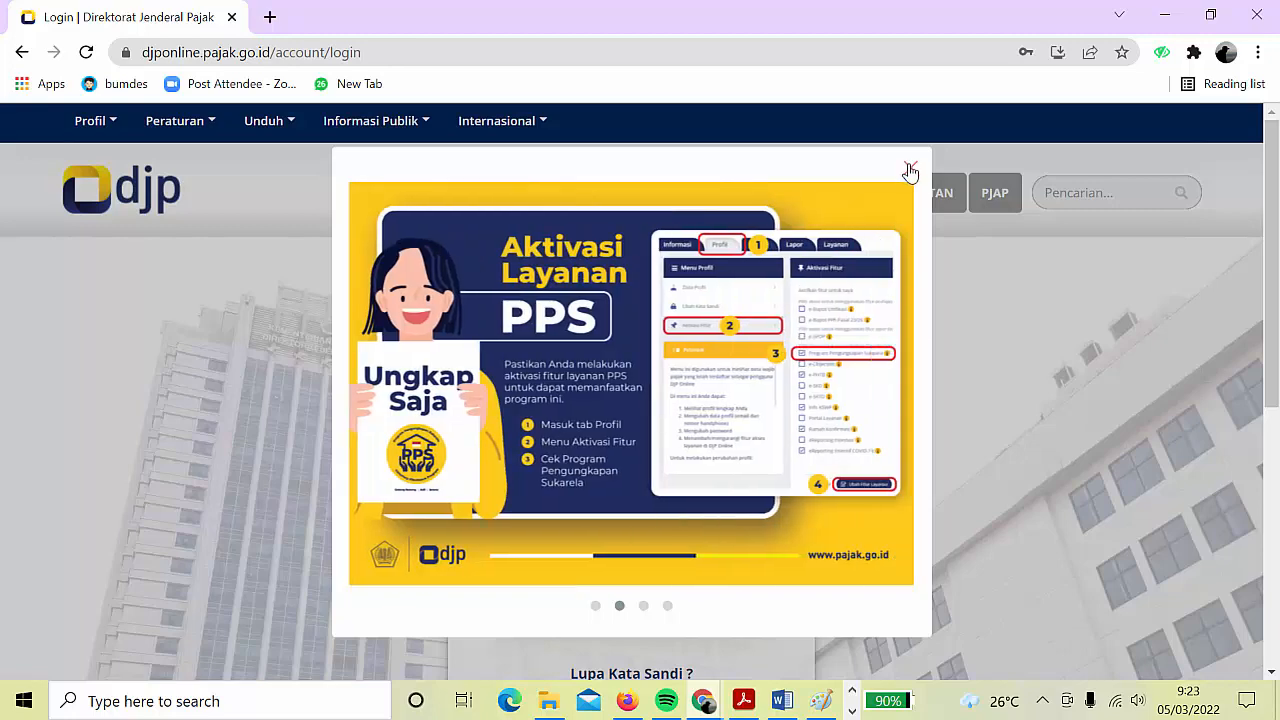
{"action": "left_click", "coordinate": [910, 172]}
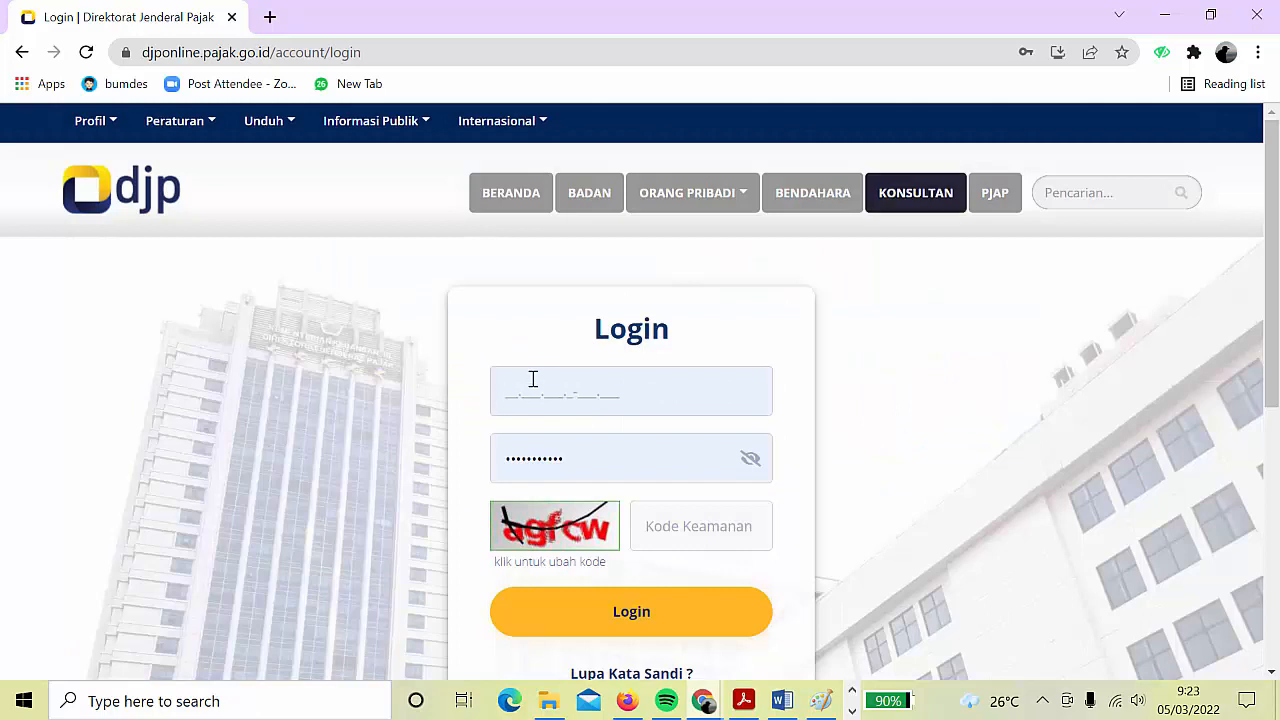
Fill in the taxpayer's NPWP, the account password and the security code on the login form
{"action": "left_click", "coordinate": [504, 393]}
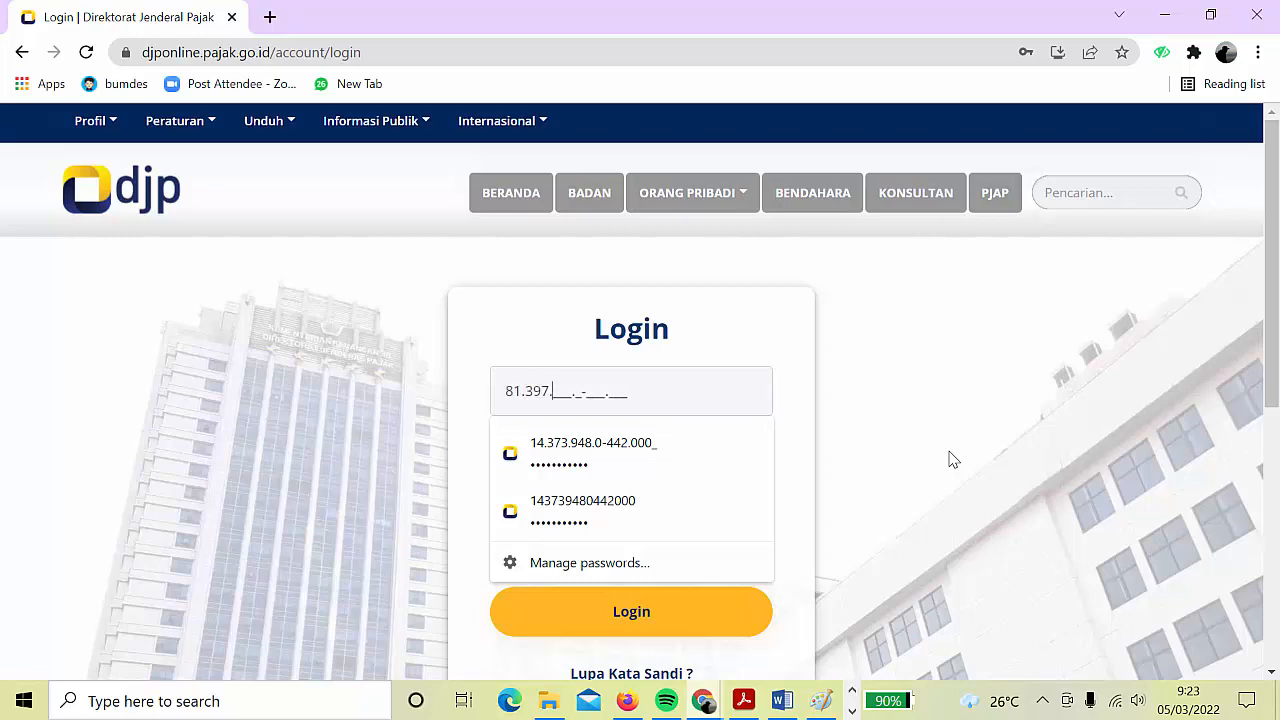
{"action": "key", "text": "Tab"}
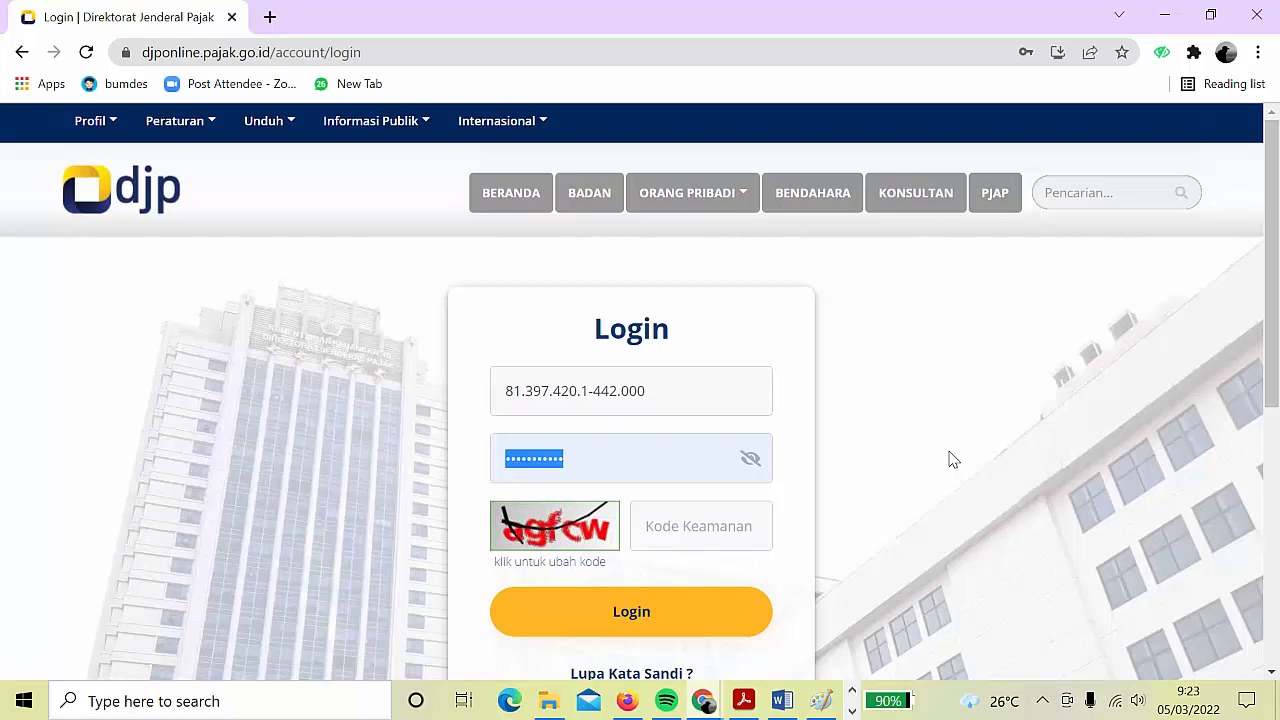
{"action": "key", "text": "Caps_Lock"}
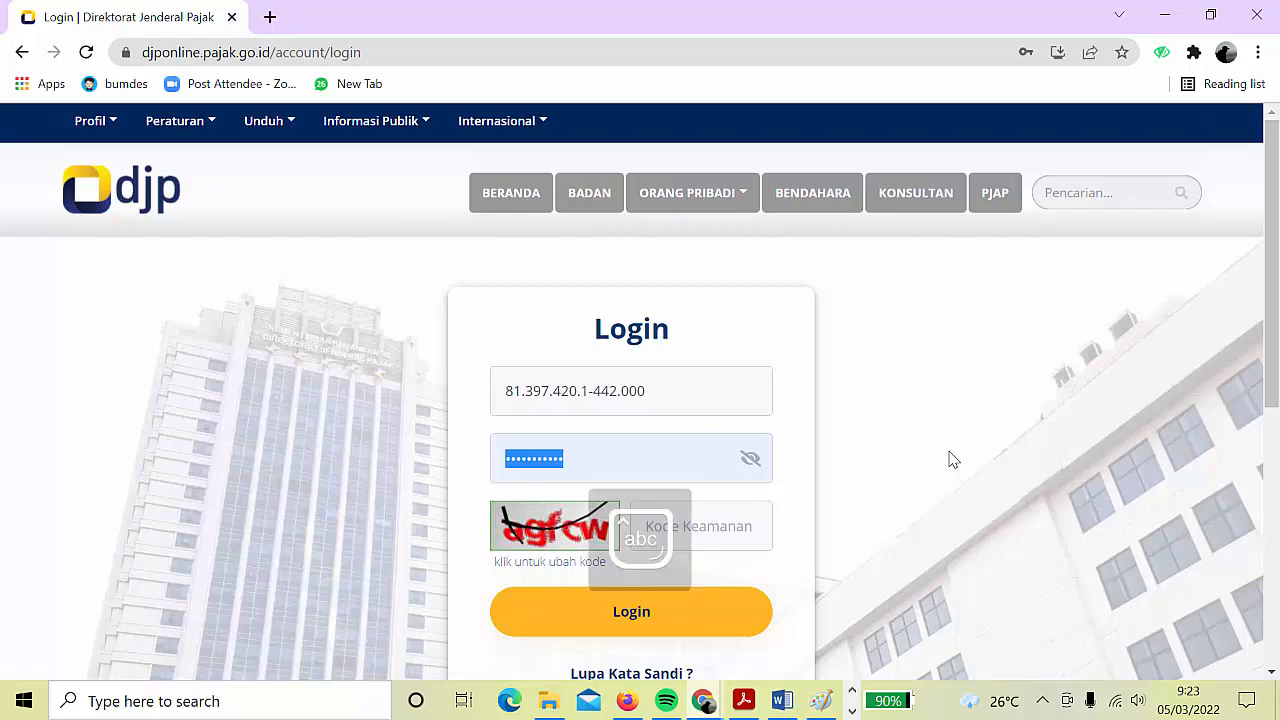
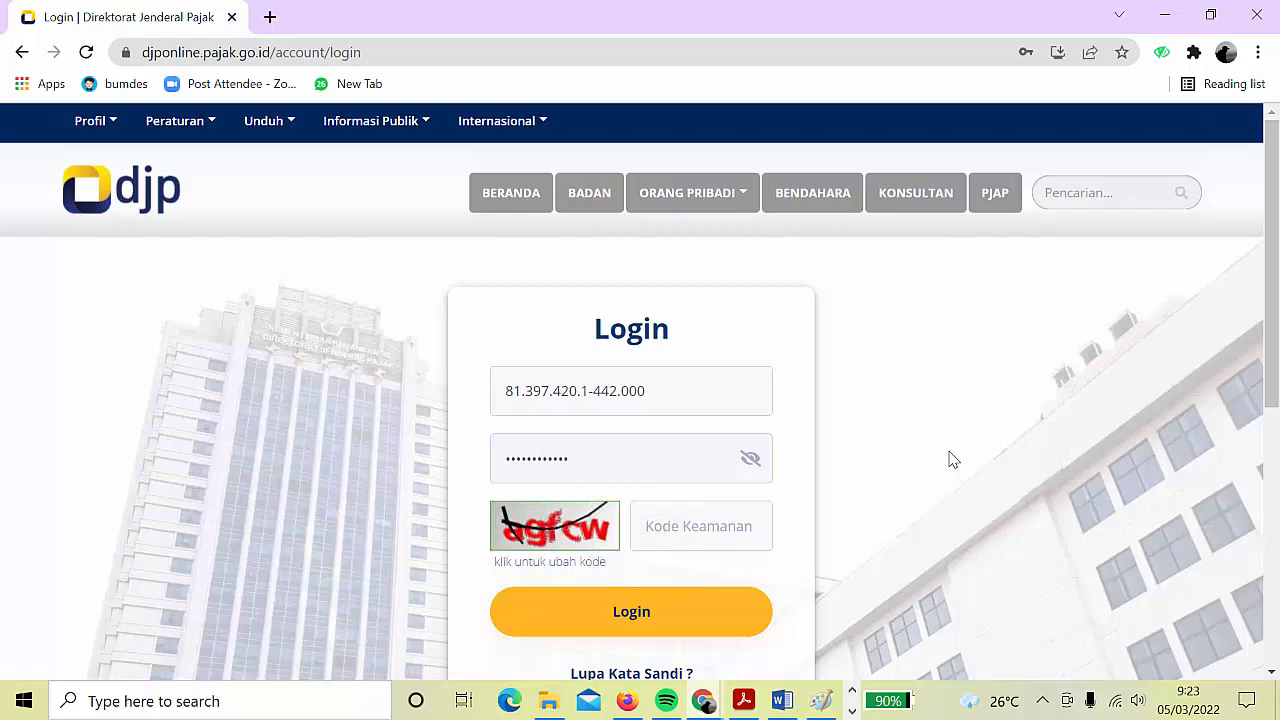
{"action": "left_click", "coordinate": [687, 522]}
{"action": "type", "text": "agfvw"}
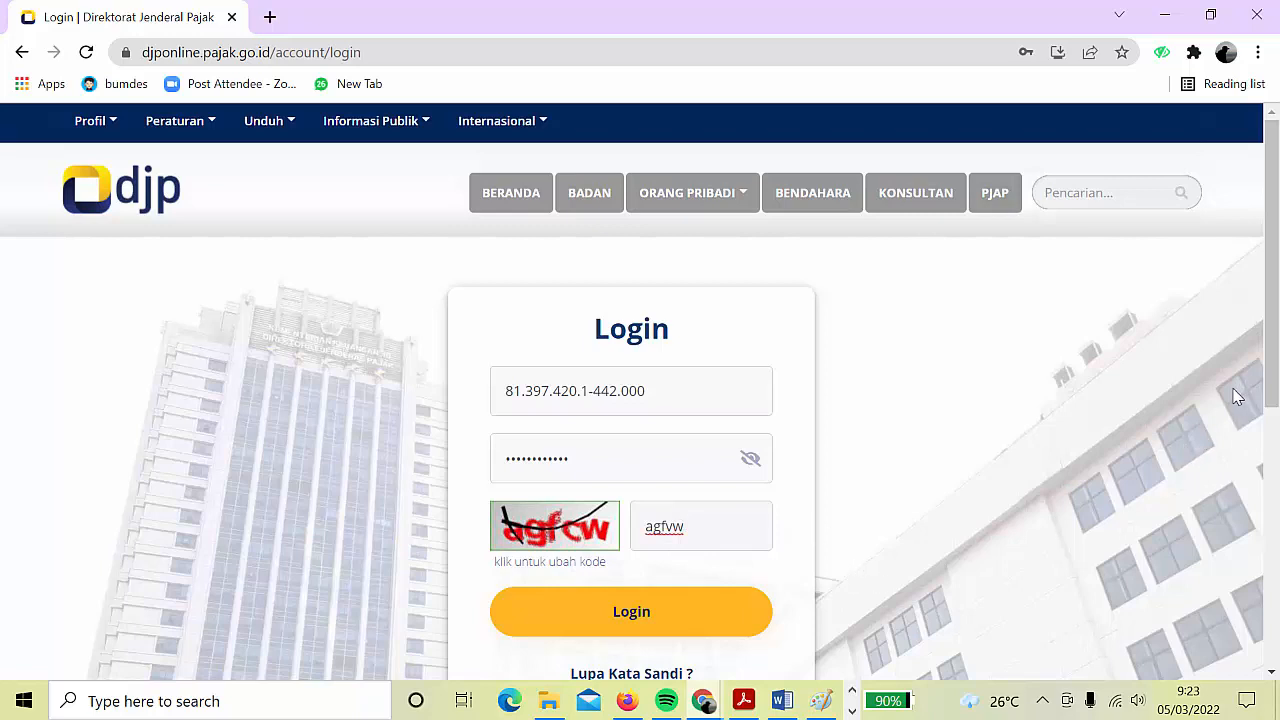
{"action": "left_click_drag", "start_coordinate": [1272, 390], "coordinate": [1270, 520]}
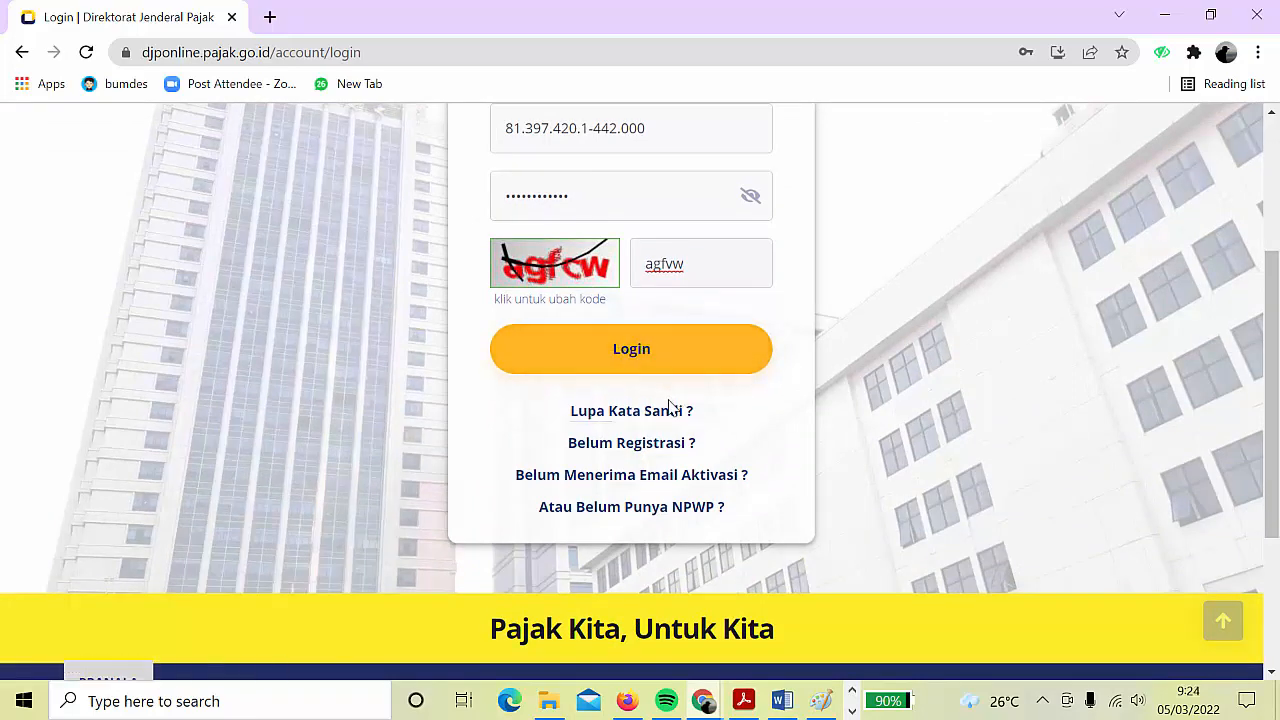
Submit the login, close the e-Form popup, and re-enter the NPWP and password
{"action": "left_click", "coordinate": [660, 350]}
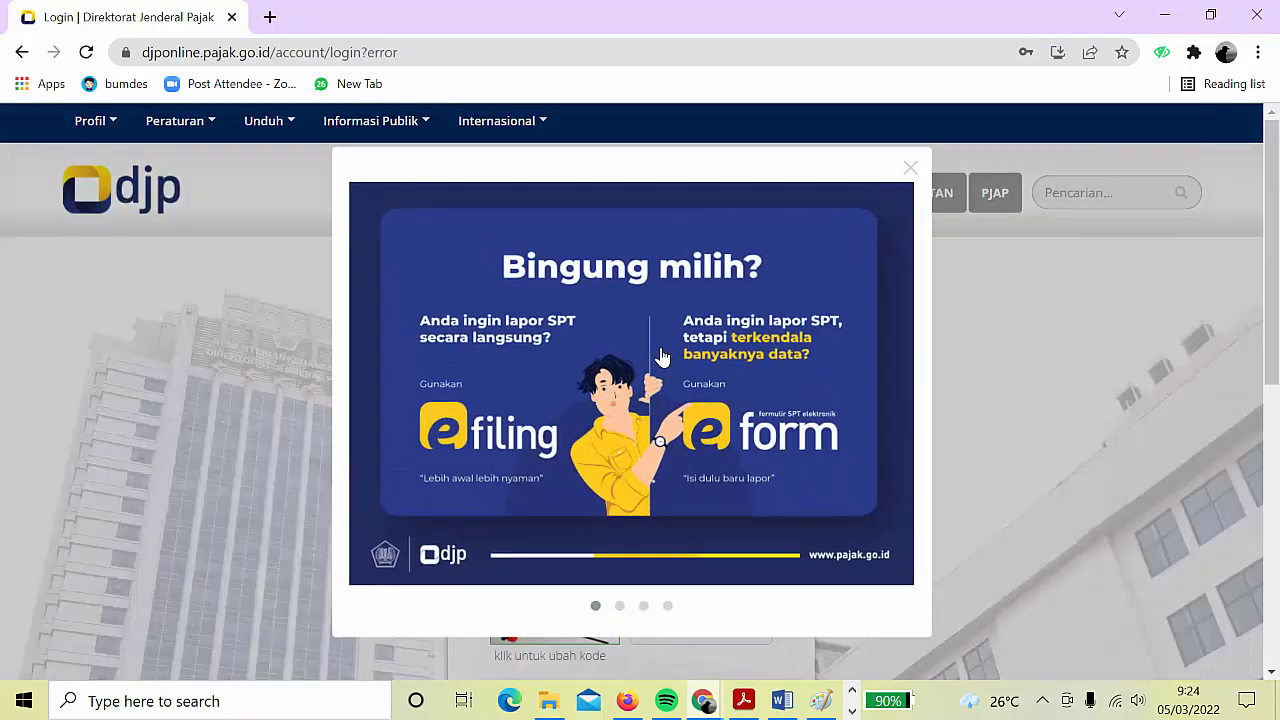
{"action": "left_click", "coordinate": [910, 169]}
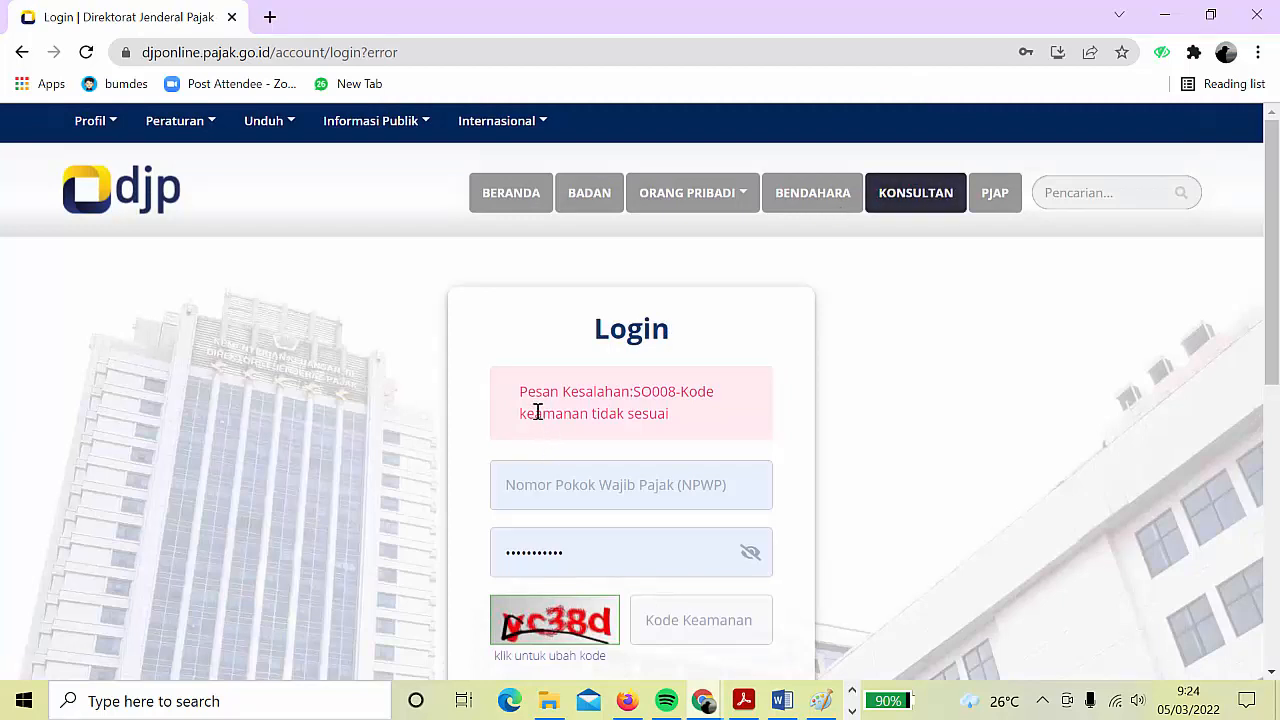
{"action": "left_click", "coordinate": [522, 475]}
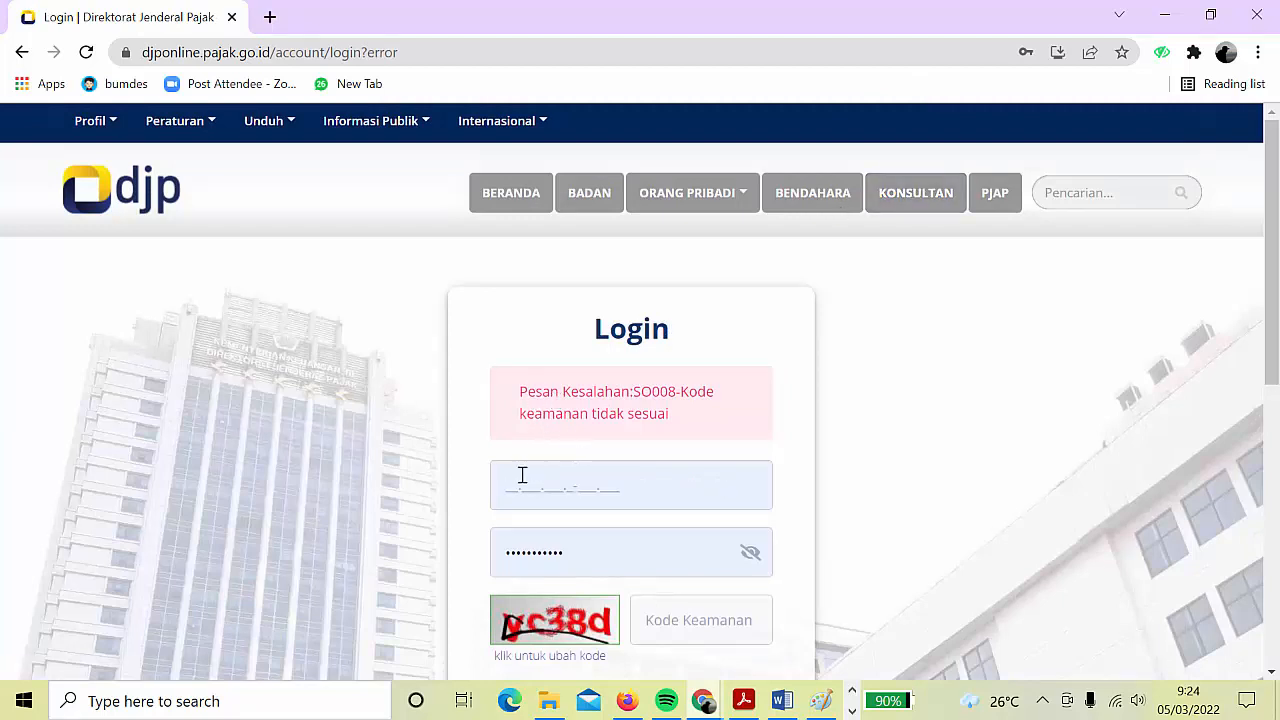
{"action": "left_click", "coordinate": [501, 486]}
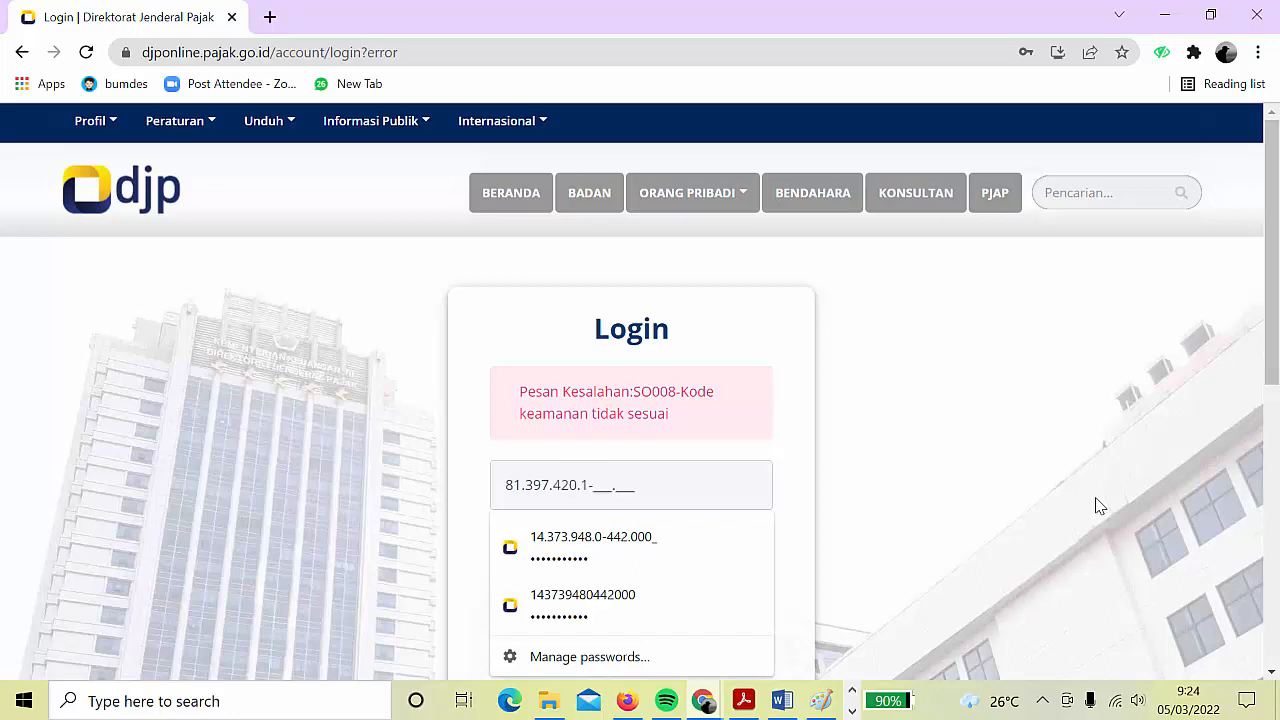
{"action": "type", "text": "000"}
{"action": "key", "text": "Tab"}
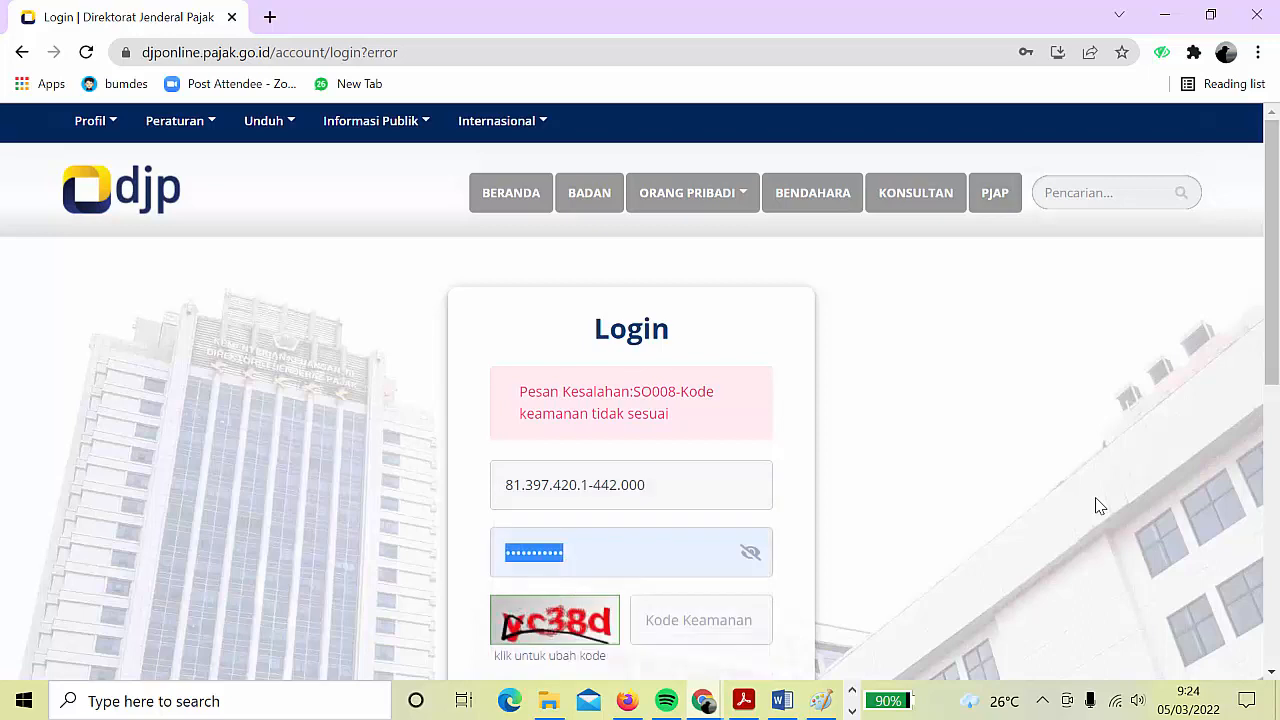
{"action": "type", "text": "••"}
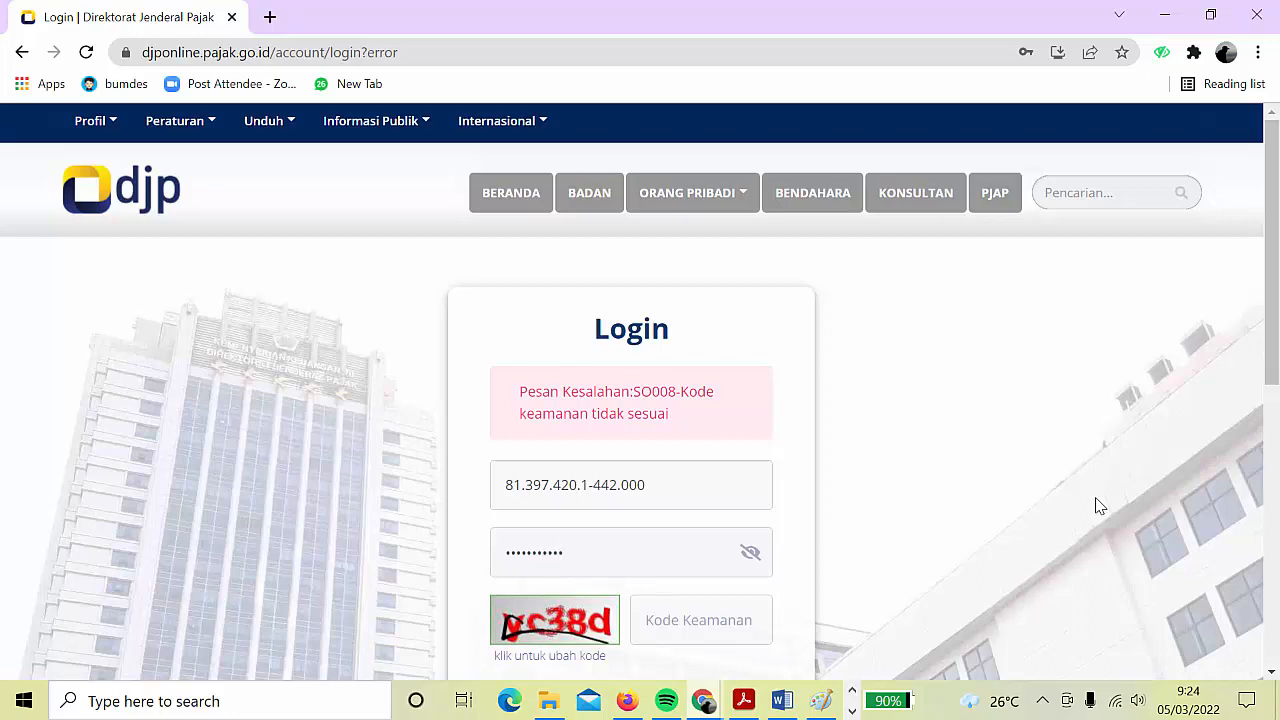
Enter the new security code and resubmit the login
{"action": "left_click", "coordinate": [679, 619]}
{"action": "type", "text": "yc38d"}
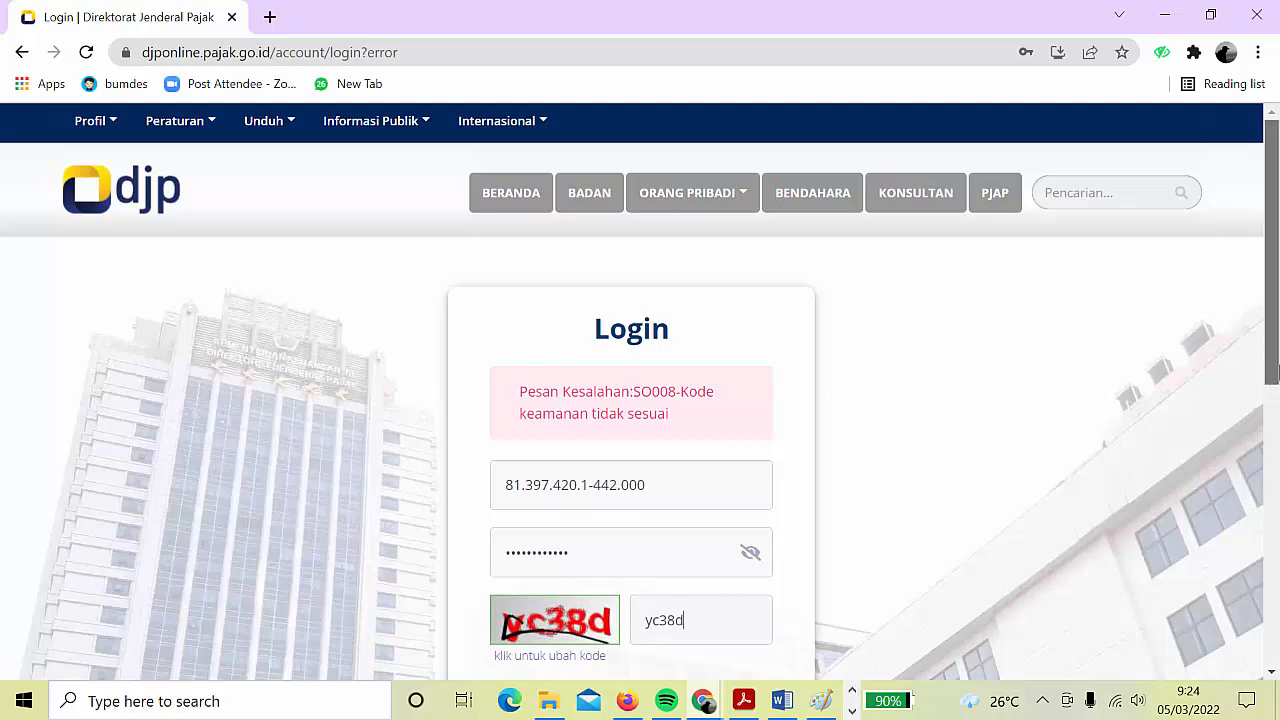
{"action": "left_click_drag", "start_coordinate": [1272, 372], "coordinate": [1274, 495]}
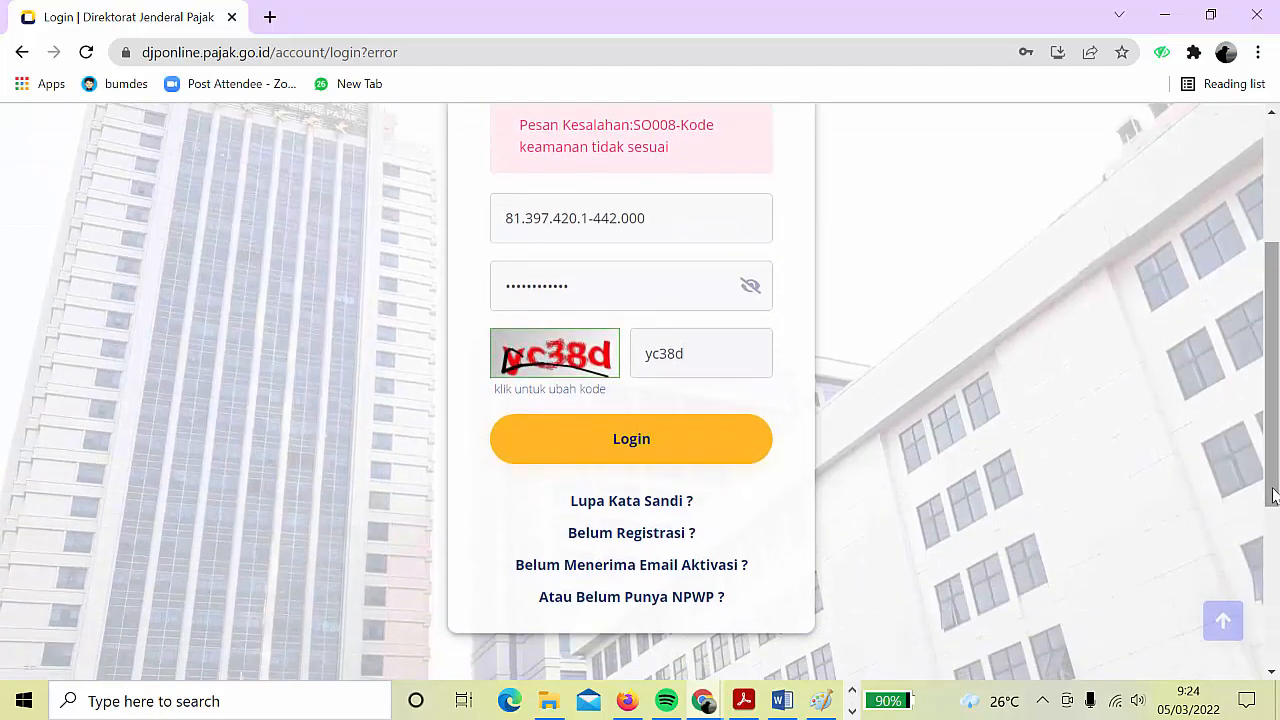
{"action": "left_click", "coordinate": [639, 449]}
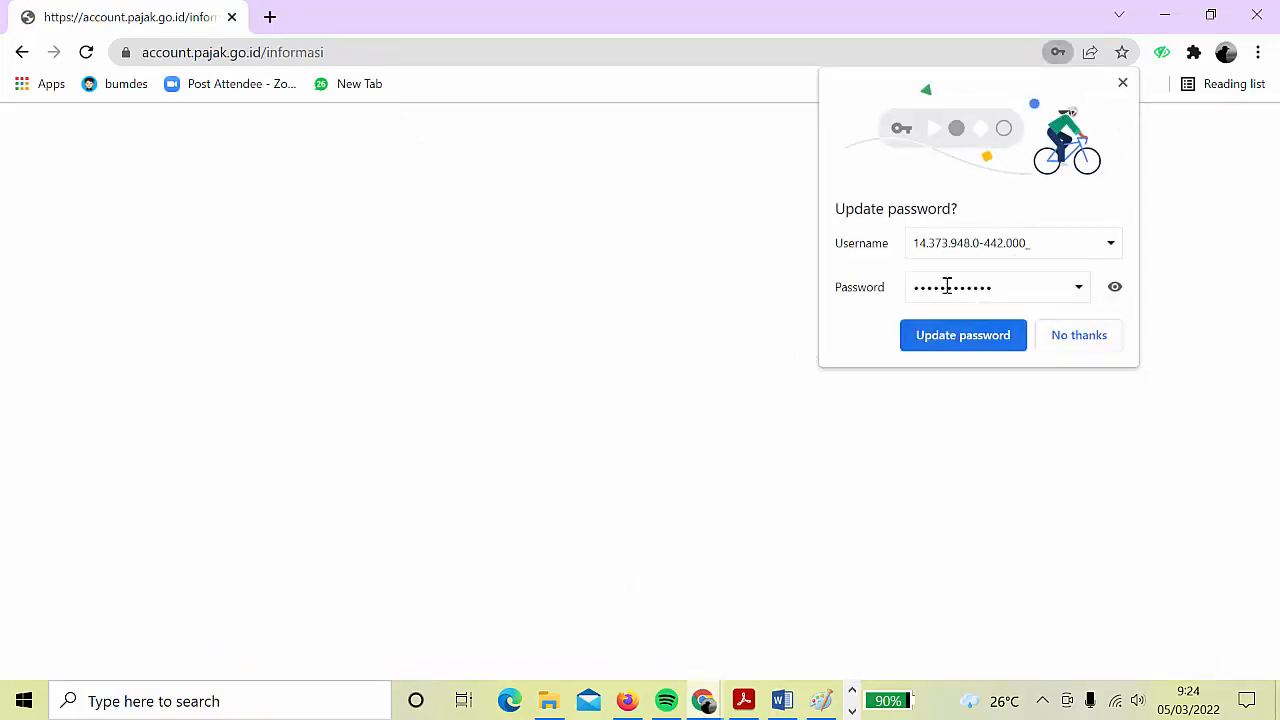
Decline saving the password, then open the Lapor e-Form archive listing the 2020 and 2019 SPT 1771 returns
{"action": "left_click", "coordinate": [1073, 340]}
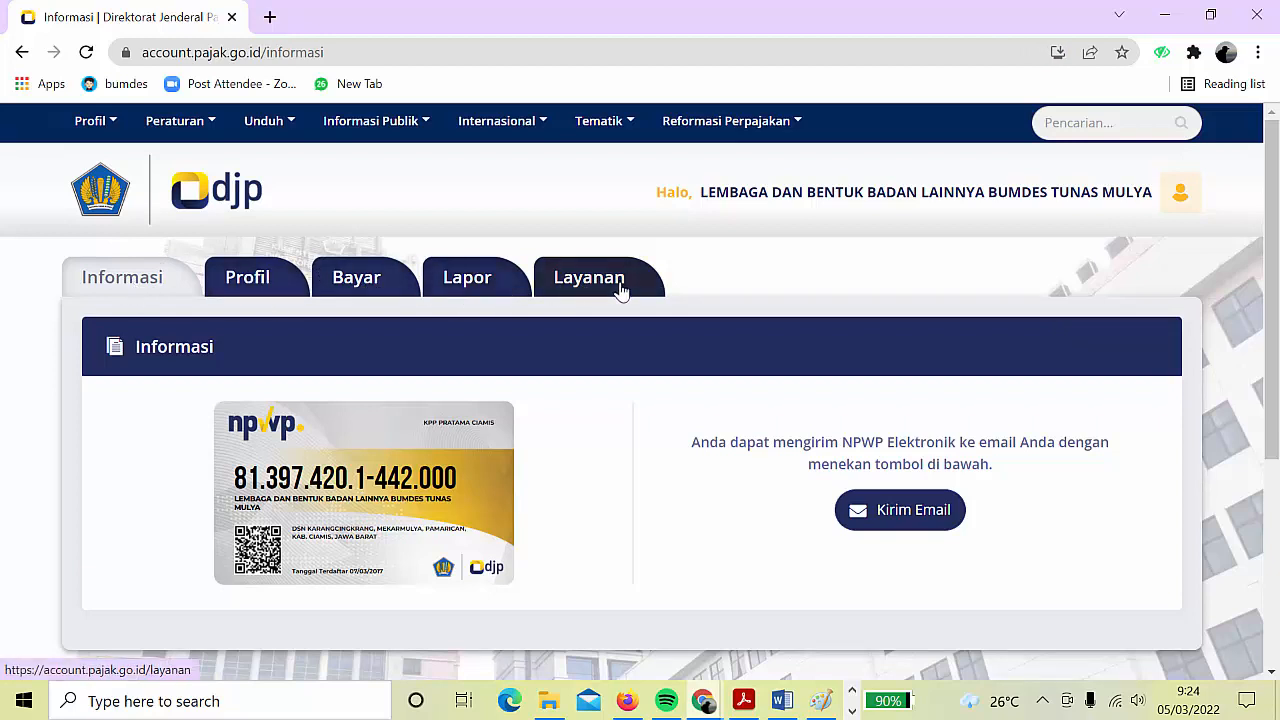
{"action": "left_click", "coordinate": [467, 285]}
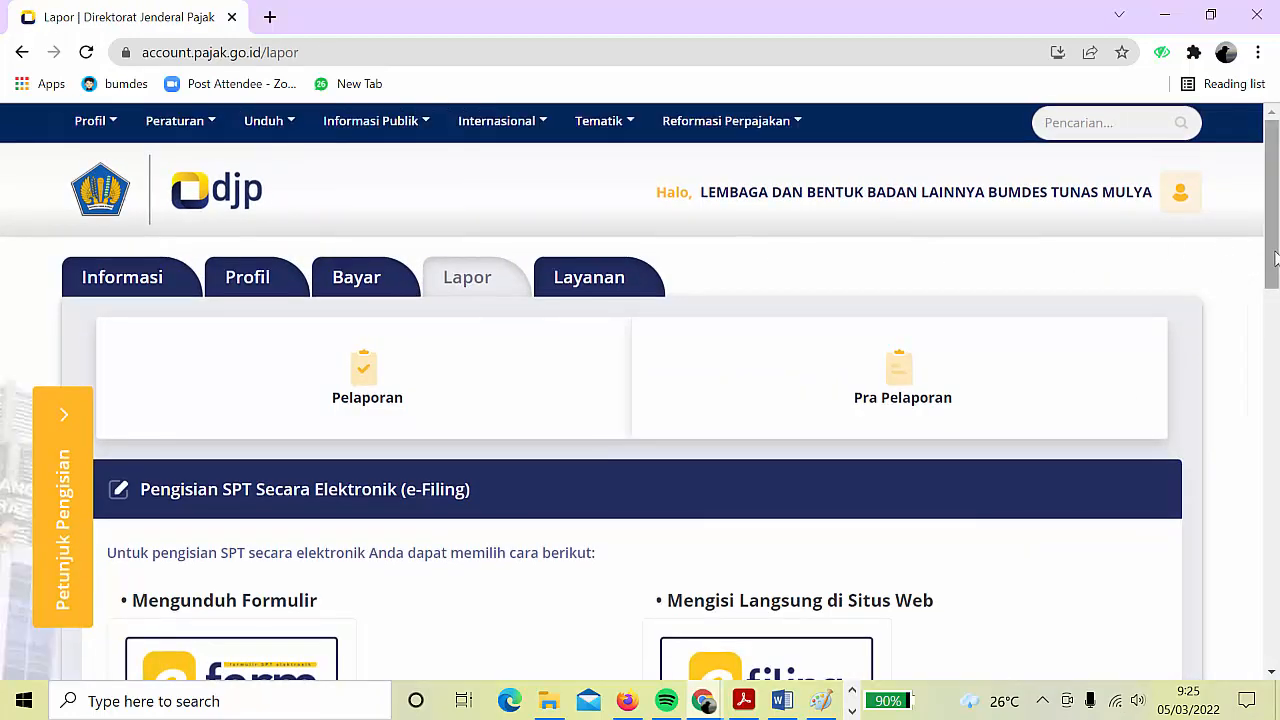
{"action": "left_click_drag", "start_coordinate": [1275, 258], "coordinate": [1275, 309]}
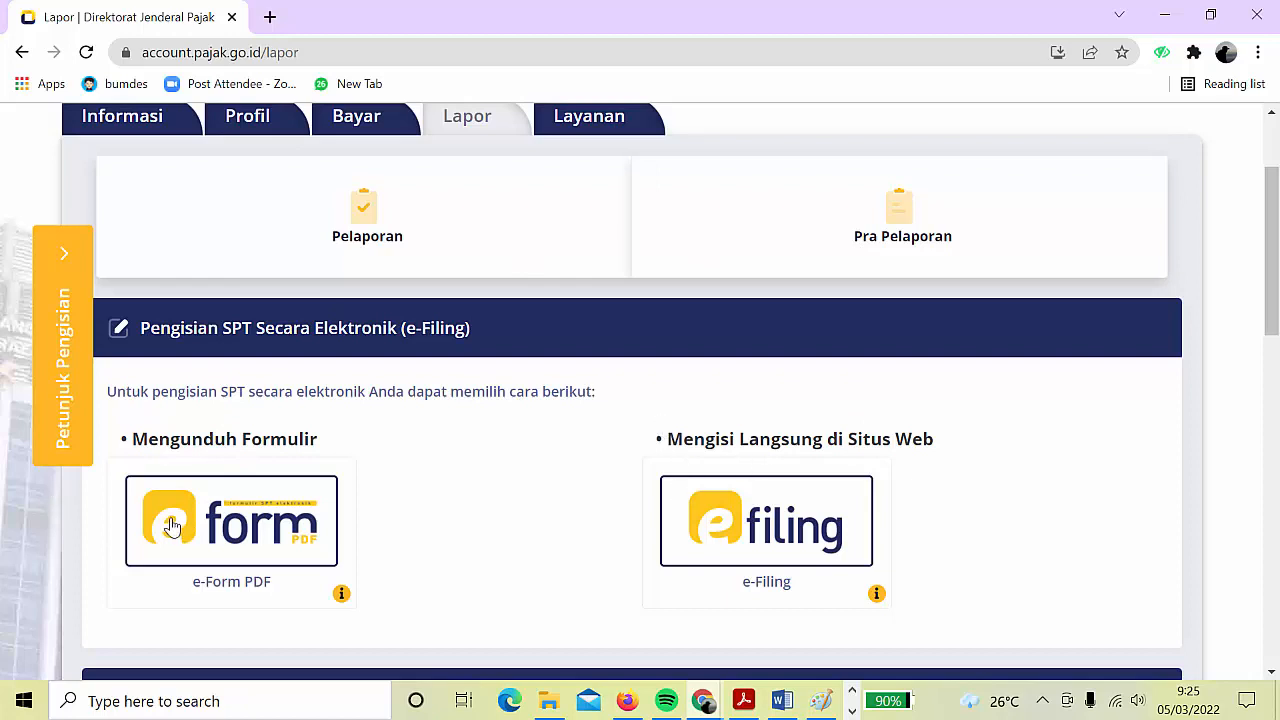
{"action": "left_click", "coordinate": [236, 518]}
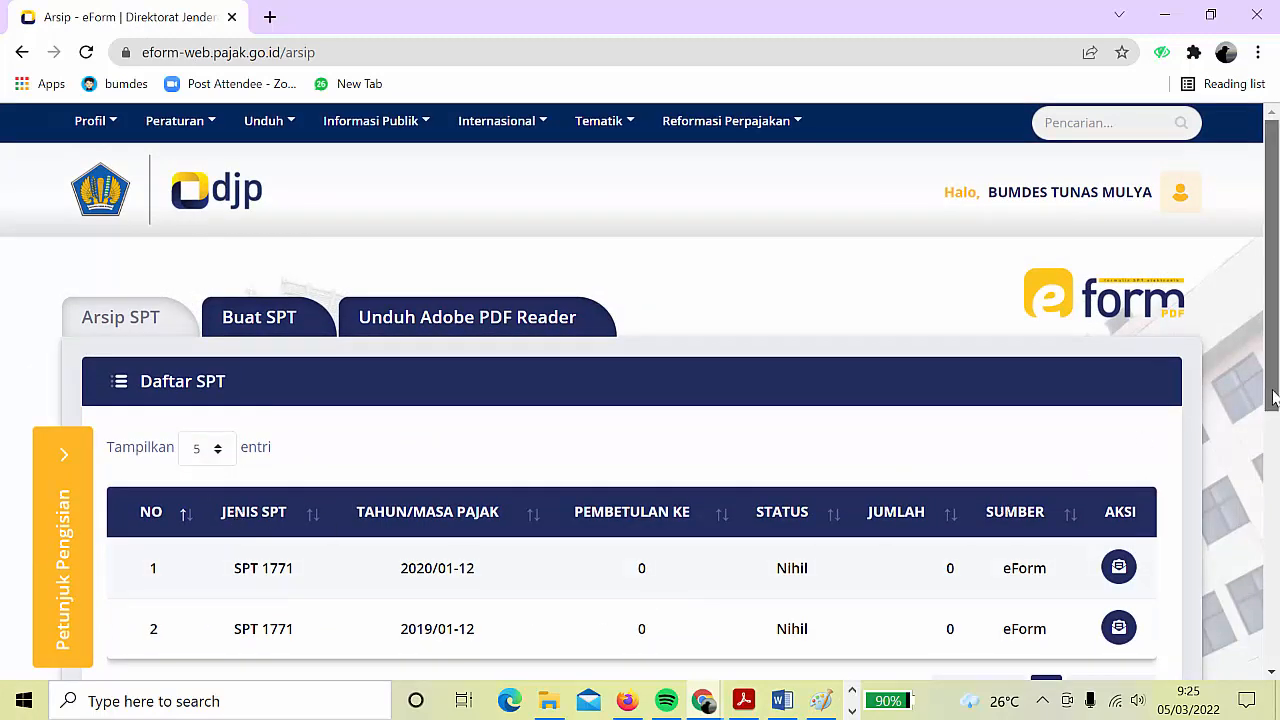
{"action": "scroll", "coordinate": [1268, 402], "scroll_direction": "down", "scroll_amount": 1}
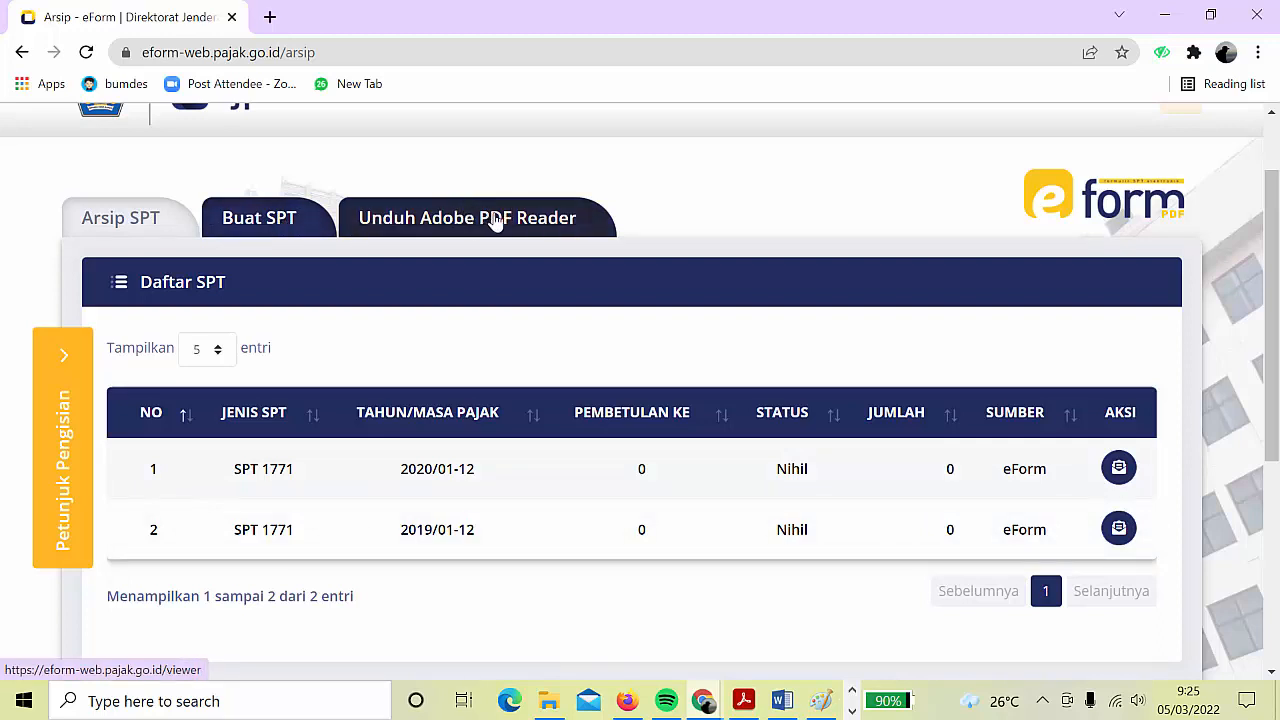
Create a new SPT 1771 request for tax year 2021 and send it with Kirim Permintaan
{"action": "left_click", "coordinate": [270, 224]}
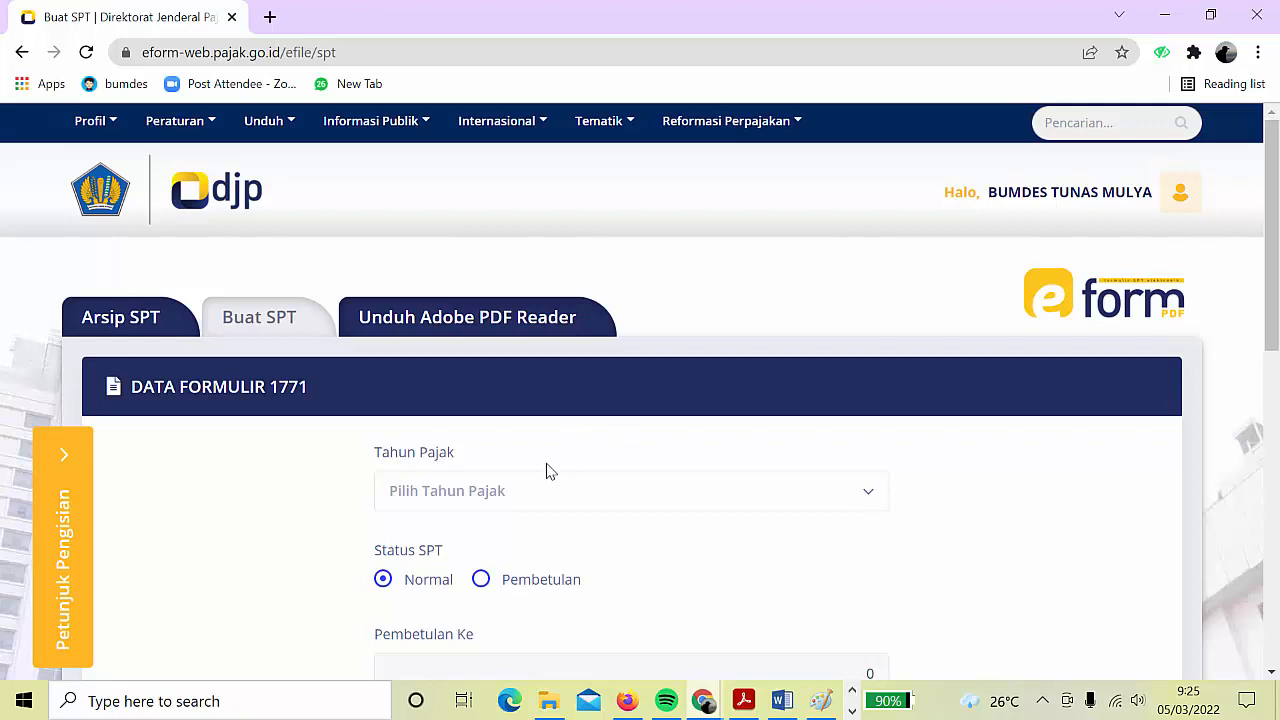
{"action": "left_click", "coordinate": [868, 497]}
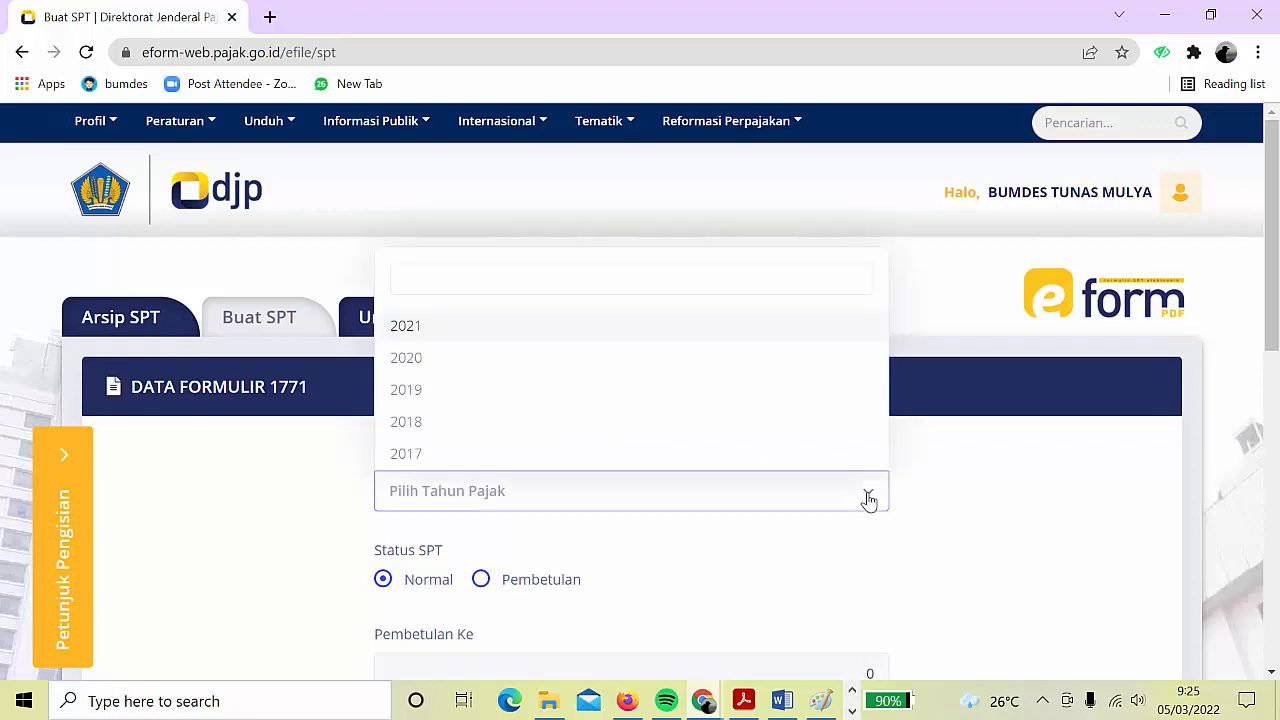
{"action": "left_click", "coordinate": [421, 330]}
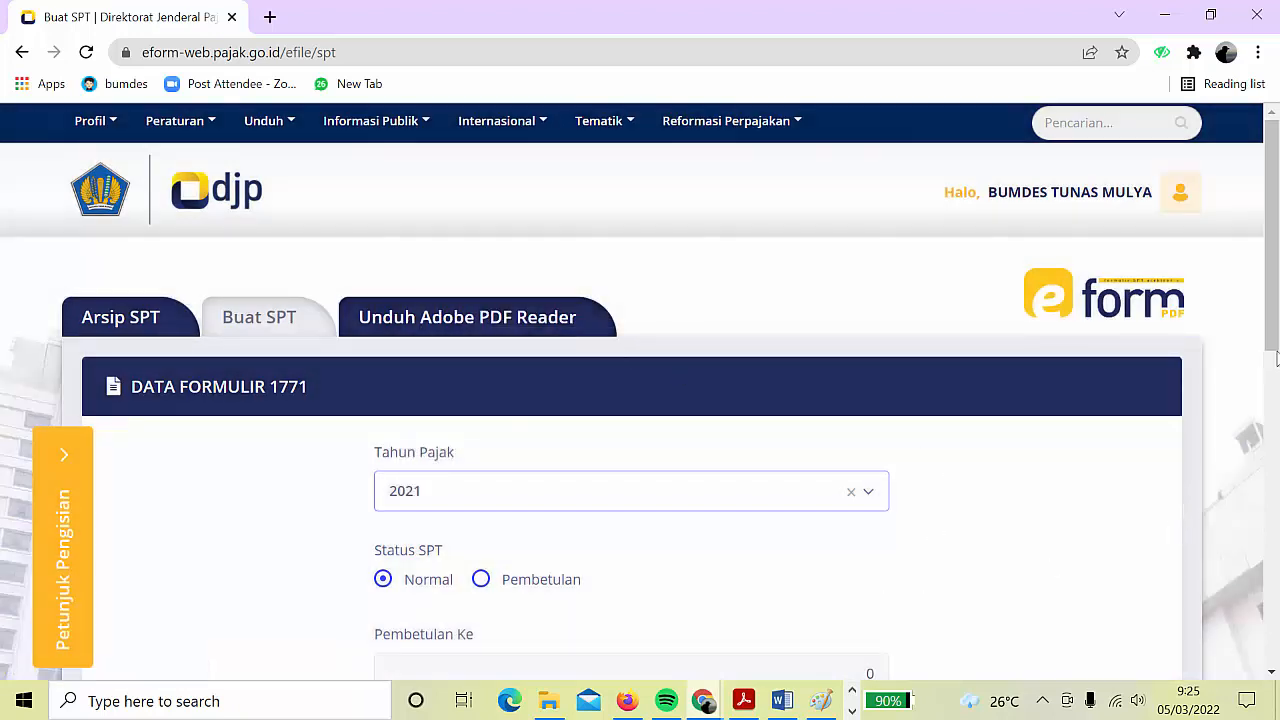
{"action": "left_click_drag", "start_coordinate": [1276, 358], "coordinate": [1277, 456]}
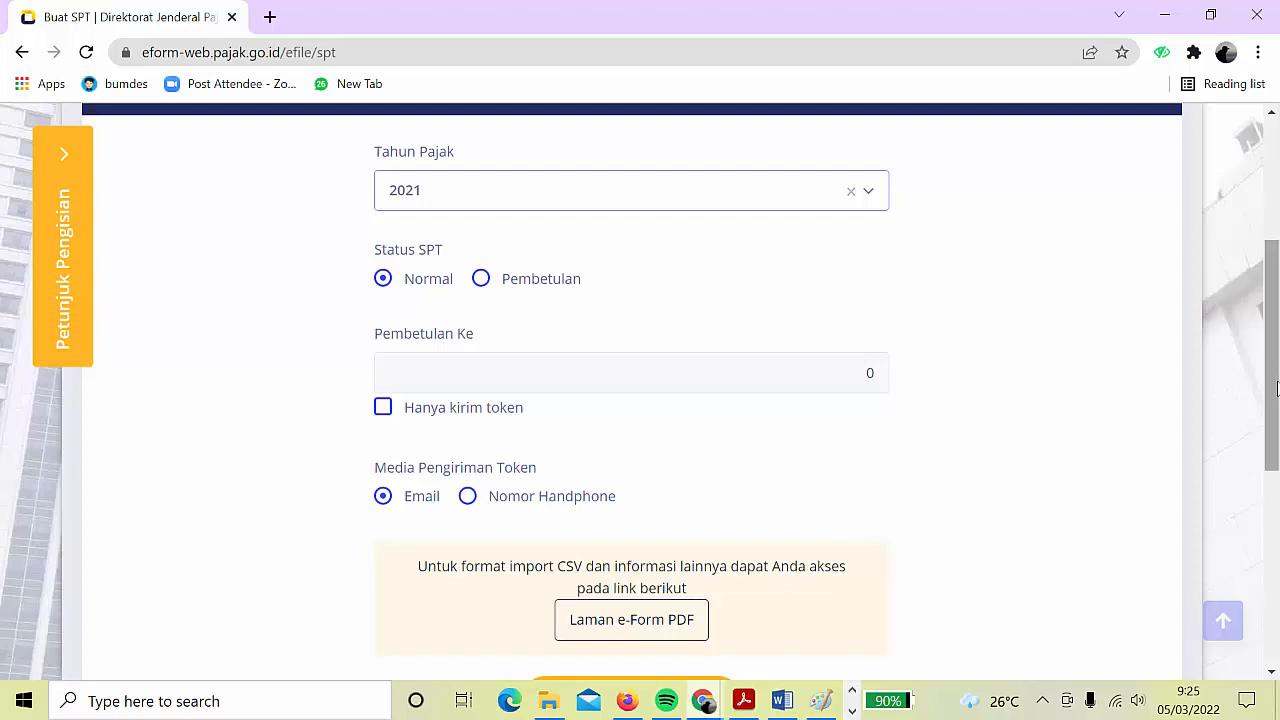
{"action": "left_click_drag", "start_coordinate": [1276, 400], "coordinate": [1276, 508]}
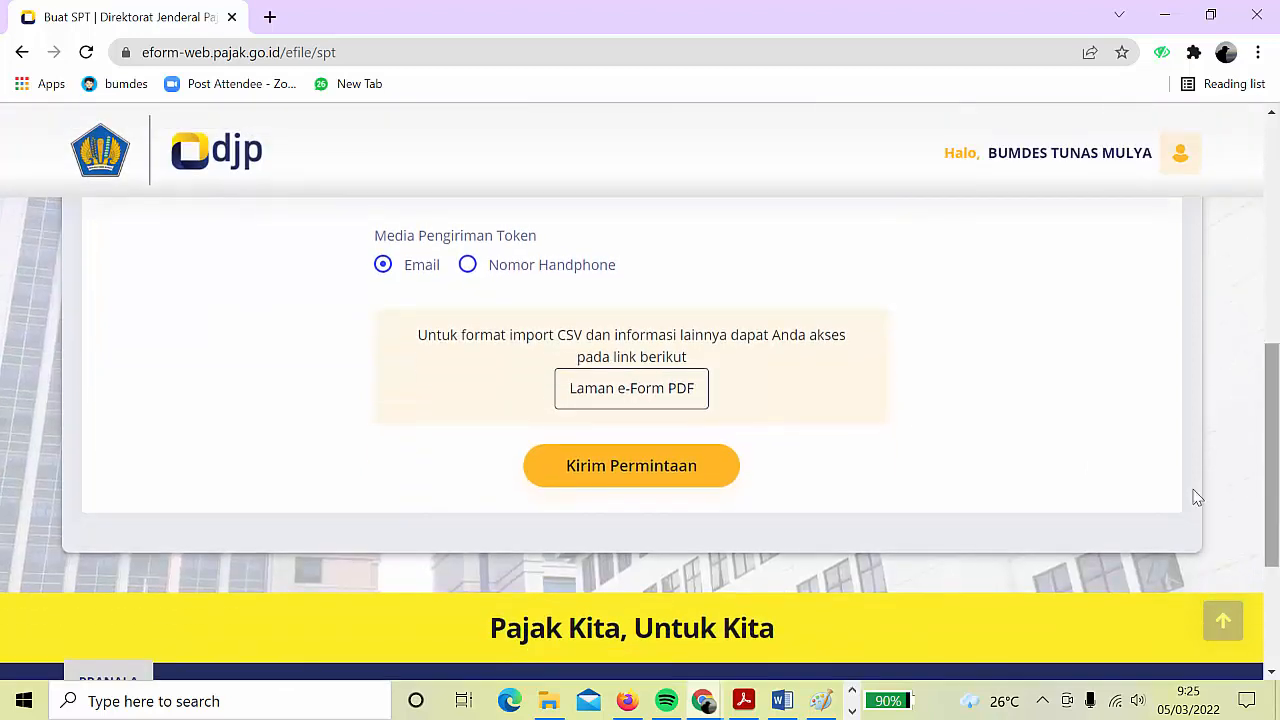
{"action": "left_click", "coordinate": [639, 474]}
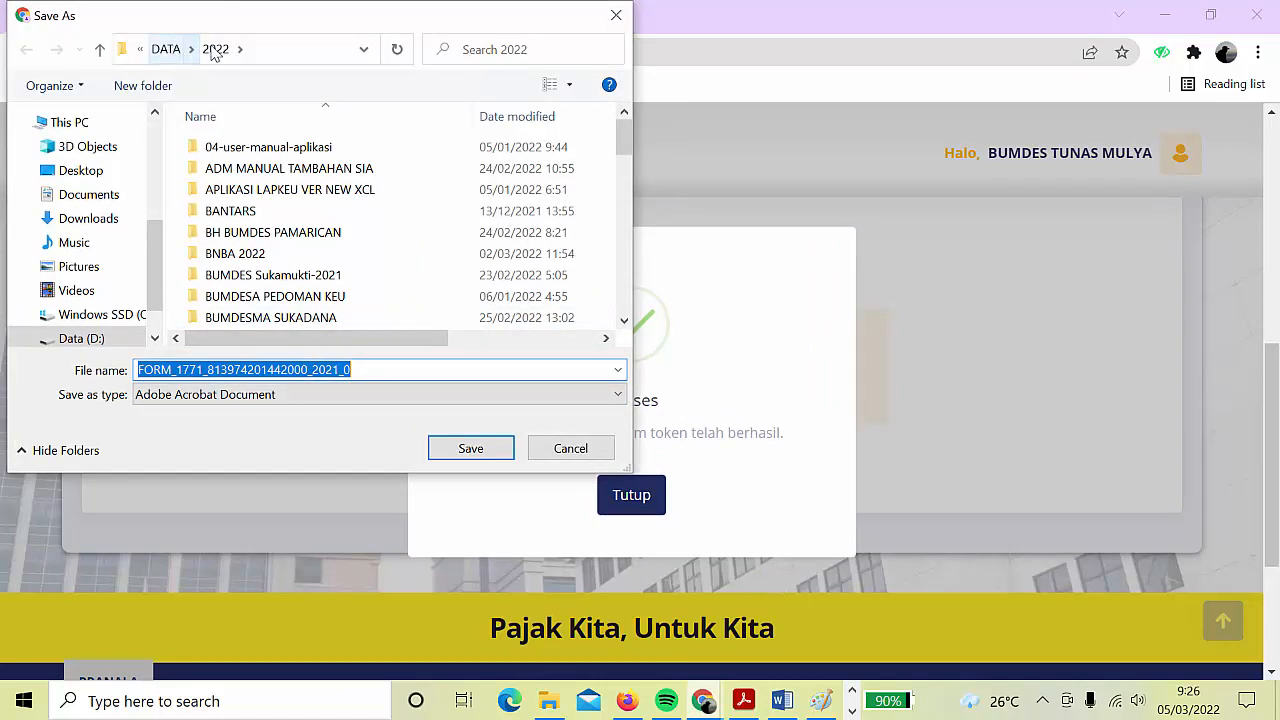
Save the 2021 Form 1771 PDF to Downloads and close the Sukses notice
{"action": "left_click", "coordinate": [95, 222]}
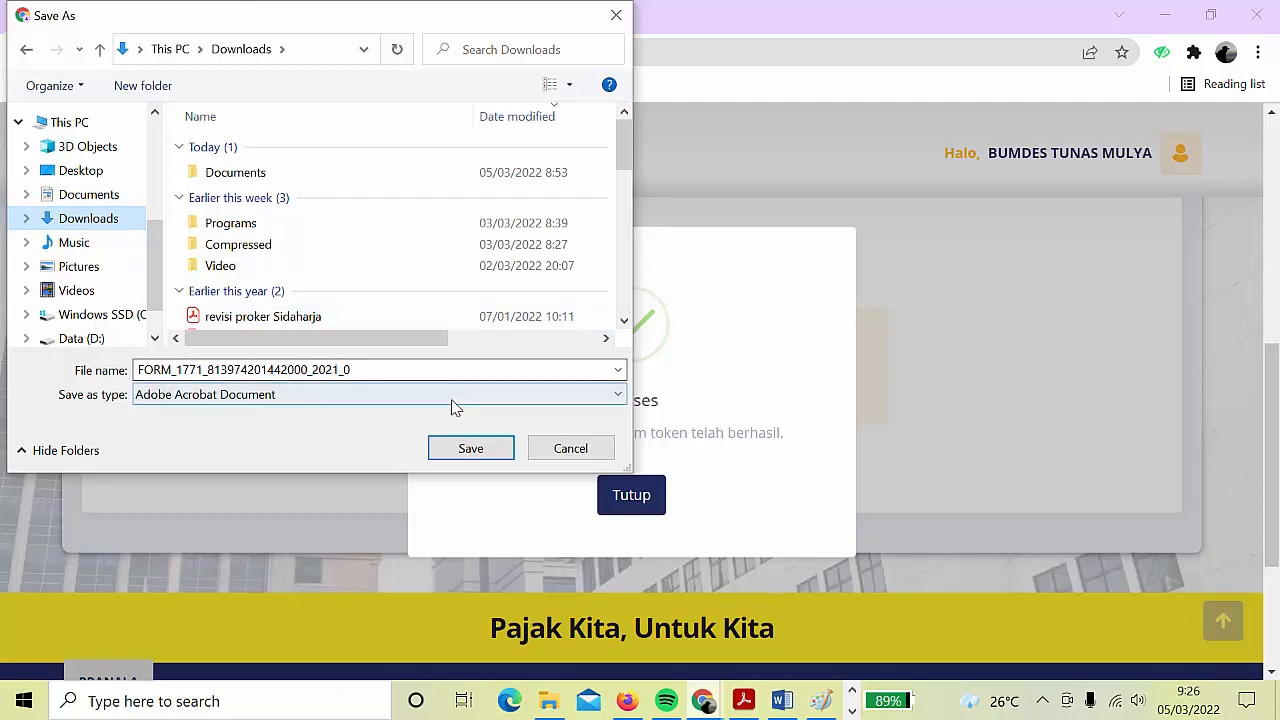
{"action": "left_click", "coordinate": [471, 449]}
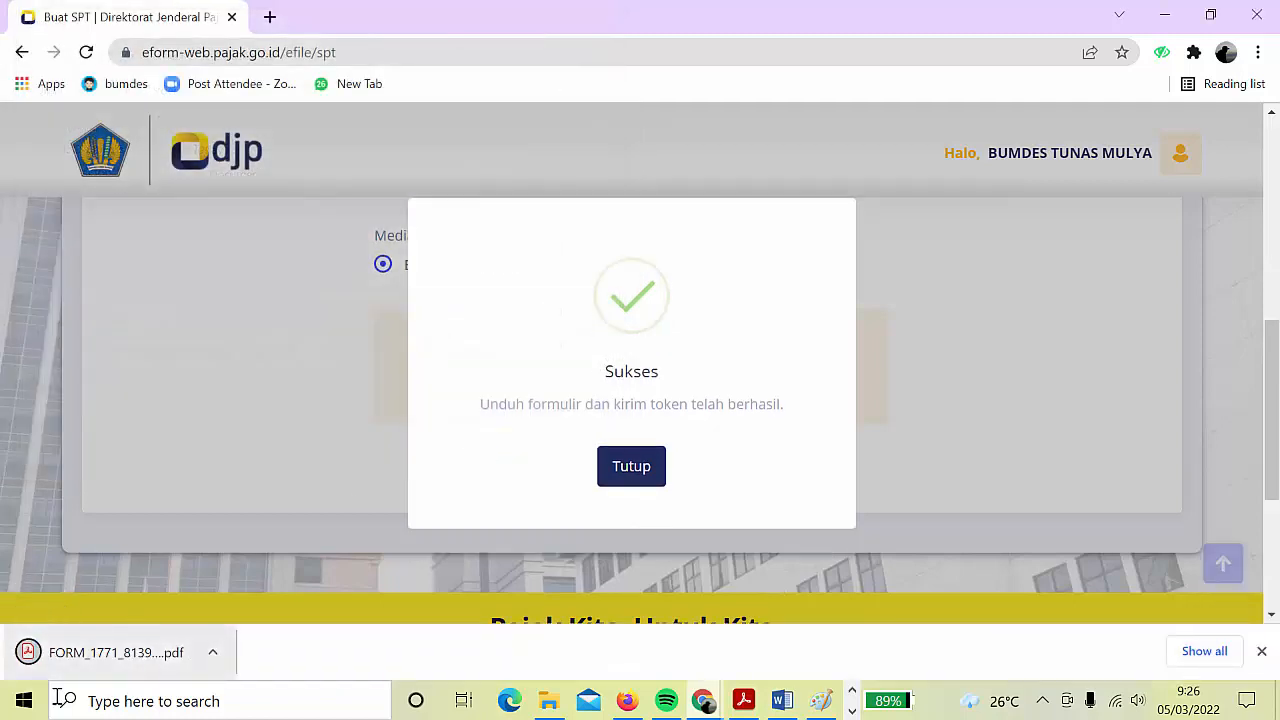
{"action": "left_click", "coordinate": [631, 467]}
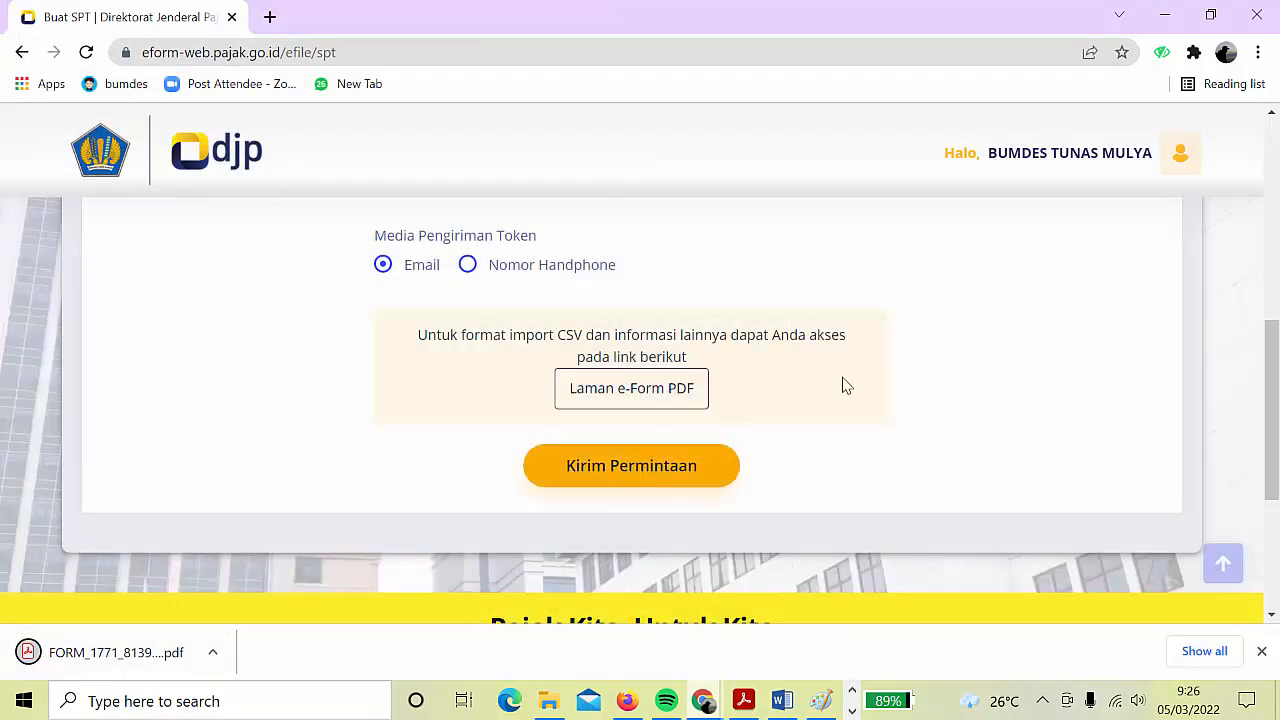
Switch to the 'Unduh Adobe PDF Reader' page showing the Adobe Acrobat Reader DC link
{"action": "left_click_drag", "start_coordinate": [1278, 401], "coordinate": [1260, 211]}
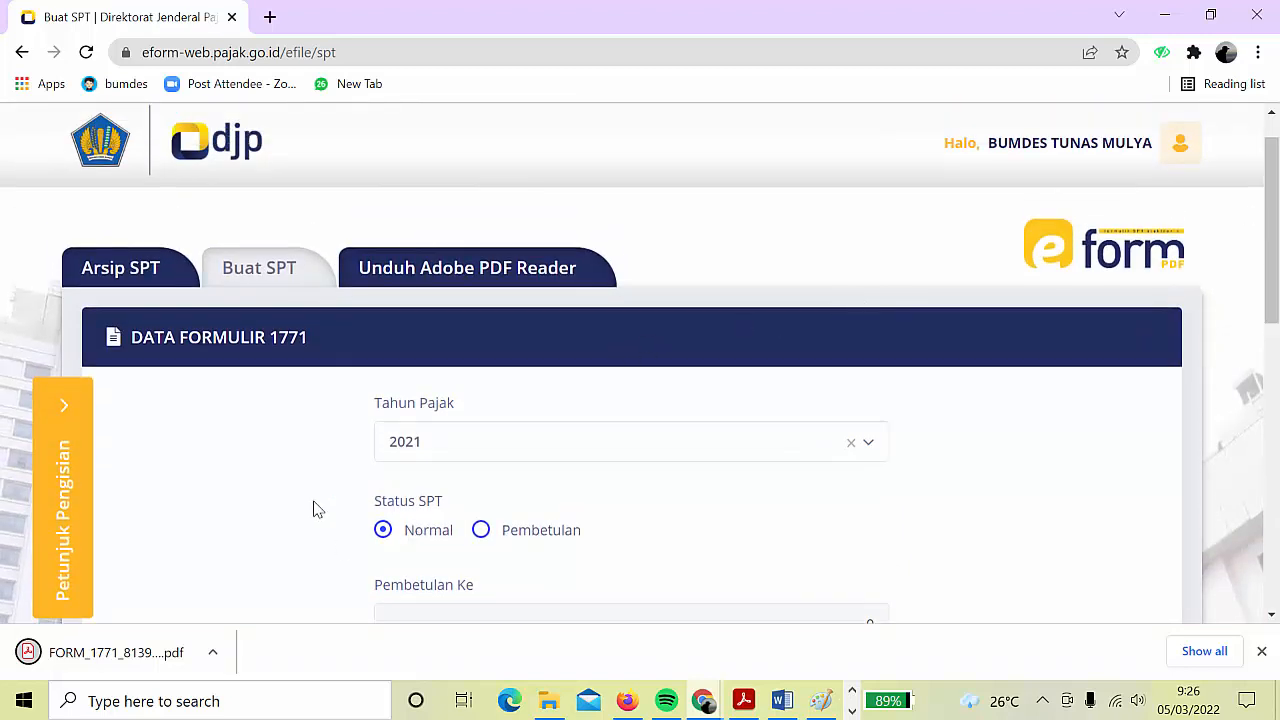
{"action": "left_click", "coordinate": [472, 276]}
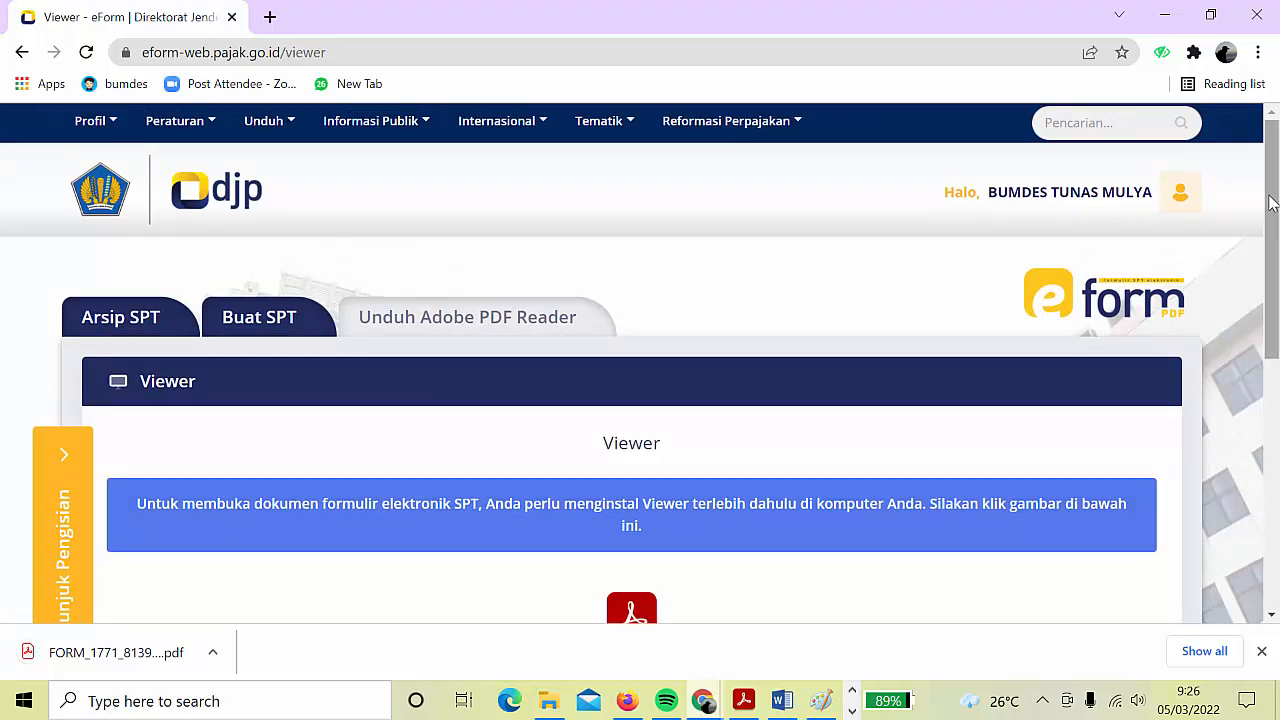
{"action": "left_click_drag", "start_coordinate": [1272, 205], "coordinate": [1272, 230]}
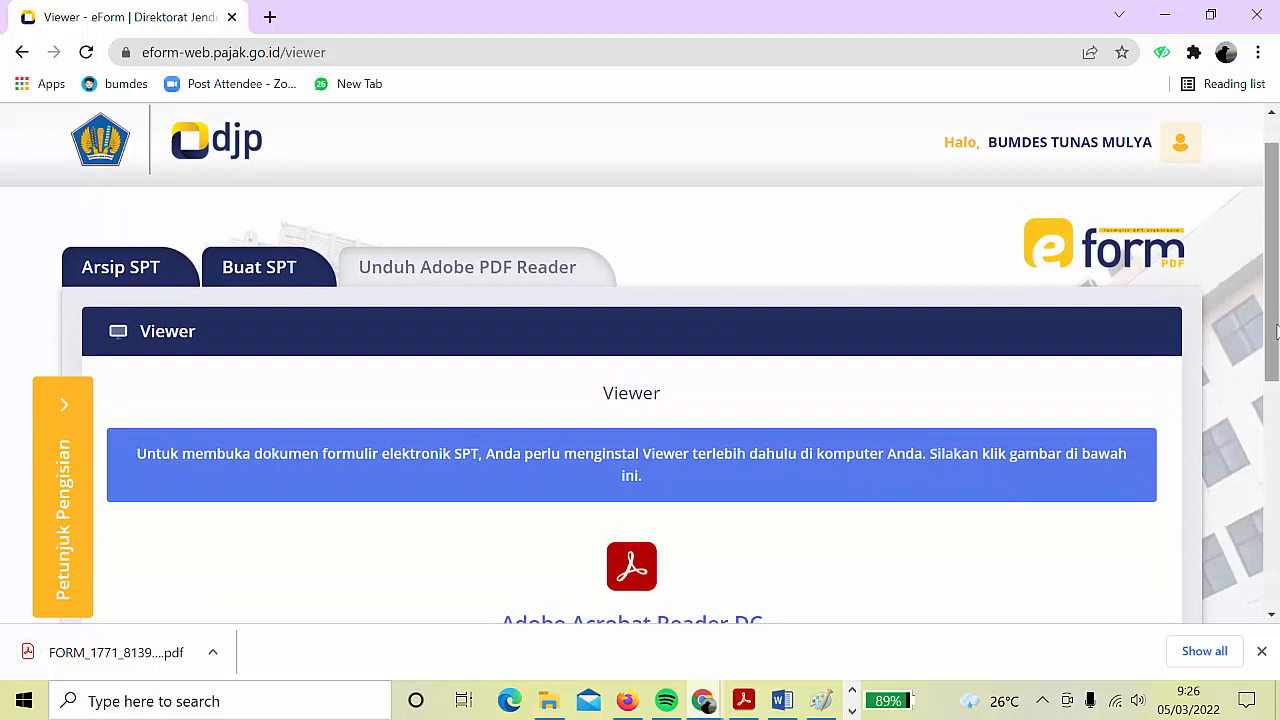
{"action": "left_click_drag", "start_coordinate": [1275, 335], "coordinate": [1275, 375]}
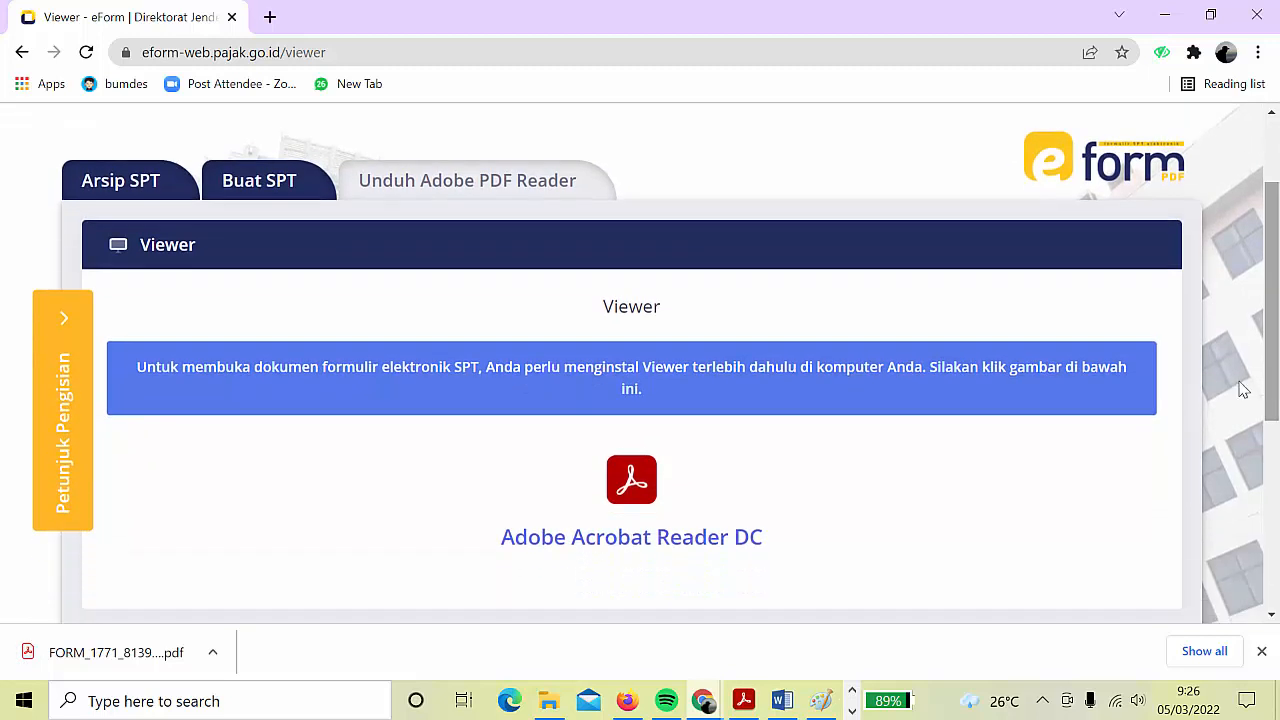
On Adobe's download page, choose Windows 10, English and the Reader DC English for Windows version
{"action": "left_click", "coordinate": [696, 550]}
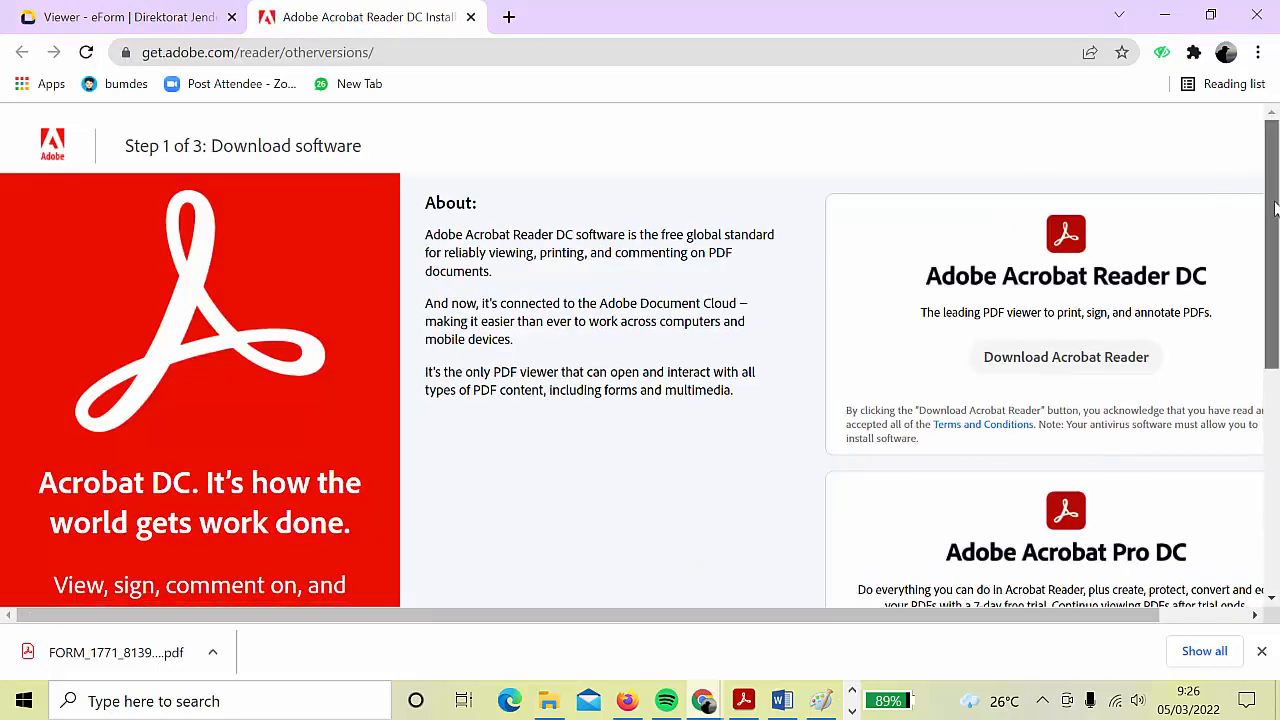
{"action": "scroll", "coordinate": [1275, 300], "scroll_direction": "down", "scroll_amount": 3}
{"action": "scroll", "coordinate": [1277, 342], "scroll_direction": "down", "scroll_amount": 1}
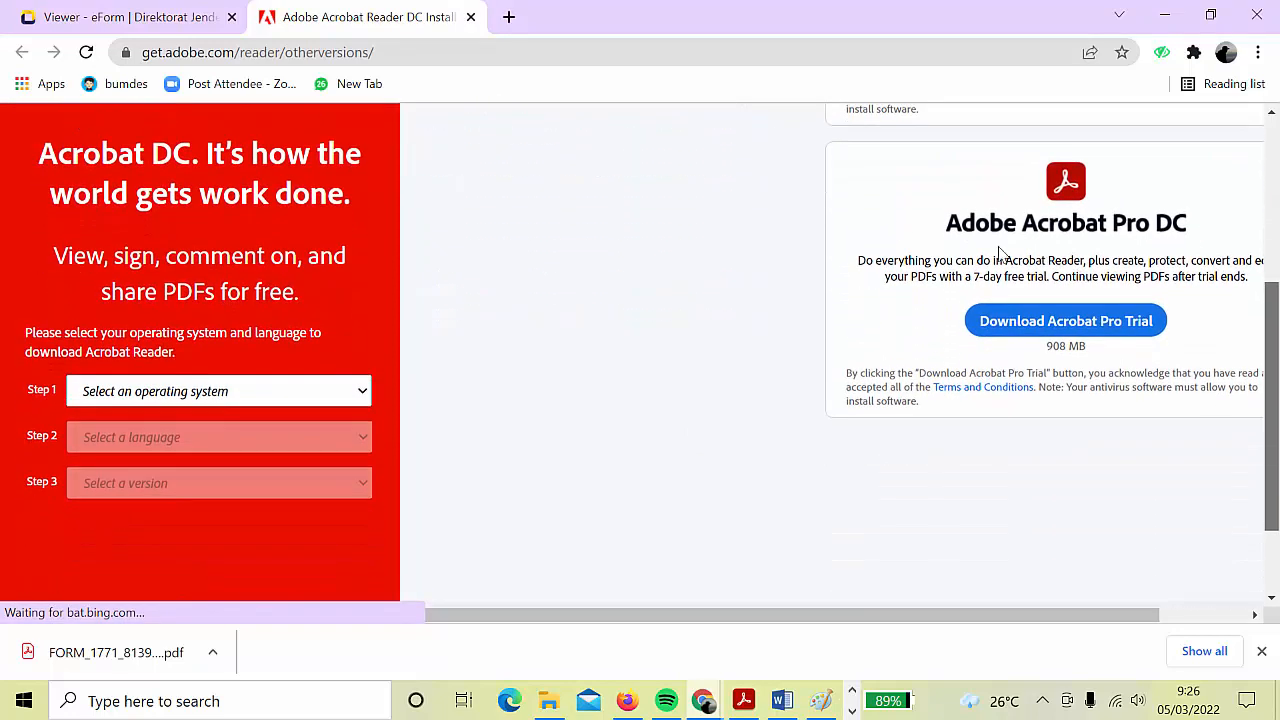
{"action": "left_click", "coordinate": [367, 398]}
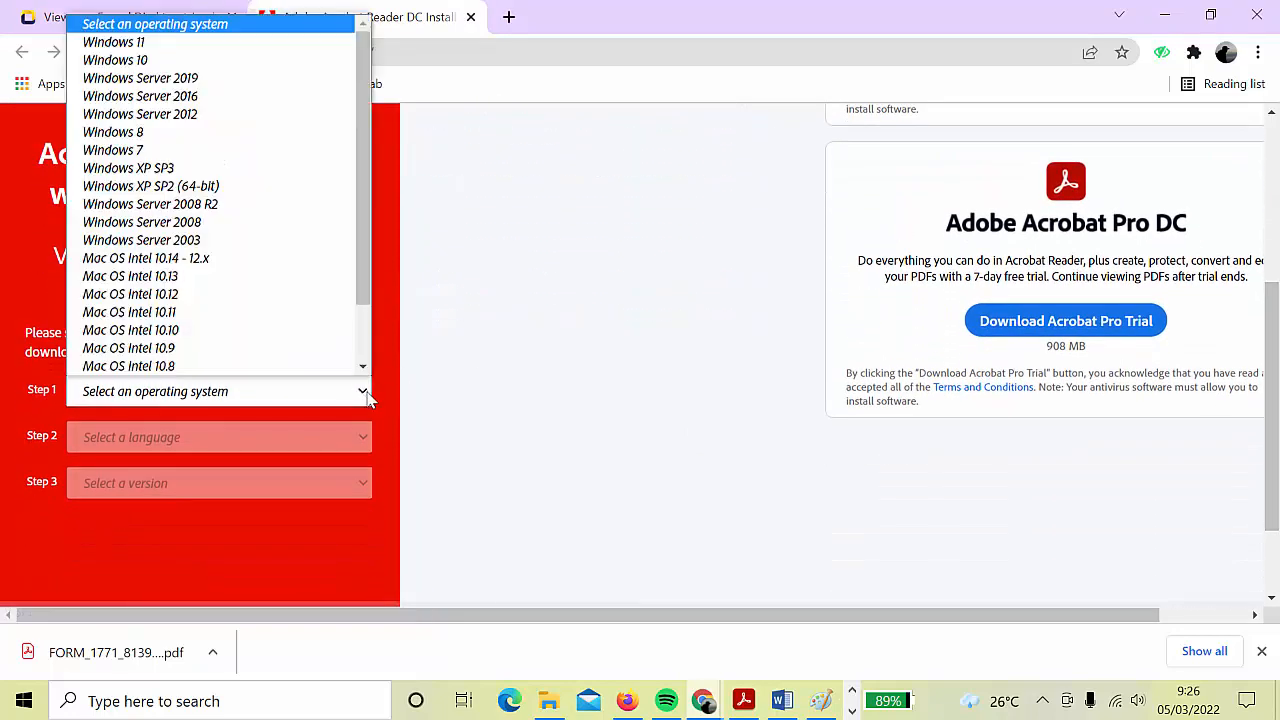
{"action": "left_click", "coordinate": [147, 59]}
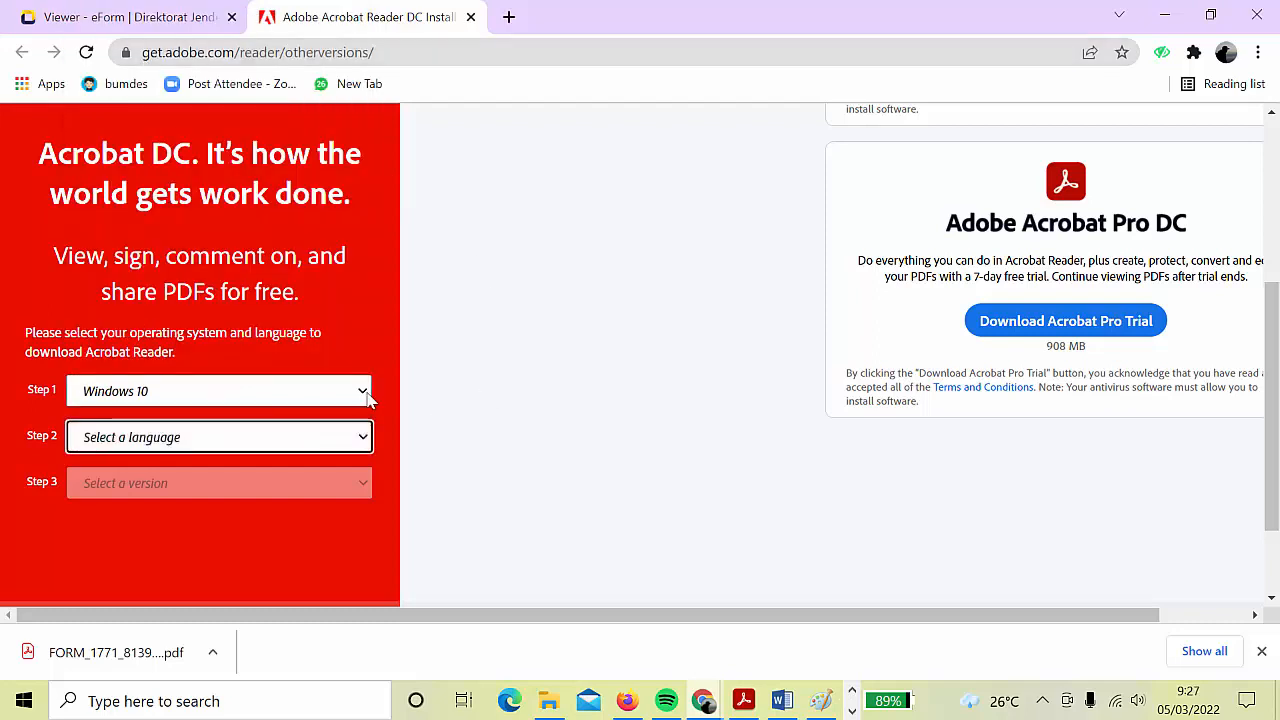
{"action": "left_click", "coordinate": [362, 441]}
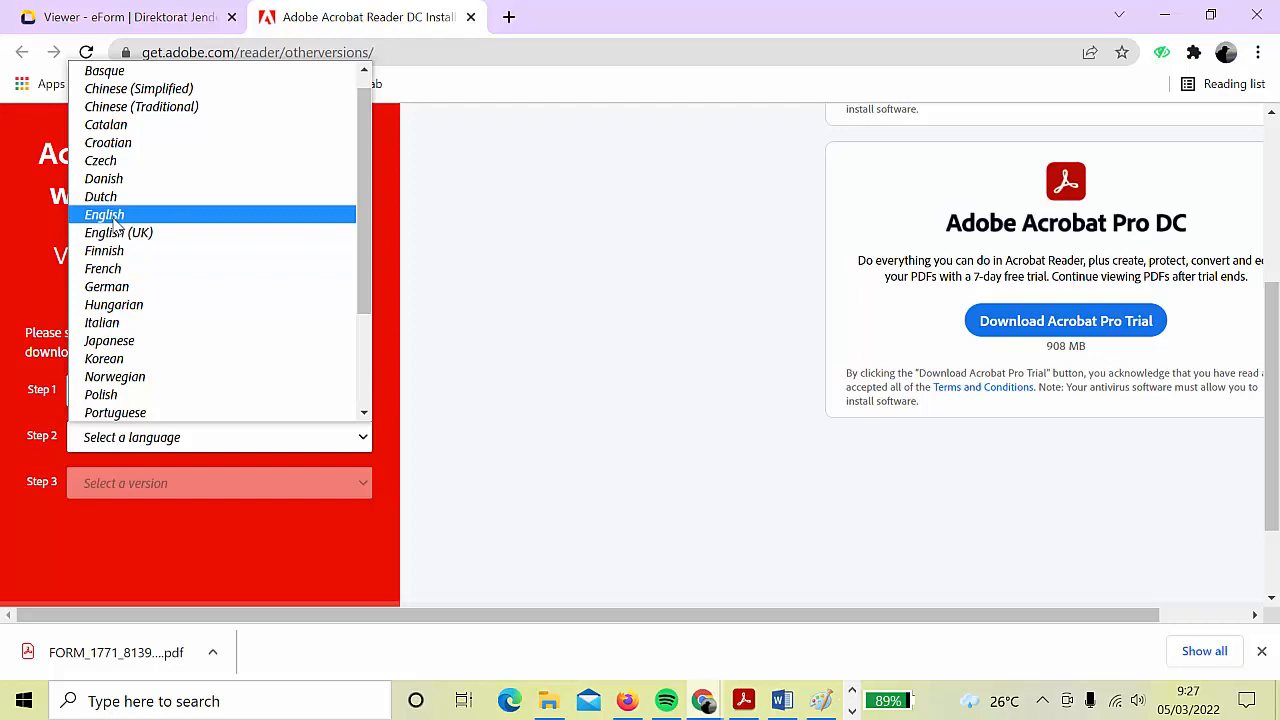
{"action": "left_click", "coordinate": [115, 218]}
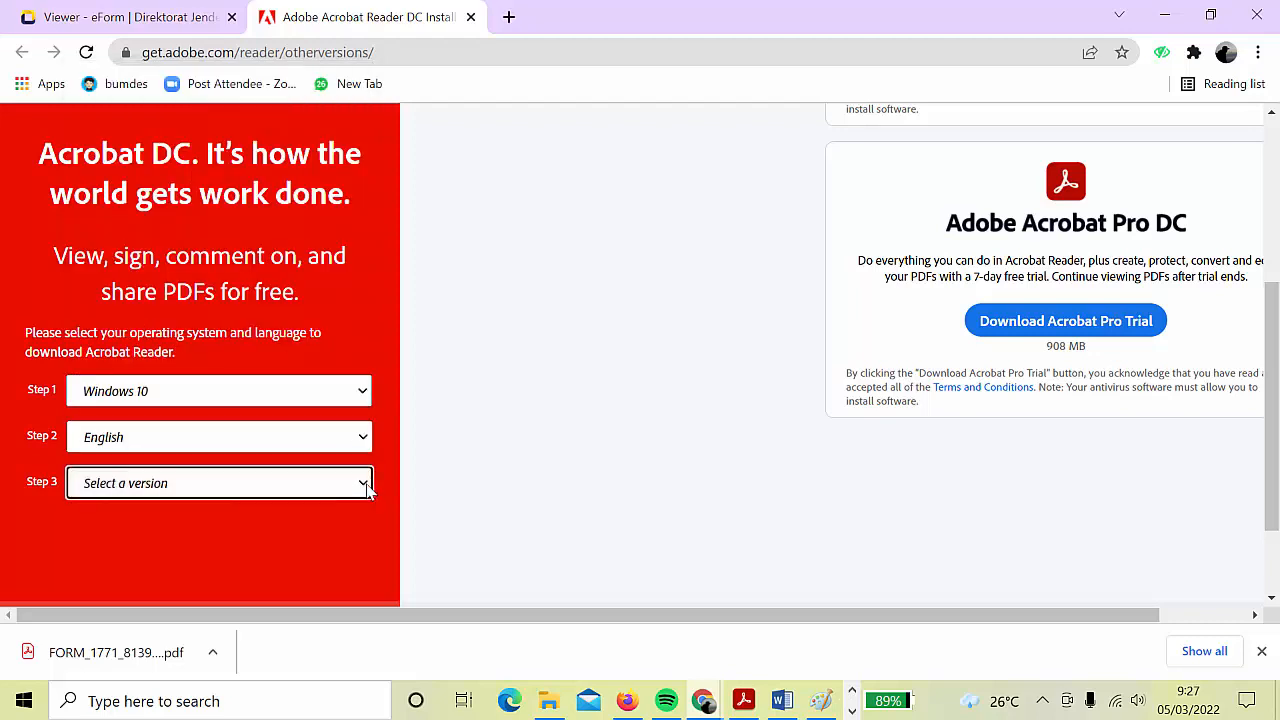
{"action": "left_click", "coordinate": [364, 484]}
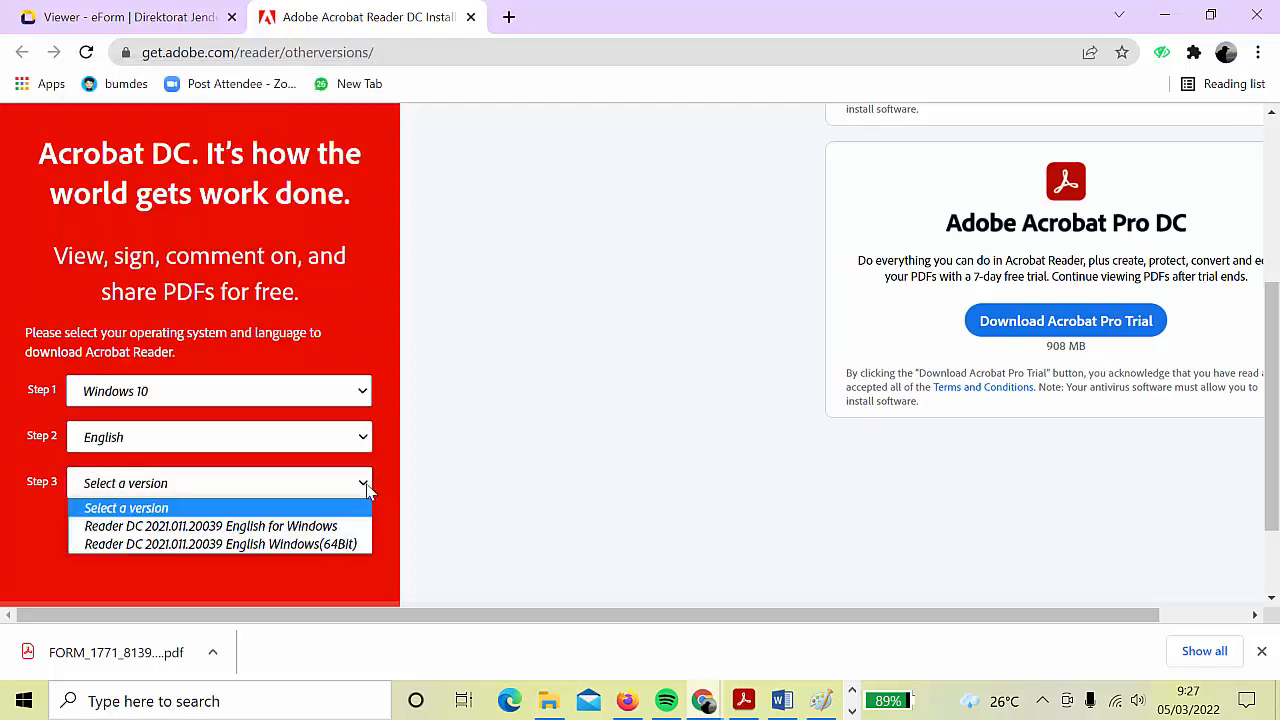
{"action": "left_click", "coordinate": [290, 527]}
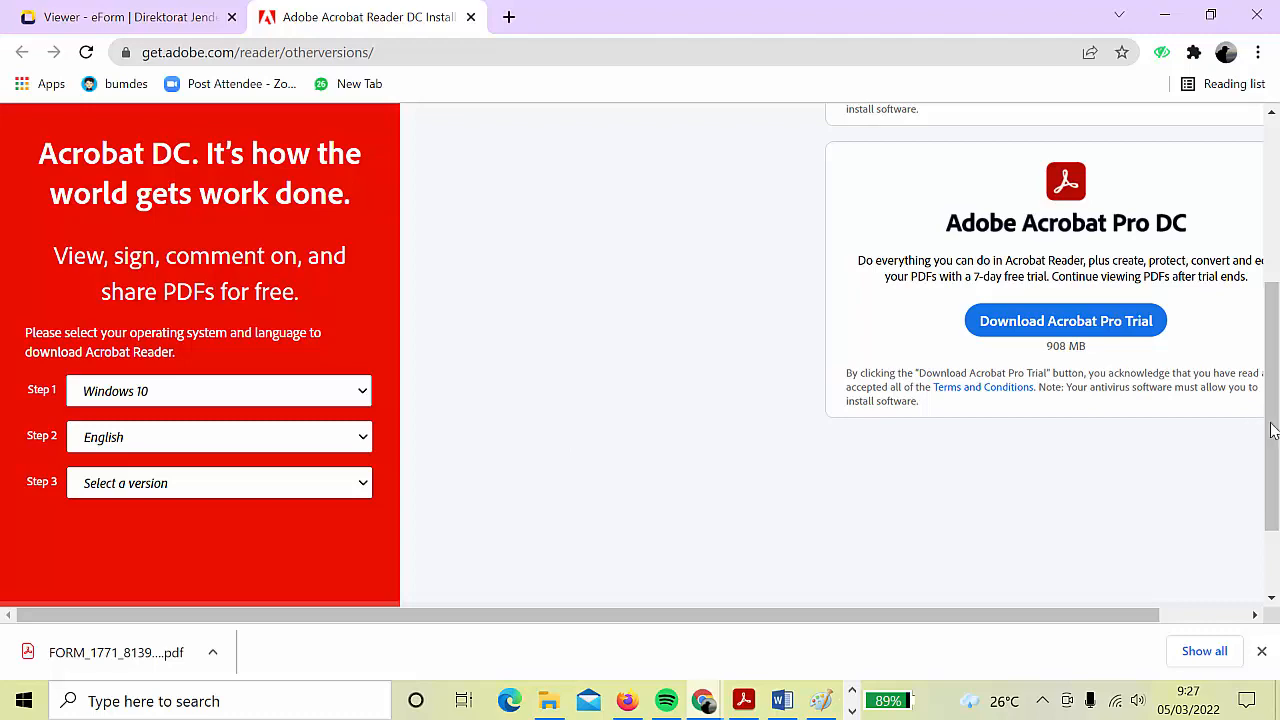
Decline the McAfee Security Scan Plus offer and start the Acrobat Reader download
{"action": "left_click_drag", "start_coordinate": [1273, 430], "coordinate": [1155, 255]}
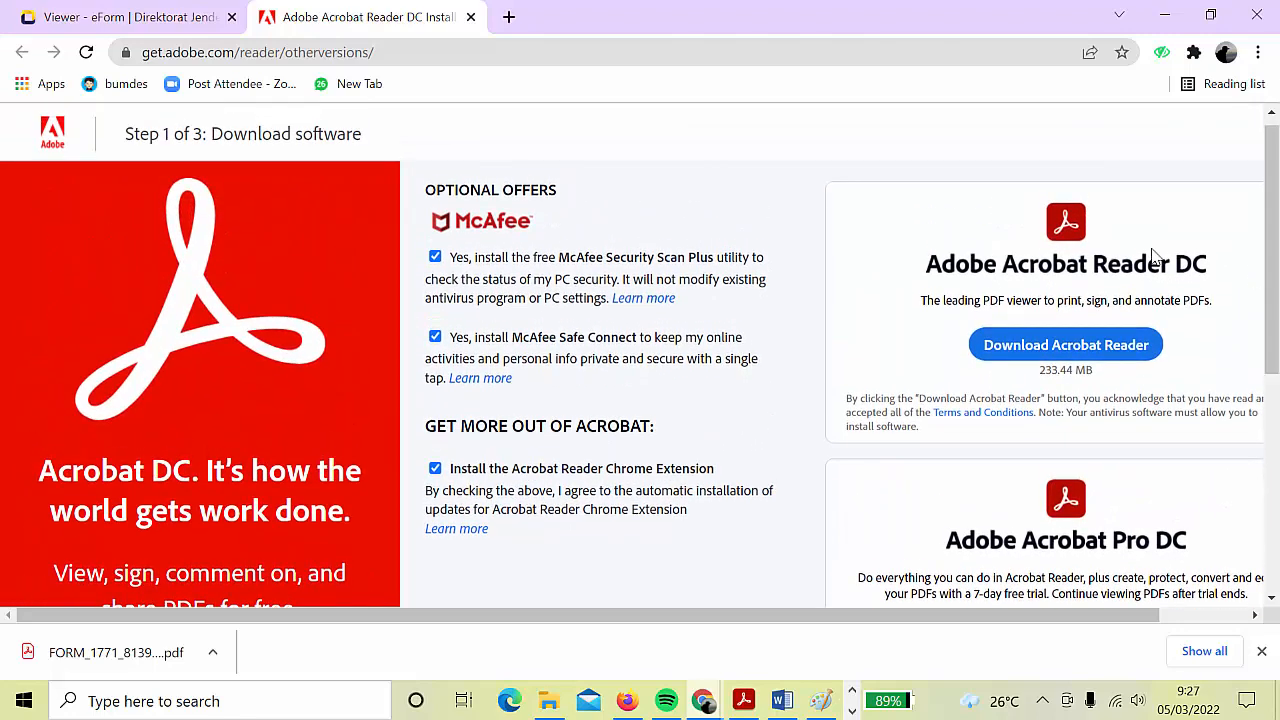
{"action": "left_click", "coordinate": [435, 257]}
{"action": "left_click", "coordinate": [1070, 350]}
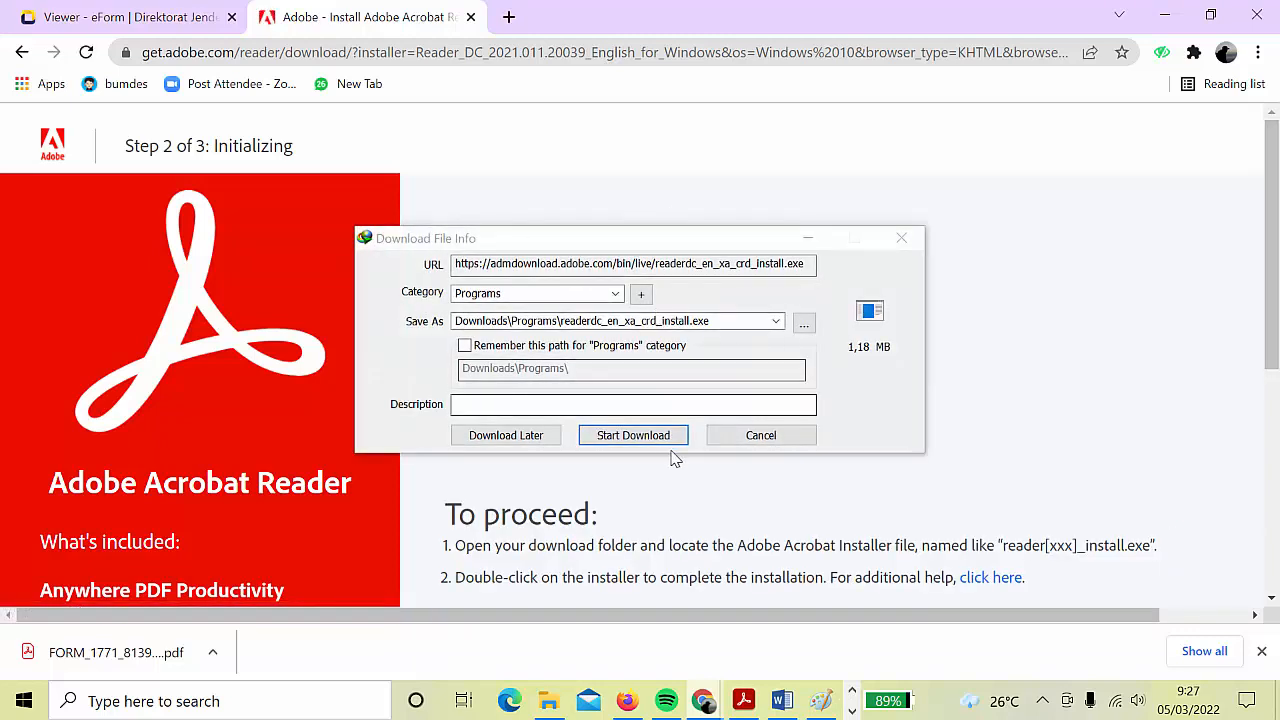
Save readerdc_en_xa_crd_install.exe, then run it as administrator from its folder
{"action": "left_click", "coordinate": [641, 441]}
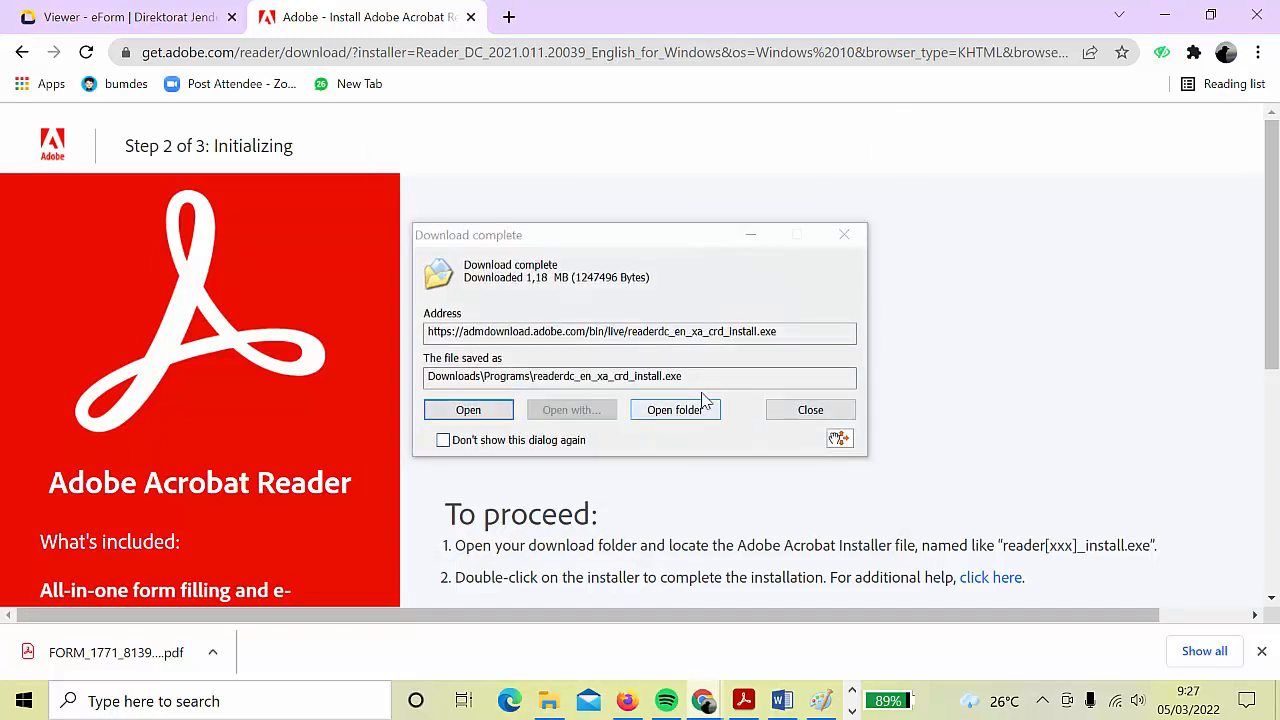
{"action": "left_click", "coordinate": [675, 416]}
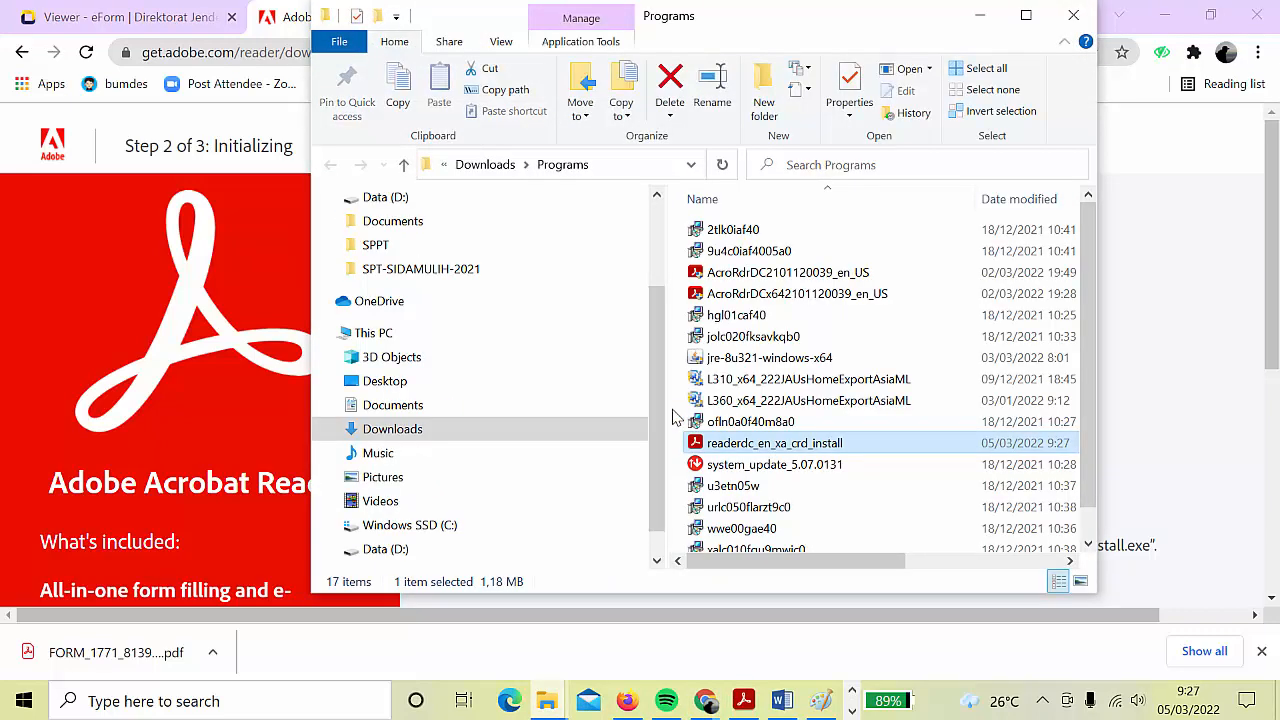
{"action": "left_click", "coordinate": [845, 421]}
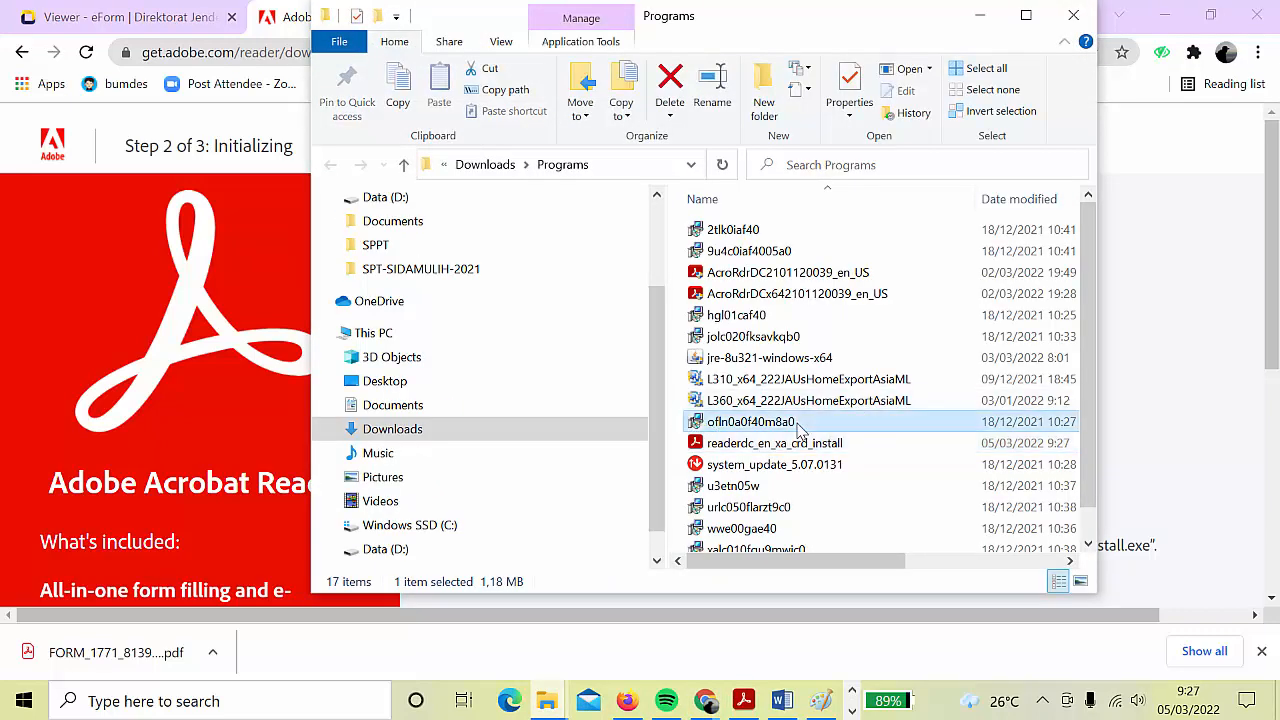
{"action": "left_click", "coordinate": [840, 445]}
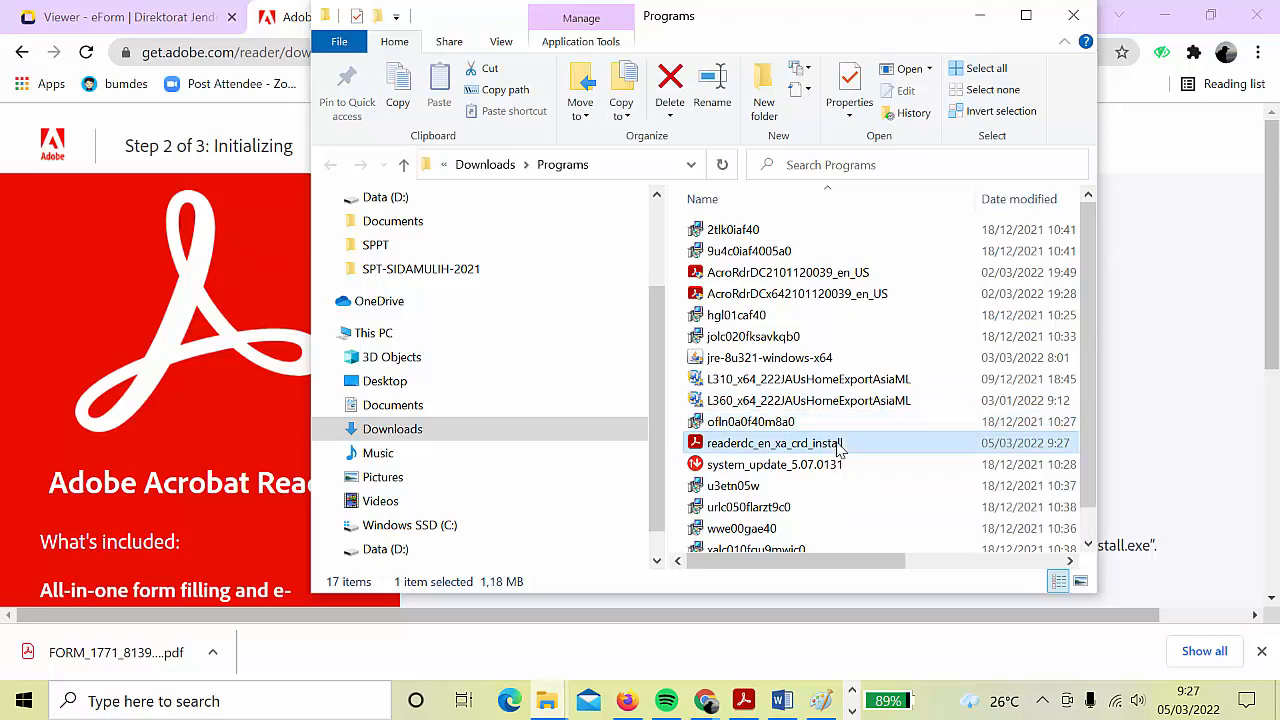
{"action": "right_click", "coordinate": [840, 450]}
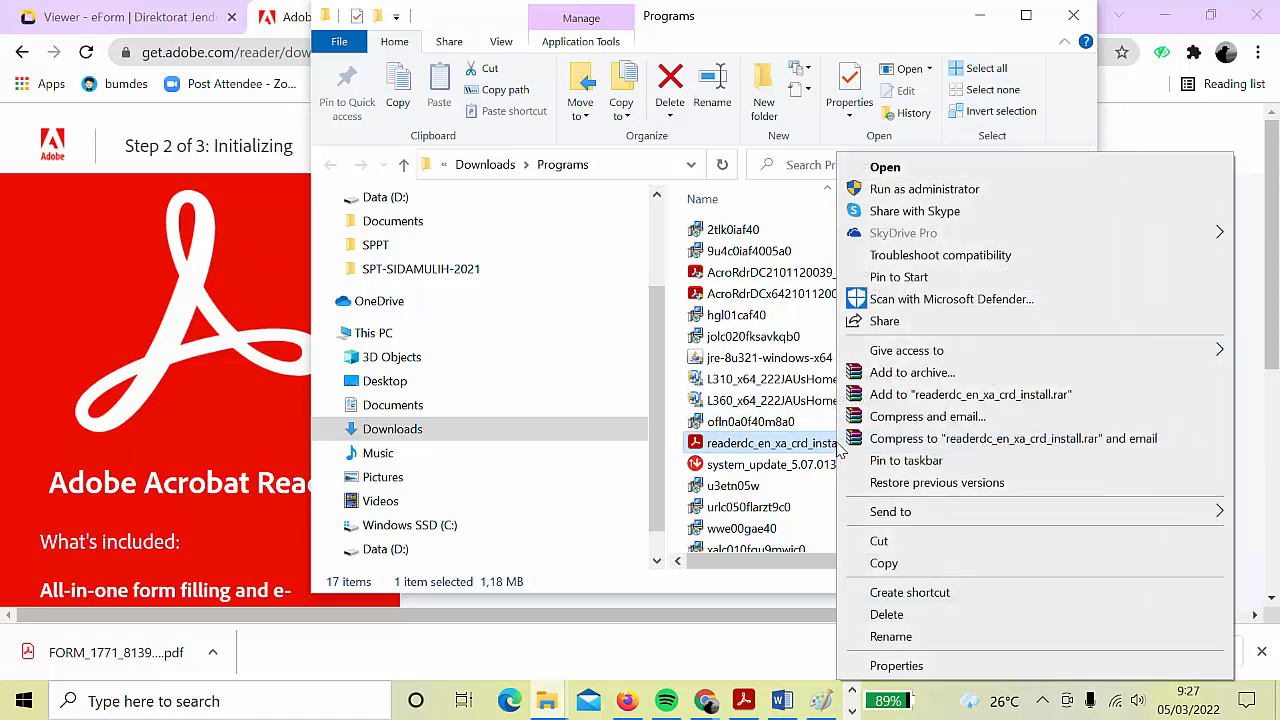
{"action": "left_click", "coordinate": [935, 190]}
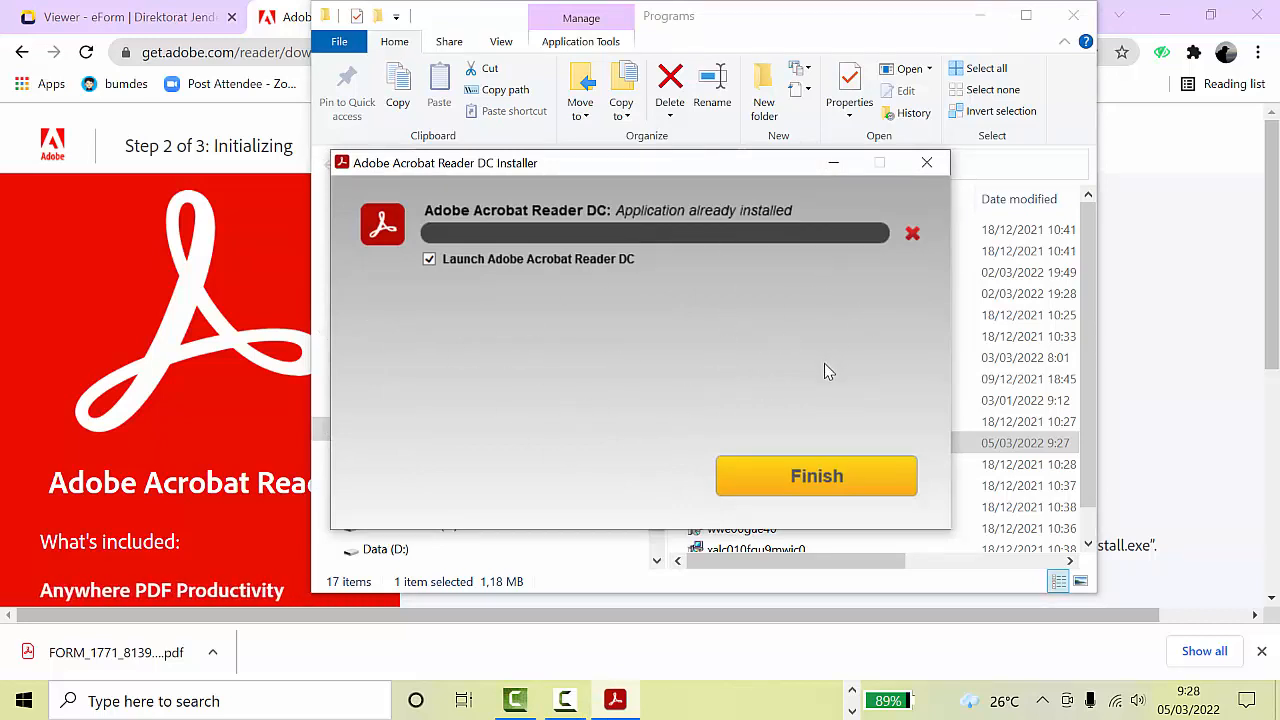
Close the finished installer and open the FORM_1771 PDF with Adobe Acrobat Reader DC
{"action": "left_click", "coordinate": [817, 480]}
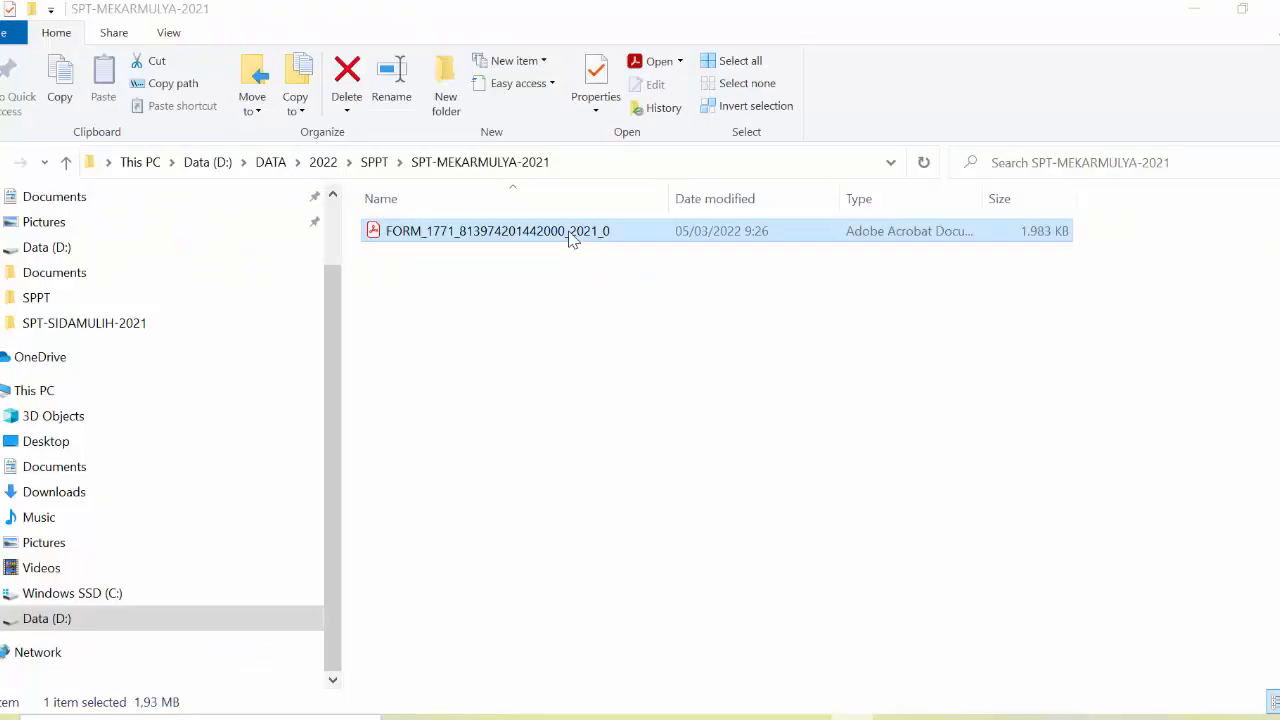
{"action": "right_click", "coordinate": [572, 238]}
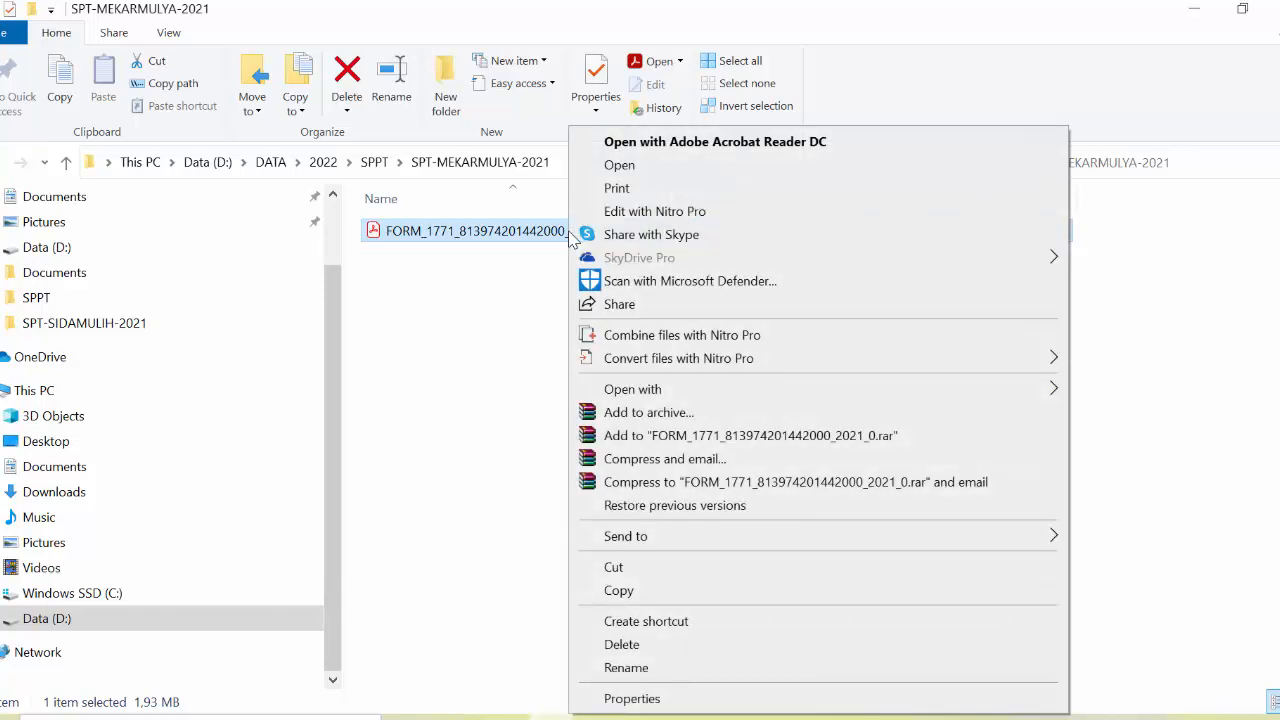
{"action": "left_click", "coordinate": [715, 143]}
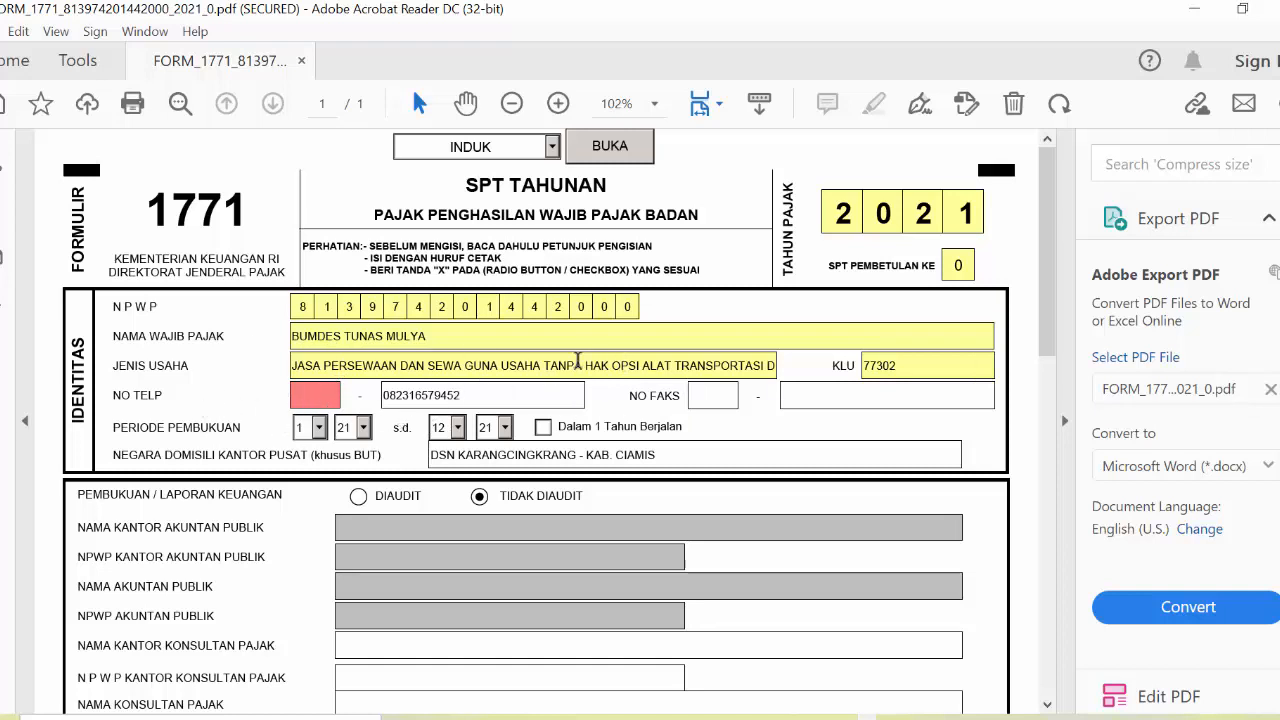
Dismiss the incomplete-form error, enter area code 62, and delete the phone number's leading zero
{"action": "left_click", "coordinate": [609, 149]}
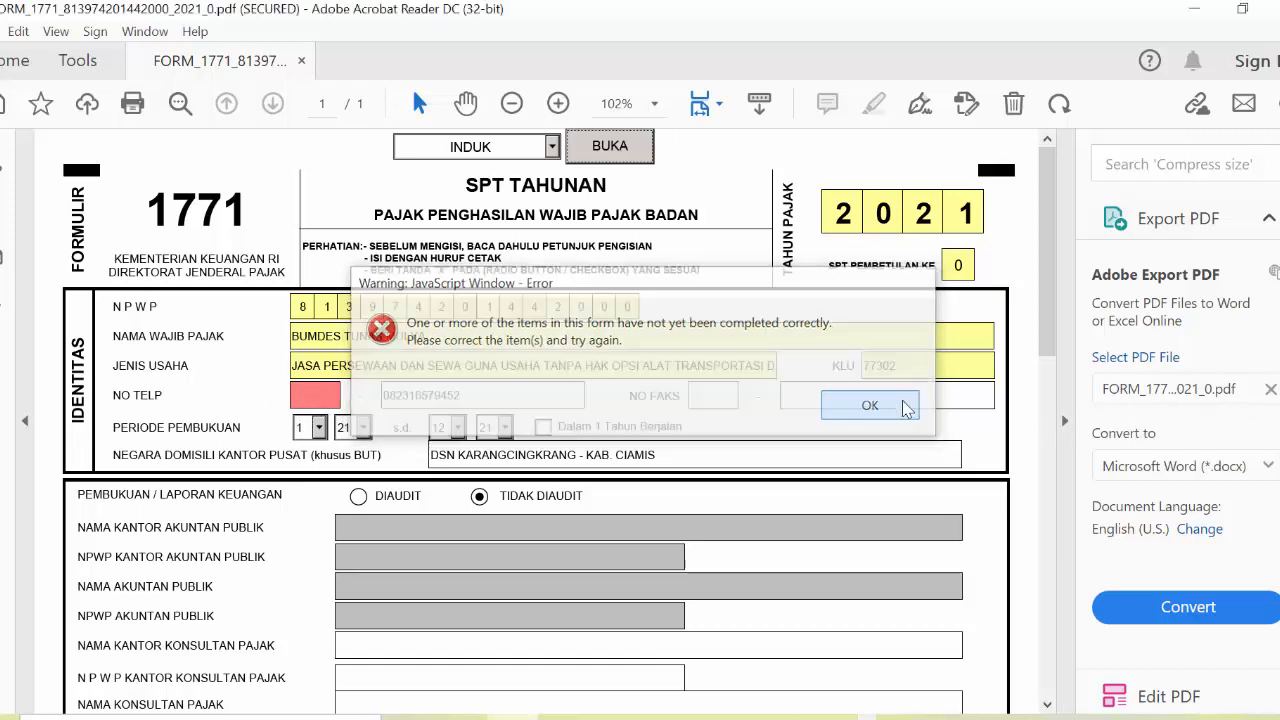
{"action": "left_click", "coordinate": [906, 408]}
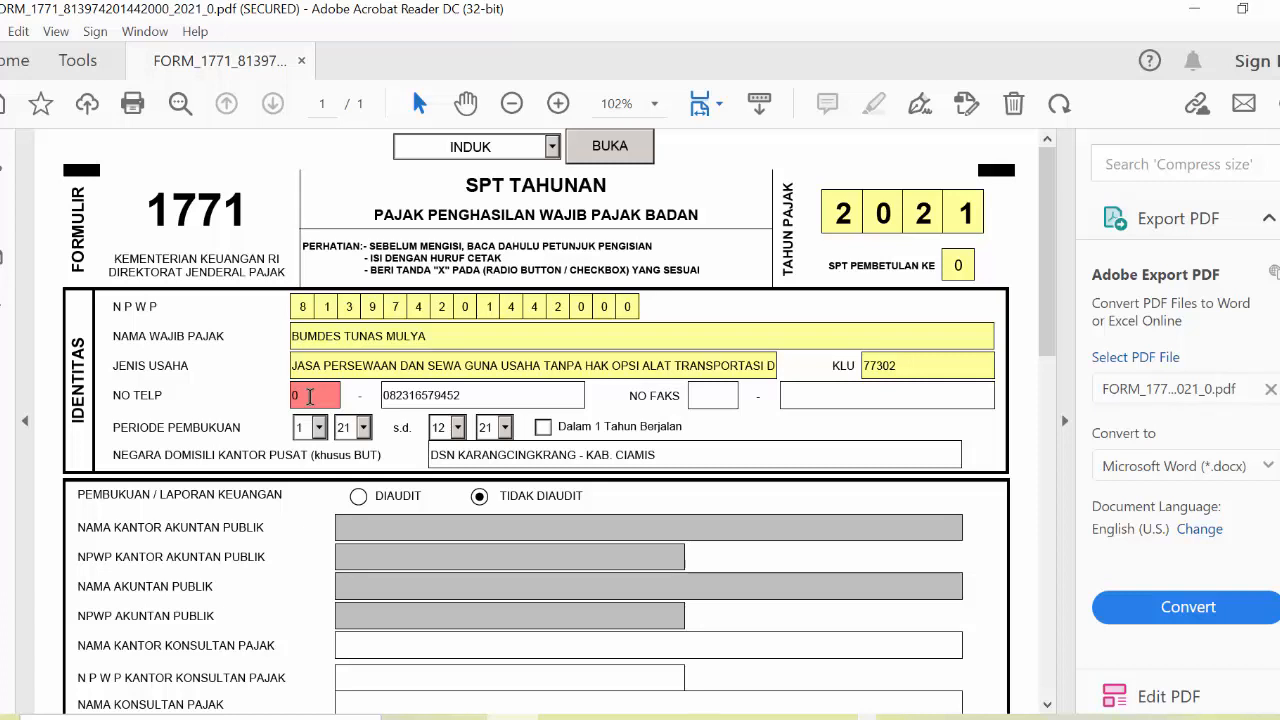
{"action": "type", "text": "62"}
{"action": "left_click", "coordinate": [390, 395]}
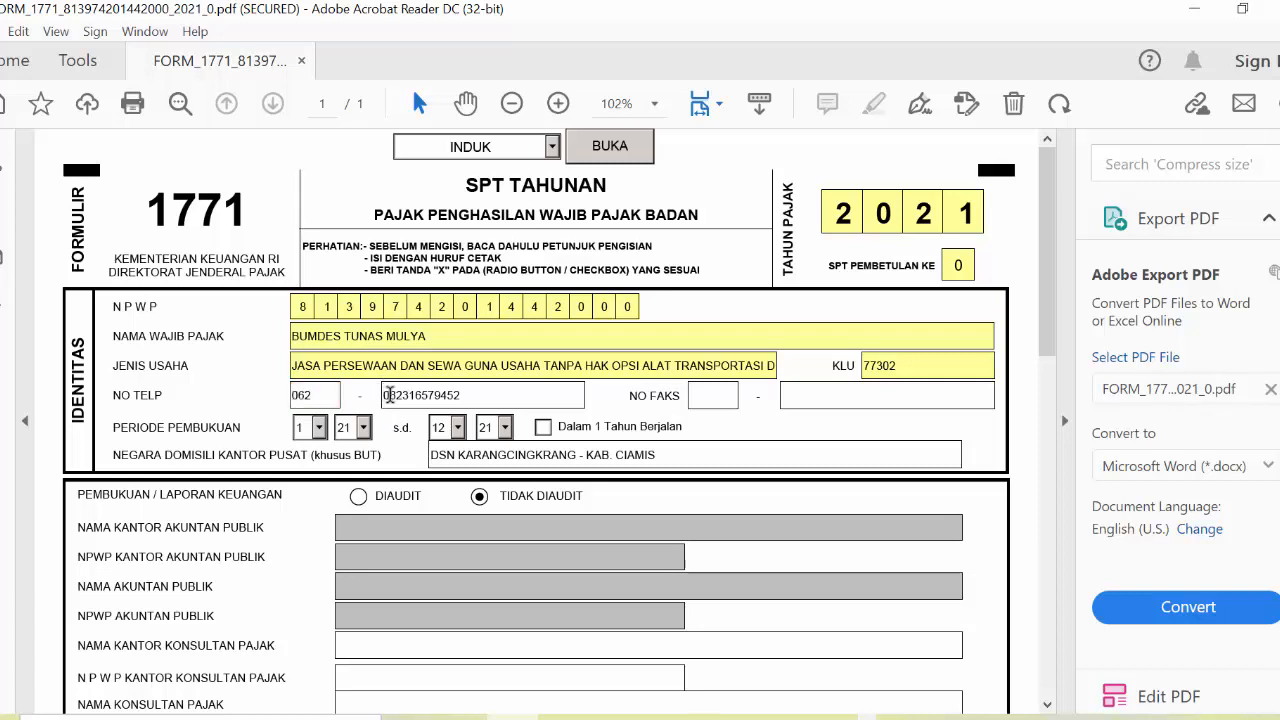
{"action": "key", "text": "Delete"}
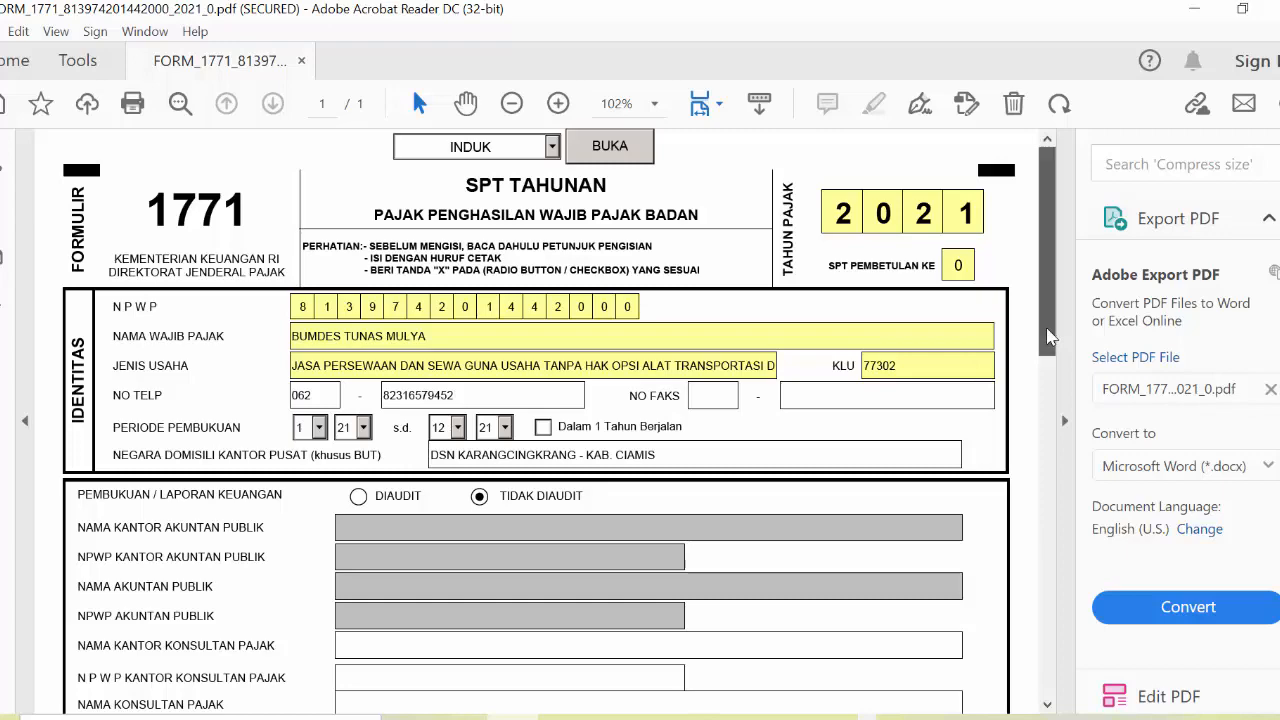
Select the Tarif PPh Ps. 31E ayat (1) rate option
{"action": "left_click_drag", "start_coordinate": [1048, 337], "coordinate": [1043, 524]}
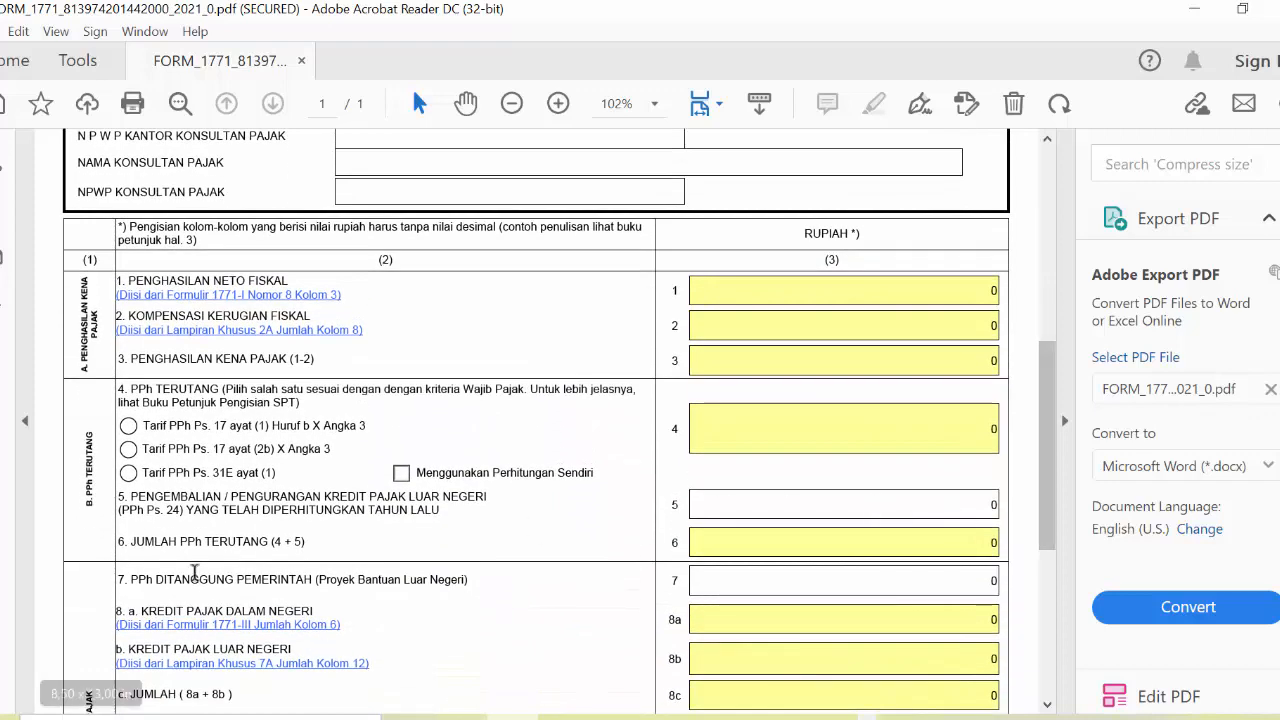
{"action": "left_click", "coordinate": [128, 474]}
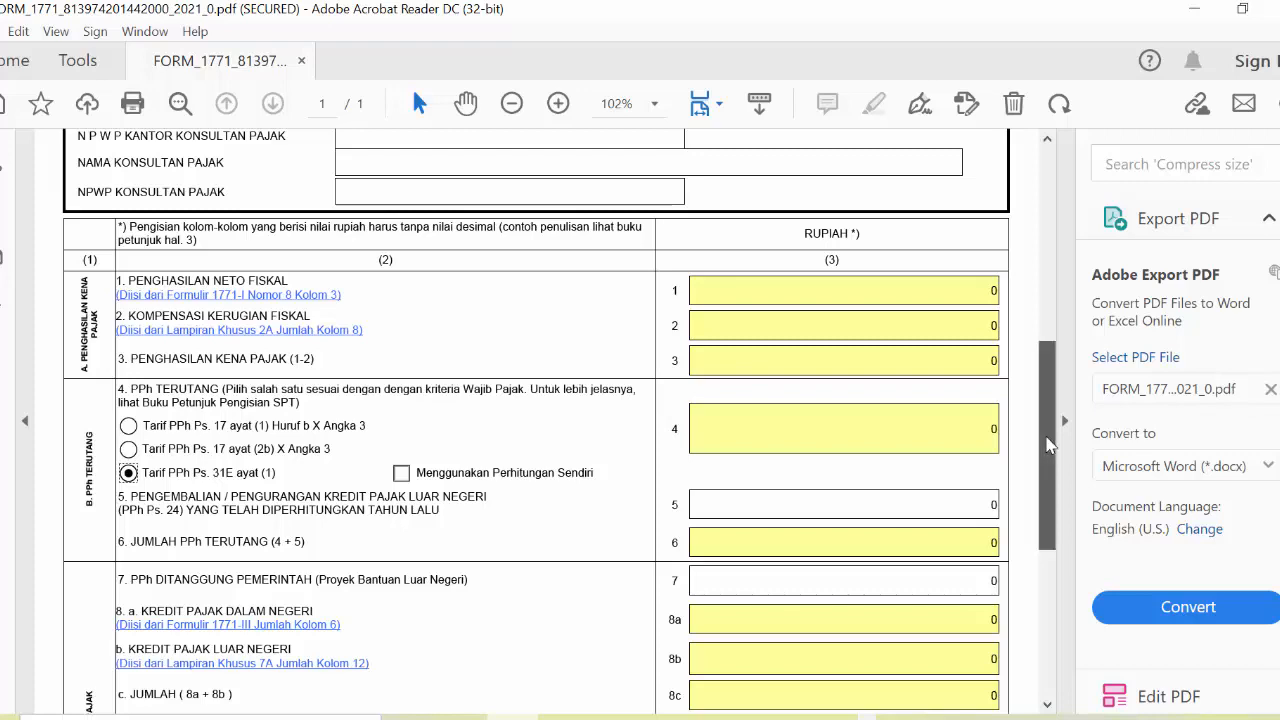
{"action": "left_click_drag", "start_coordinate": [1048, 445], "coordinate": [1038, 232]}
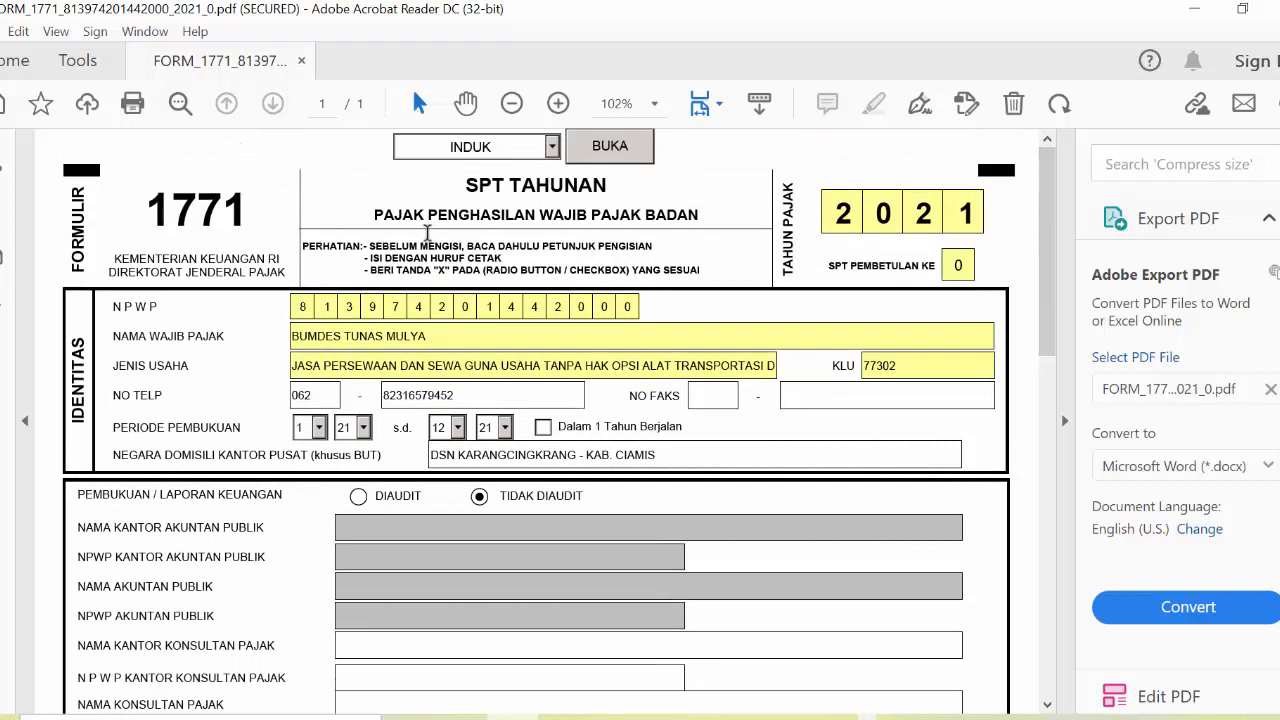
Open the Lampiran Khusus 1A attachment and add a first depreciation row
{"action": "left_click", "coordinate": [553, 147]}
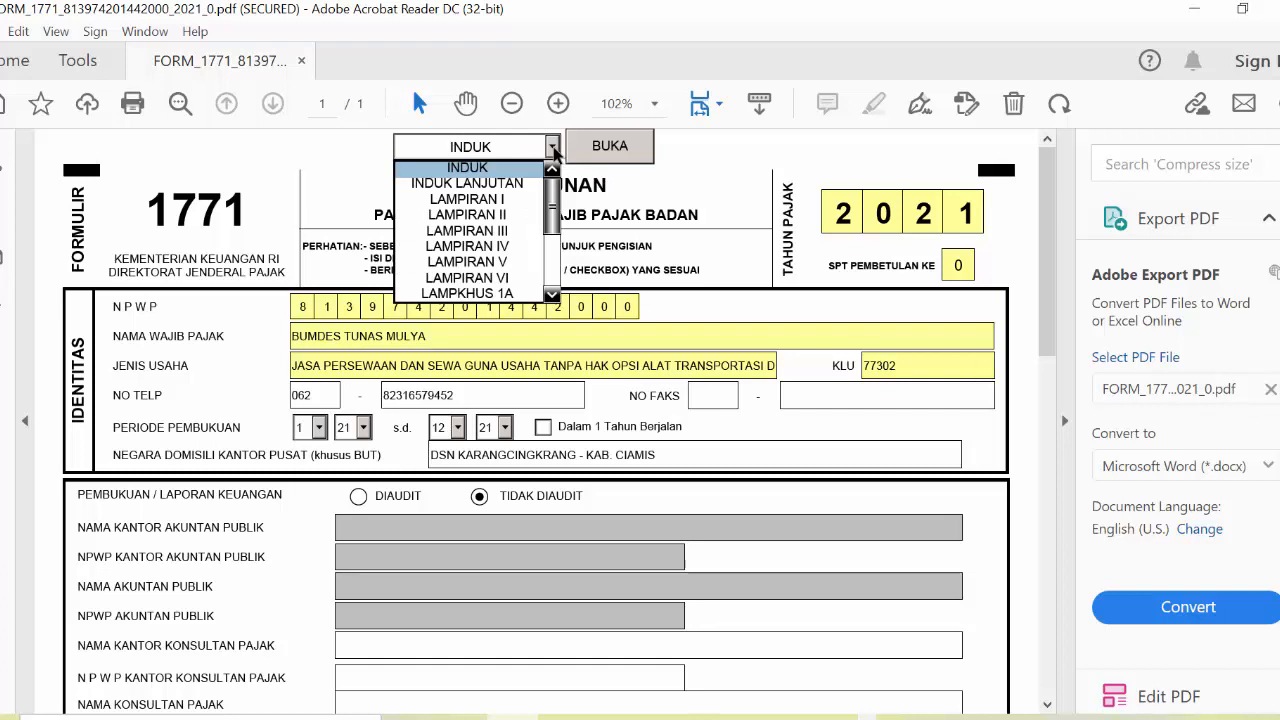
{"action": "left_click", "coordinate": [518, 294]}
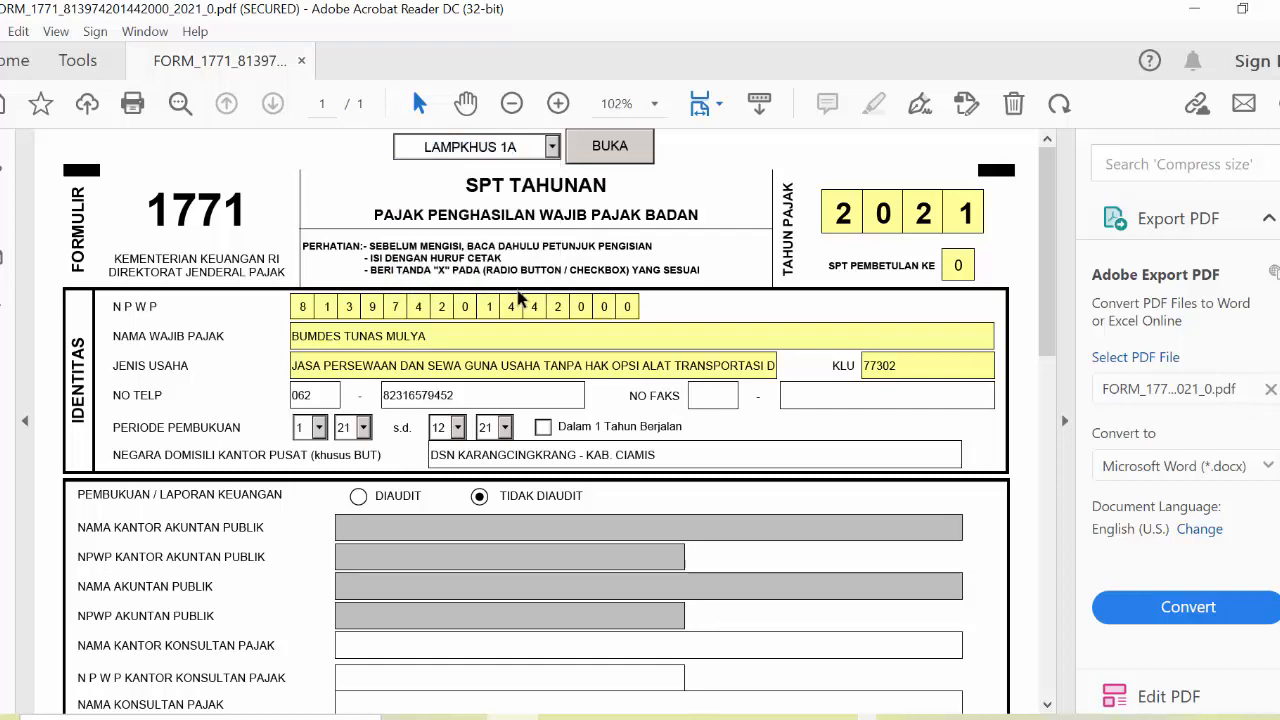
{"action": "left_click", "coordinate": [613, 145]}
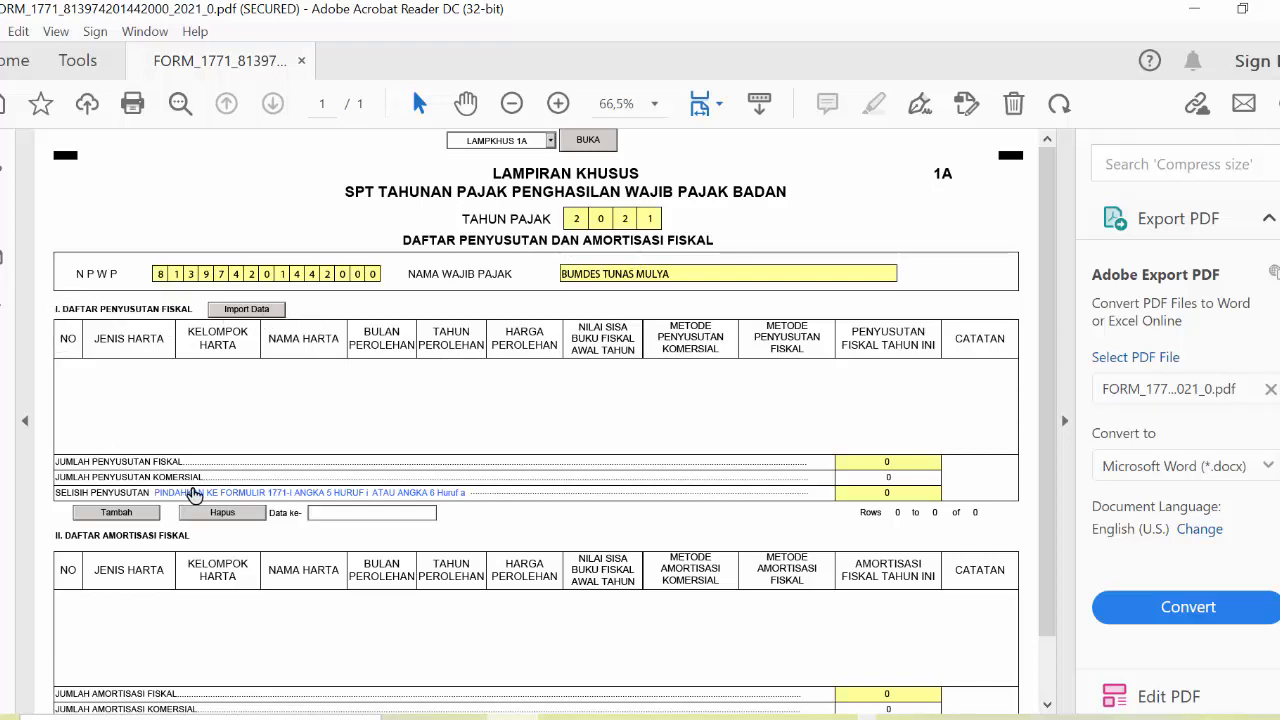
{"action": "left_click", "coordinate": [117, 514]}
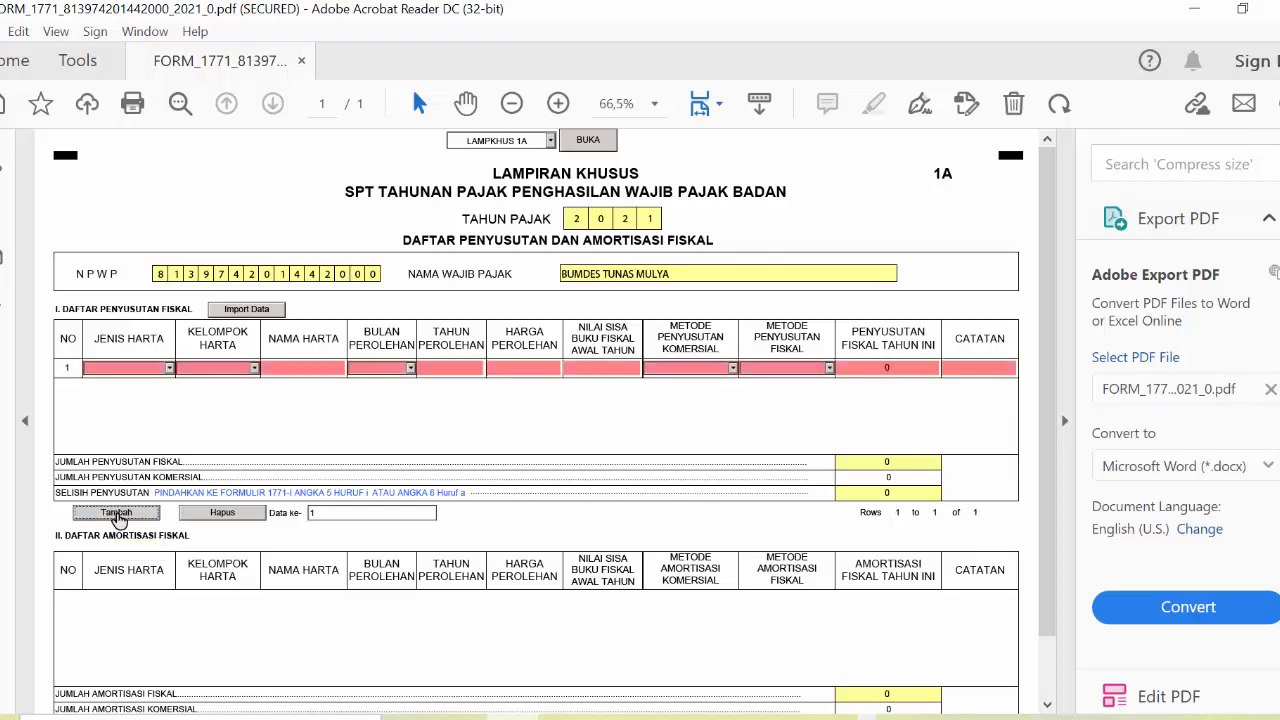
Set row 1 to Harta Berwujud, Kelompok 1, with asset name TANAH
{"action": "left_click", "coordinate": [170, 369]}
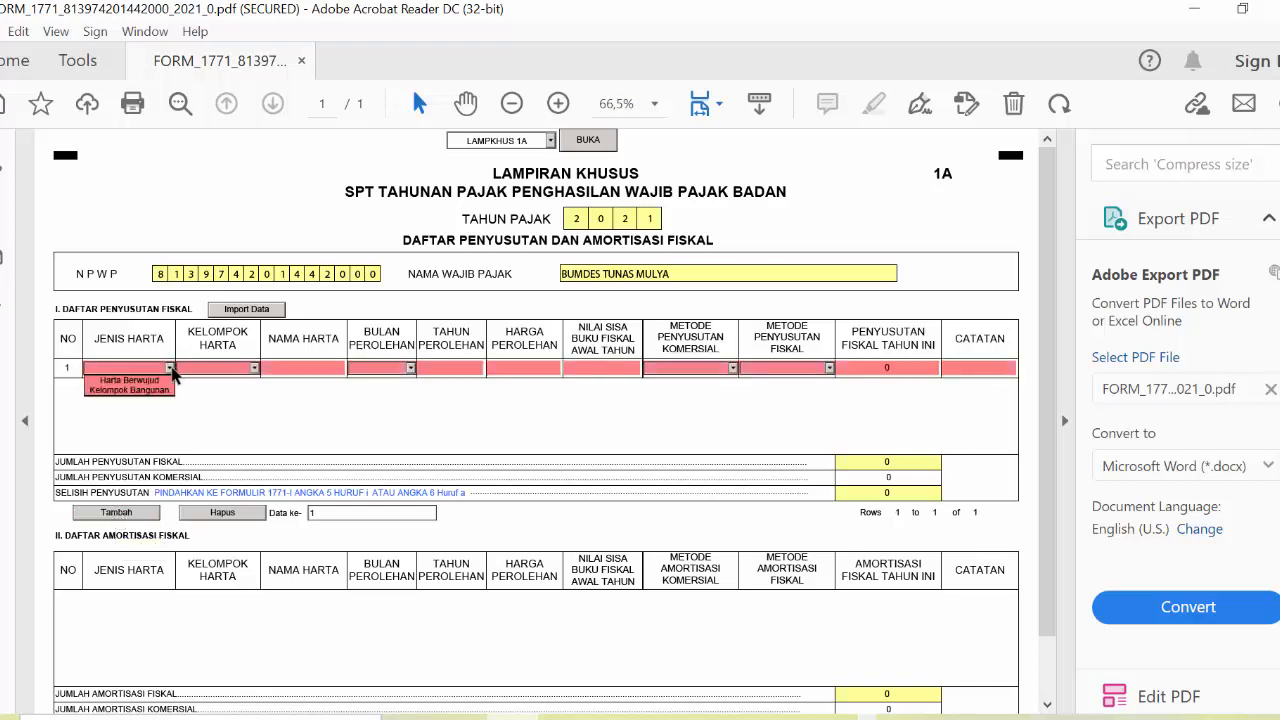
{"action": "left_click", "coordinate": [130, 380]}
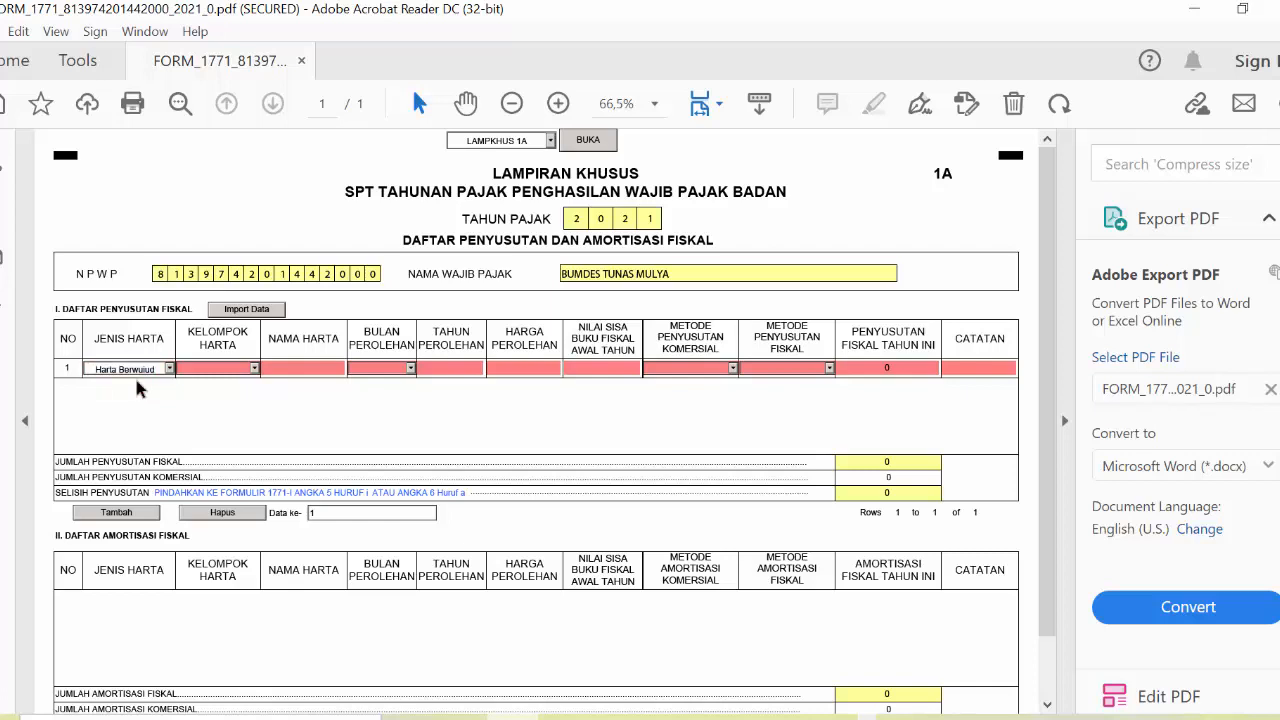
{"action": "left_click", "coordinate": [255, 370]}
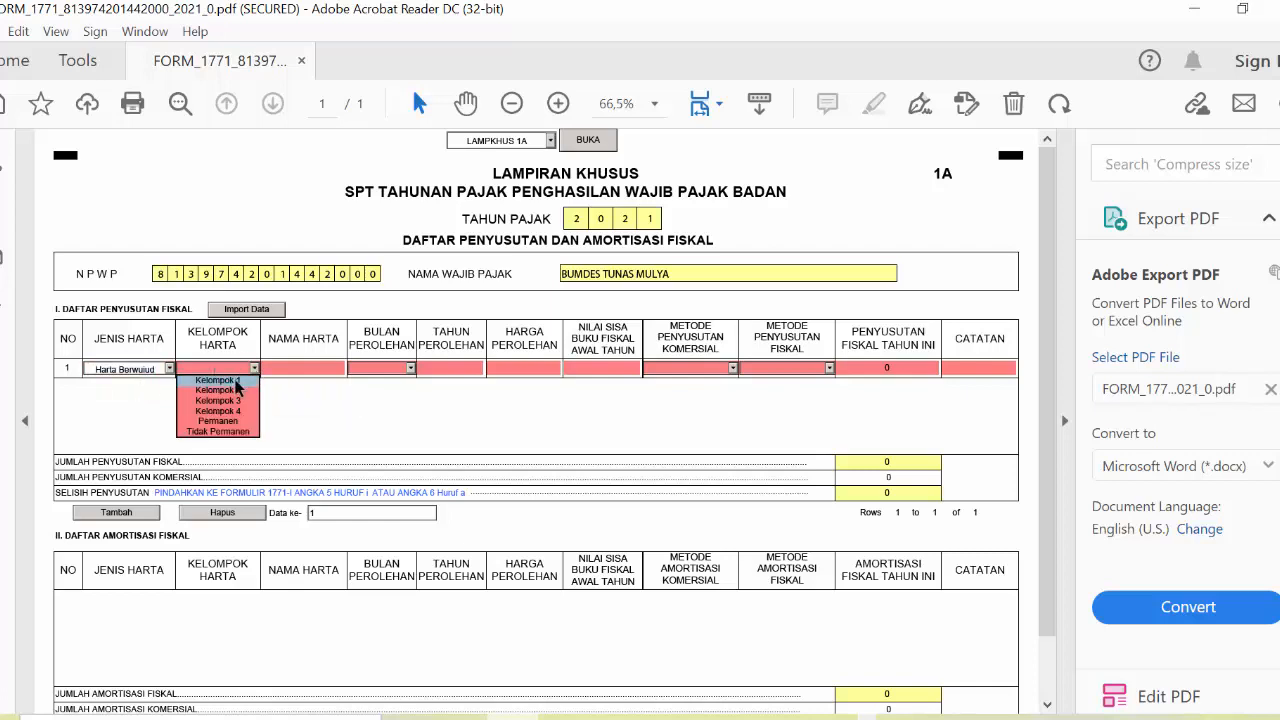
{"action": "left_click", "coordinate": [235, 380]}
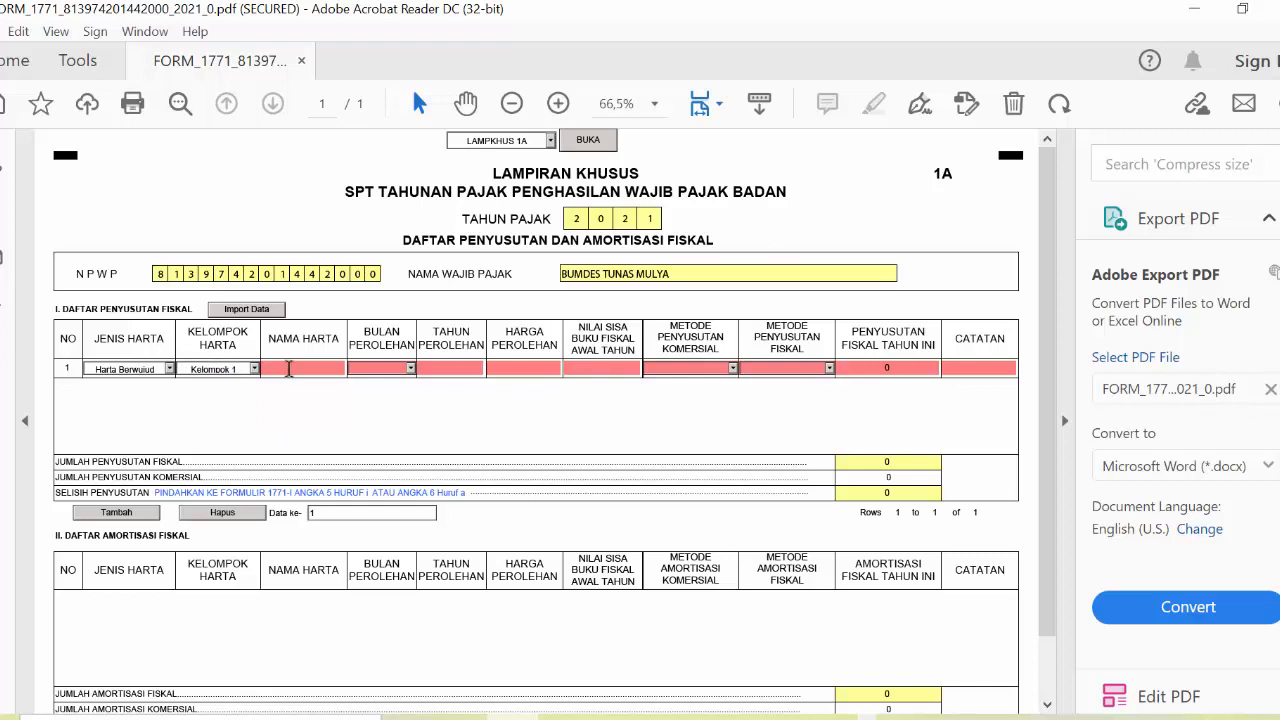
{"action": "left_click", "coordinate": [288, 369]}
{"action": "type", "text": "Tanah"}
{"action": "key", "text": "Tab"}
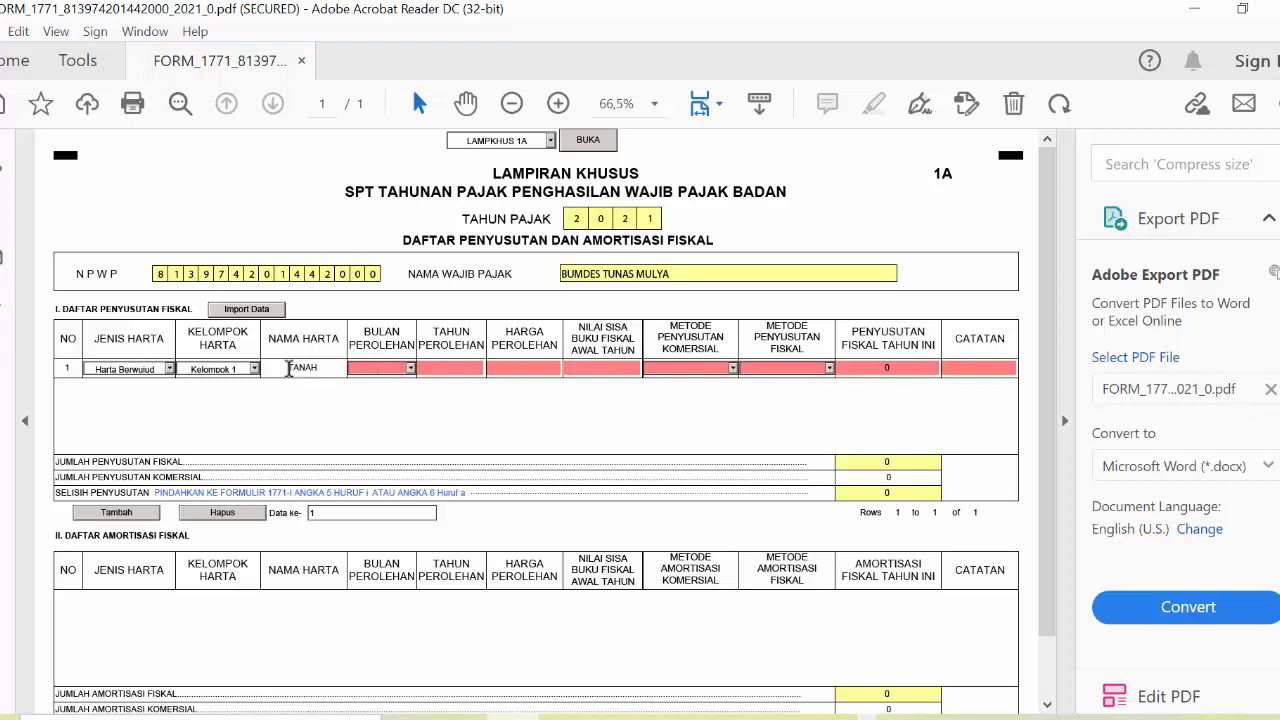
Enter row 1's acquisition date 5/2019, cost 34.265.000 and book value 34.265.000
{"action": "left_click", "coordinate": [411, 369]}
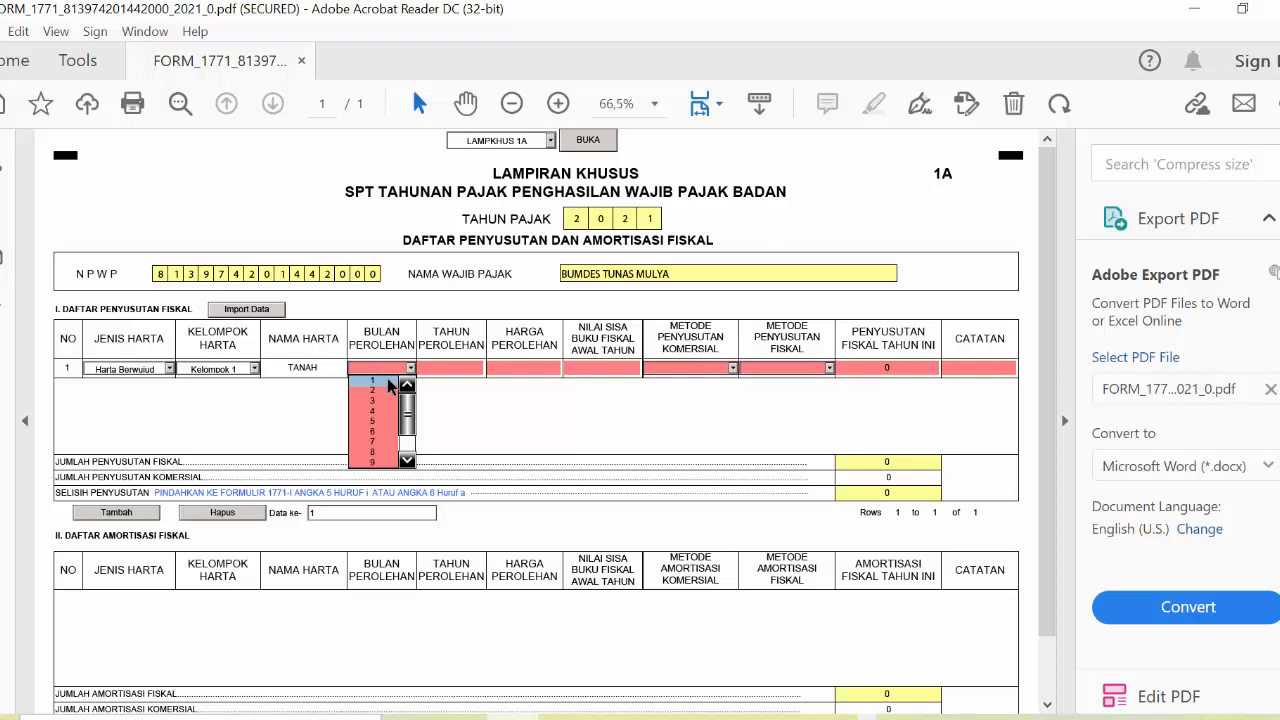
{"action": "left_click", "coordinate": [383, 419]}
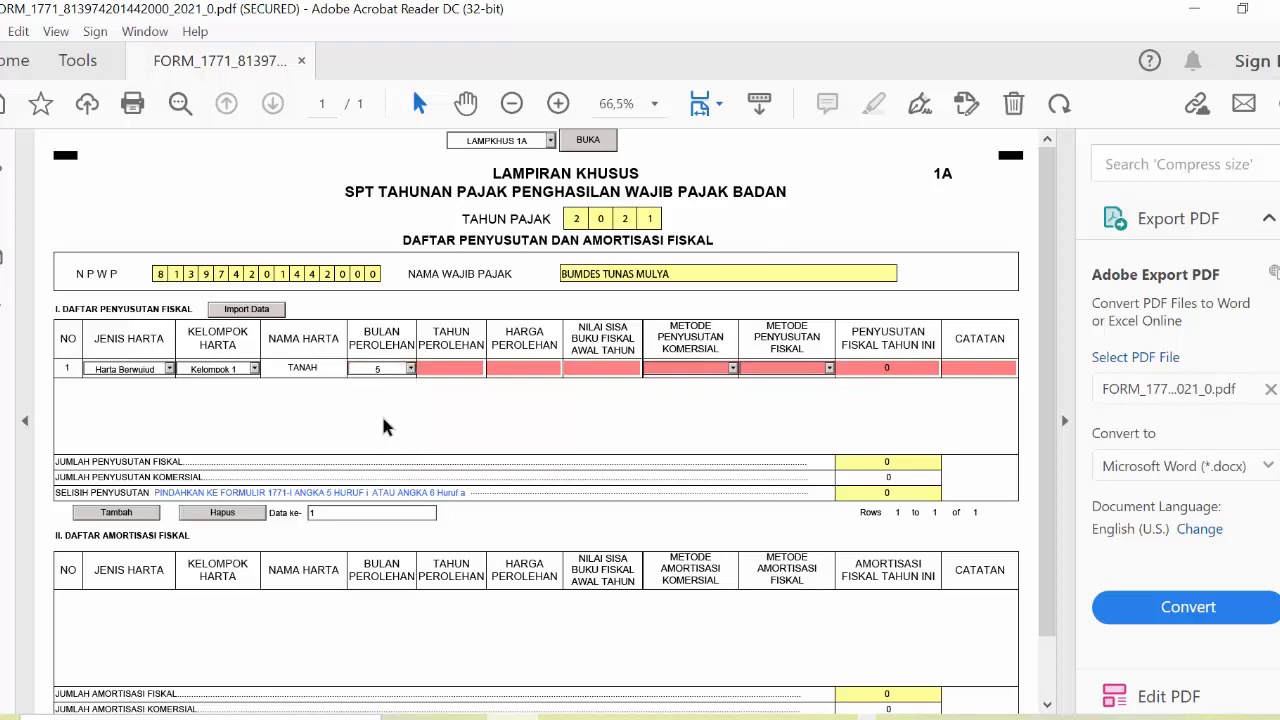
{"action": "left_click", "coordinate": [433, 368]}
{"action": "type", "text": "2019"}
{"action": "key", "text": "Tab"}
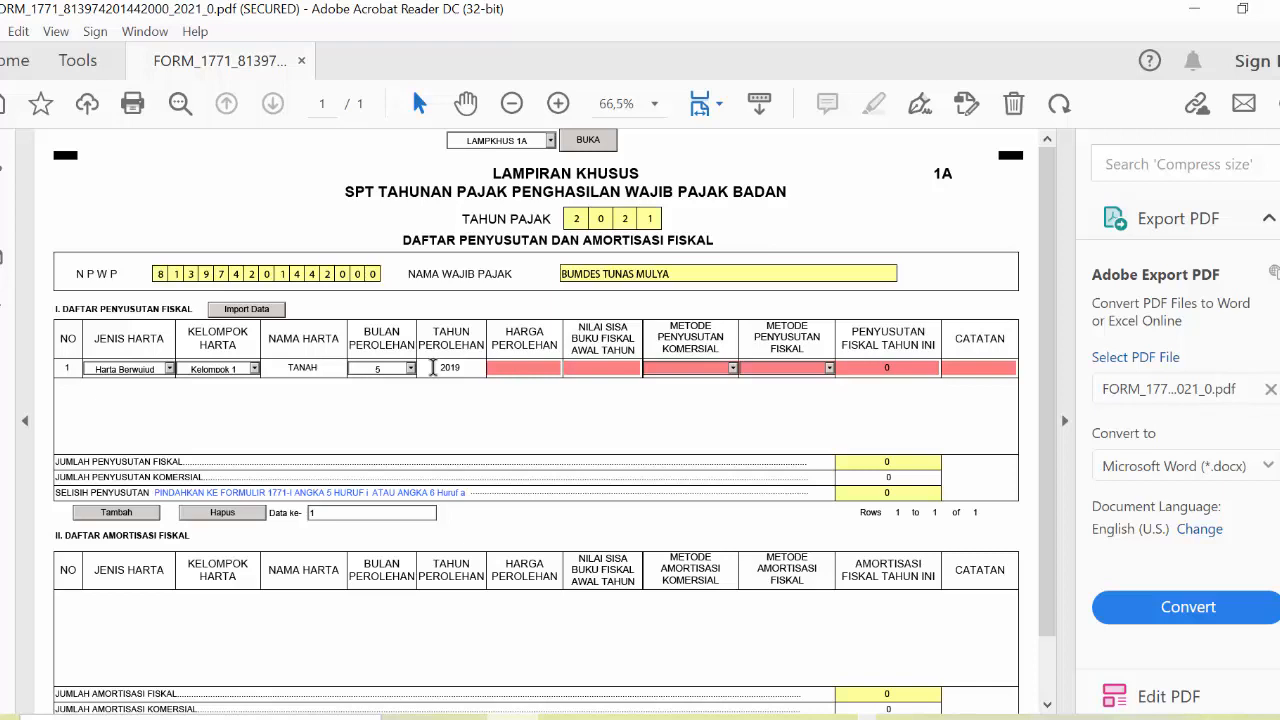
{"action": "type", "text": "34265000"}
{"action": "key", "text": "Tab"}
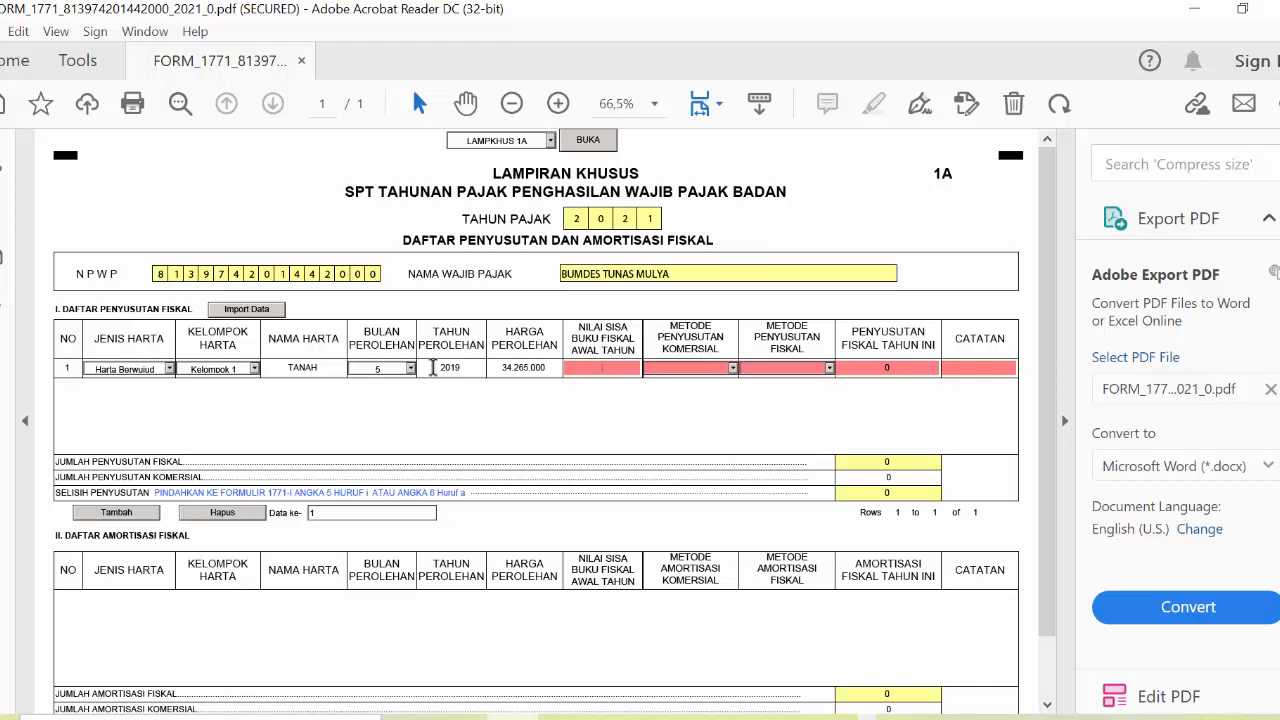
{"action": "type", "text": "34265000"}
{"action": "key", "text": "Tab"}
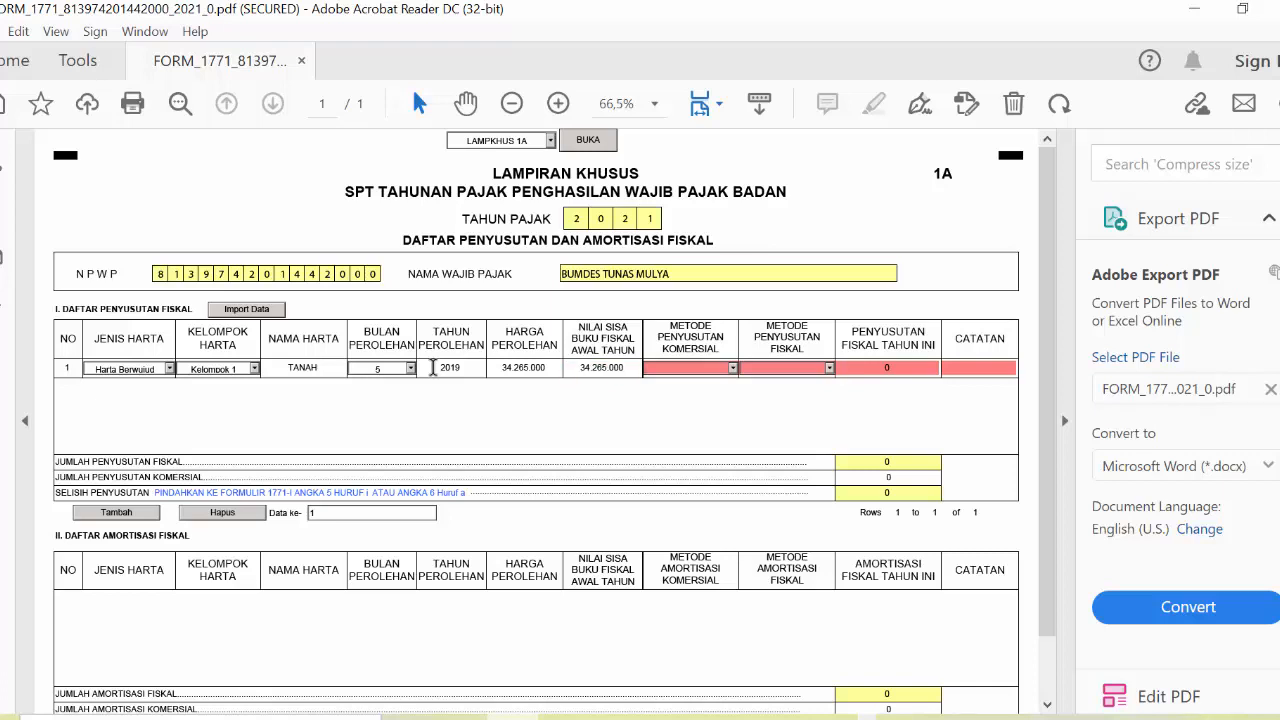
Set row 1's commercial method to Metode Lainnya and fiscal method to Garis Lurus
{"action": "left_click", "coordinate": [733, 369]}
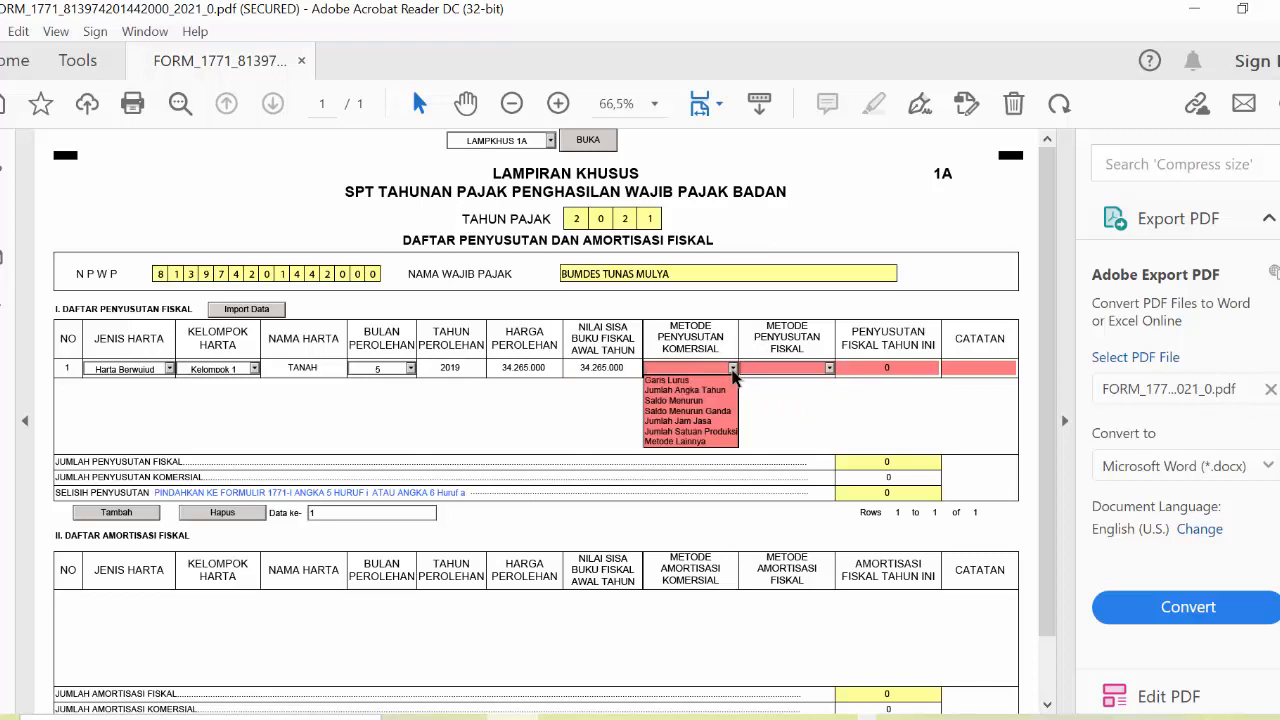
{"action": "left_click", "coordinate": [697, 441]}
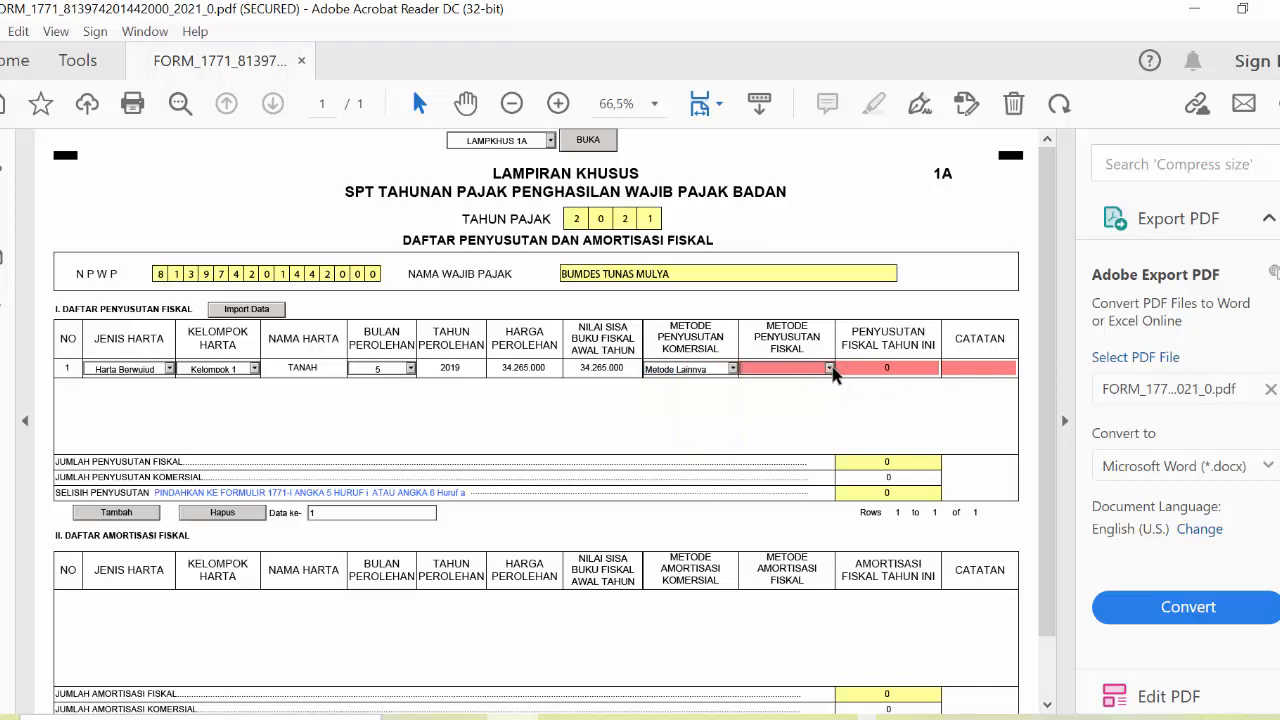
{"action": "left_click", "coordinate": [831, 370]}
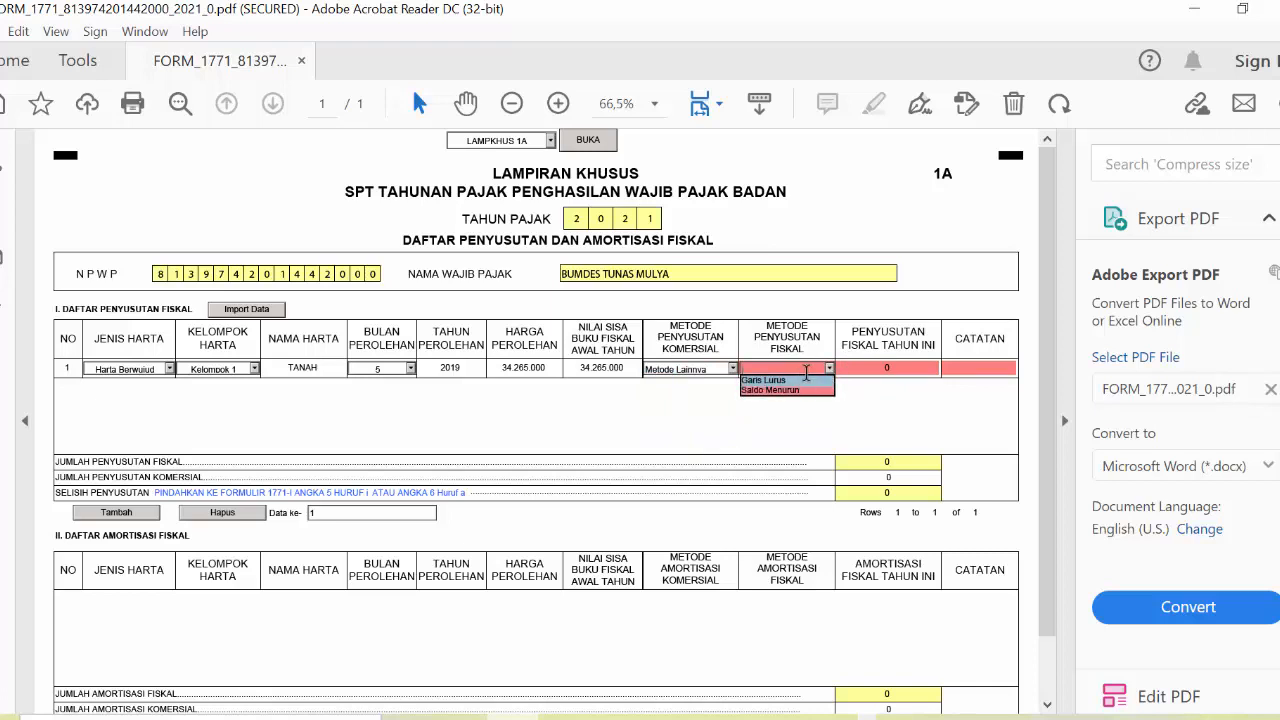
{"action": "left_click", "coordinate": [804, 381]}
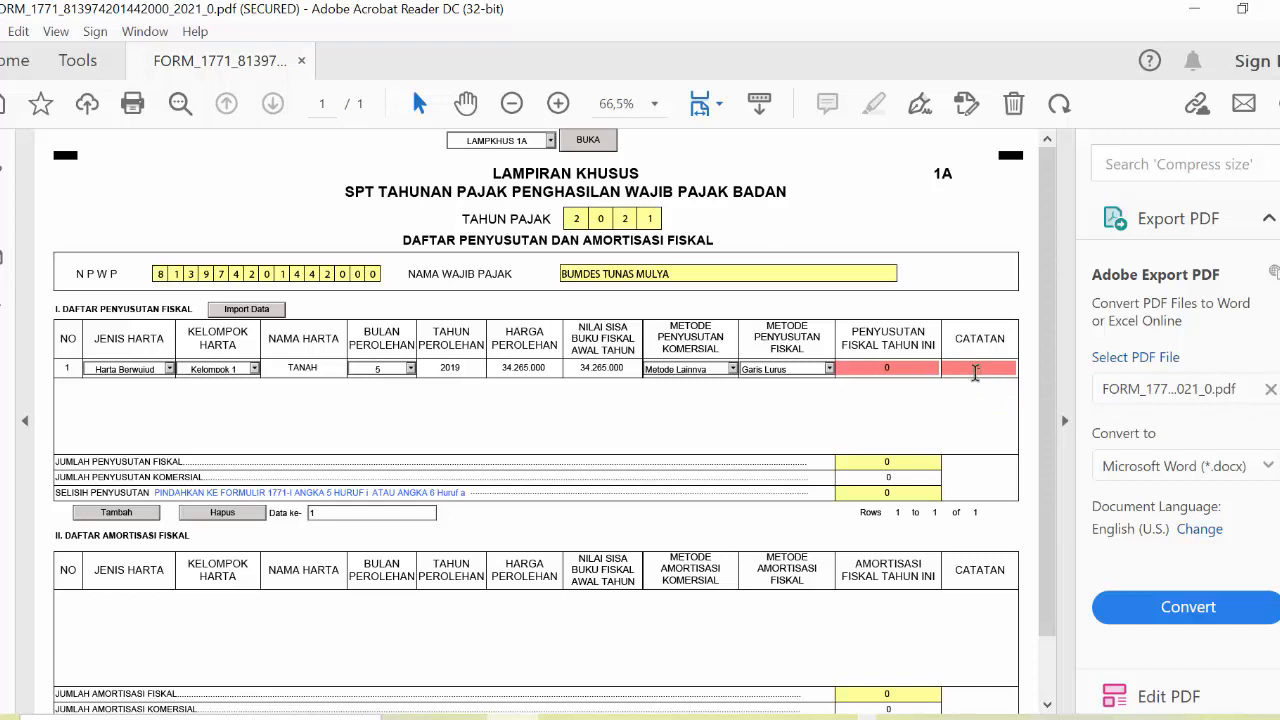
{"action": "key", "text": "Tab"}
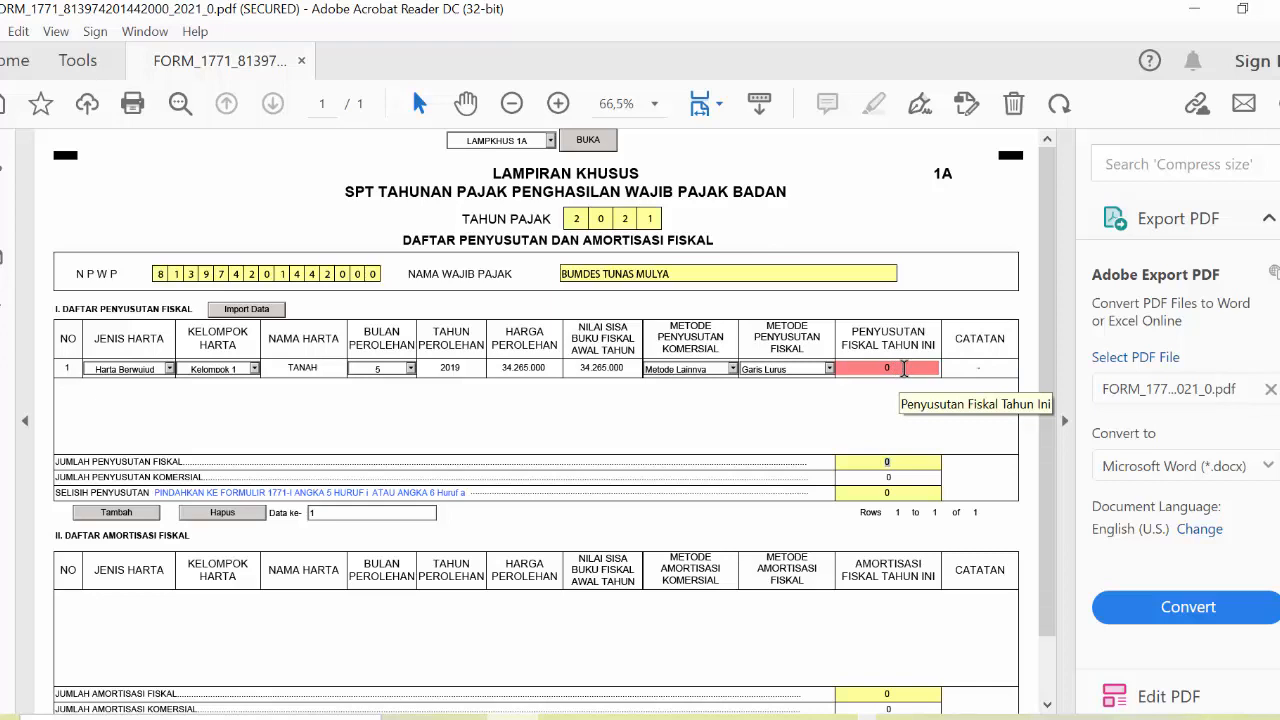
Set row 1's fiscal depreciation for this year to 0
{"action": "left_click", "coordinate": [904, 369]}
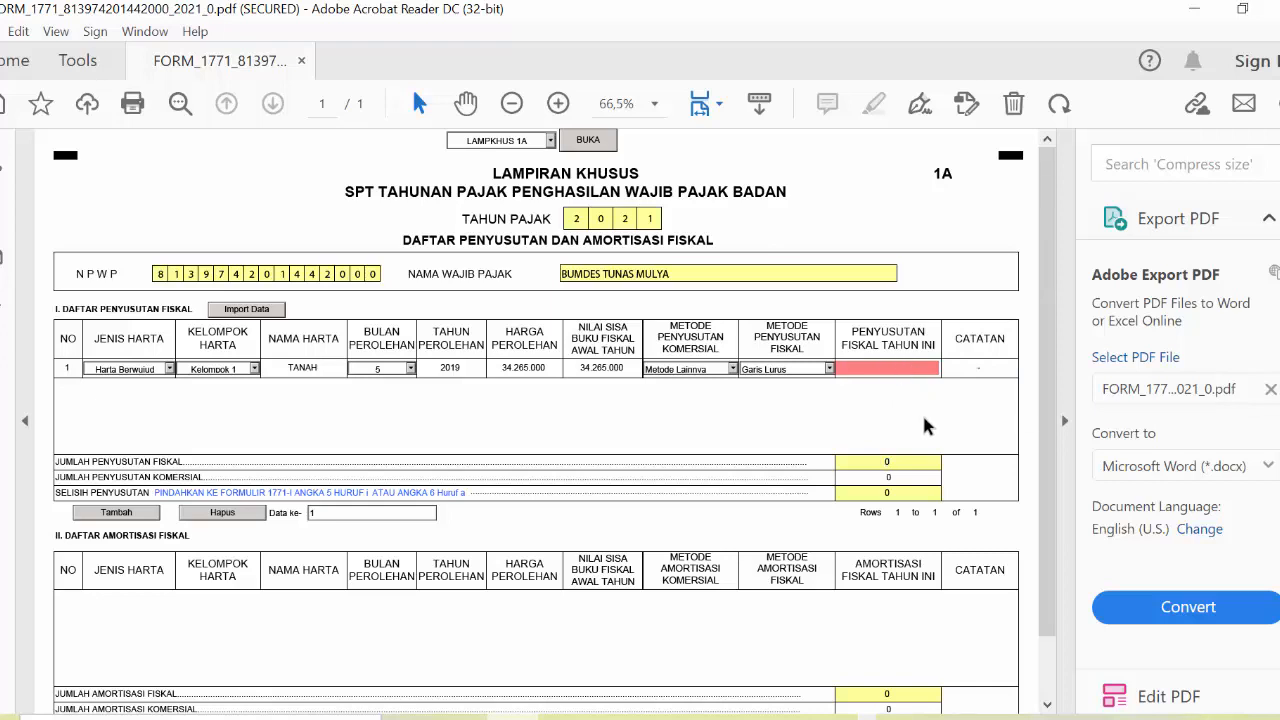
{"action": "type", "text": "1"}
{"action": "key", "text": "Tab"}
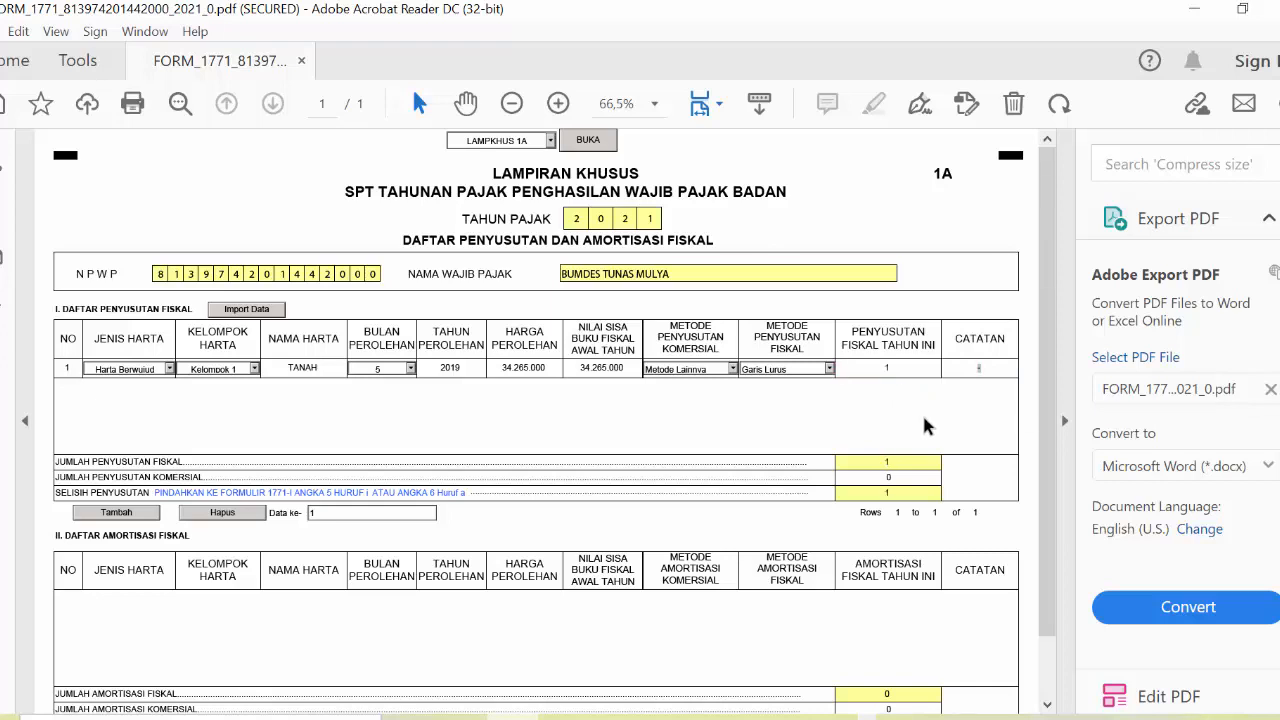
{"action": "left_click", "coordinate": [898, 368]}
{"action": "key", "text": "BackSpace"}
{"action": "key", "text": "Tab"}
Add row 2 as Harta Berwujud, Kelompok 1, named PERALATAN MESIN
{"action": "left_click", "coordinate": [126, 516]}
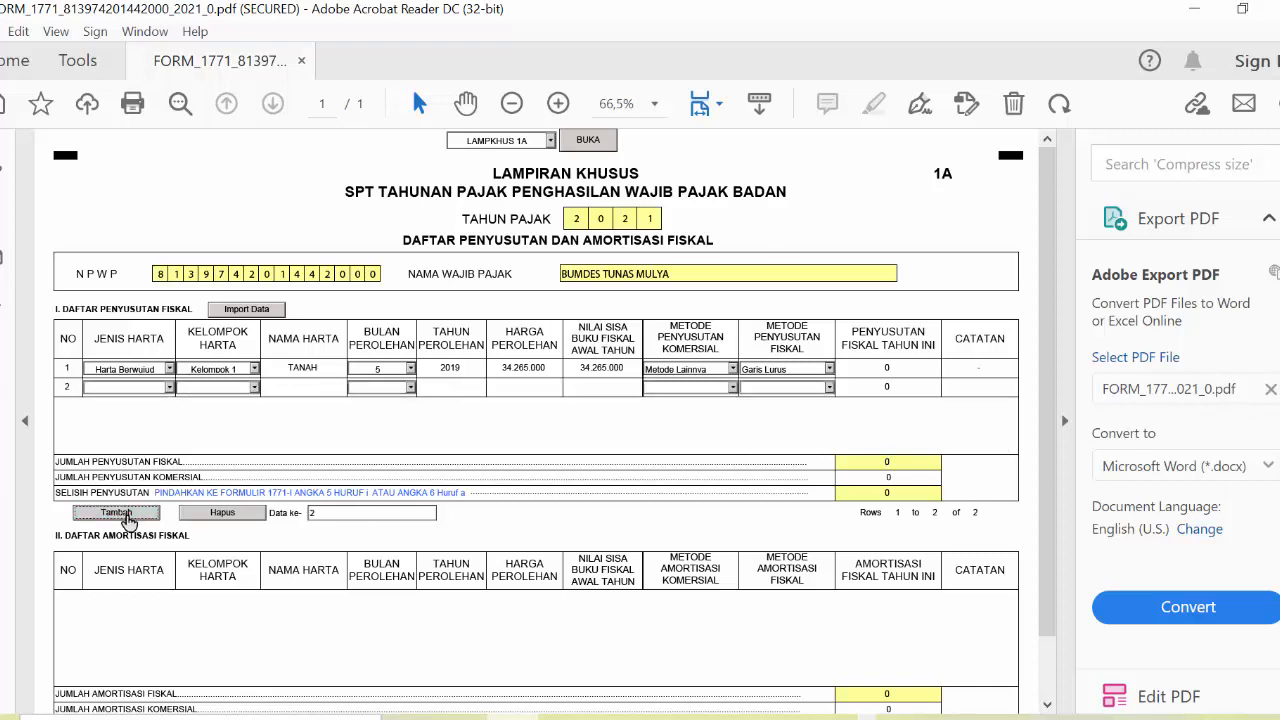
{"action": "left_click", "coordinate": [170, 390]}
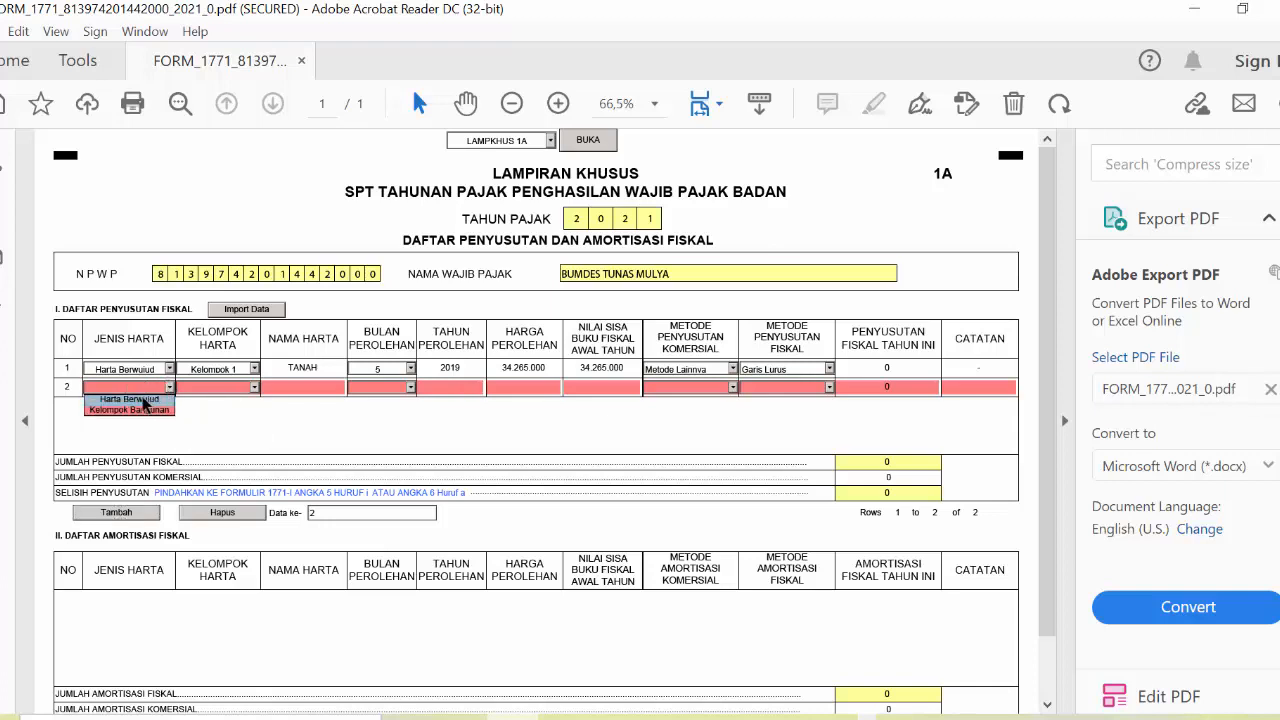
{"action": "left_click", "coordinate": [145, 400]}
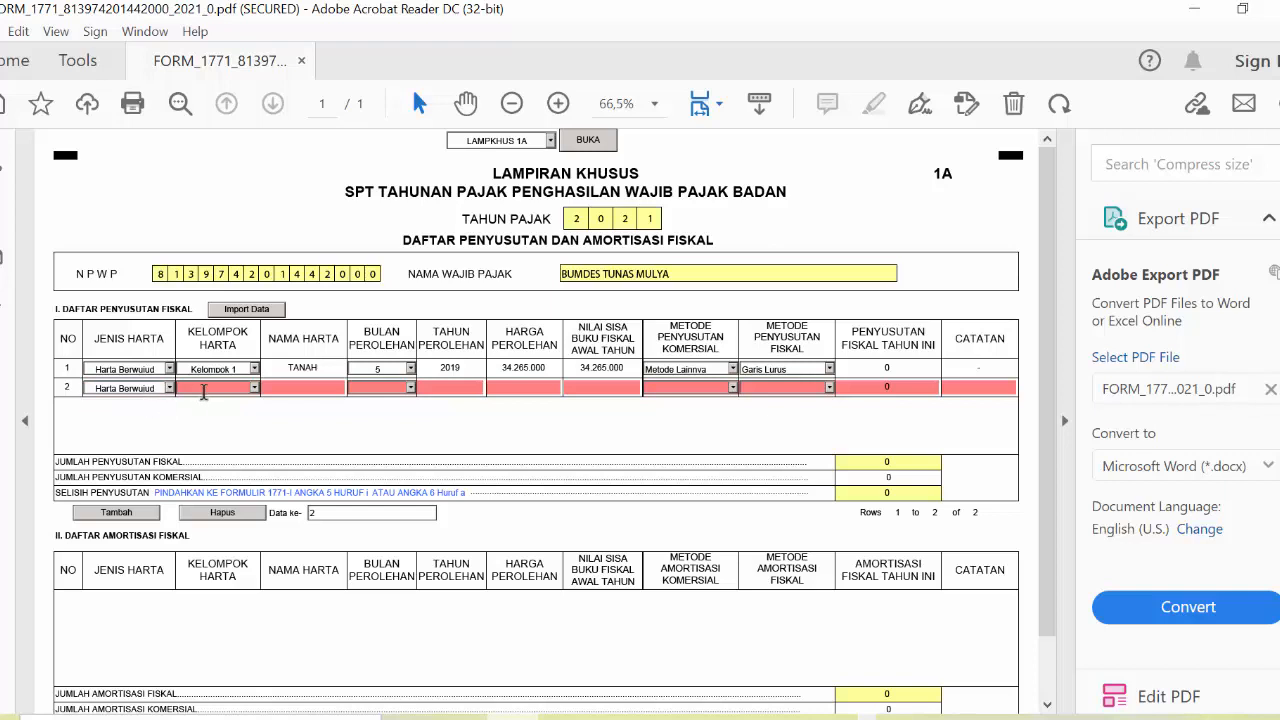
{"action": "left_click", "coordinate": [253, 388]}
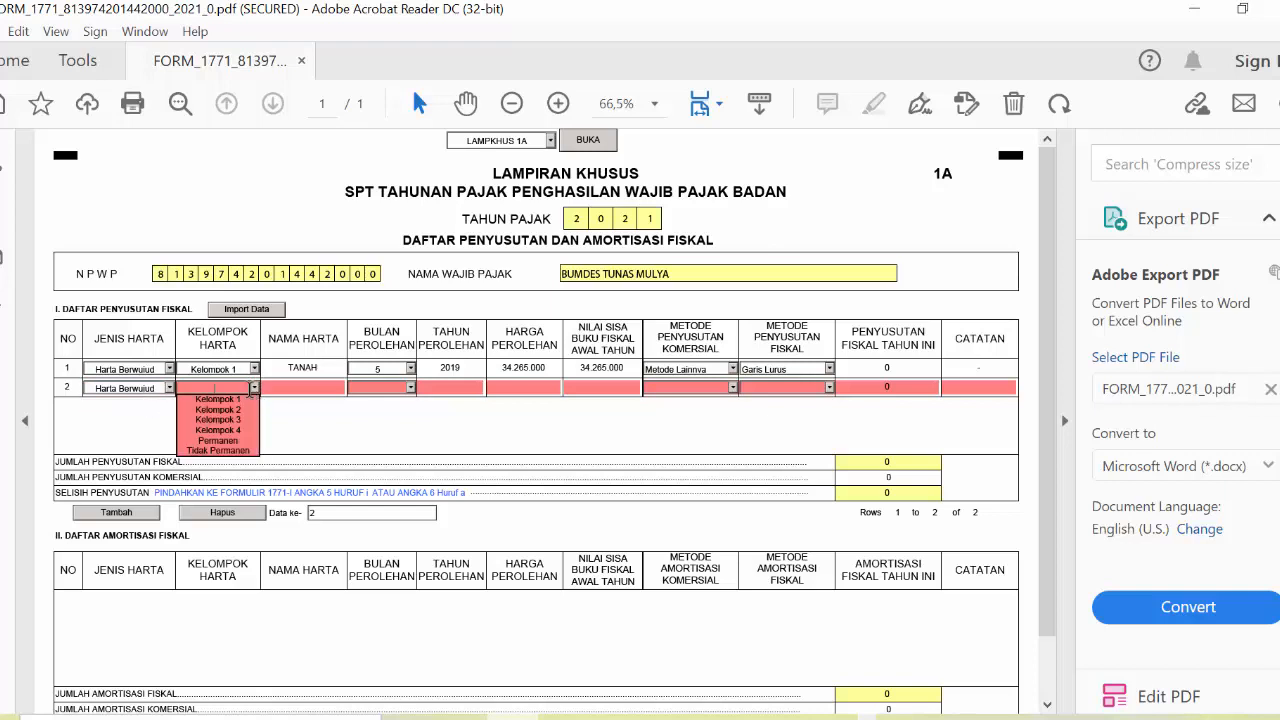
{"action": "left_click", "coordinate": [236, 400]}
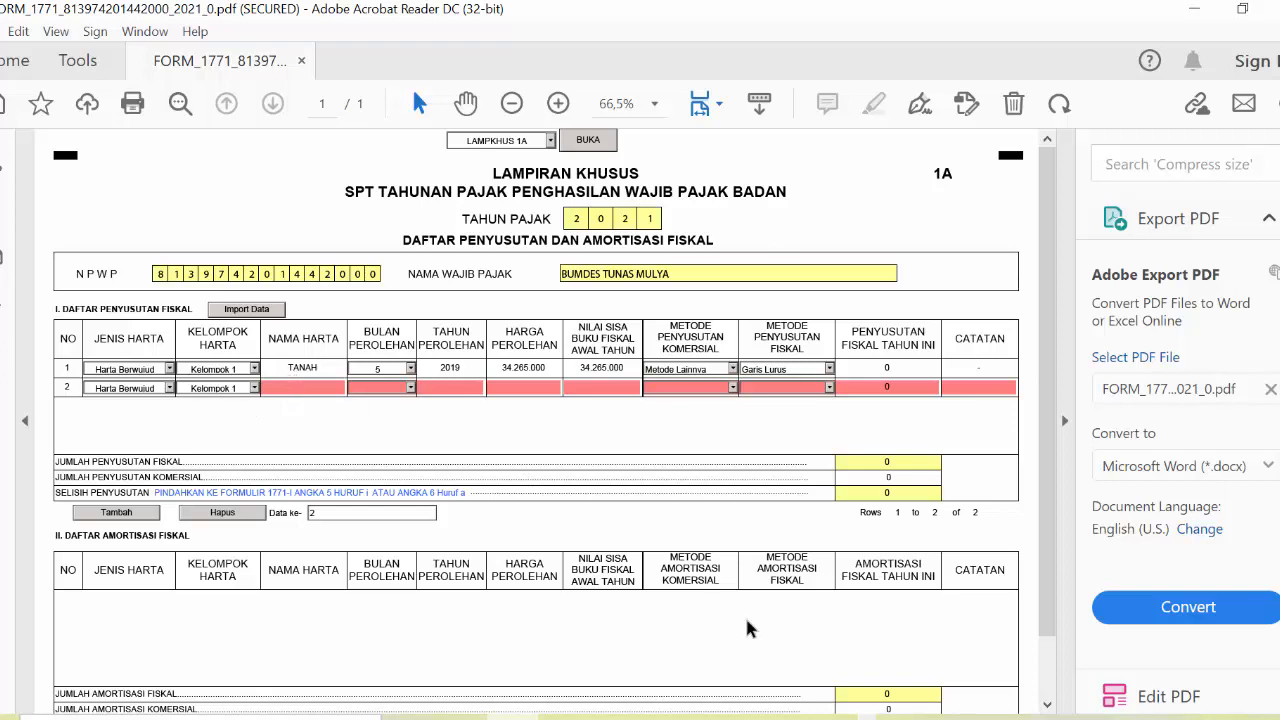
{"action": "type", "text": "Peralatan kantor"}
{"action": "key", "text": "BackSpace"}
{"action": "key", "text": "BackSpace"}
{"action": "key", "text": "BackSpace"}
{"action": "key", "text": "BackSpace"}
{"action": "key", "text": "BackSpace"}
{"action": "key", "text": "BackSpace"}
{"action": "key", "text": "BackSpace"}
{"action": "type", "text": "Kantor"}
{"action": "key", "text": "BackSpace"}
{"action": "key", "text": "BackSpace"}
{"action": "key", "text": "BackSpace"}
{"action": "key", "text": "BackSpace"}
{"action": "key", "text": "BackSpace"}
{"action": "key", "text": "BackSpace"}
{"action": "key", "text": "BackSpace"}
{"action": "type", "text": "mesin"}
{"action": "key", "text": "Tab"}
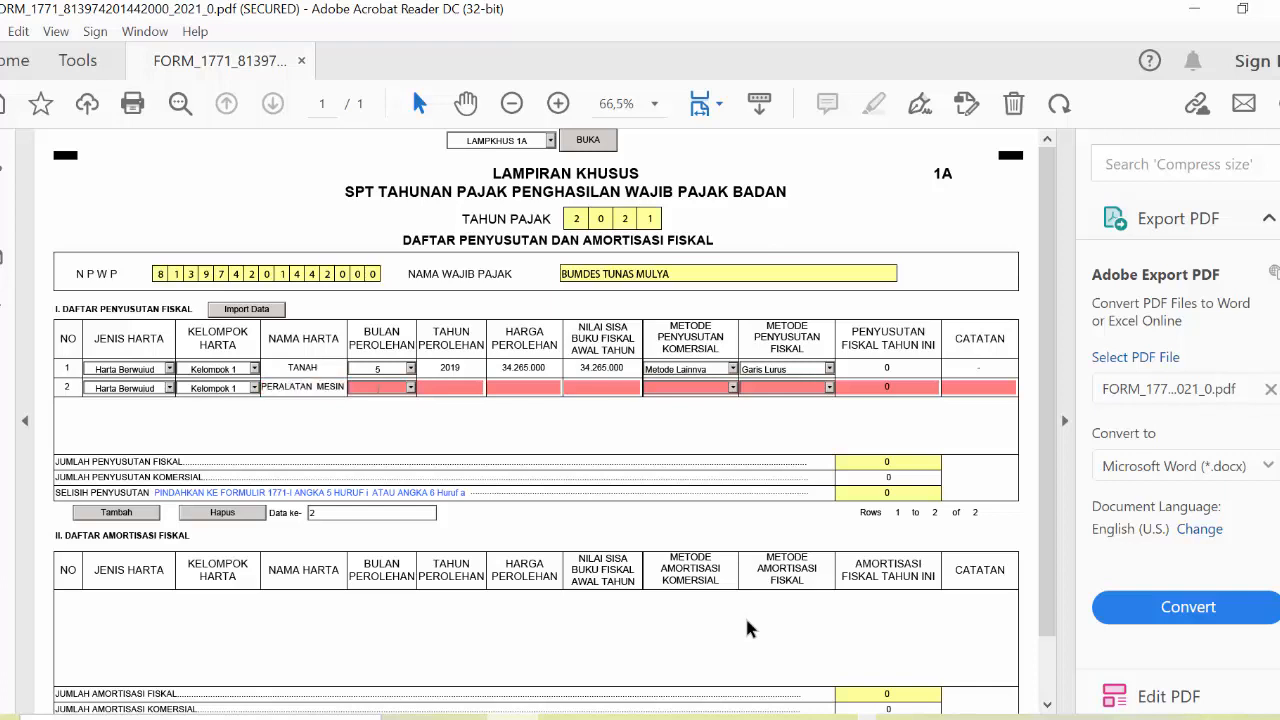
Enter row 2's acquisition date 5/2019, cost 94.821.000 and book value 49.091.591
{"action": "left_click", "coordinate": [411, 388]}
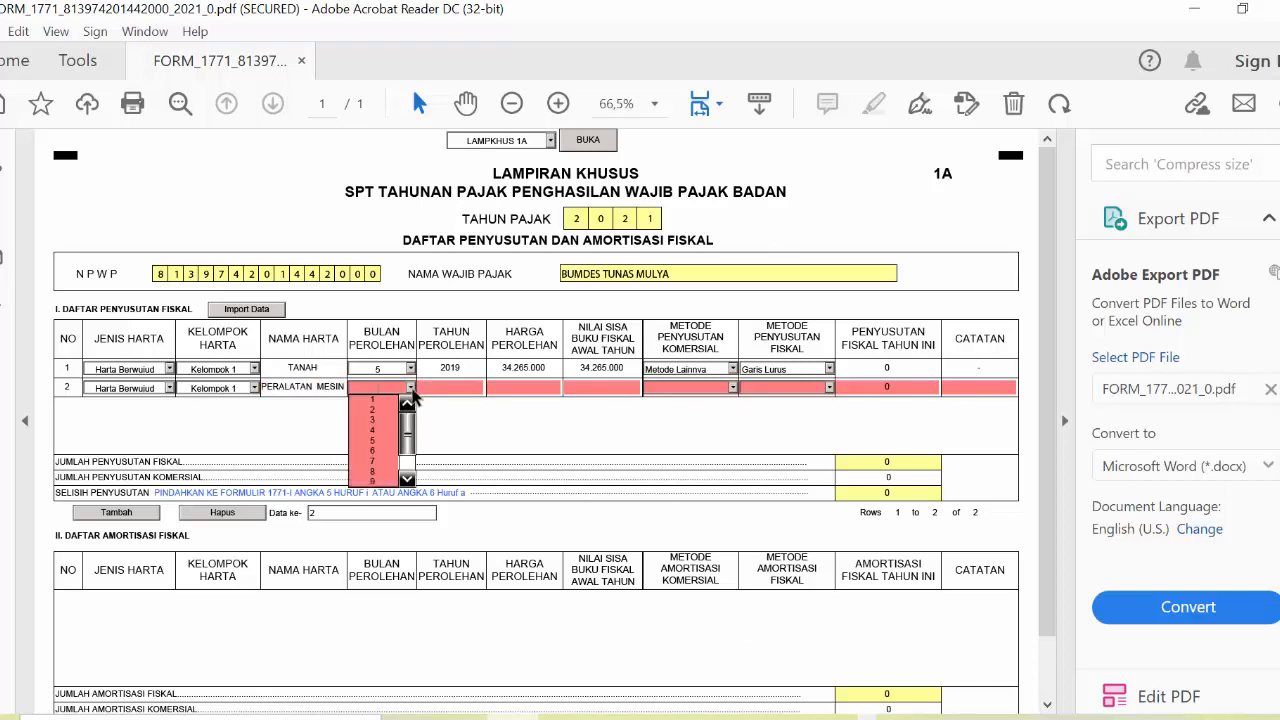
{"action": "left_click", "coordinate": [376, 441]}
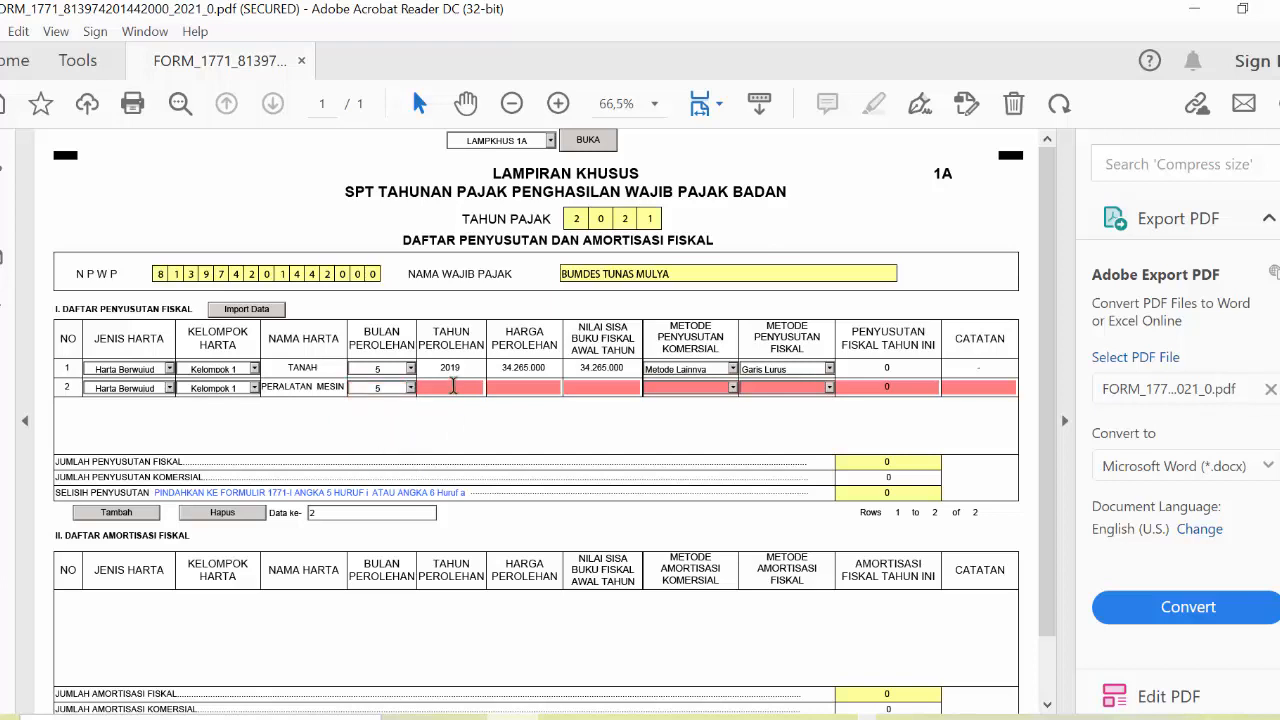
{"action": "left_click", "coordinate": [452, 387]}
{"action": "type", "text": "2019"}
{"action": "key", "text": "Tab"}
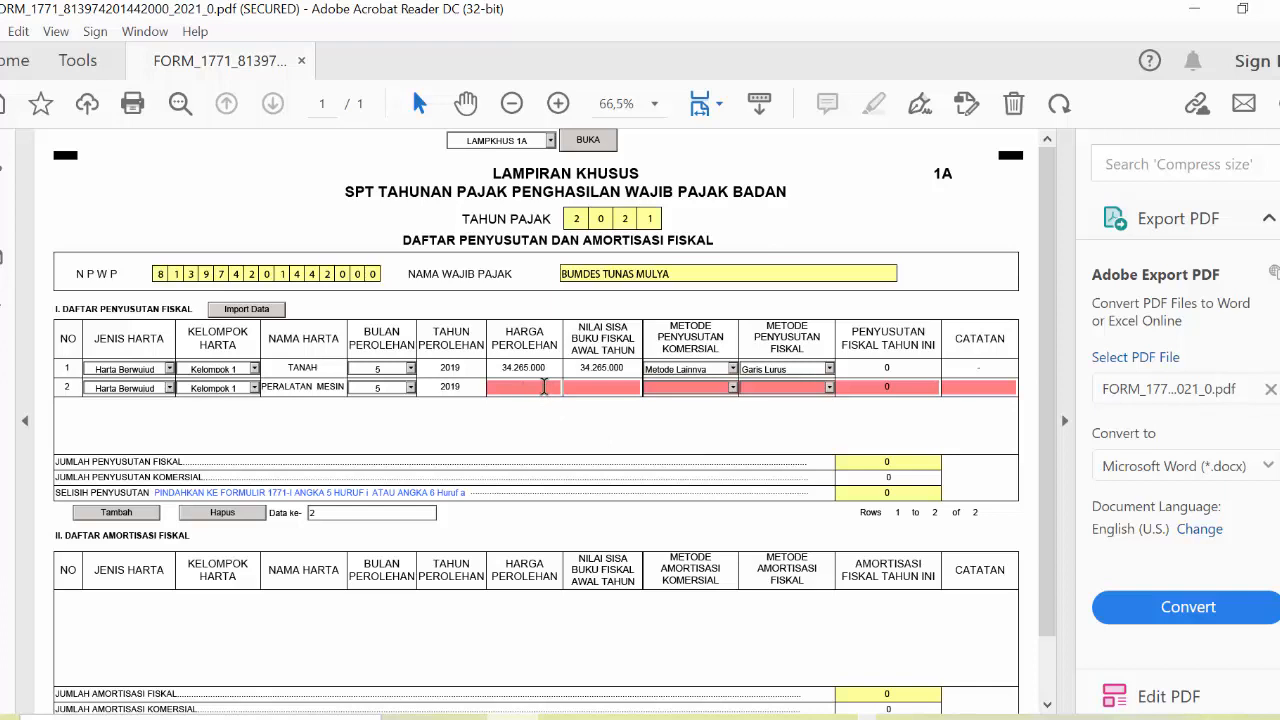
{"action": "type", "text": "94821000"}
{"action": "key", "text": "Tab"}
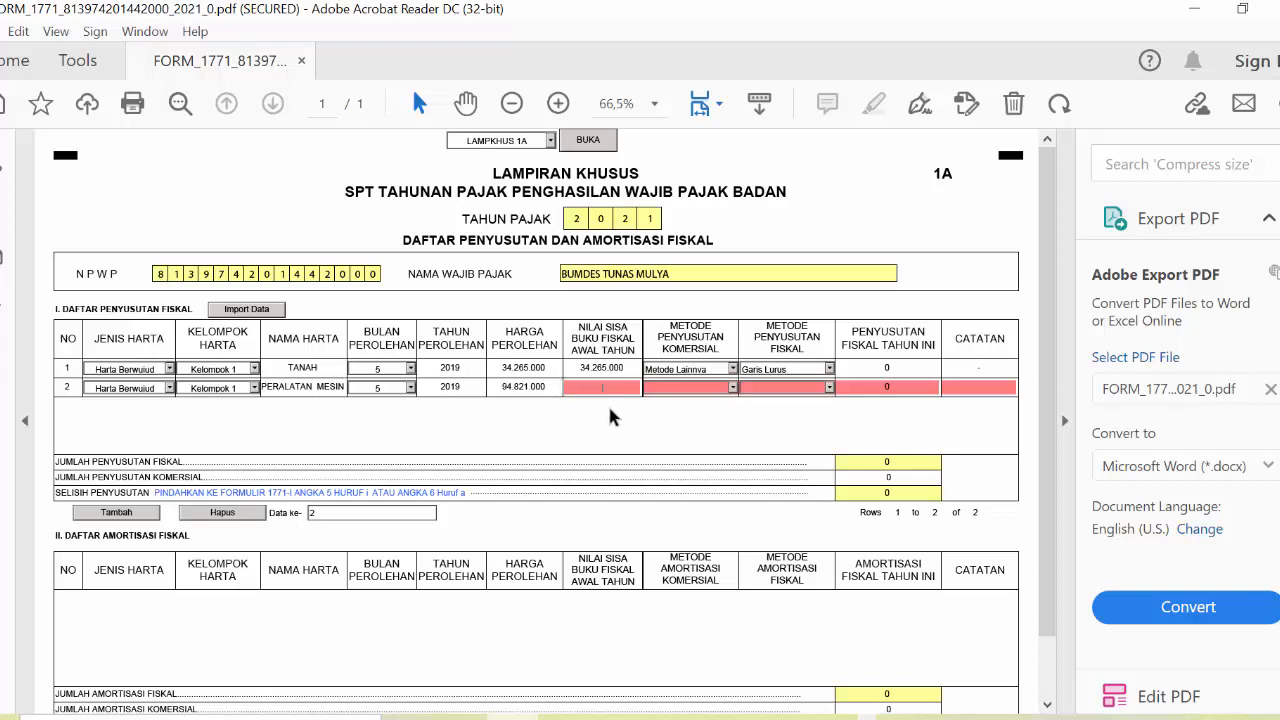
{"action": "type", "text": "9091591"}
{"action": "key", "text": "Return"}
Set row 2's commercial and fiscal methods to Garis Lurus with 9.411.372 fiscal depreciation
{"action": "left_click", "coordinate": [733, 389]}
{"action": "left_click", "coordinate": [710, 399]}
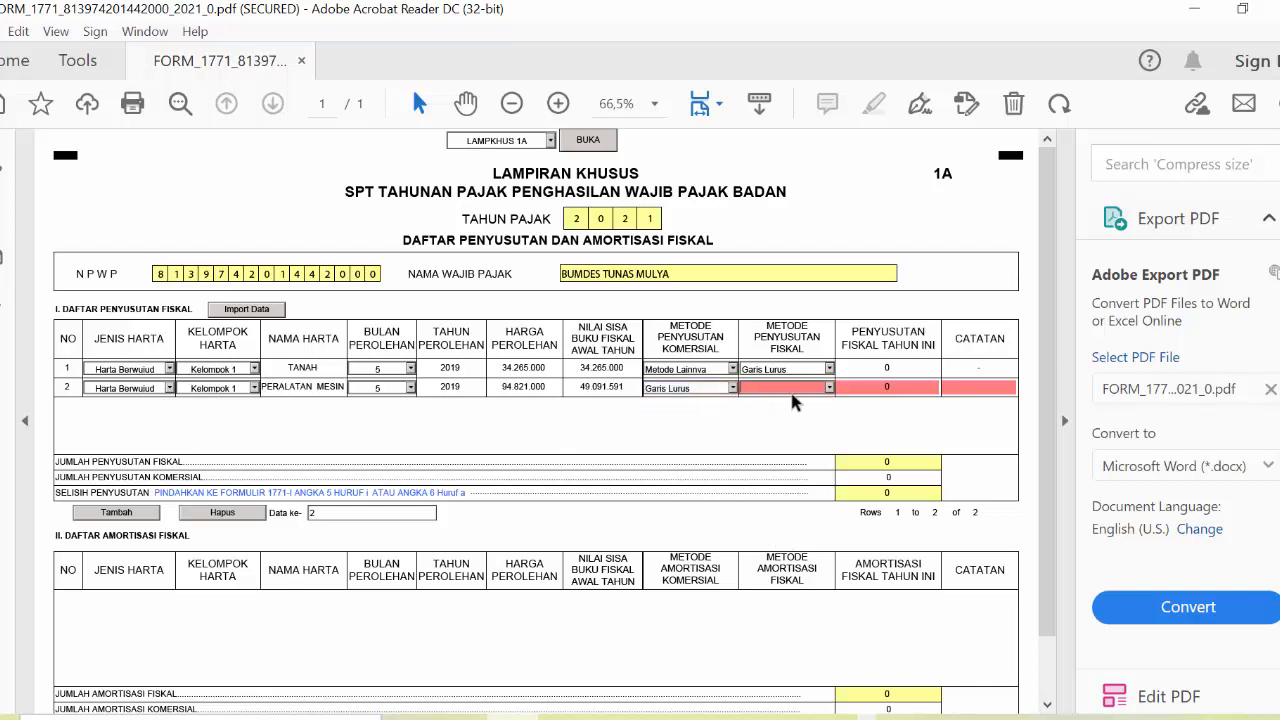
{"action": "left_click", "coordinate": [829, 388]}
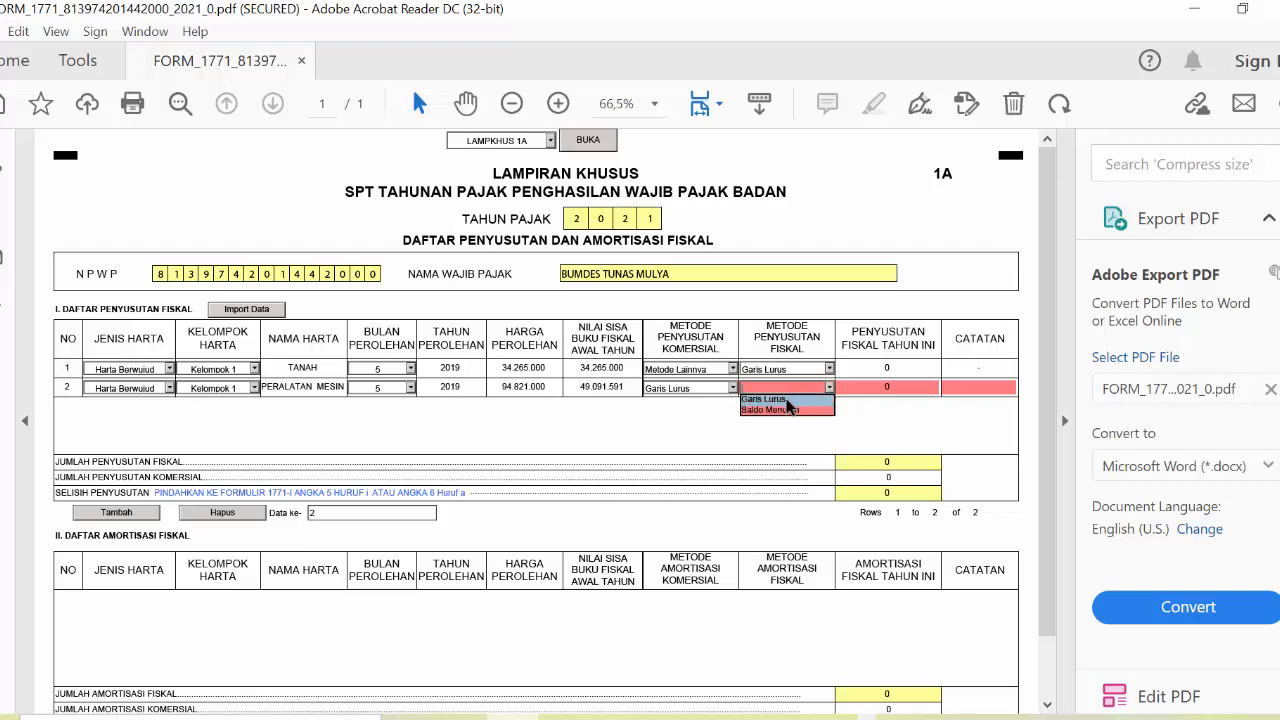
{"action": "left_click", "coordinate": [787, 399]}
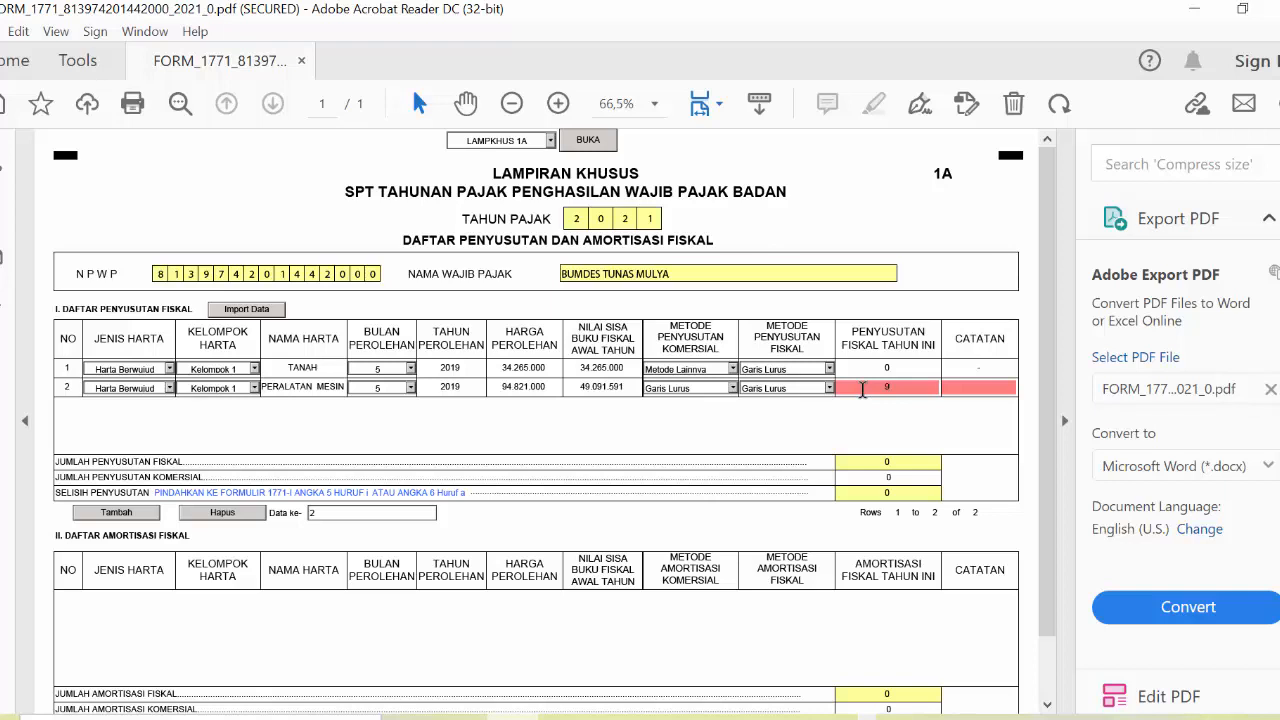
{"action": "type", "text": "411372"}
{"action": "key", "text": "Tab"}
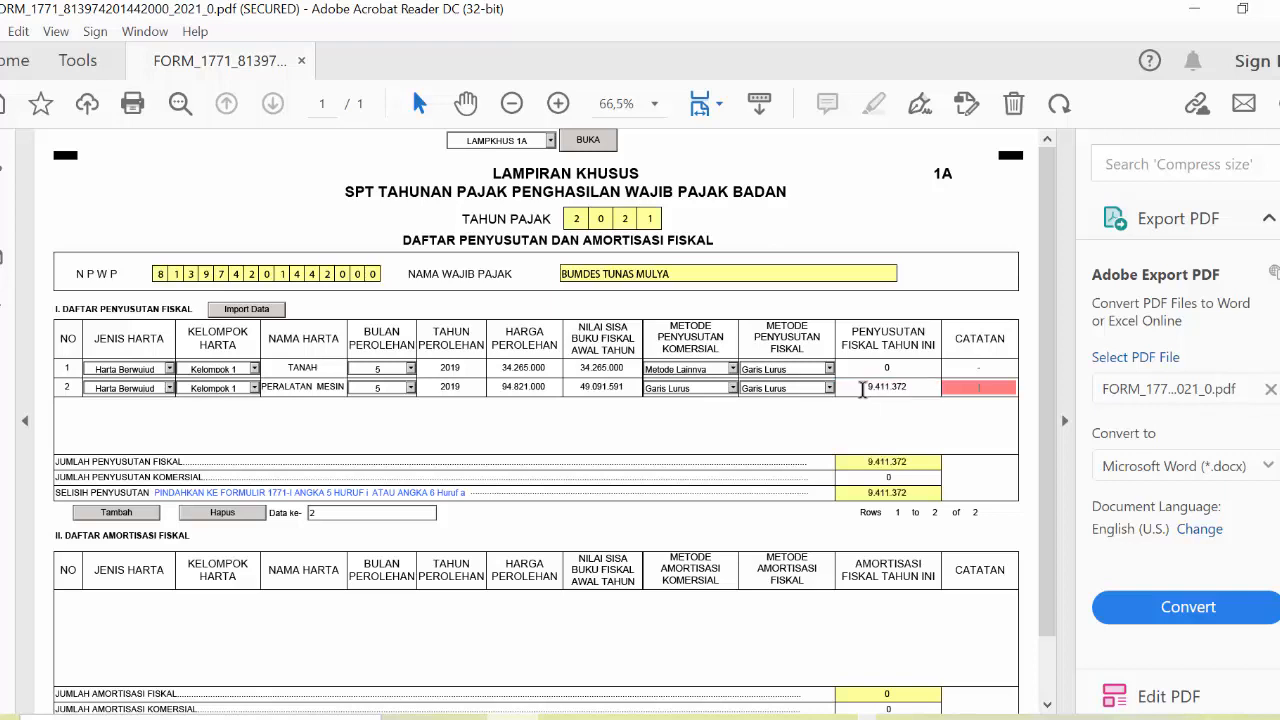
{"action": "key", "text": "Tab"}
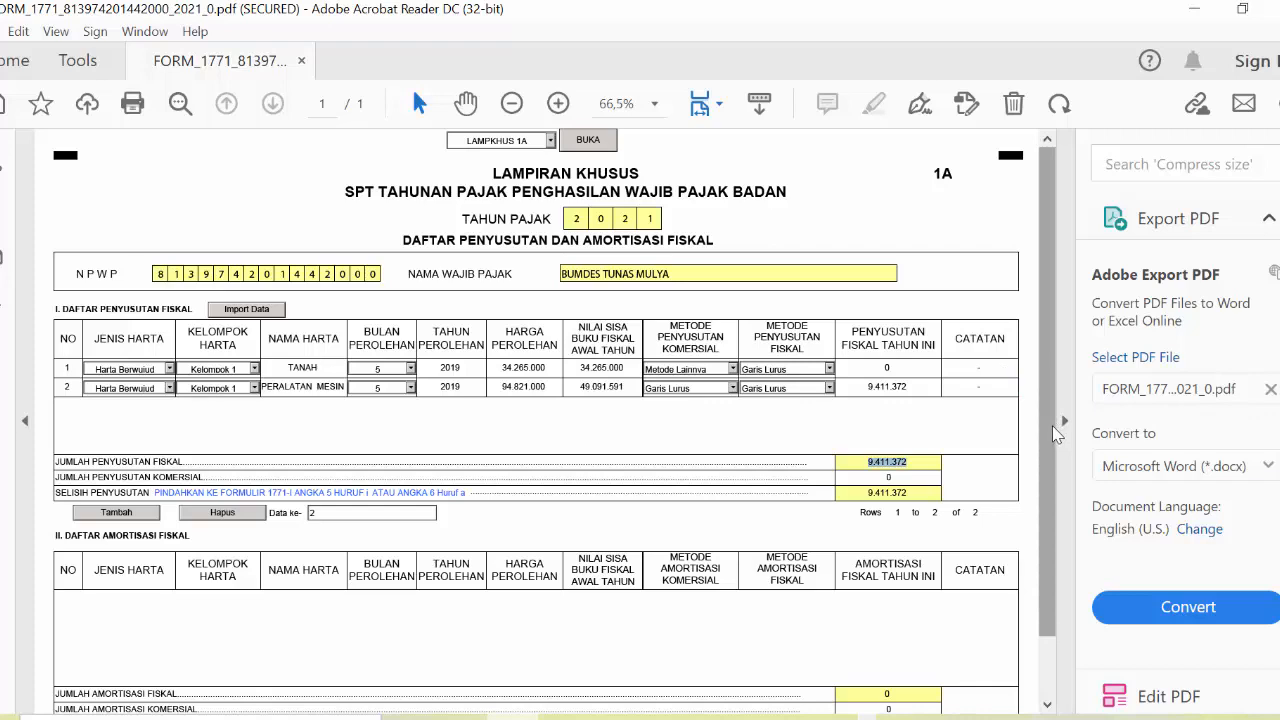
{"action": "left_click_drag", "start_coordinate": [1042, 432], "coordinate": [1081, 326]}
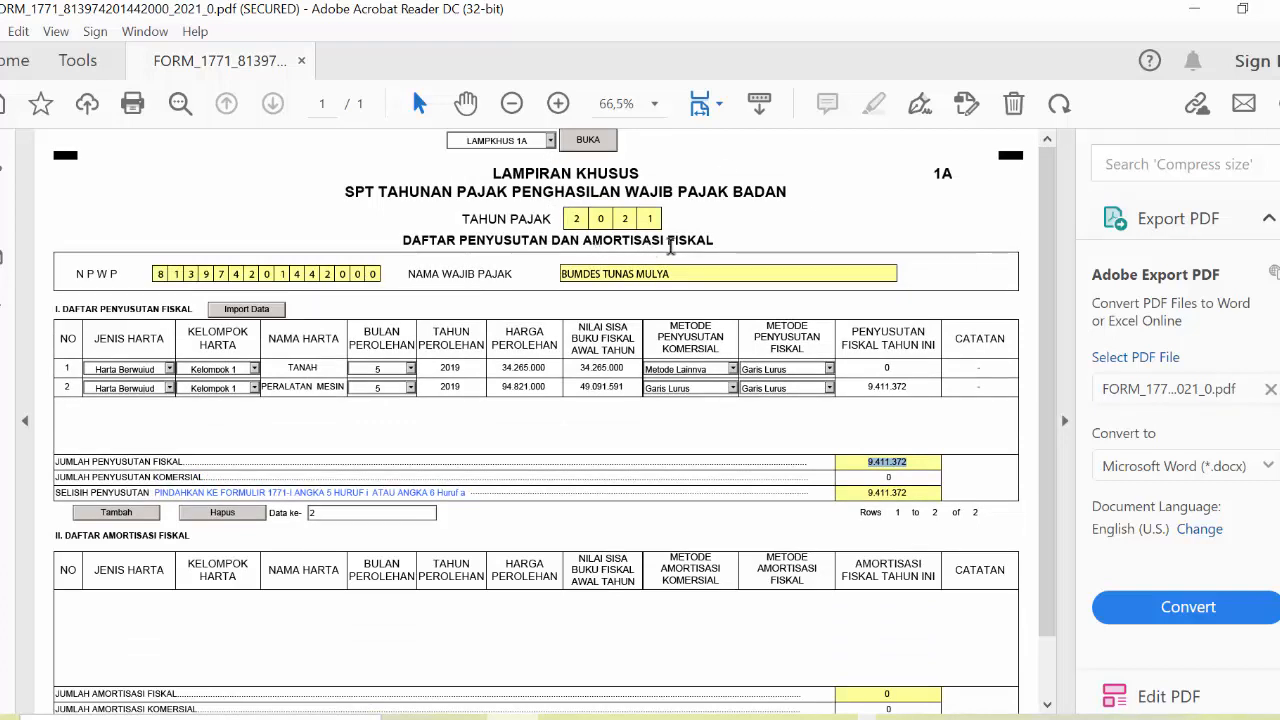
Switch the form selector to LAMPIRAN VI and open it to view its empty affiliate lists
{"action": "left_click", "coordinate": [549, 142]}
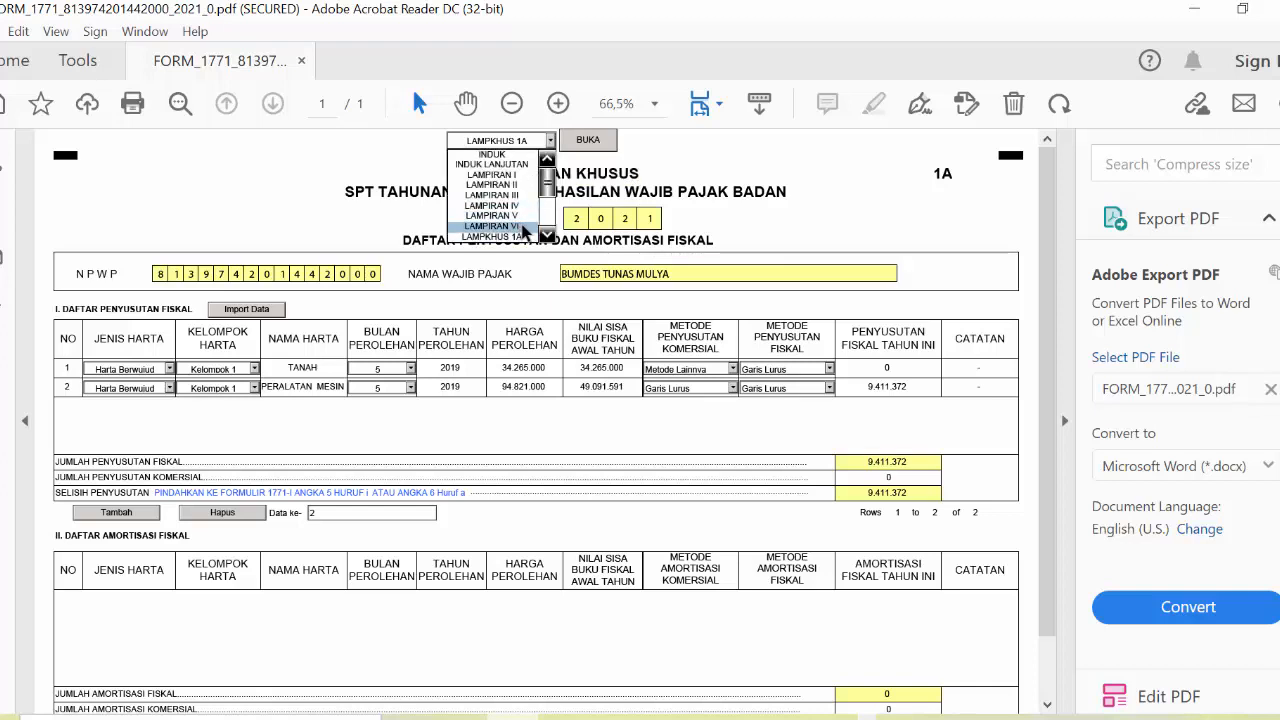
{"action": "left_click", "coordinate": [523, 228]}
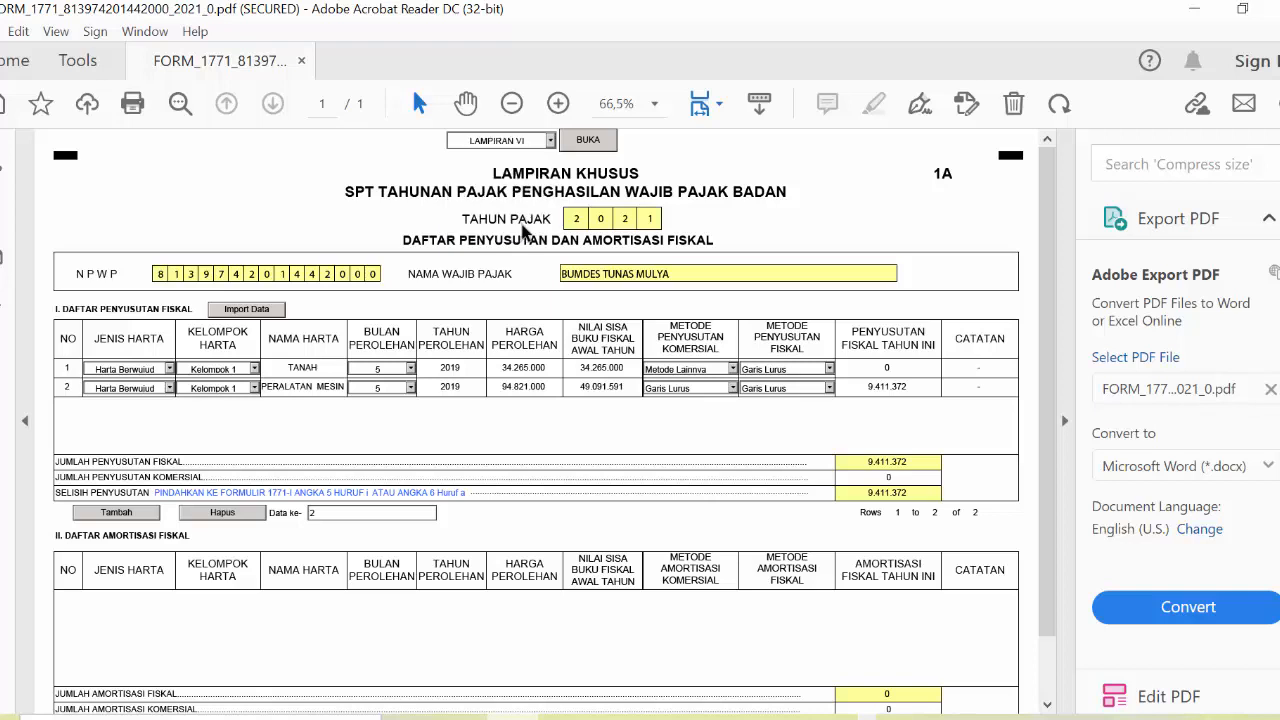
{"action": "left_click", "coordinate": [590, 142]}
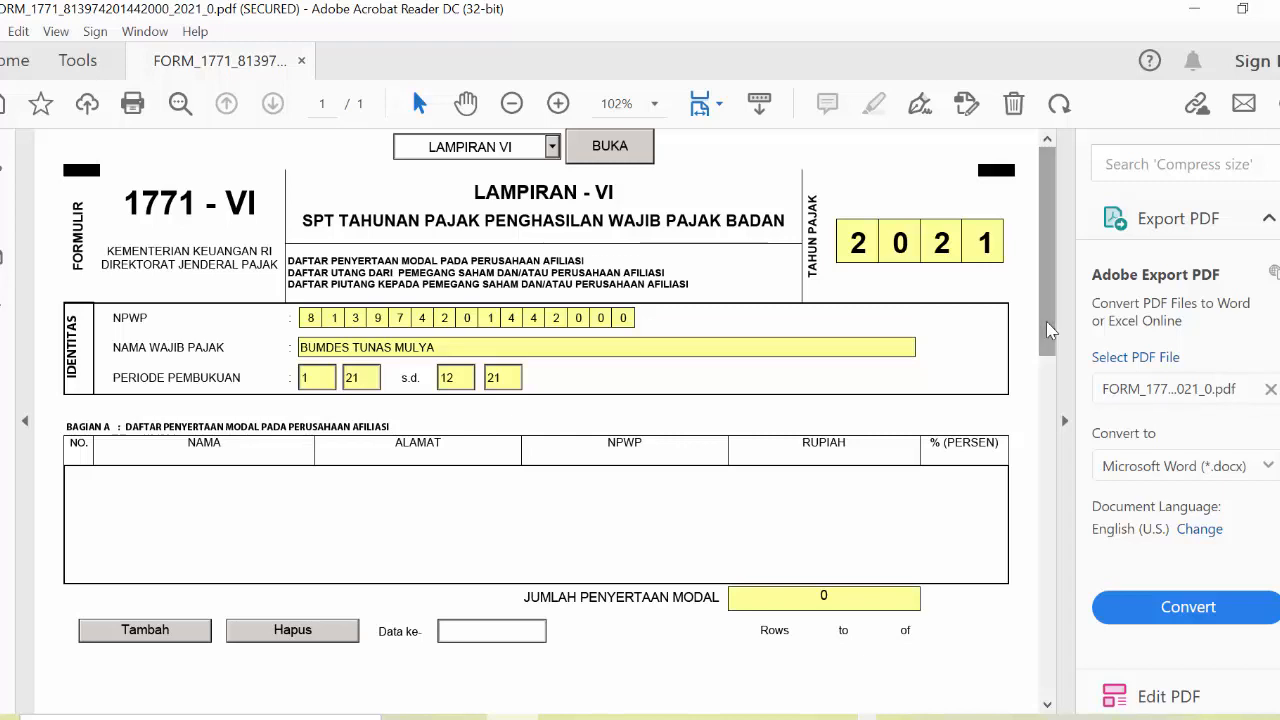
{"action": "left_click_drag", "start_coordinate": [1049, 316], "coordinate": [1071, 243]}
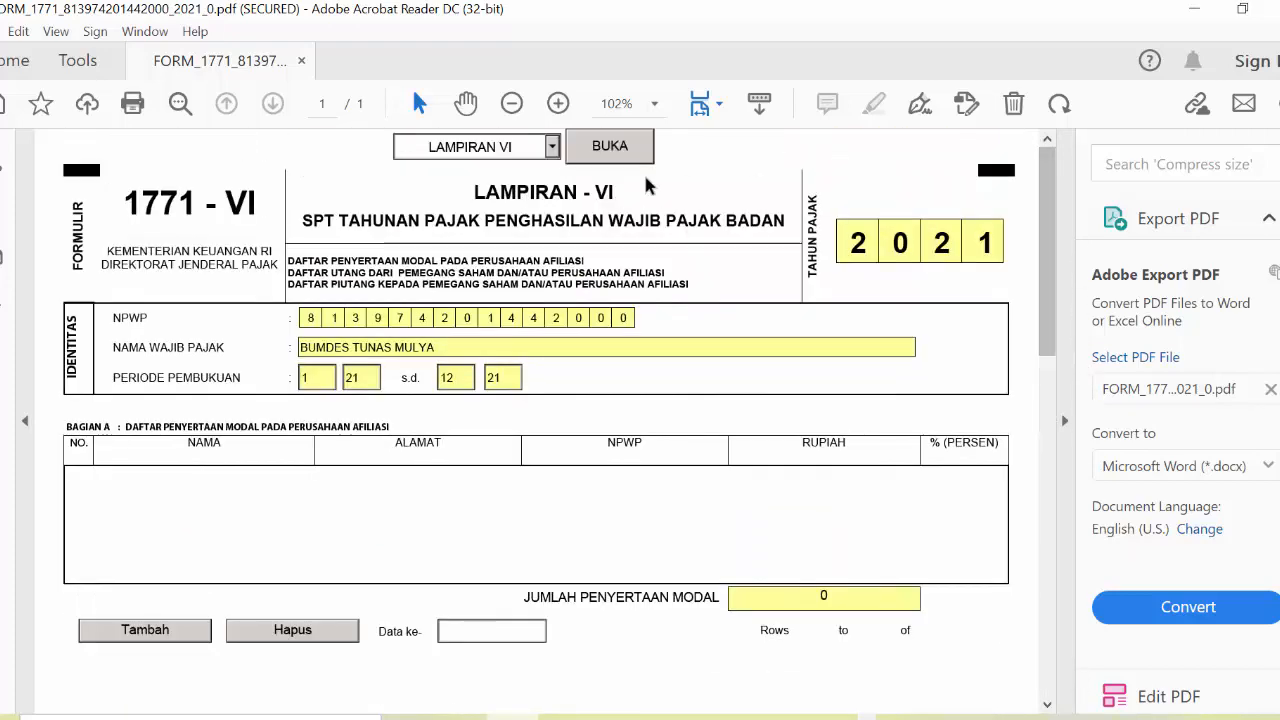
Open the Lampiran V shareholder form
{"action": "left_click", "coordinate": [545, 148]}
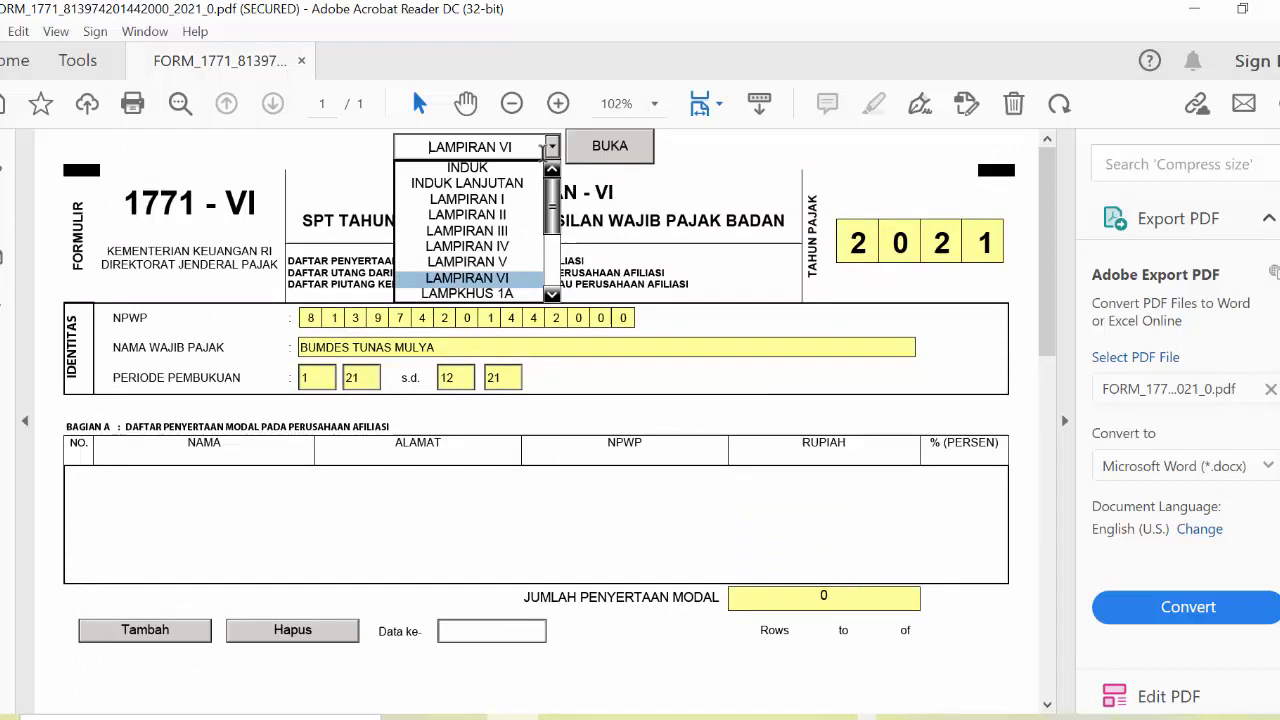
{"action": "left_click", "coordinate": [498, 264]}
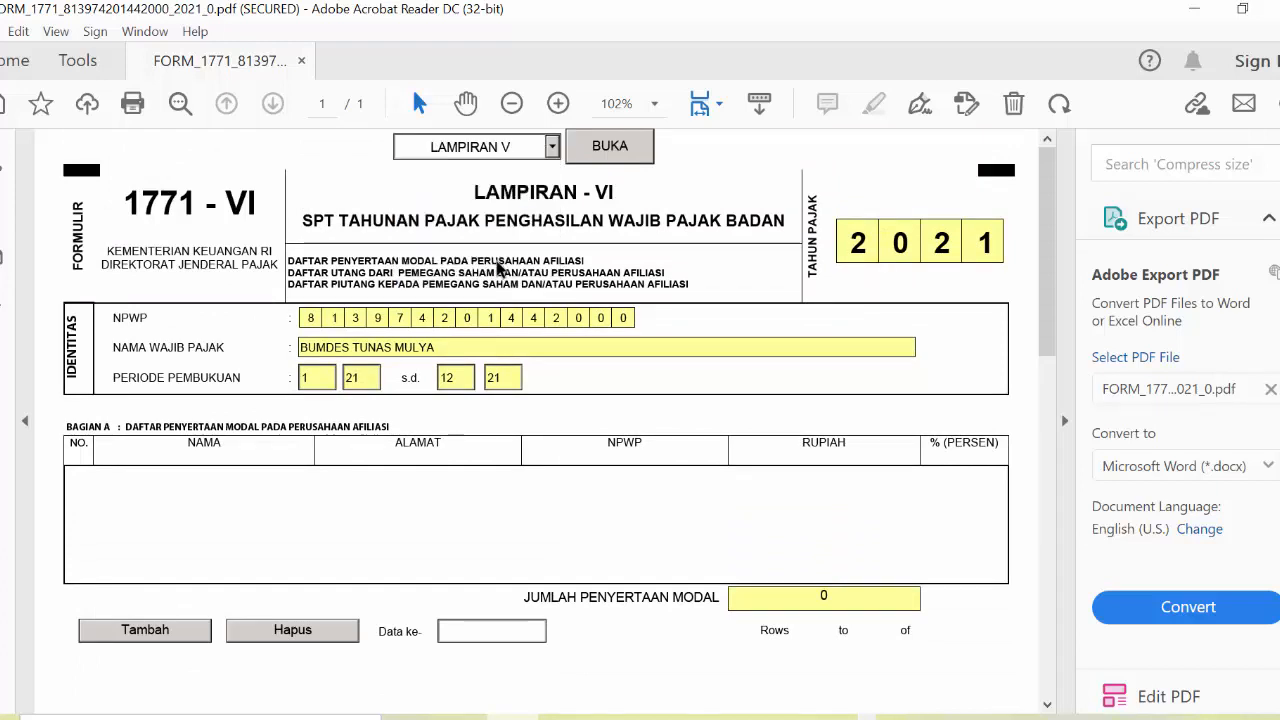
{"action": "left_click", "coordinate": [619, 155]}
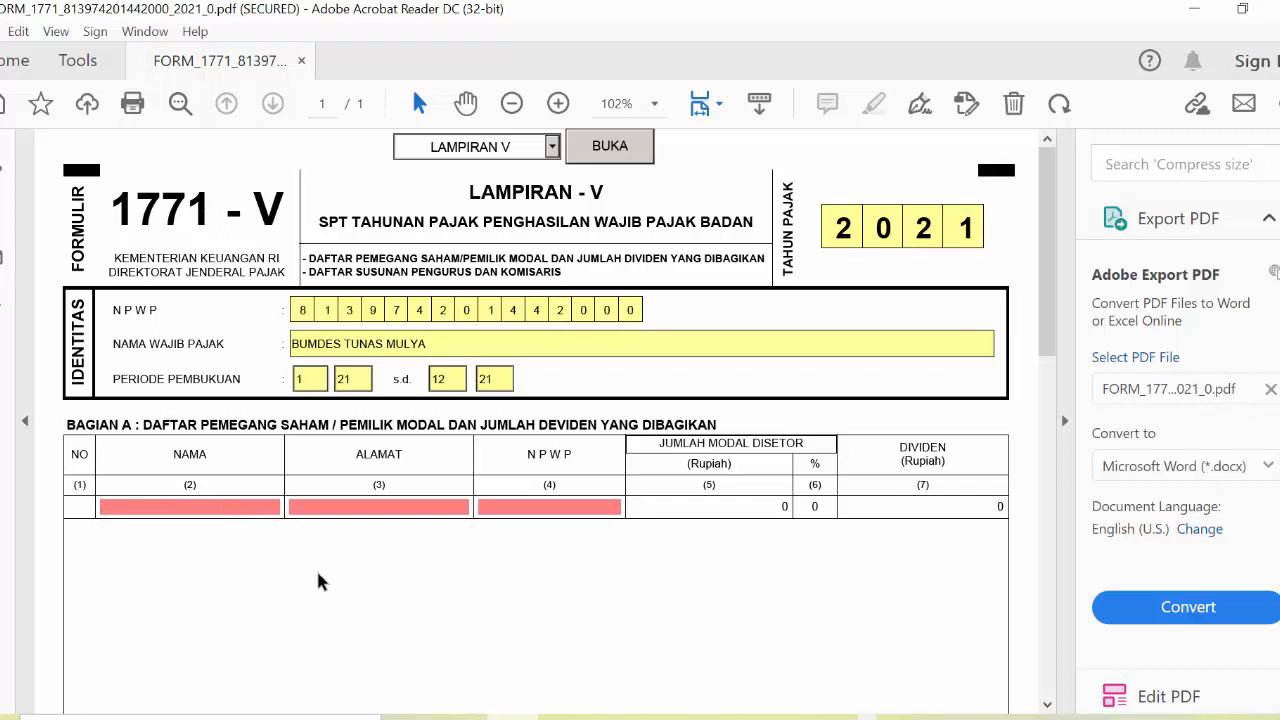
Enter shareholder PEMDES MEKARMULYA at DESA MEKARMULYA and type the shareholder's NPWP
{"action": "key", "text": "Tab"}
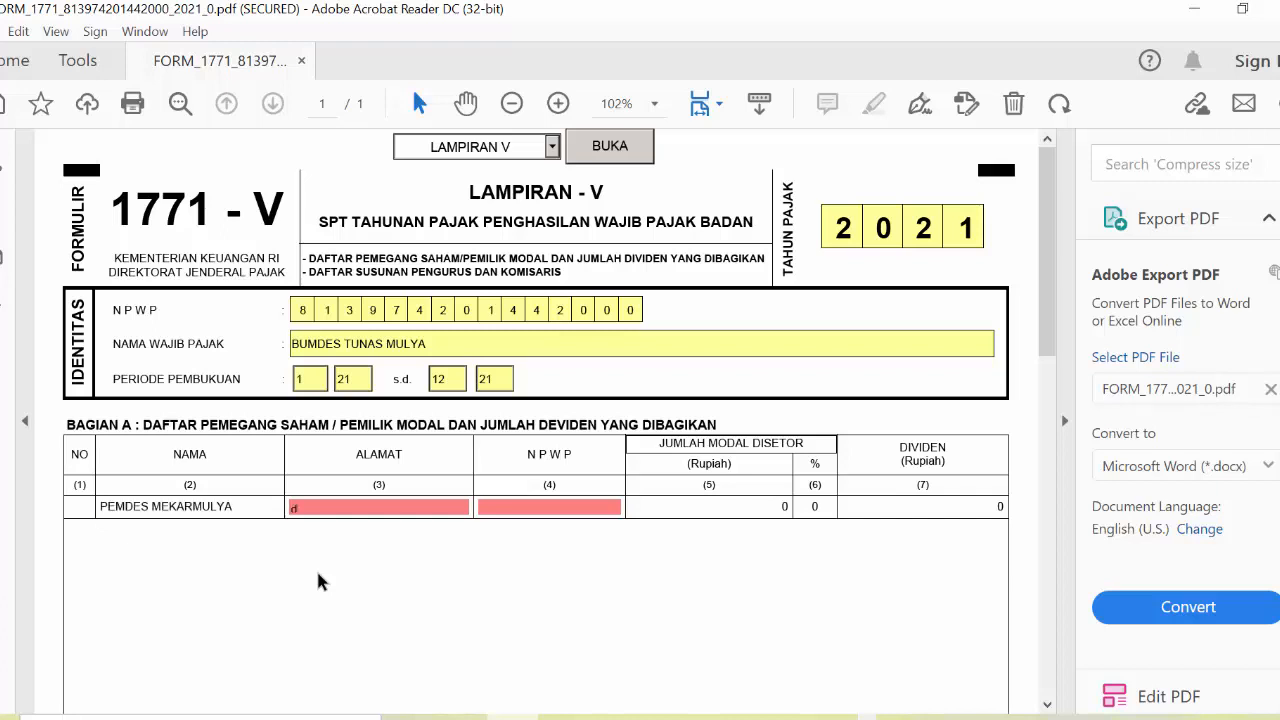
{"action": "key", "text": "Tab"}
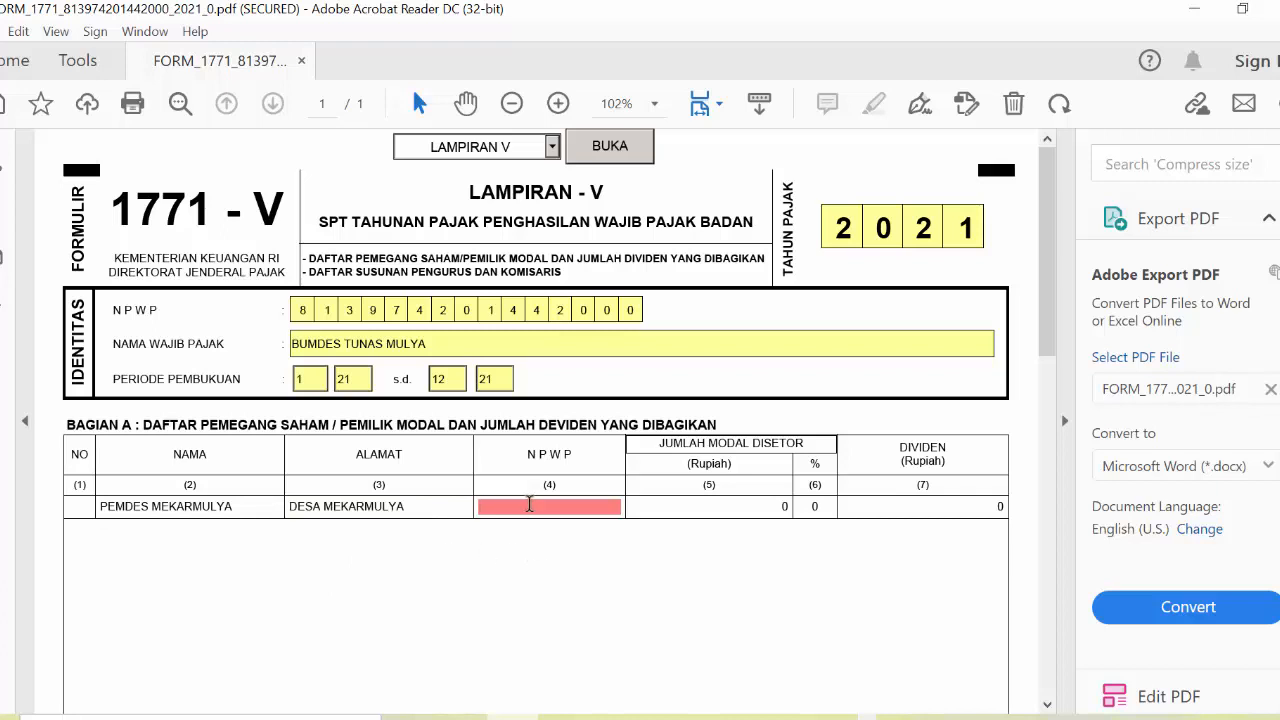
Fix the shareholder's NPWP to 15 digits and enter paid-up capital 255.856.750
{"action": "key", "text": "Tab"}
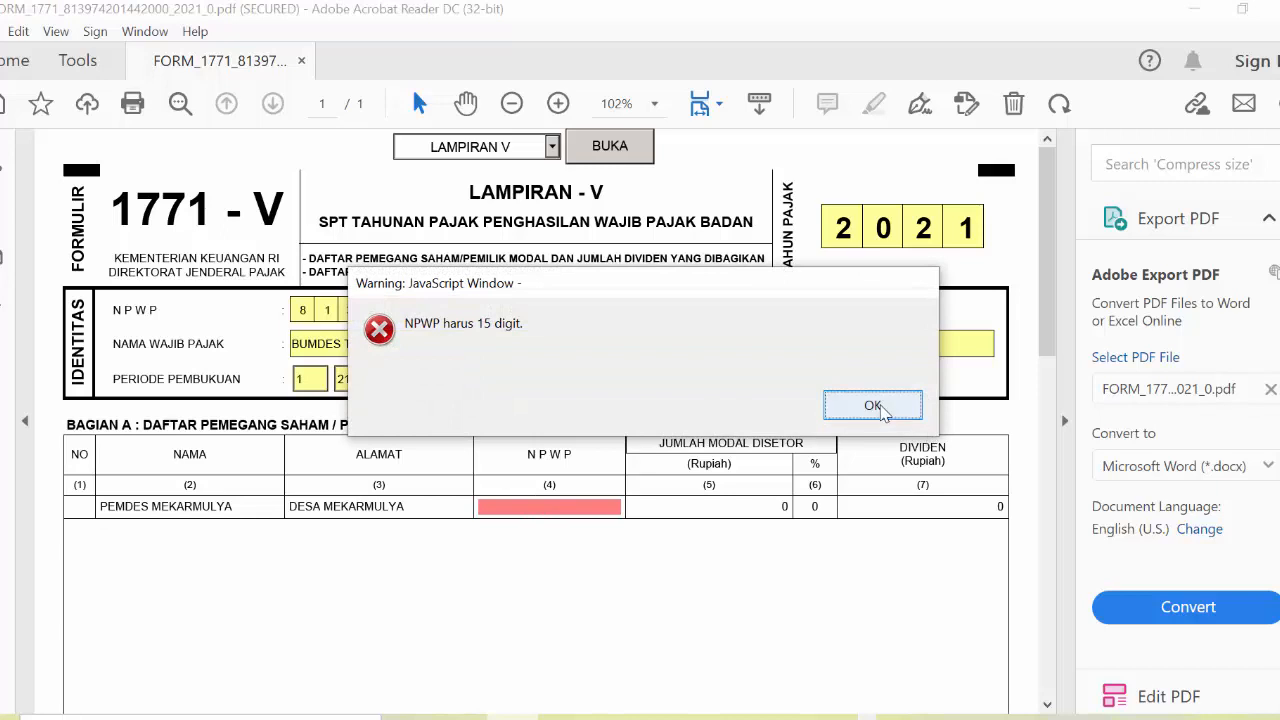
{"action": "left_click", "coordinate": [873, 406]}
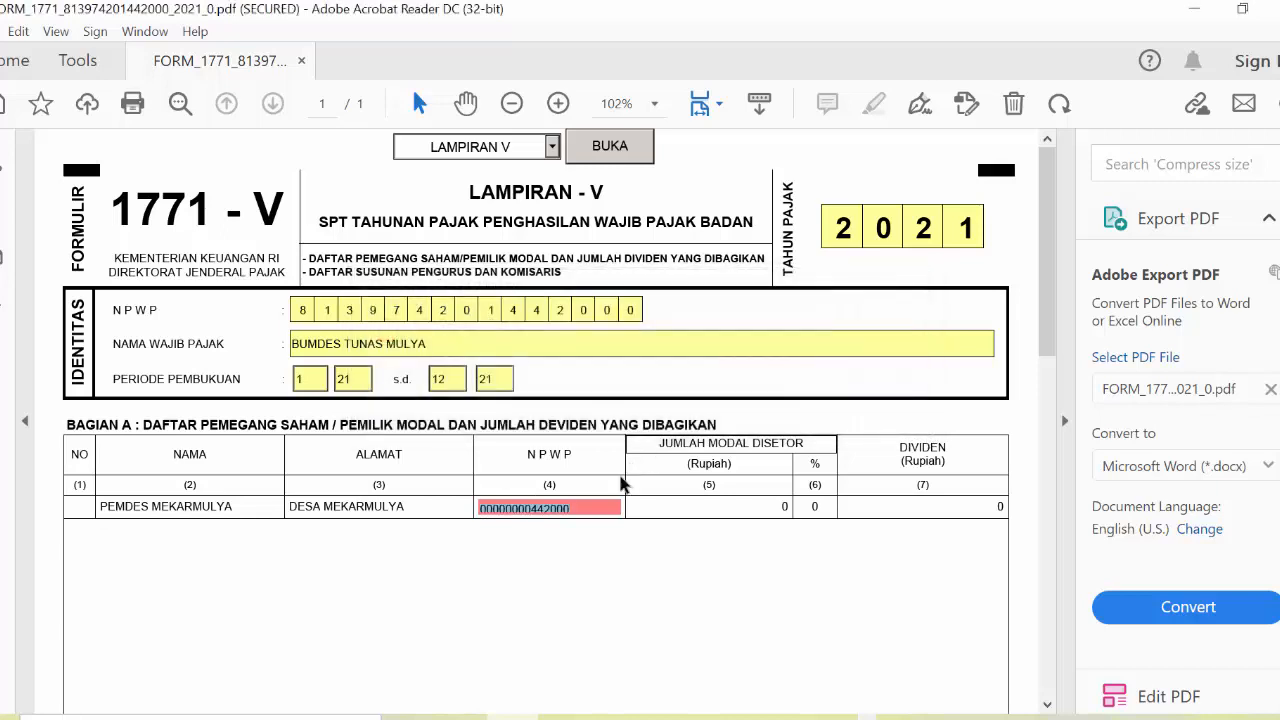
{"action": "left_click", "coordinate": [480, 507]}
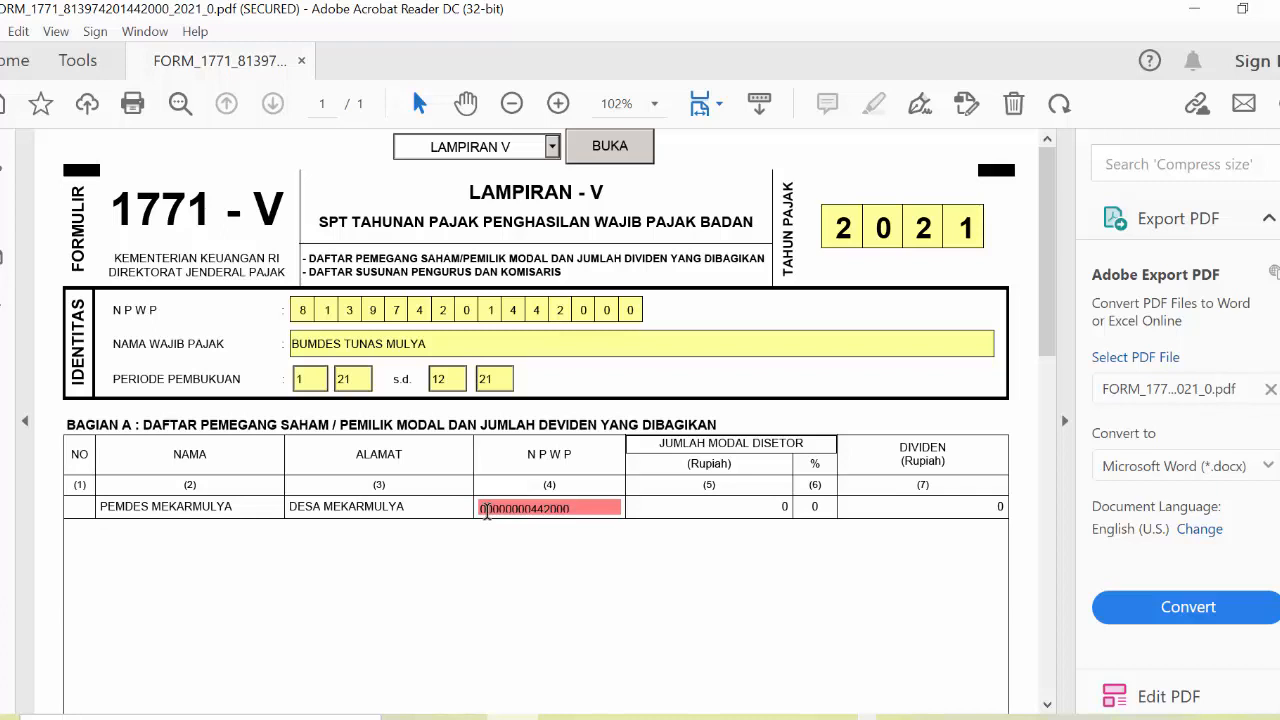
{"action": "type", "text": "1"}
{"action": "key", "text": "Tab"}
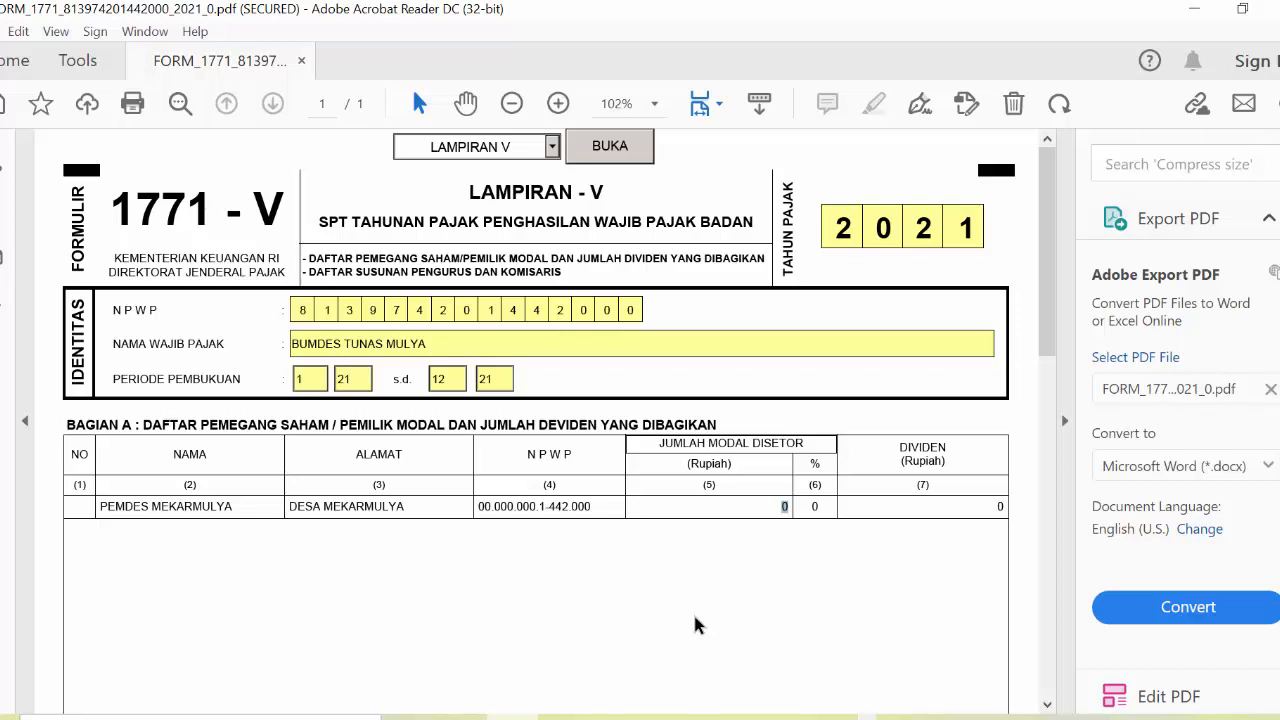
{"action": "type", "text": "255856750"}
Commit capital 255.856.750; leaving Lampiran V is blocked by the 100% percentage error
{"action": "key", "text": "Tab"}
{"action": "key", "text": "Tab"}
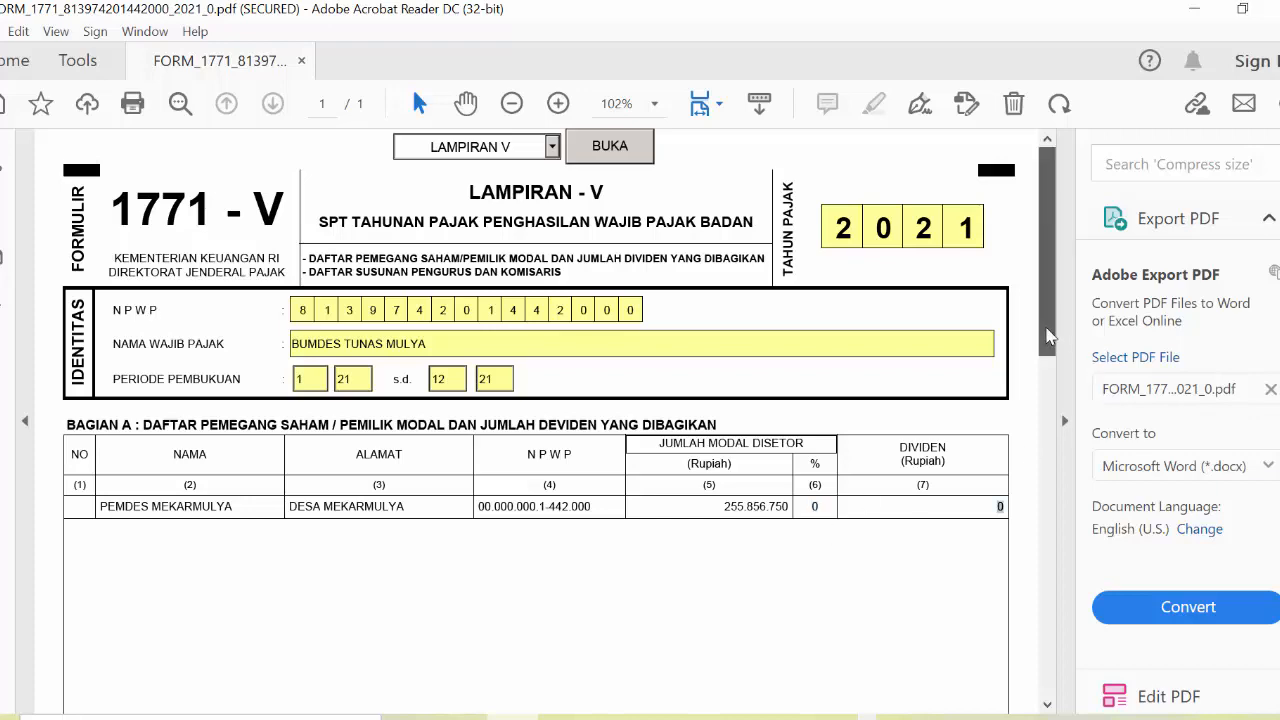
{"action": "left_click_drag", "start_coordinate": [1048, 329], "coordinate": [1097, 279]}
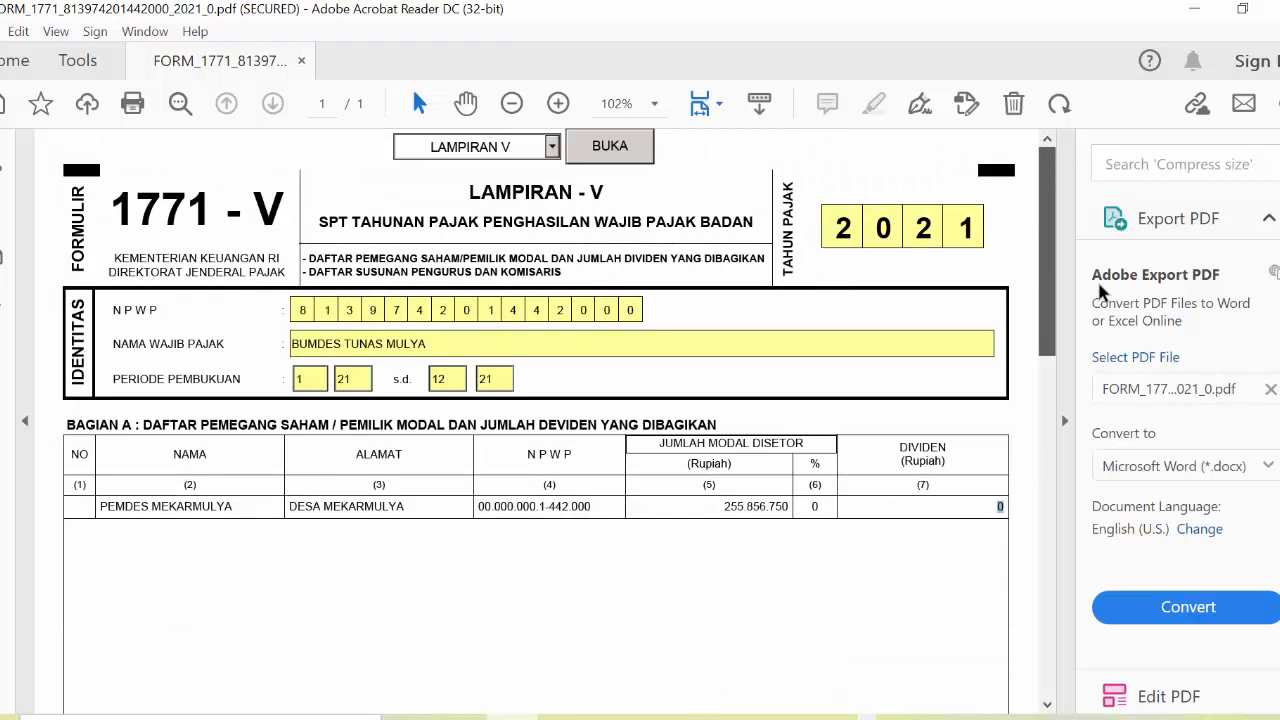
{"action": "left_click", "coordinate": [553, 148]}
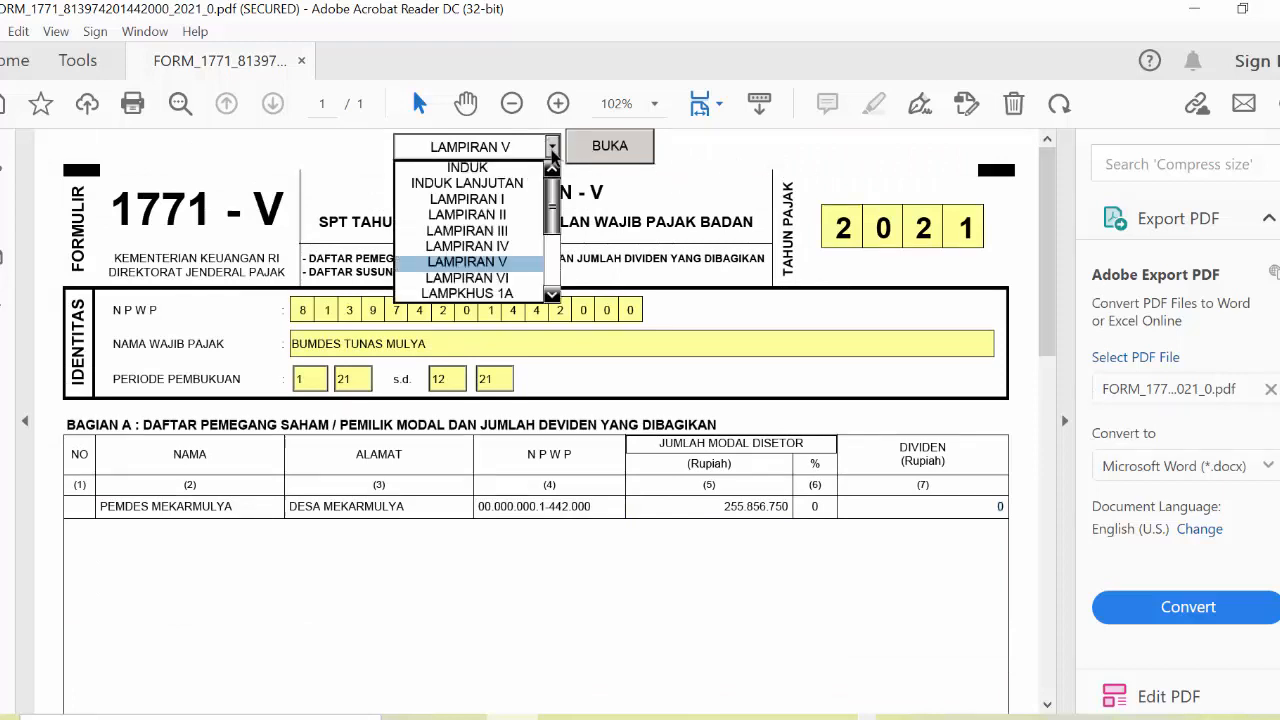
{"action": "left_click", "coordinate": [498, 246]}
{"action": "left_click", "coordinate": [608, 148]}
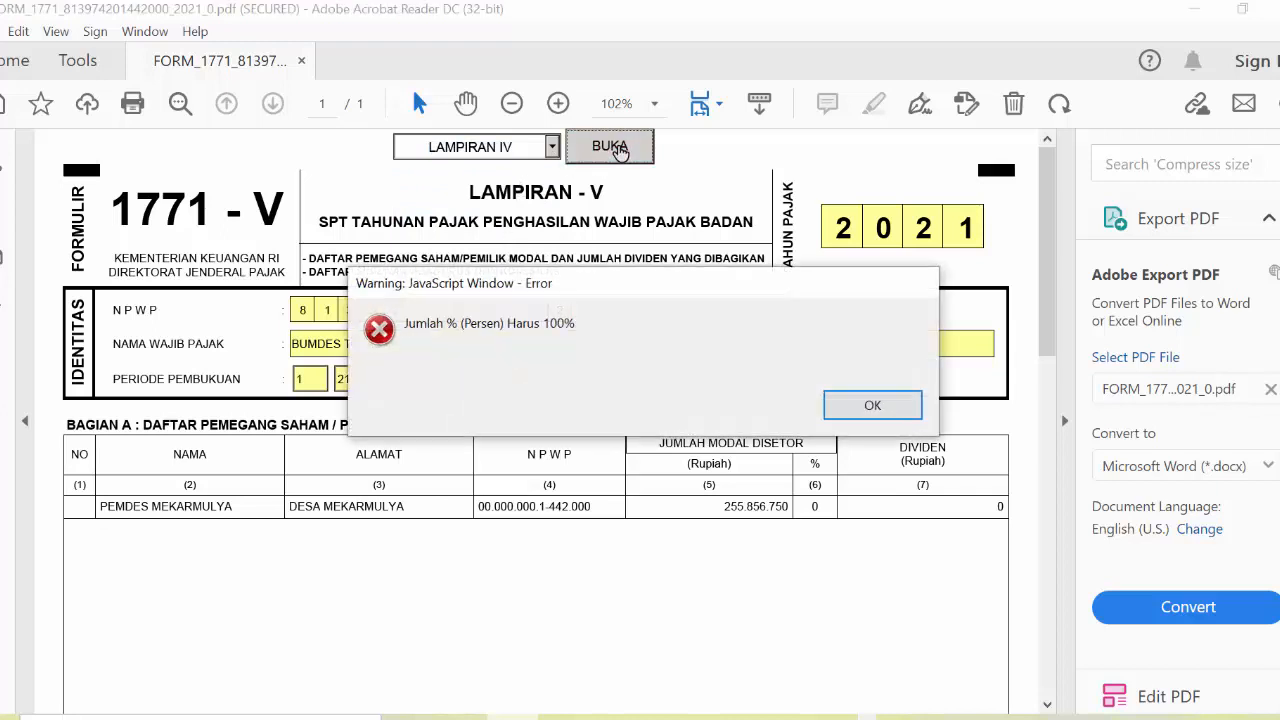
{"action": "left_click", "coordinate": [846, 412]}
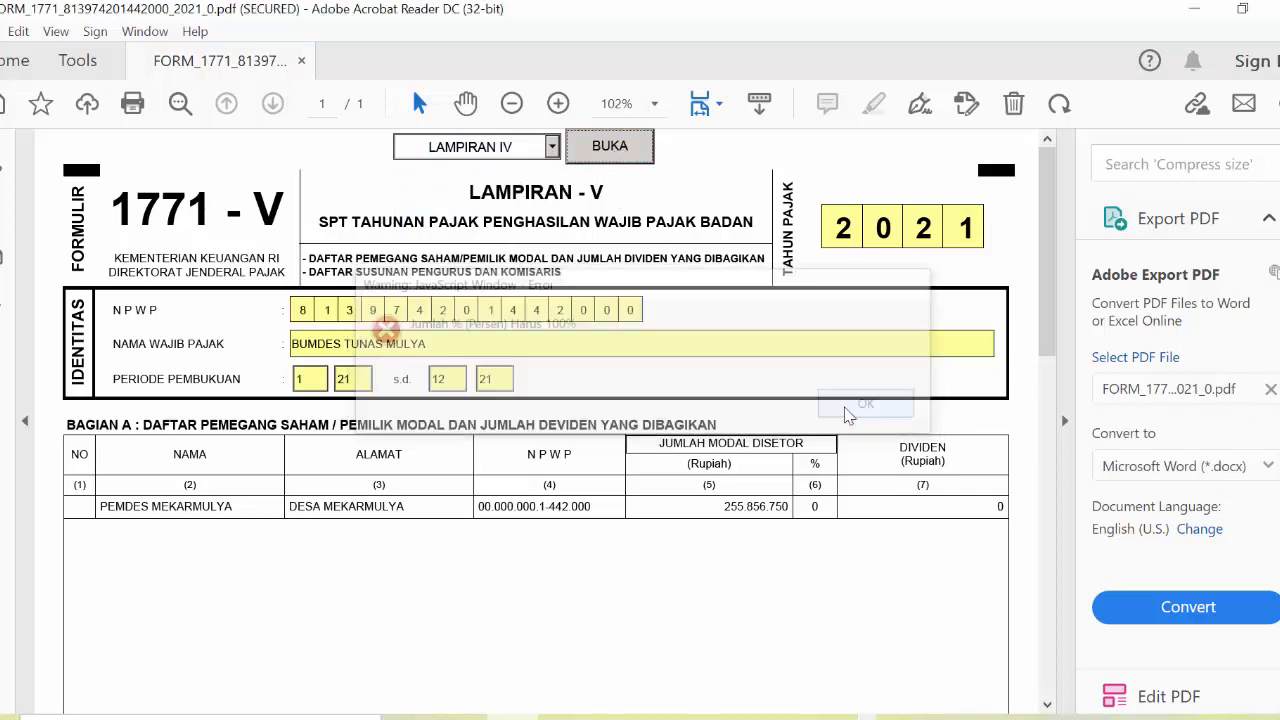
{"action": "left_click", "coordinate": [553, 148]}
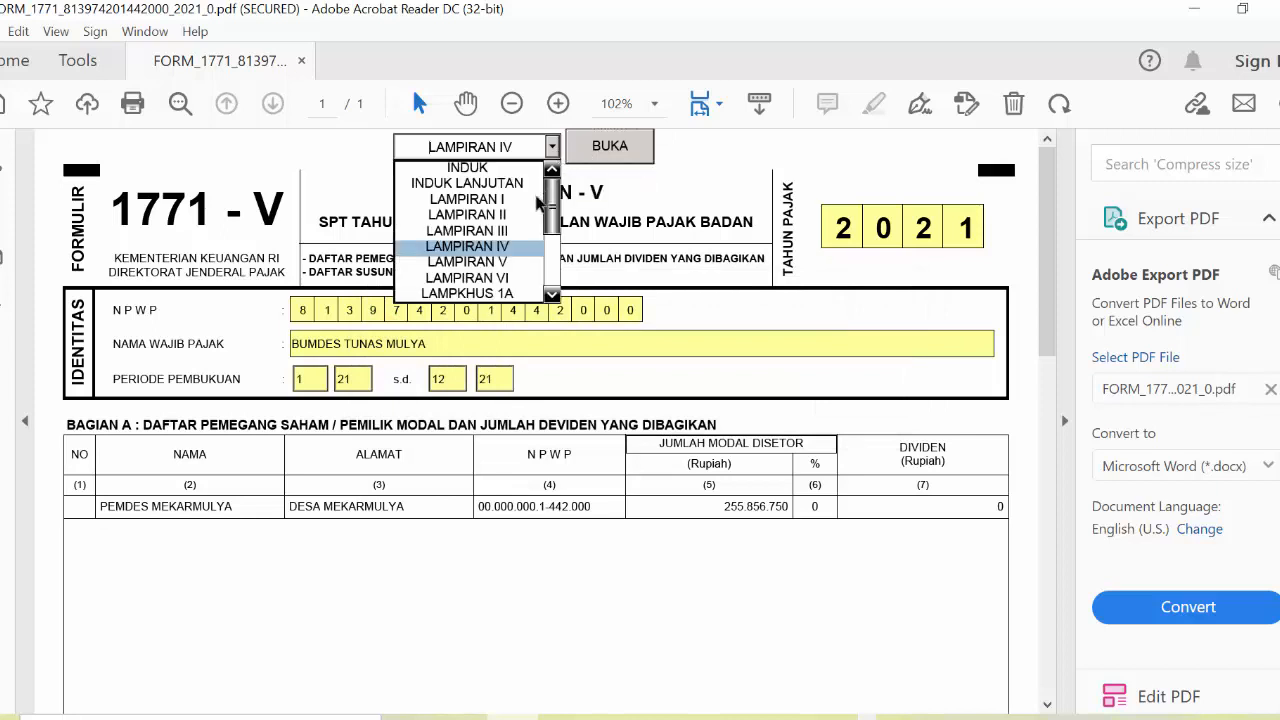
{"action": "left_click", "coordinate": [505, 263]}
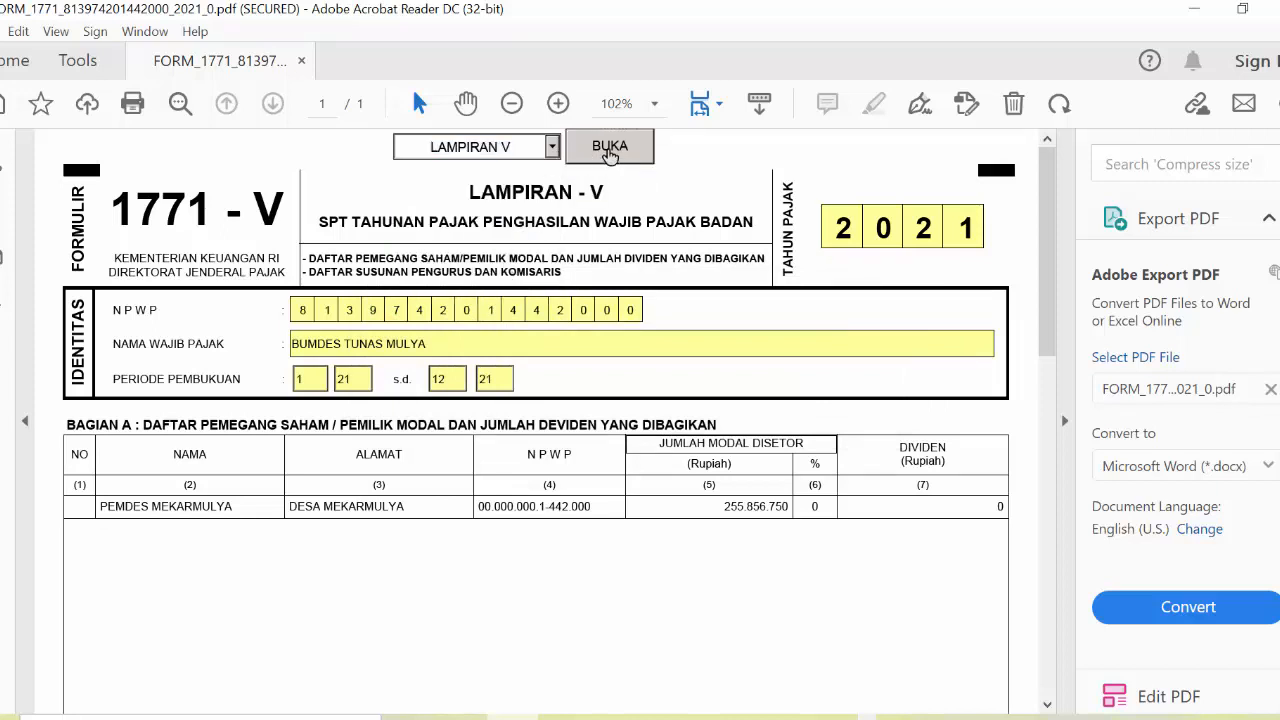
{"action": "left_click", "coordinate": [604, 146]}
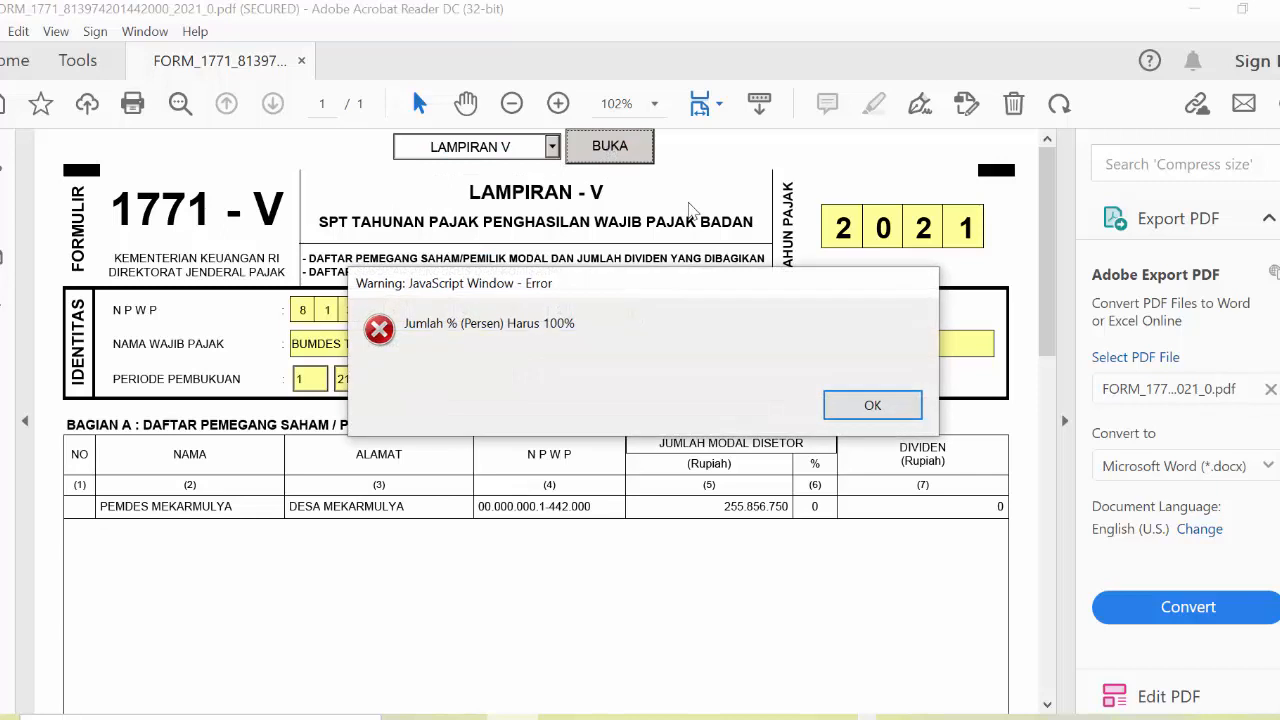
{"action": "left_click", "coordinate": [874, 408]}
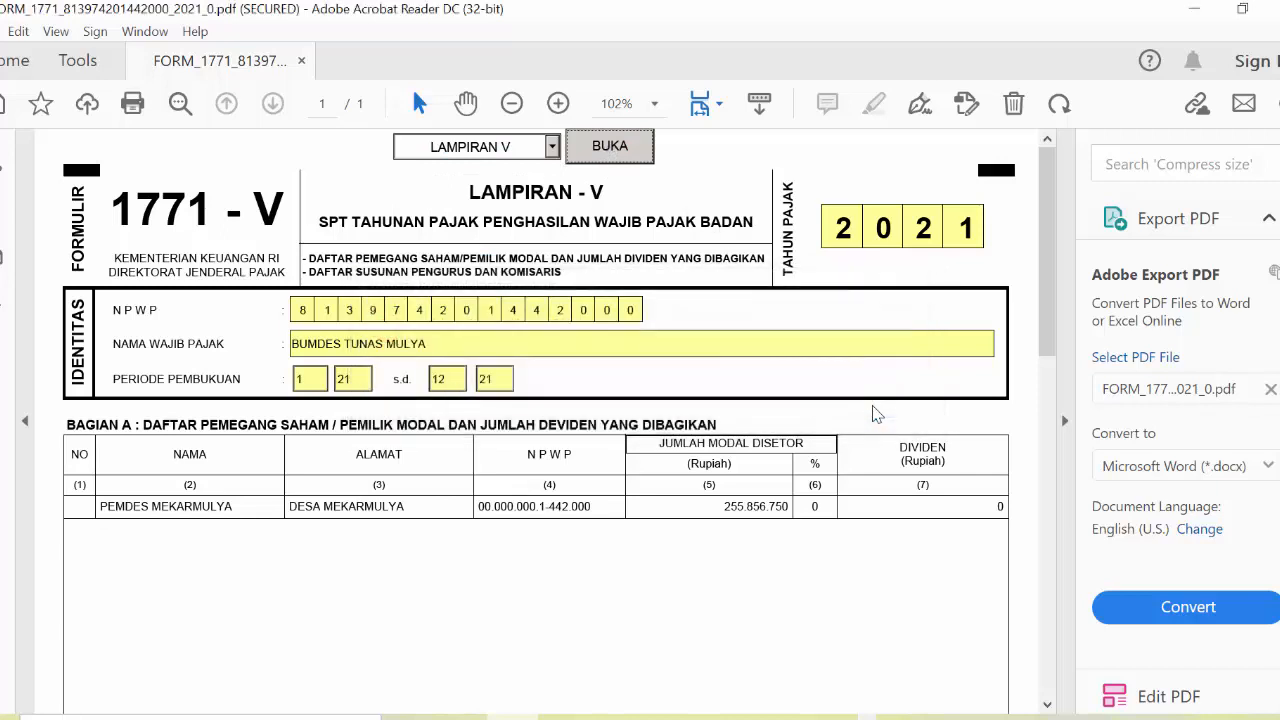
Set the shareholder's ownership share to 100%
{"action": "left_click", "coordinate": [818, 506]}
{"action": "type", "text": "100"}
{"action": "key", "text": "Tab"}
{"action": "left_click_drag", "start_coordinate": [1052, 334], "coordinate": [1033, 233]}
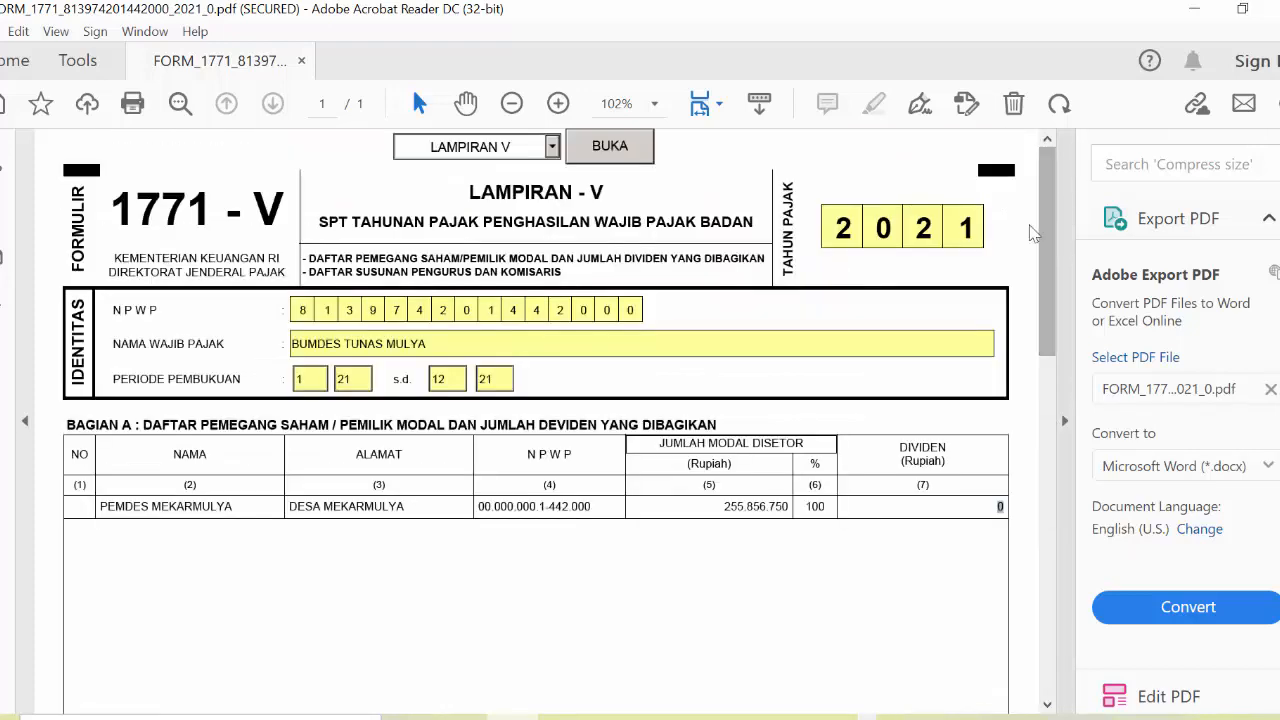
Open and review the Lampiran IV PPh Final form, then select Lampiran III next
{"action": "left_click", "coordinate": [552, 148]}
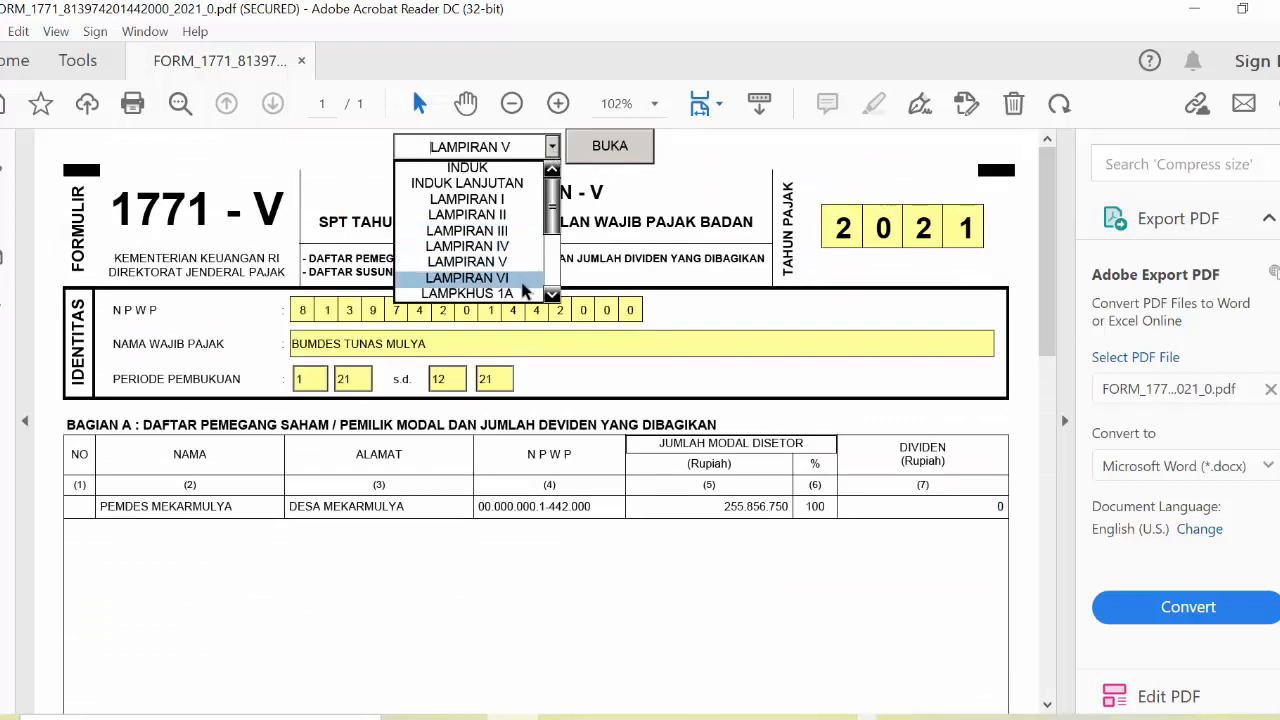
{"action": "left_click", "coordinate": [502, 247]}
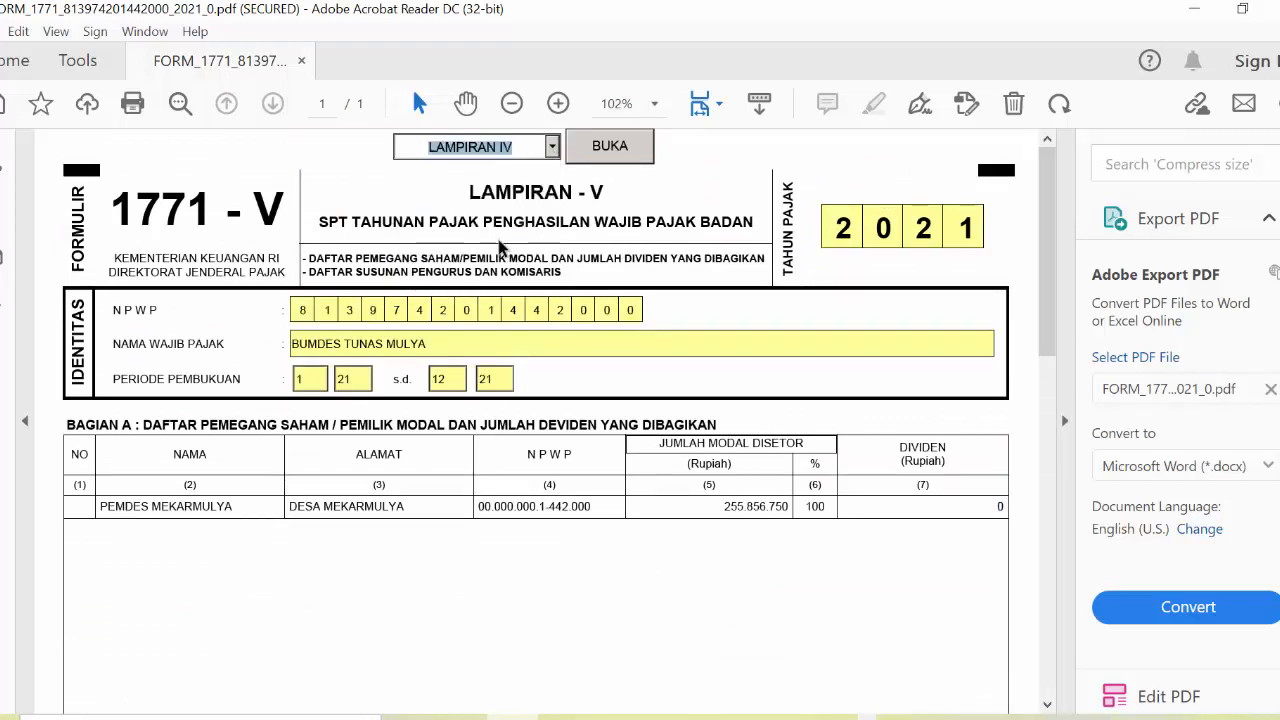
{"action": "left_click", "coordinate": [611, 149]}
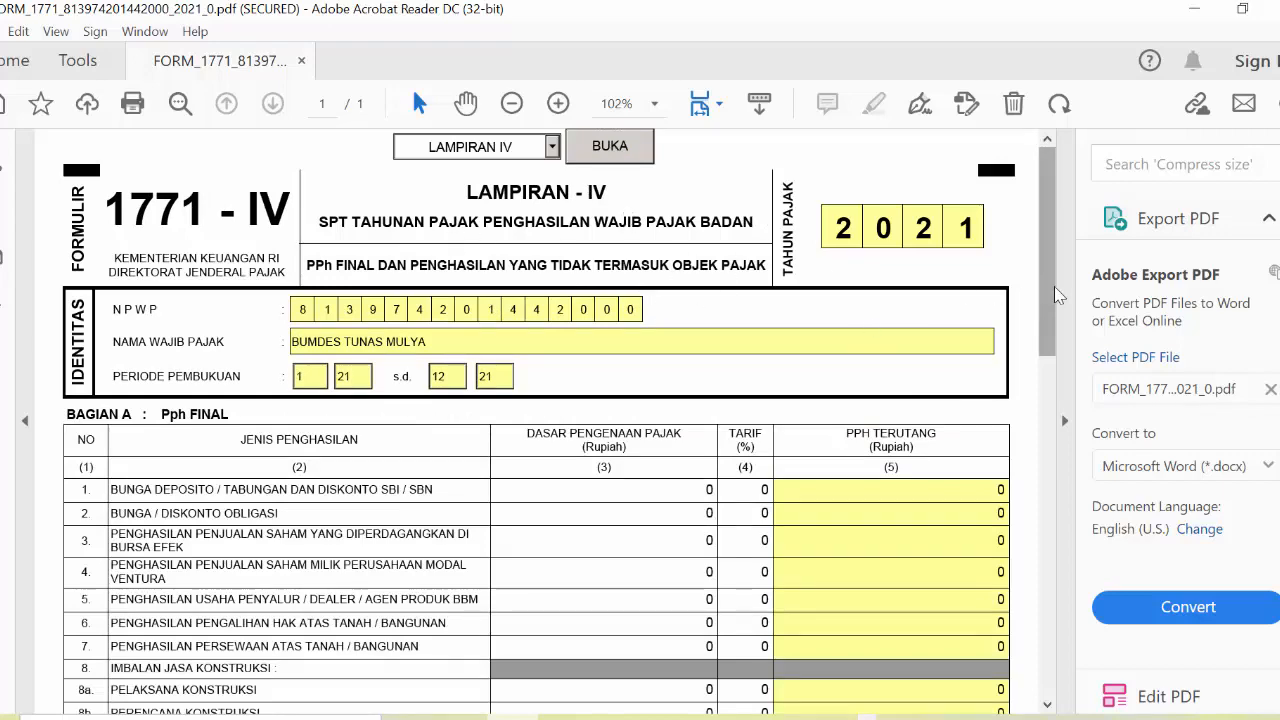
{"action": "left_click_drag", "start_coordinate": [1047, 305], "coordinate": [1073, 515]}
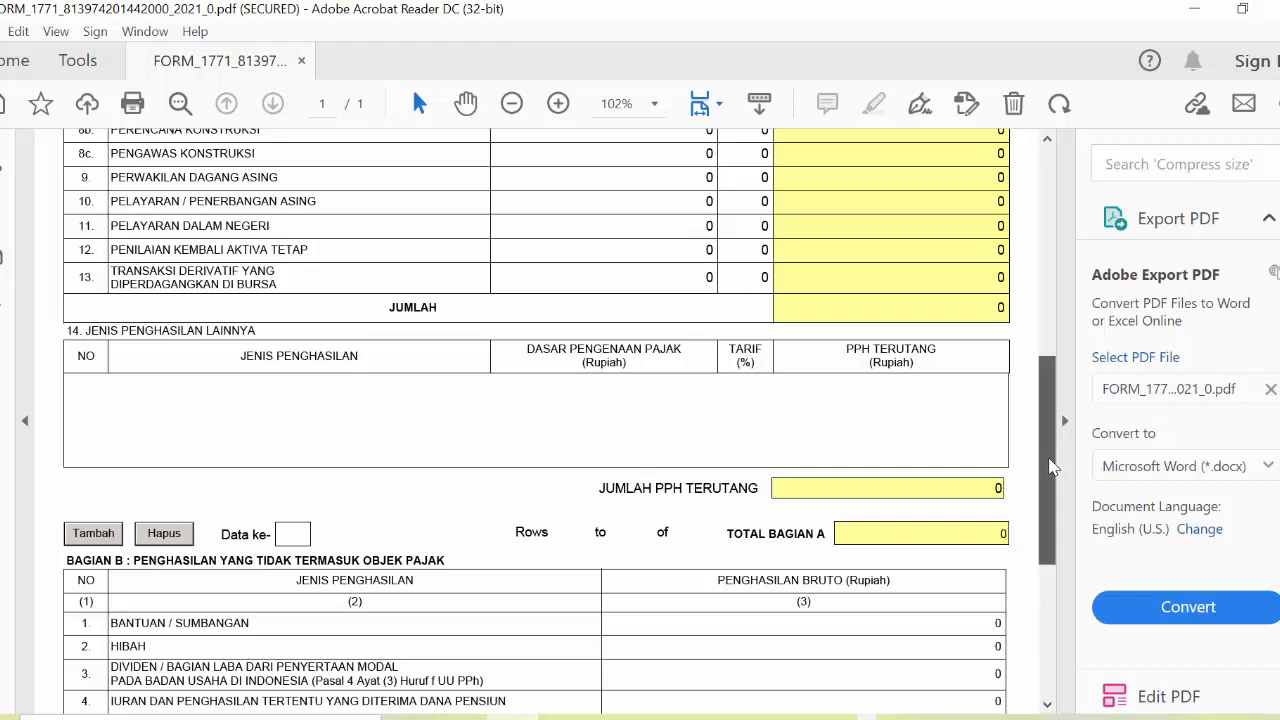
{"action": "left_click_drag", "start_coordinate": [1052, 466], "coordinate": [1060, 258]}
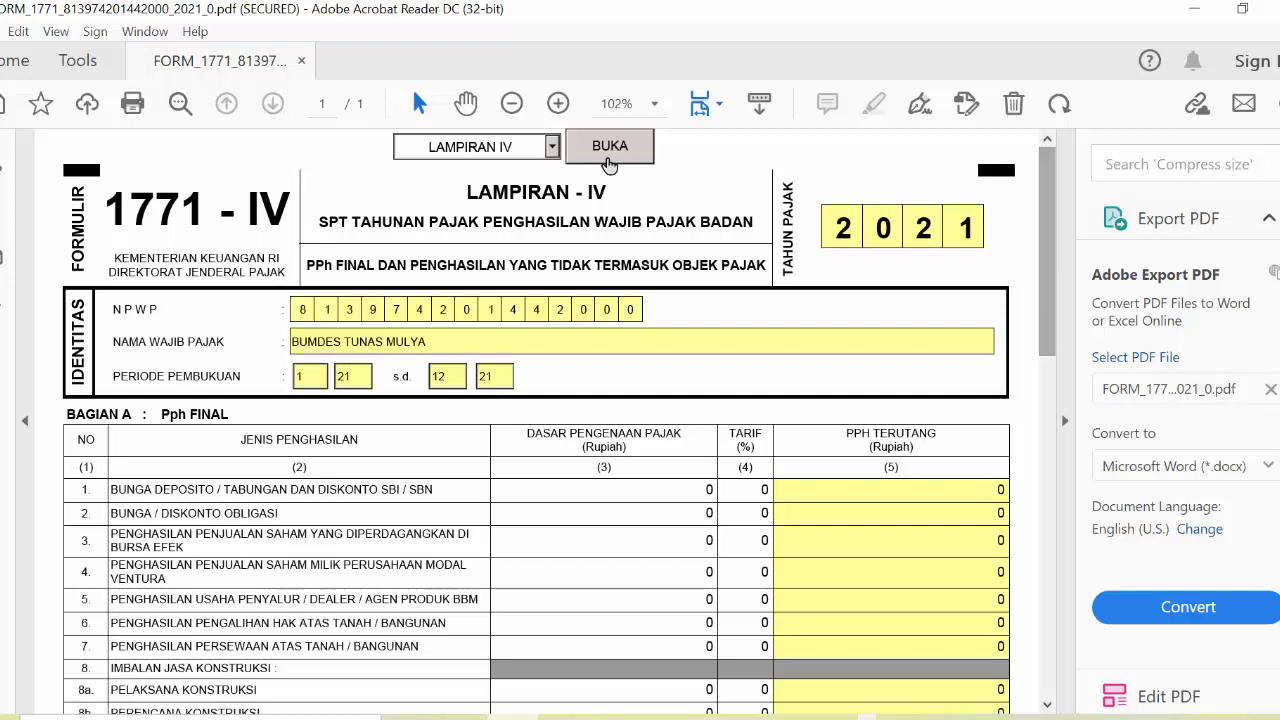
{"action": "left_click", "coordinate": [551, 147]}
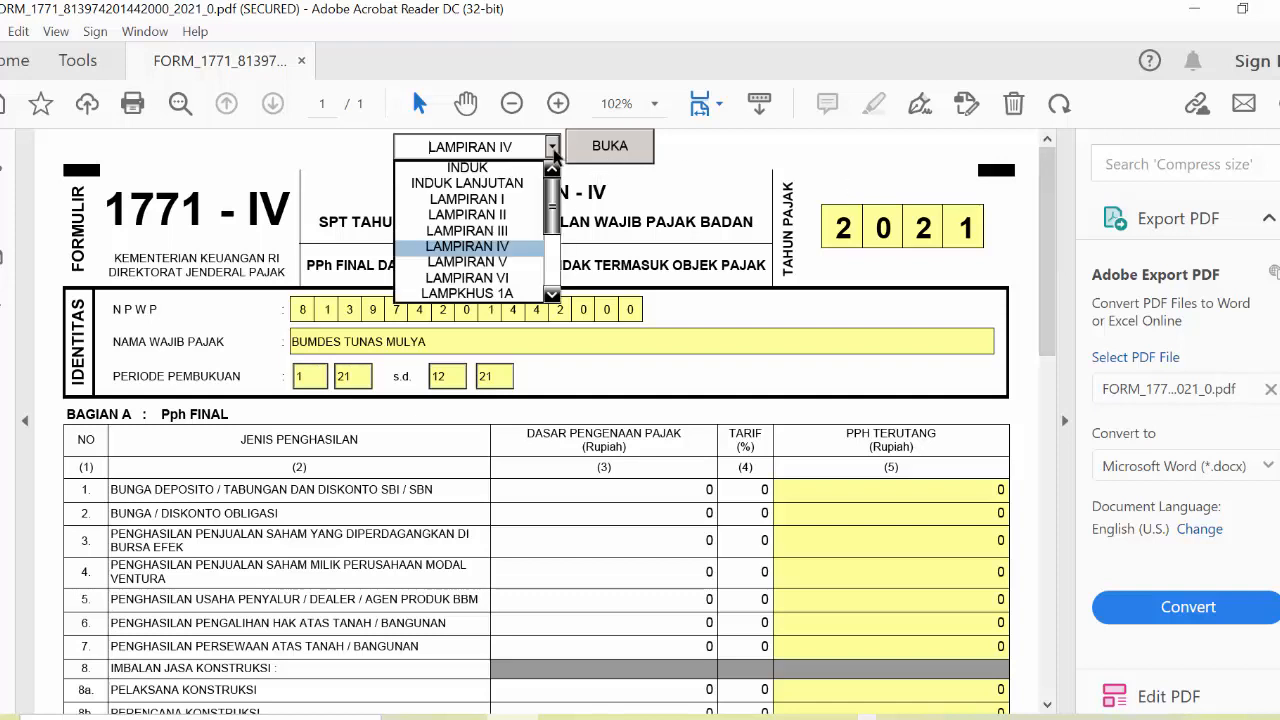
{"action": "left_click", "coordinate": [460, 230]}
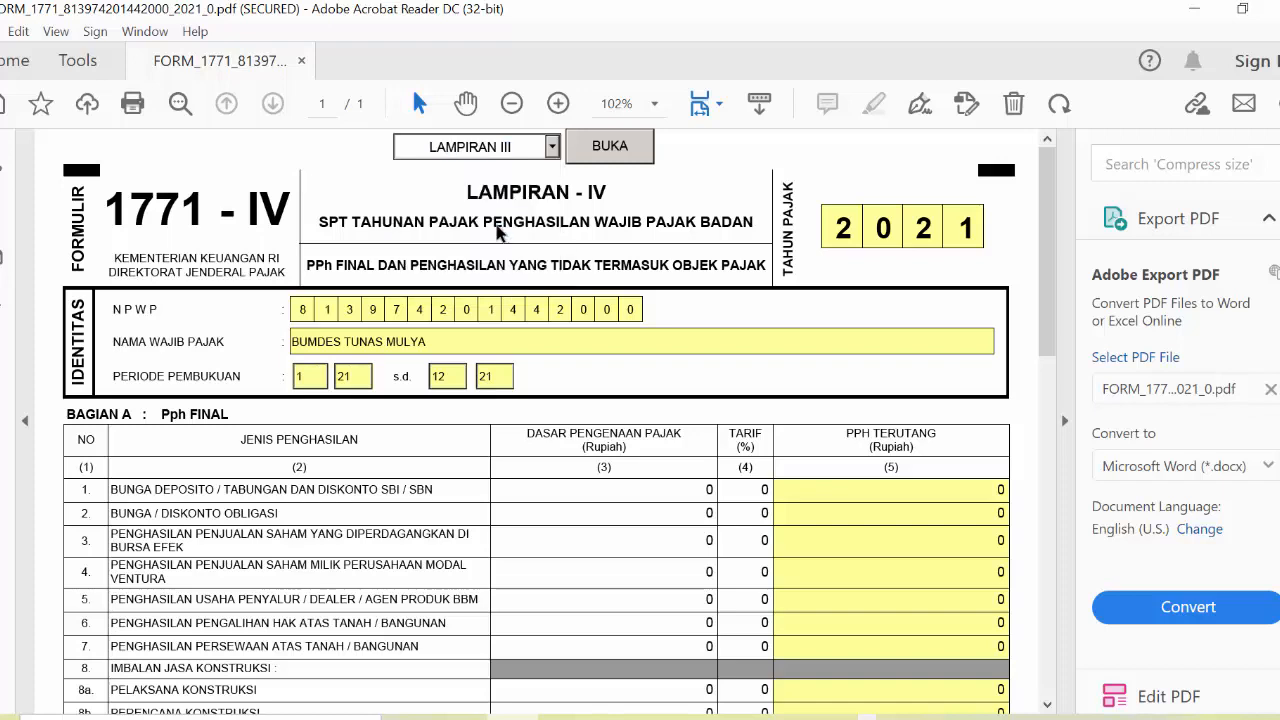
Open Lampiran III, then switch to the Lampiran II cost-of-sales and business-expense form
{"action": "left_click", "coordinate": [610, 148]}
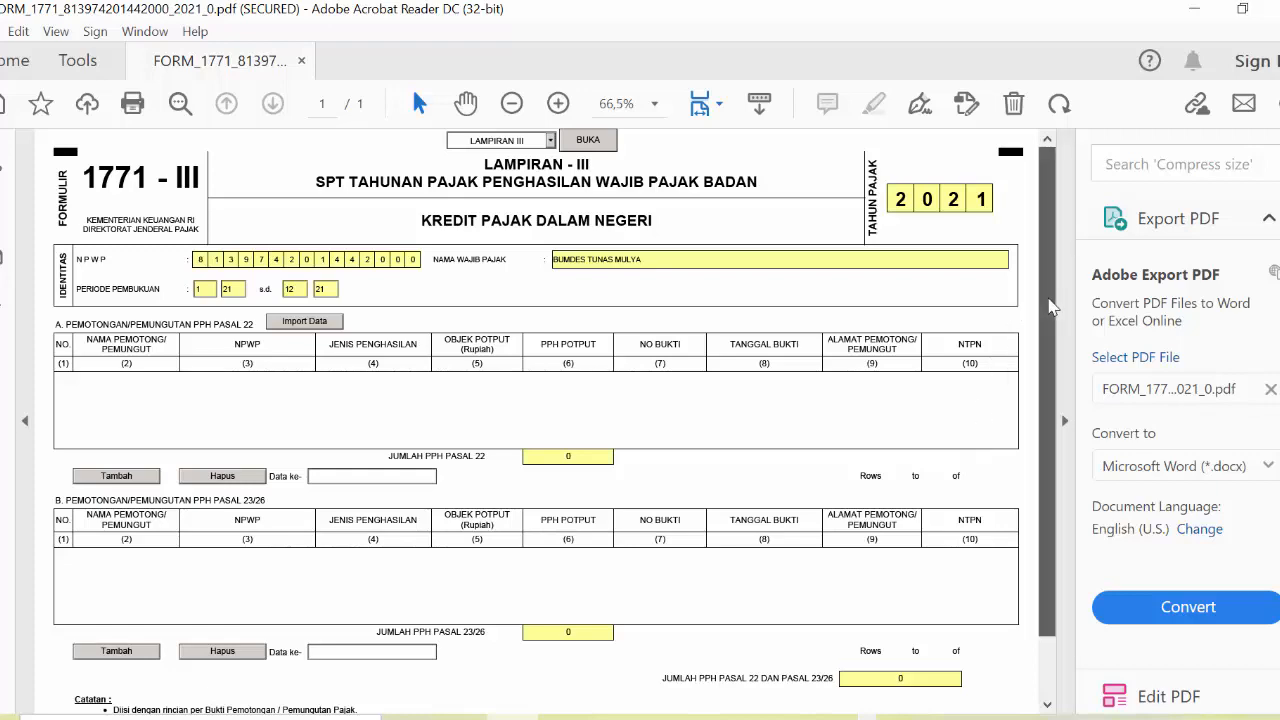
{"action": "mouse_move", "coordinate": [1055, 315]}
{"action": "left_mouse_down"}
{"action": "mouse_move", "coordinate": [1055, 420]}
{"action": "mouse_move", "coordinate": [1058, 338]}
{"action": "left_mouse_up"}
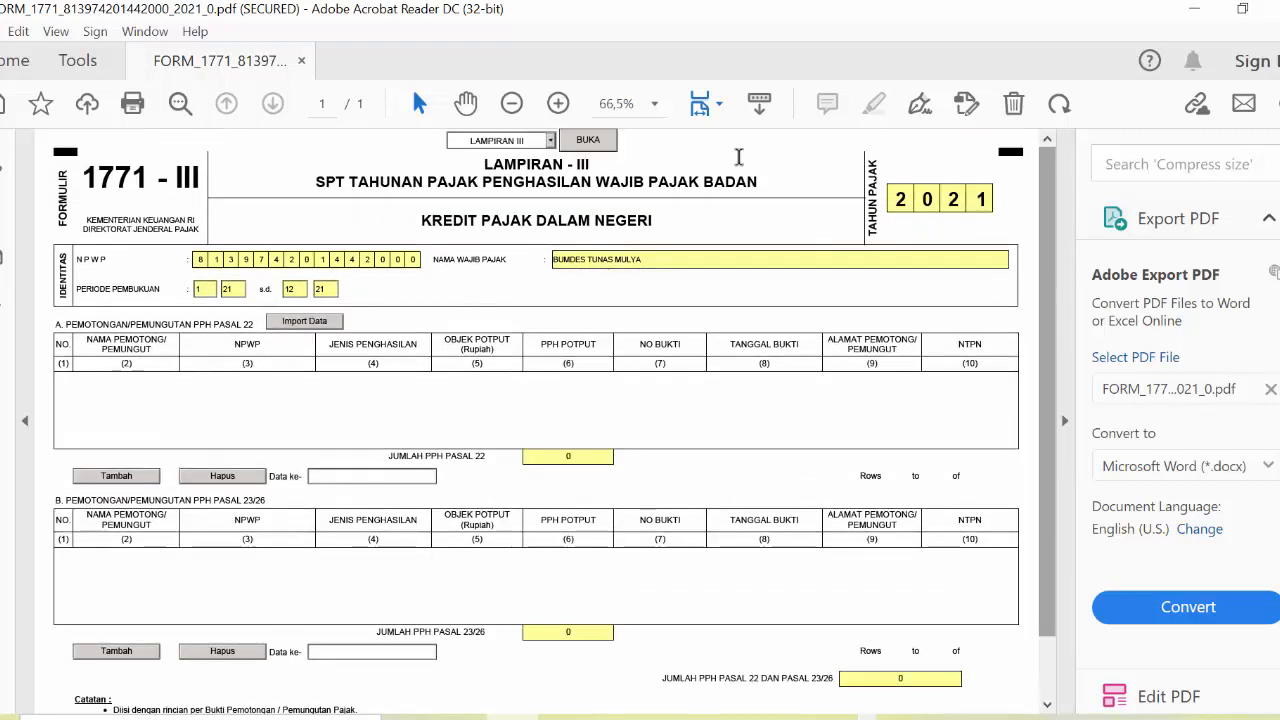
{"action": "left_click", "coordinate": [550, 141]}
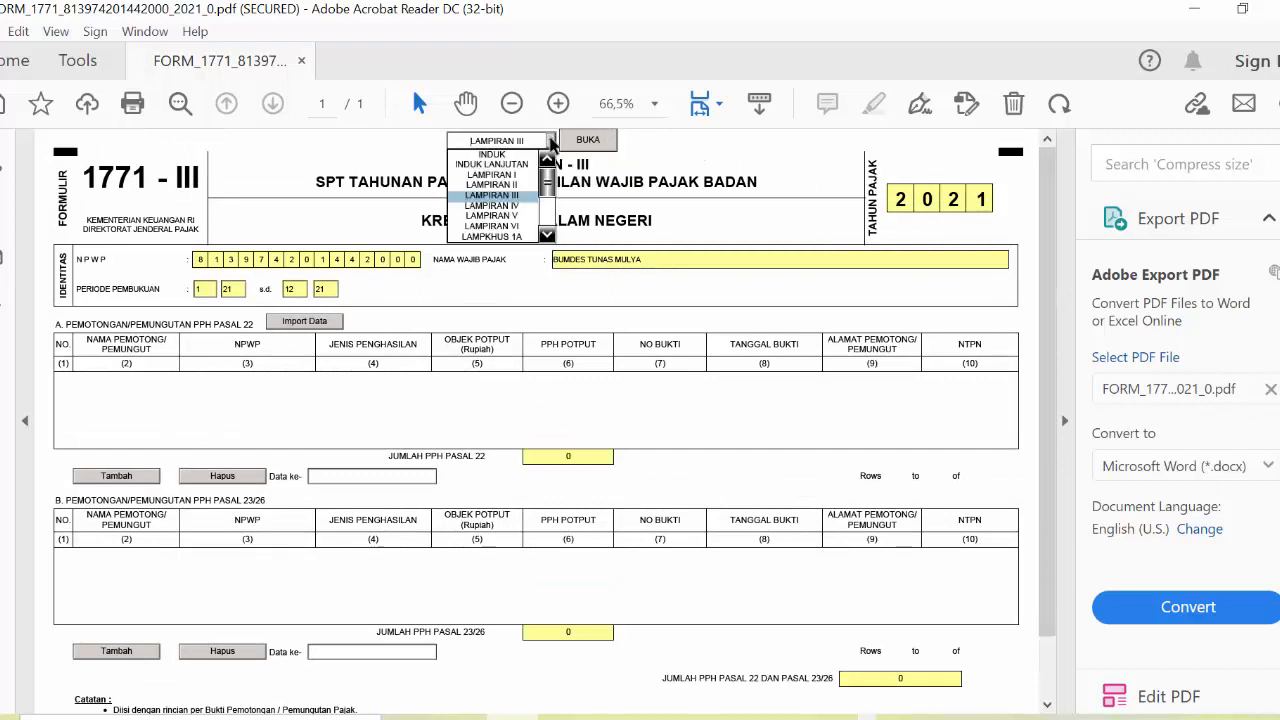
{"action": "left_click", "coordinate": [521, 190]}
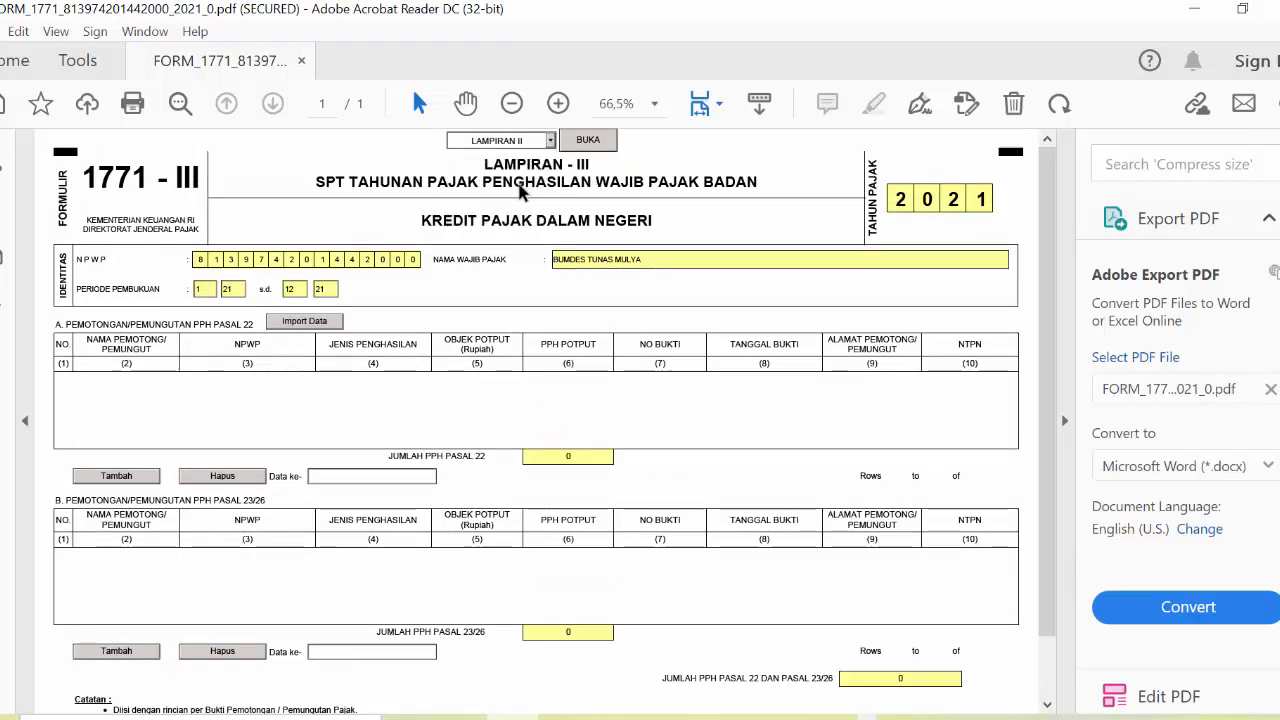
{"action": "left_click", "coordinate": [590, 141]}
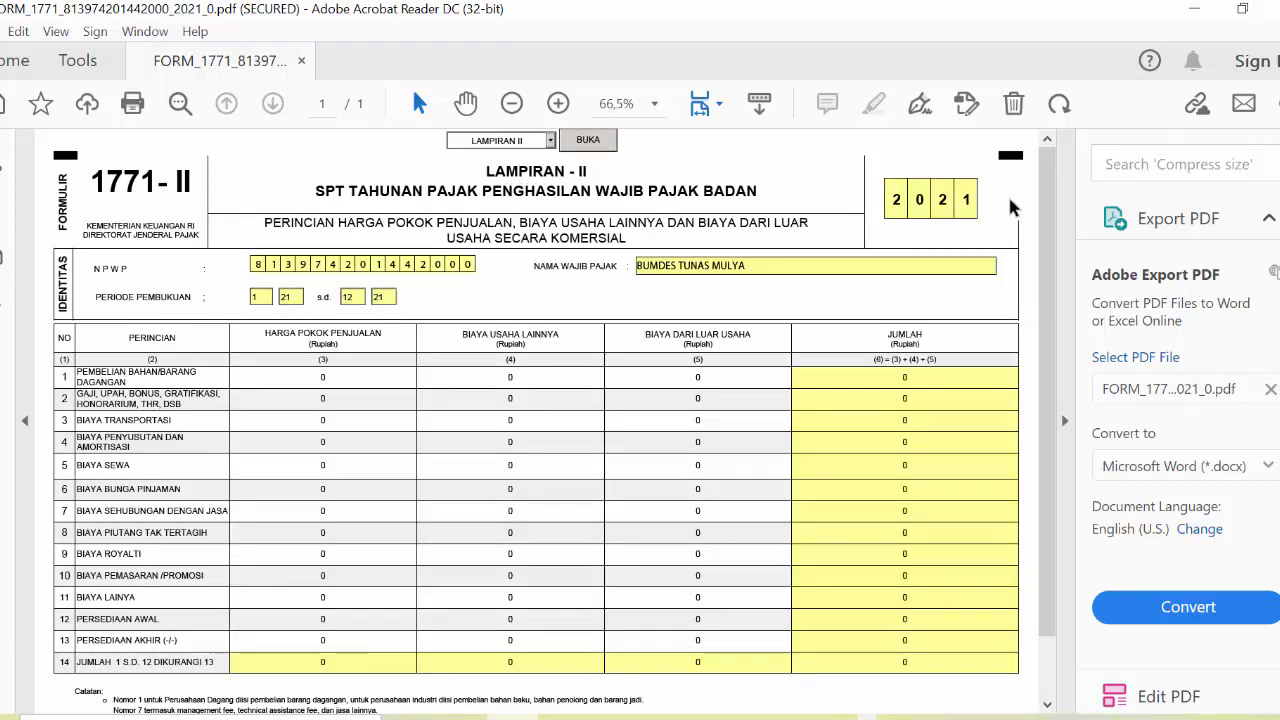
{"action": "scroll", "coordinate": [1050, 258], "scroll_direction": "down", "scroll_amount": 4}
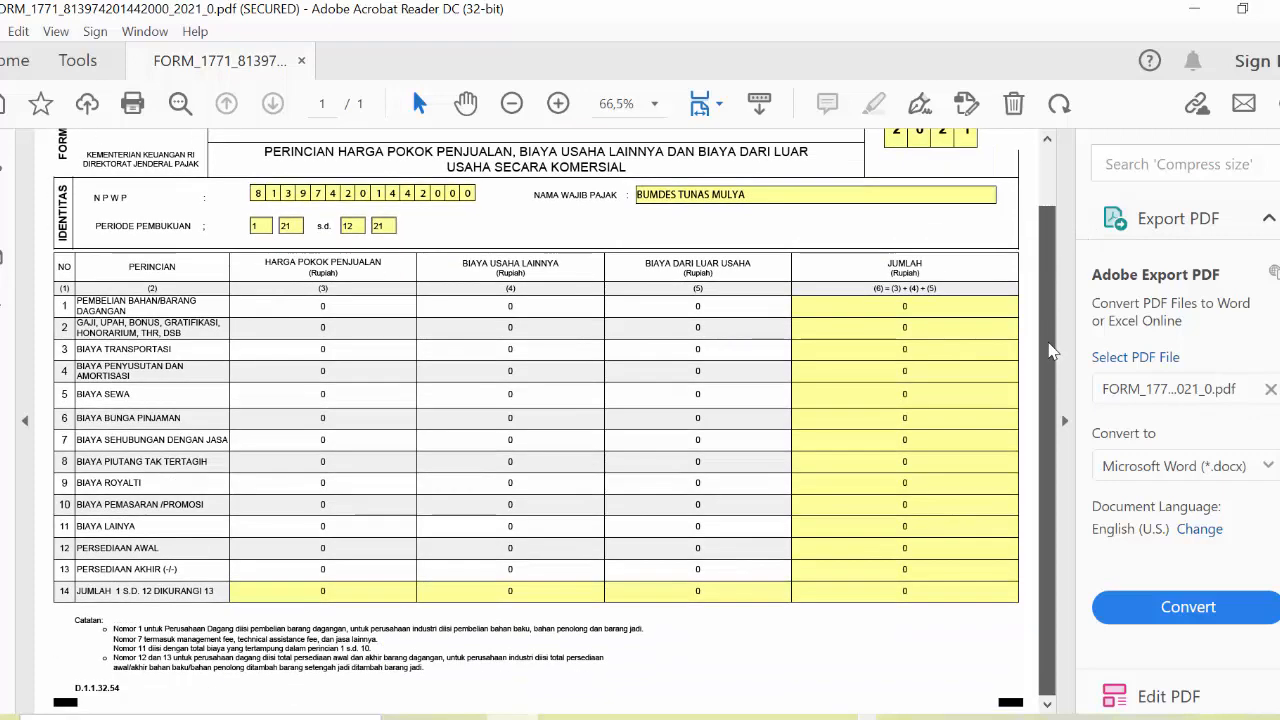
{"action": "scroll", "coordinate": [1038, 250], "scroll_direction": "up", "scroll_amount": 4}
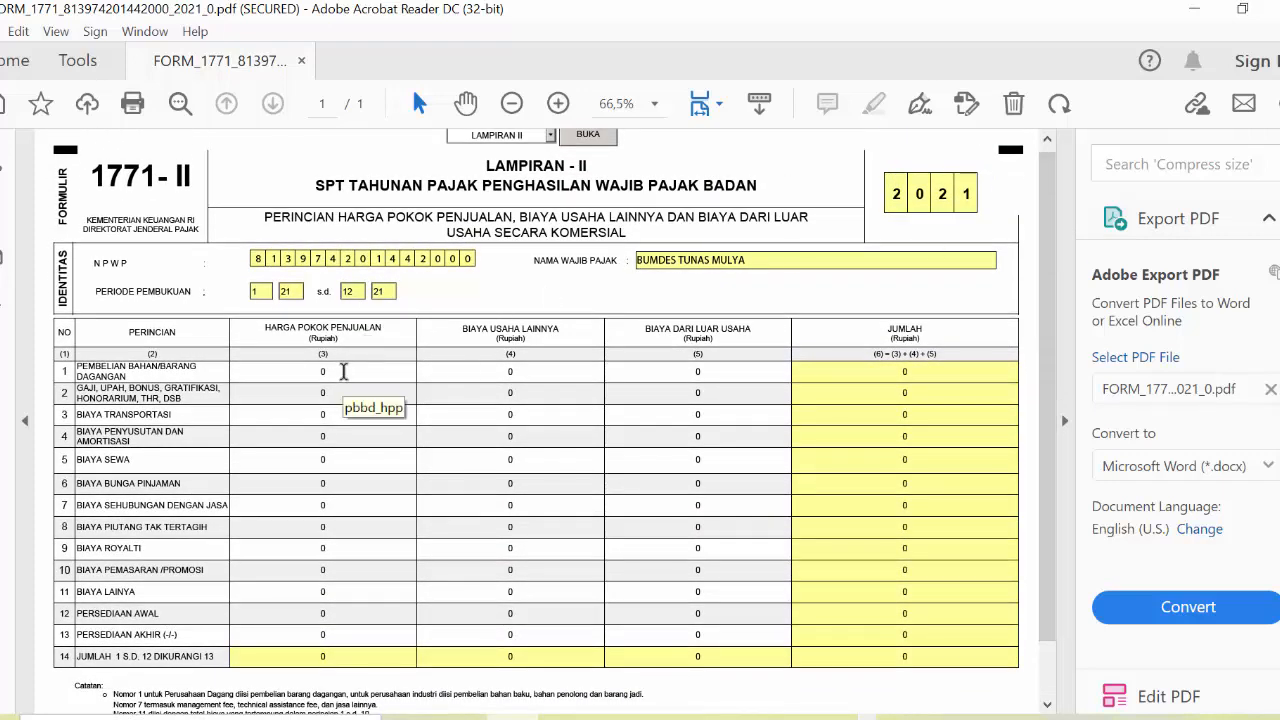
Enter purchases 178.801.500, transport 1.180.000 and depreciation 9.411.372 in Lampiran II
{"action": "left_click", "coordinate": [320, 371]}
{"action": "type", "text": "801"}
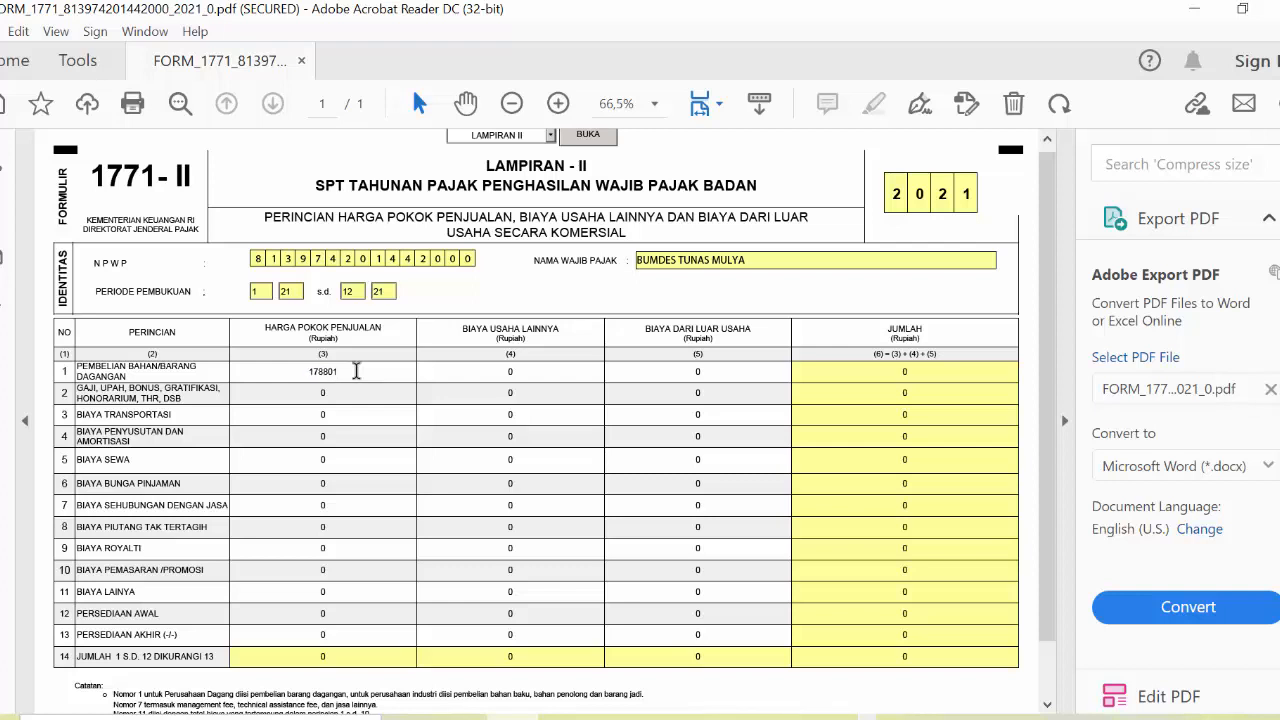
{"action": "type", "text": "500"}
{"action": "key", "text": "Tab"}
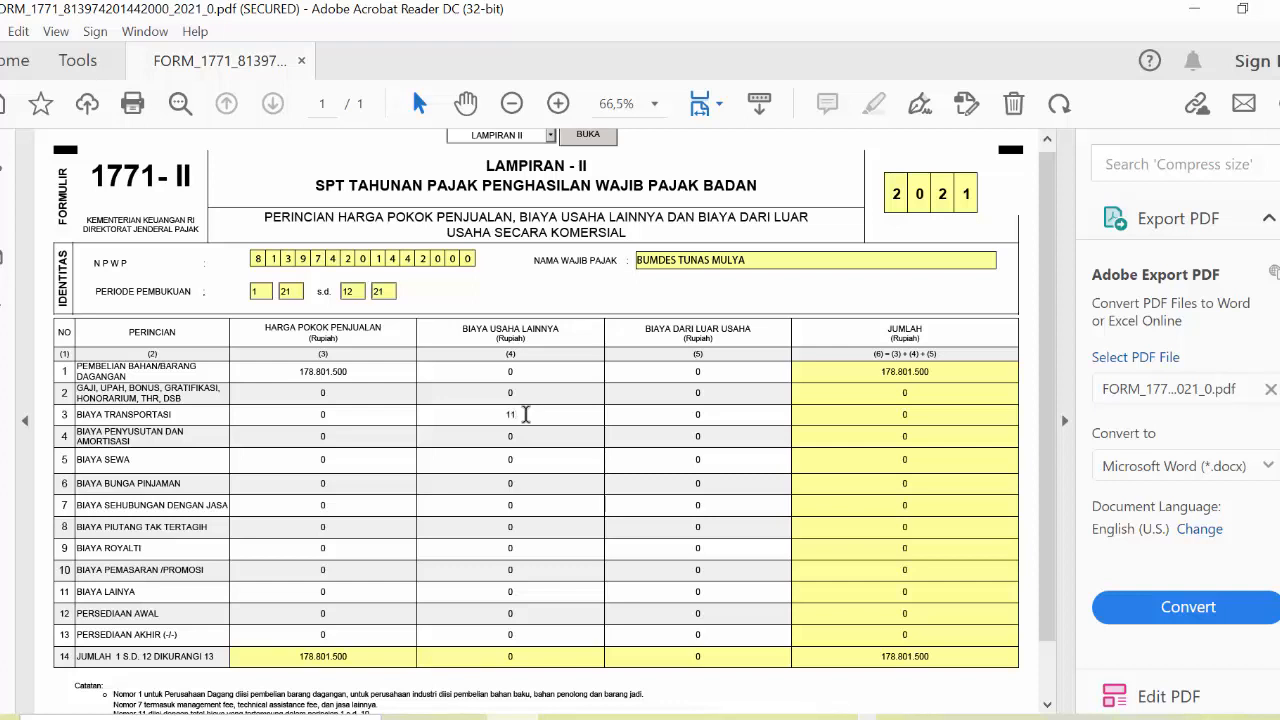
{"action": "type", "text": "80000"}
{"action": "key", "text": "Tab"}
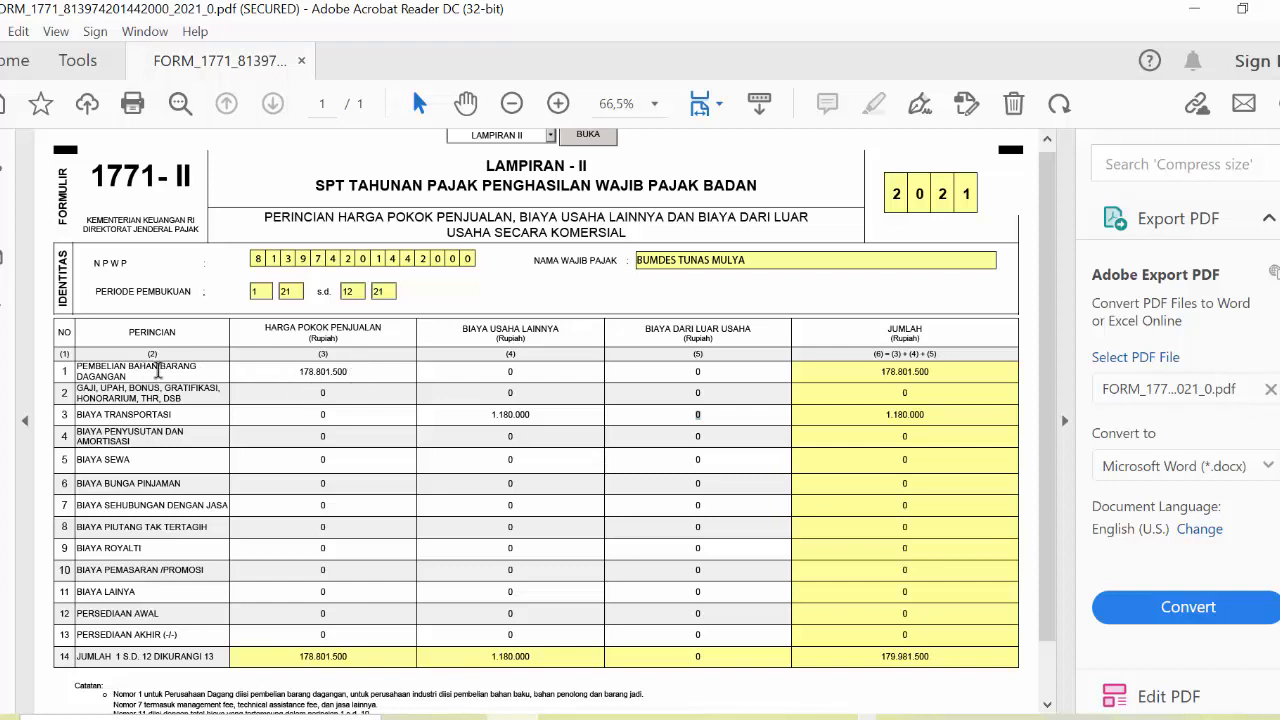
{"action": "left_click", "coordinate": [520, 438]}
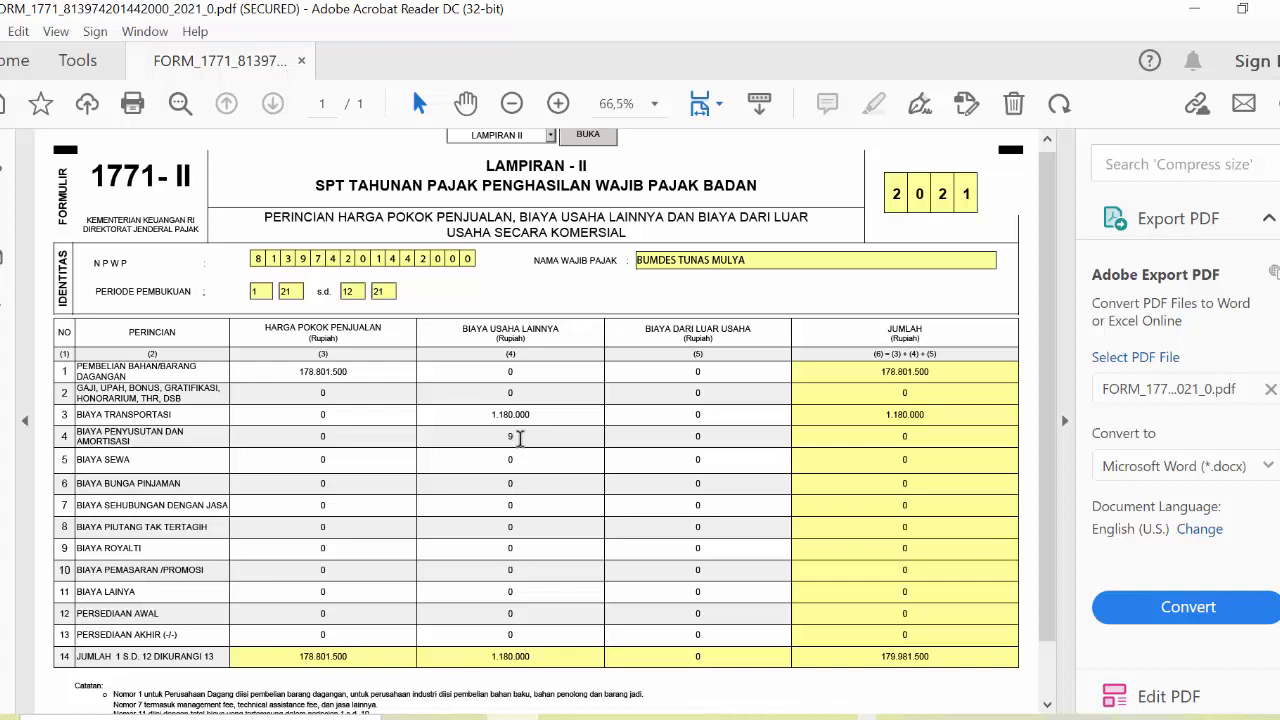
{"action": "type", "text": "9411"}
{"action": "type", "text": "312"}
{"action": "key", "text": "Tab"}
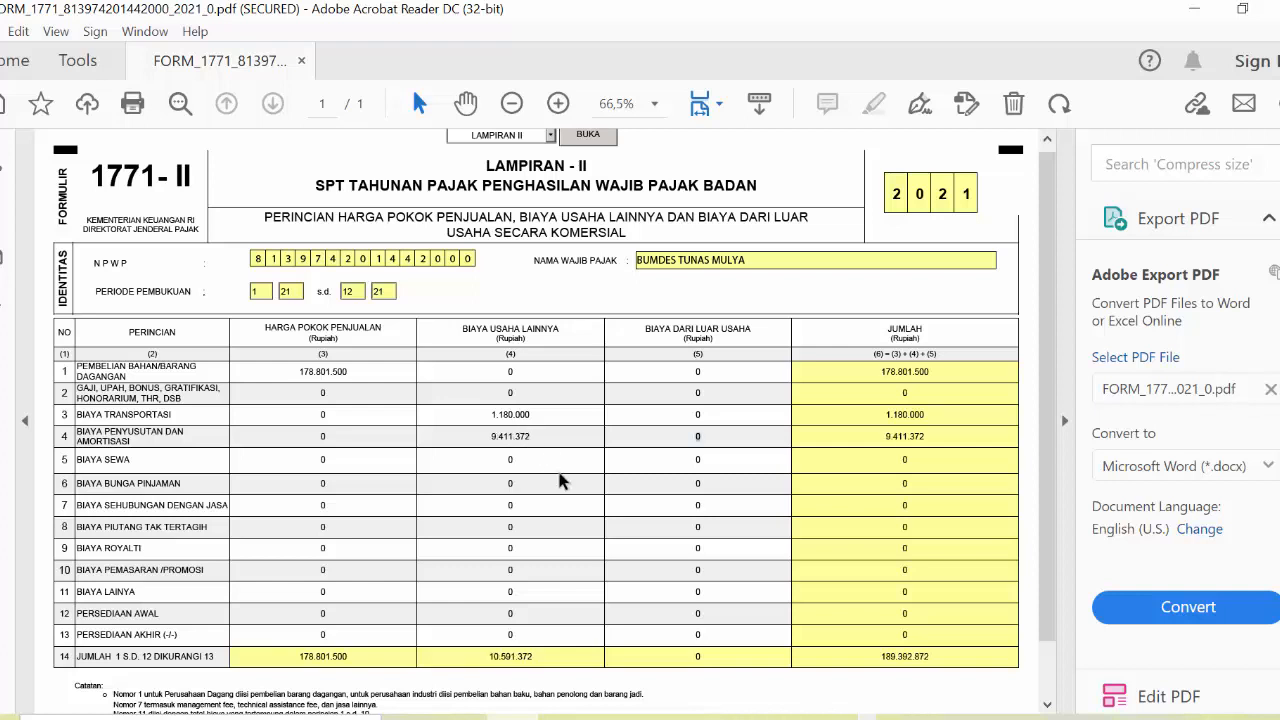
On Lampiran II, enter salaries 19.663.000 in row 2 and other expenses 28.096.726 in row 11
{"action": "left_click", "coordinate": [545, 592]}
{"action": "type", "text": "3000"}
{"action": "key", "text": "Tab"}
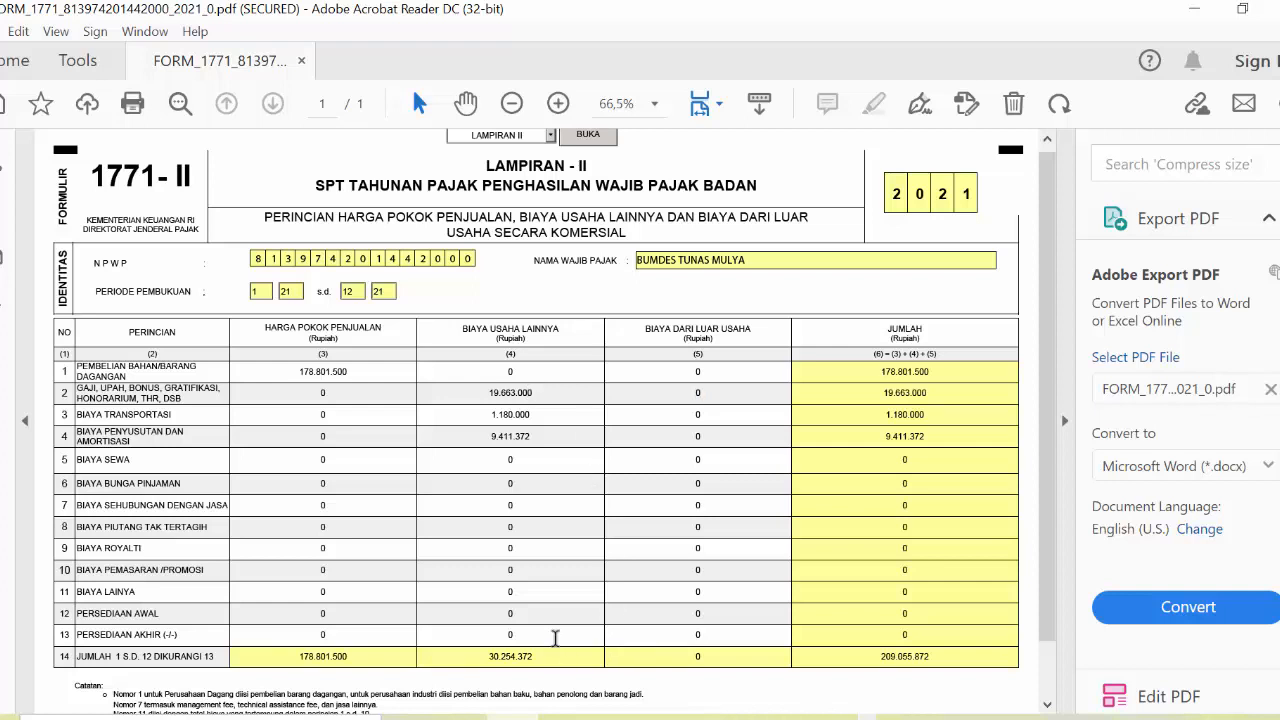
{"action": "left_click", "coordinate": [492, 588]}
{"action": "type", "text": "28096726"}
{"action": "key", "text": "Tab"}
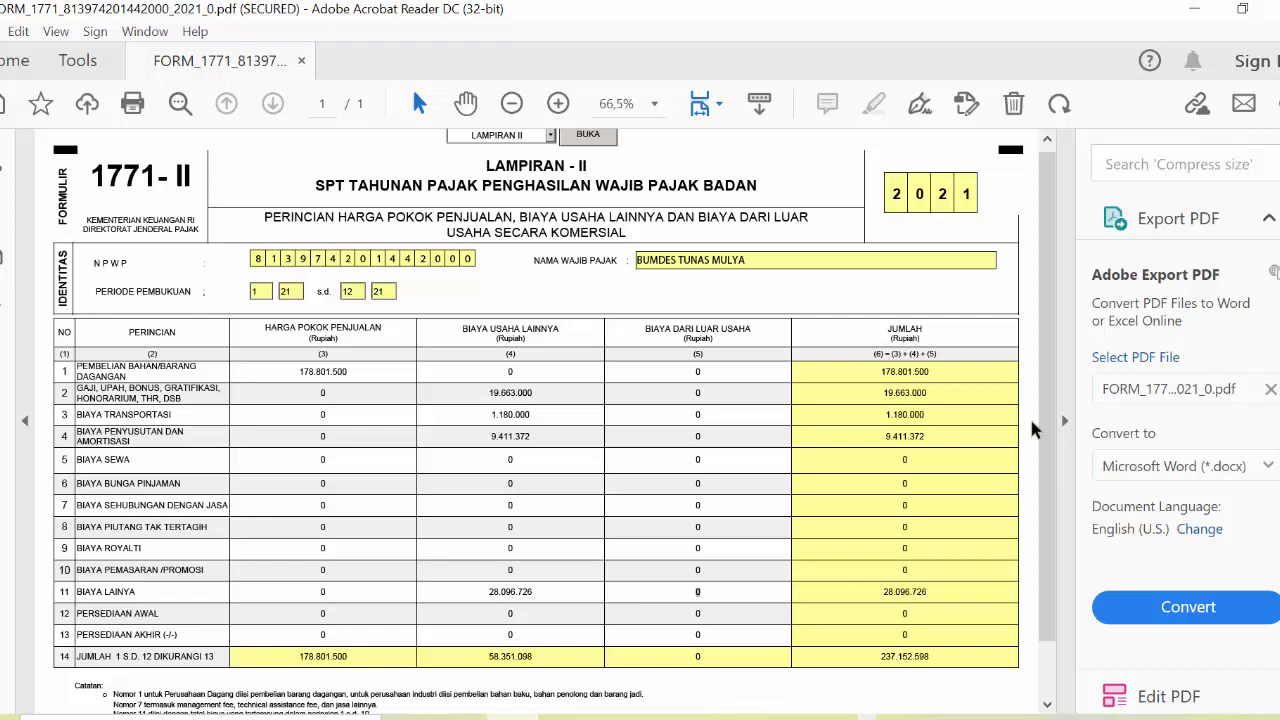
{"action": "scroll", "coordinate": [1050, 445], "scroll_direction": "down", "scroll_amount": 2}
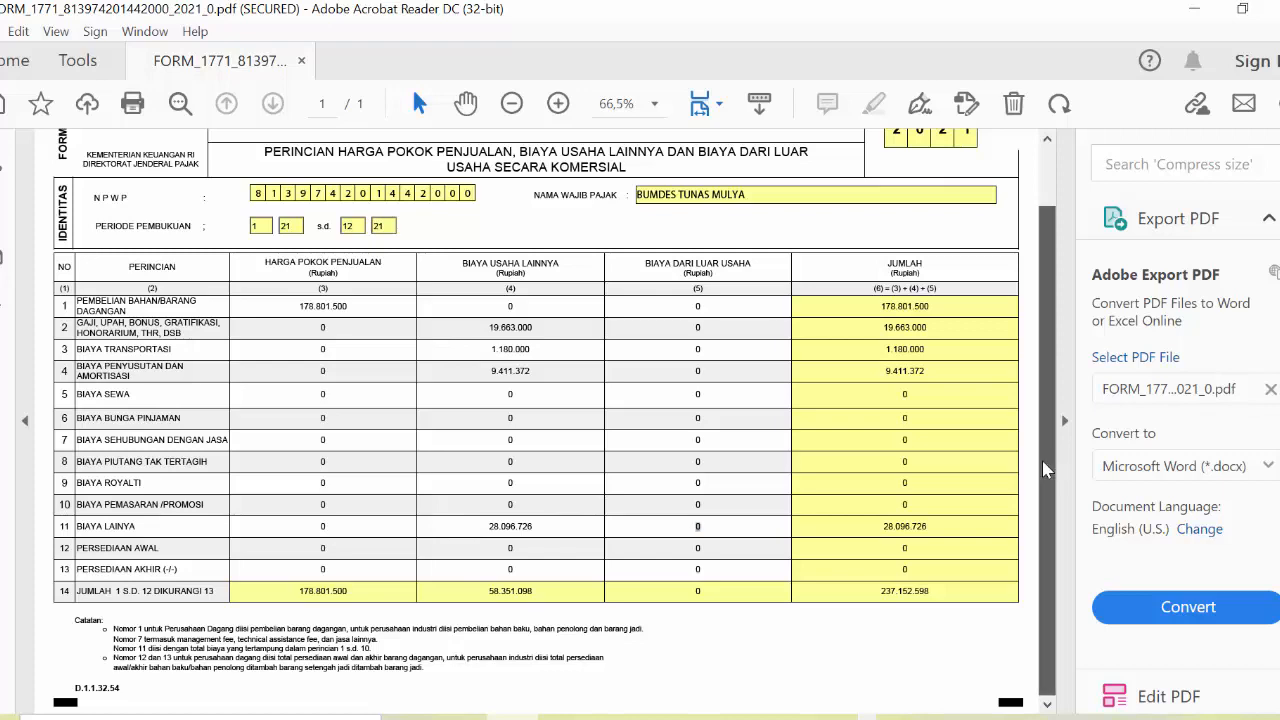
{"action": "left_click_drag", "start_coordinate": [1043, 462], "coordinate": [1065, 318]}
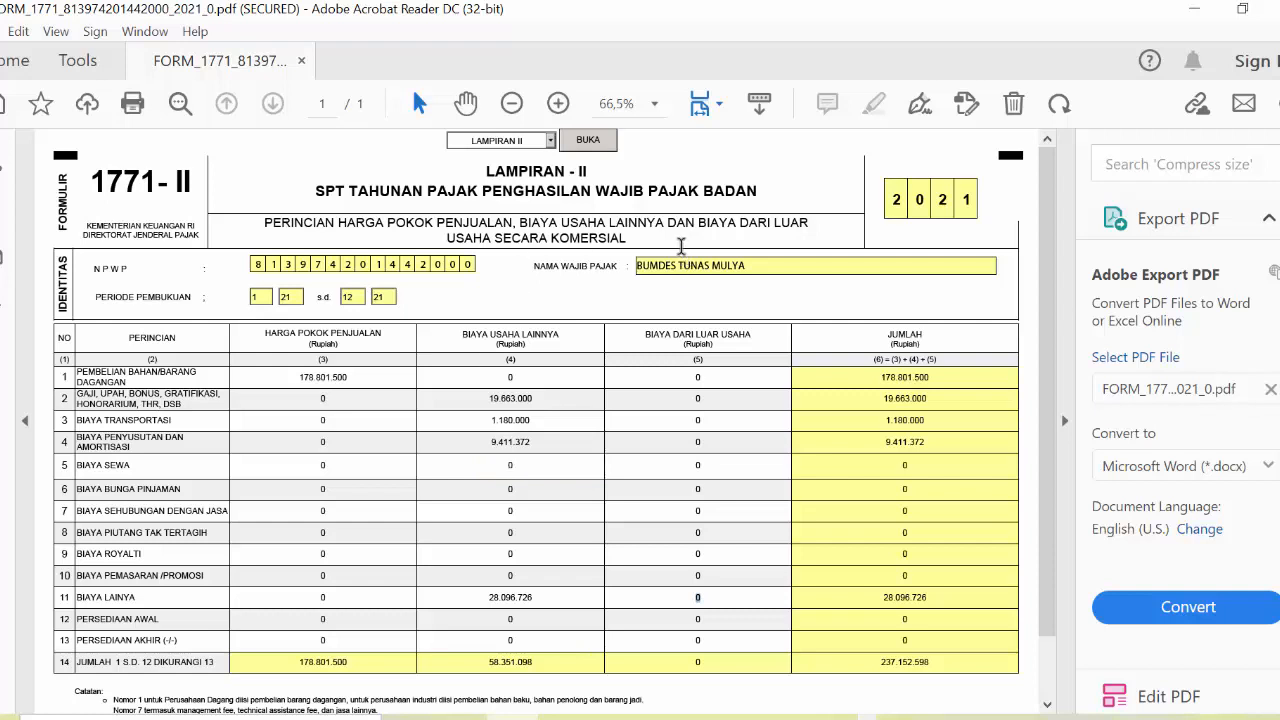
Open Lampiran I, which carries over cost of sales 178.801.500 and other costs 58.351.098
{"action": "left_click", "coordinate": [550, 142]}
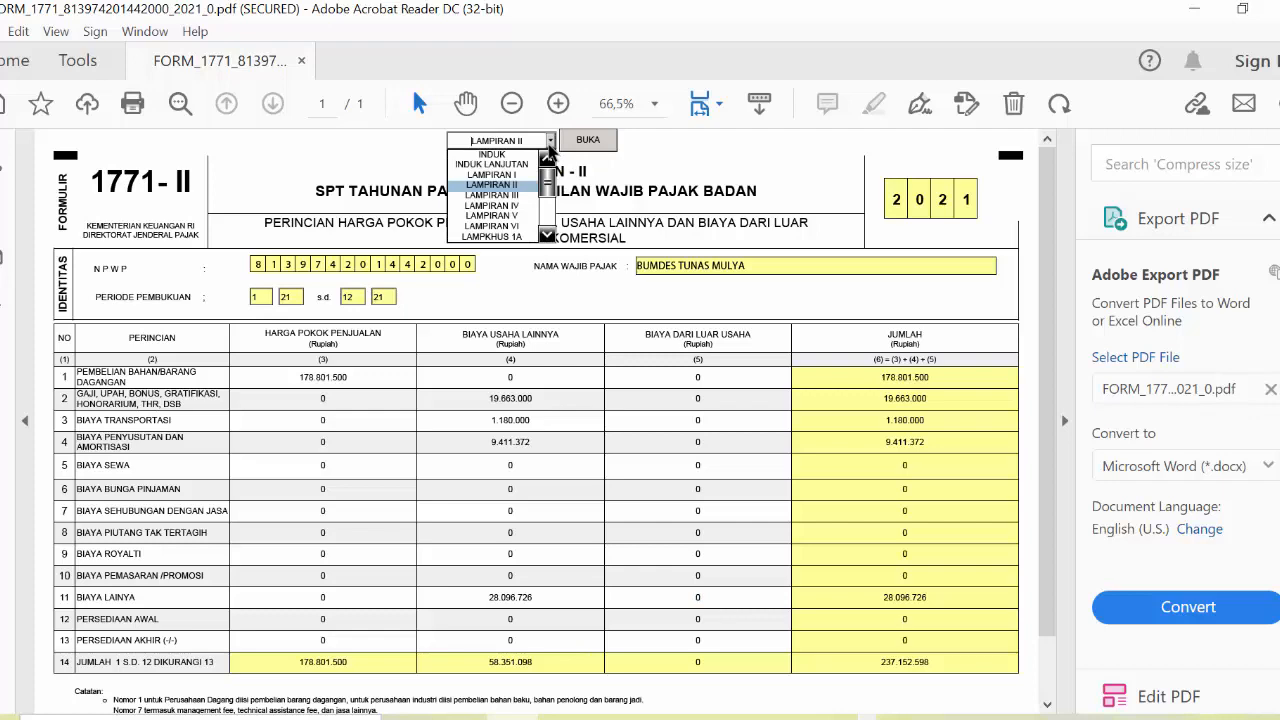
{"action": "left_click", "coordinate": [517, 176]}
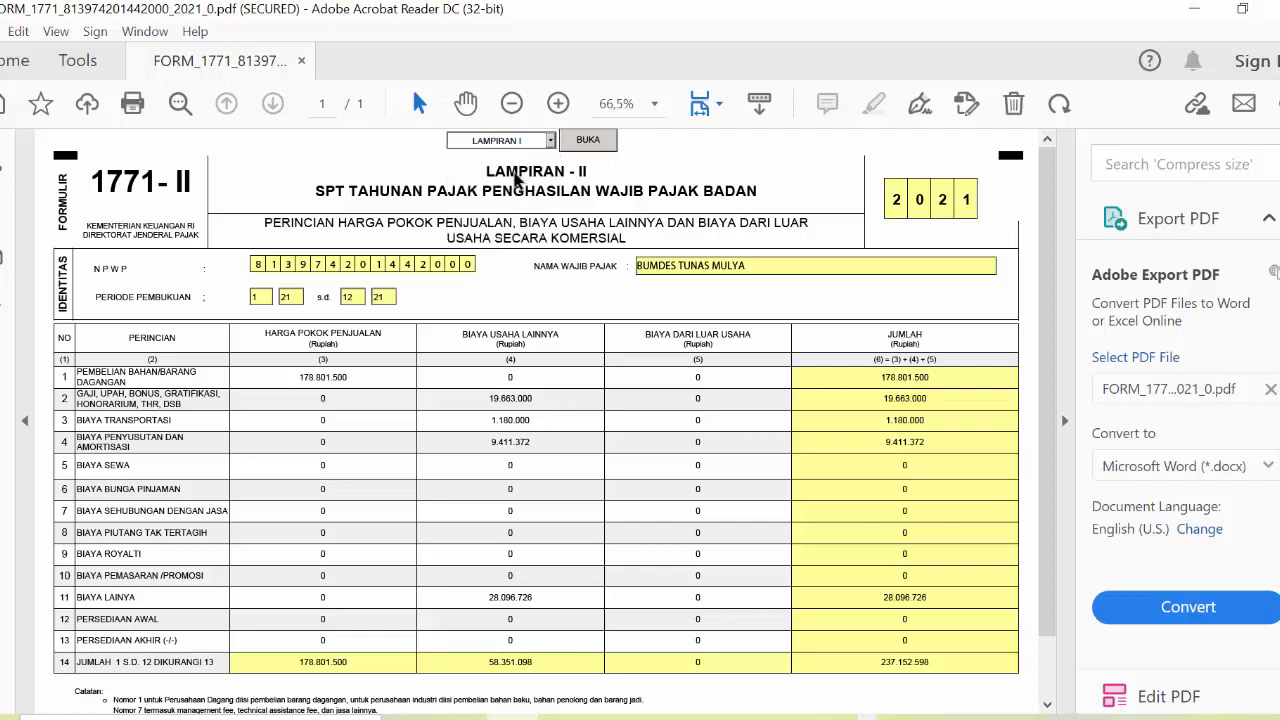
{"action": "left_click", "coordinate": [592, 143]}
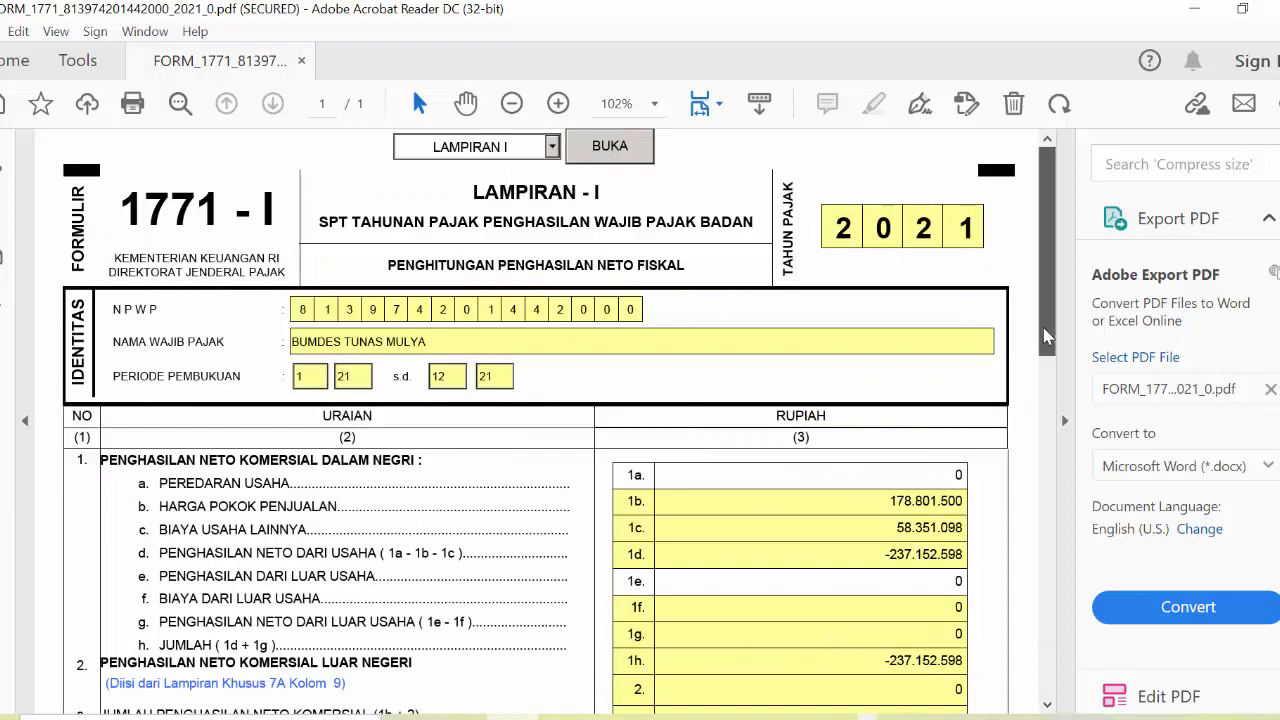
{"action": "left_click_drag", "start_coordinate": [1043, 327], "coordinate": [1080, 270]}
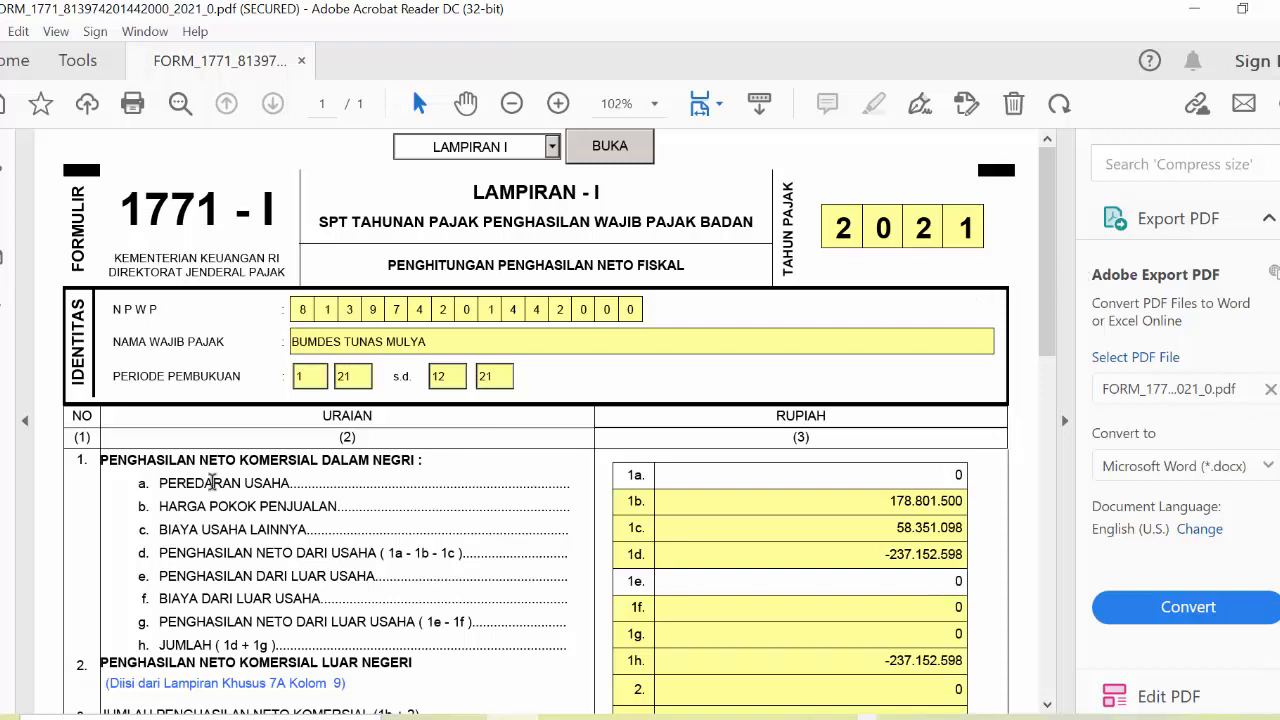
Enter turnover 239.319.705 on Lampiran I line 1a and review the recalculated net income totals
{"action": "left_click", "coordinate": [948, 475]}
{"action": "type", "text": "23"}
{"action": "type", "text": "9."}
{"action": "type", "text": "319."}
{"action": "type", "text": "705"}
{"action": "key", "text": "Tab"}
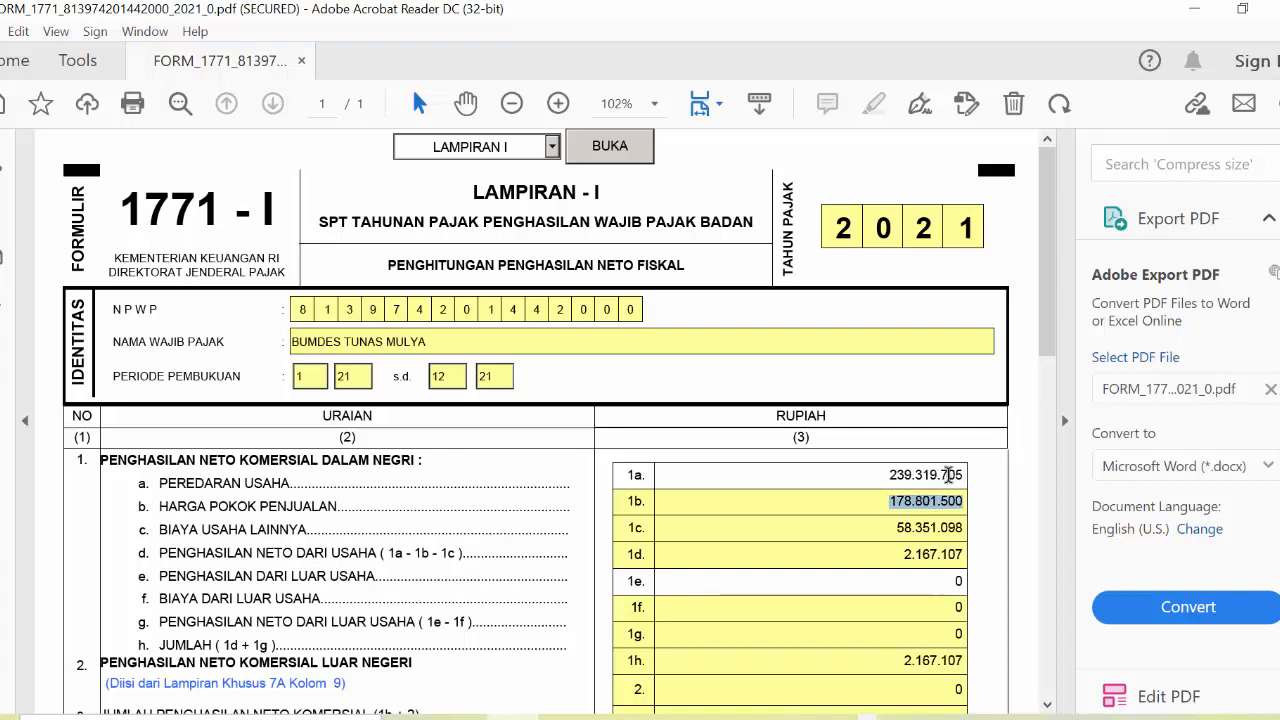
{"action": "left_click", "coordinate": [949, 475]}
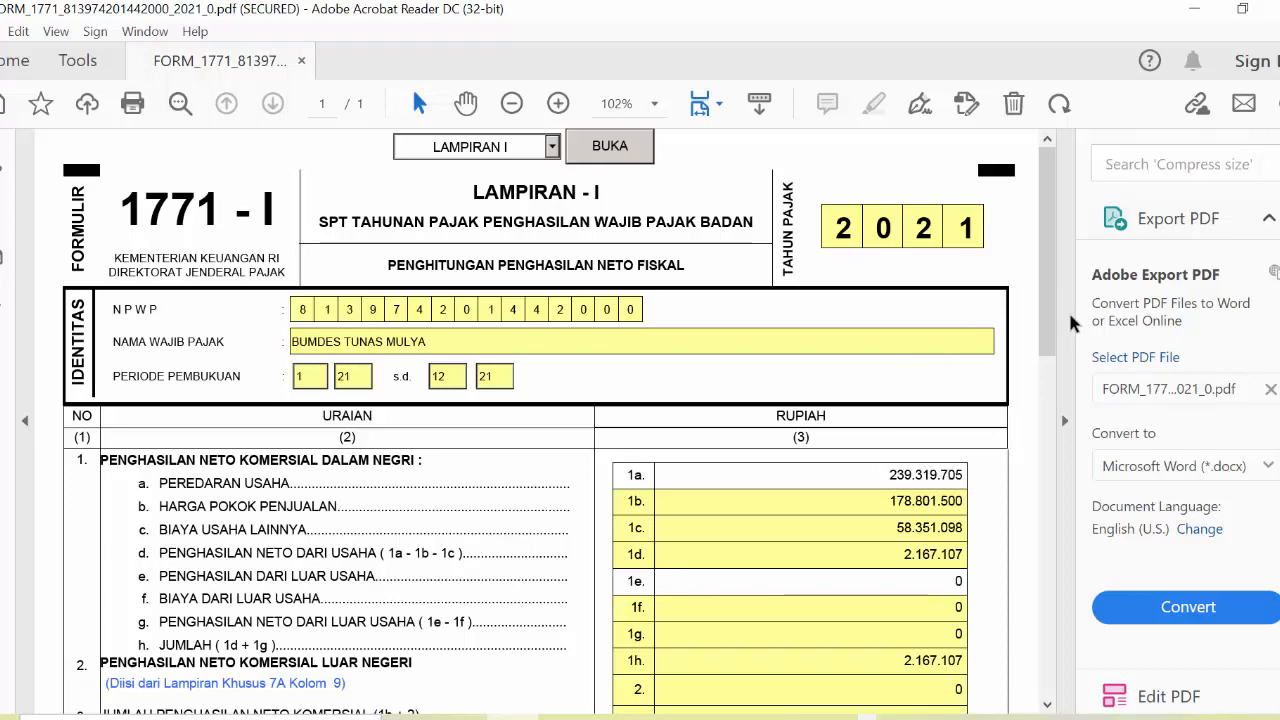
{"action": "left_click_drag", "start_coordinate": [1042, 324], "coordinate": [1075, 663]}
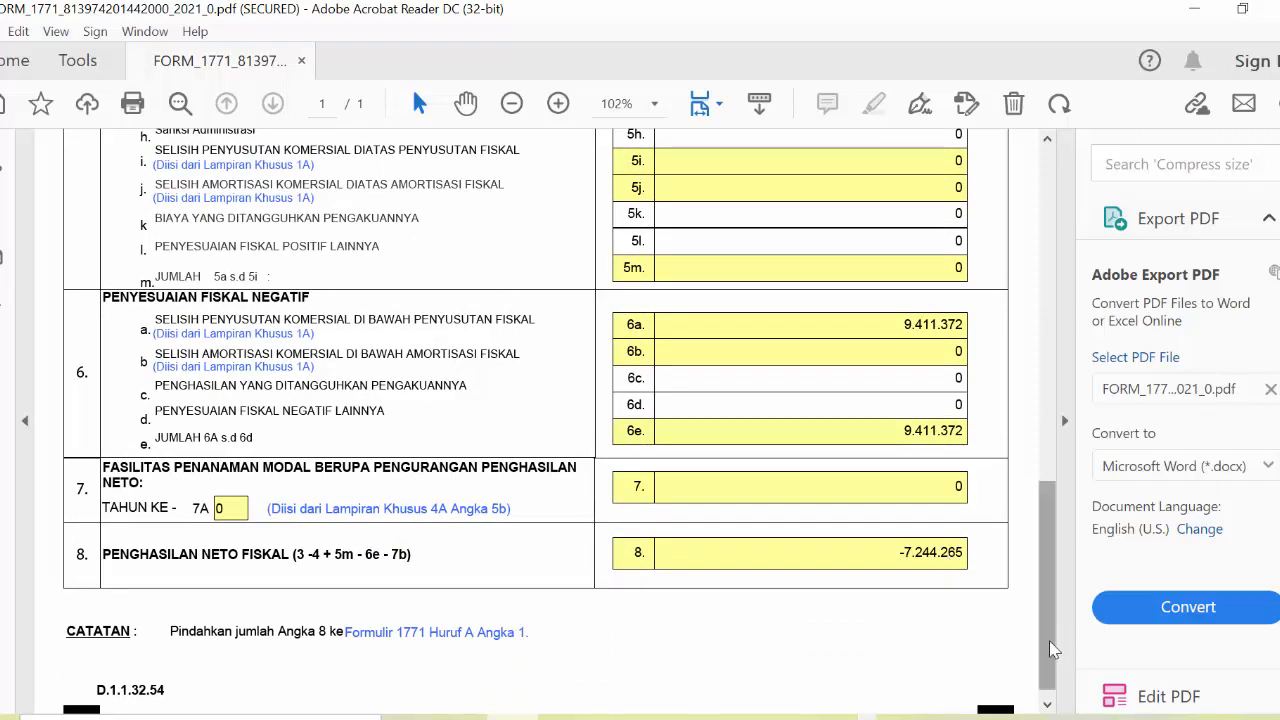
{"action": "left_click_drag", "start_coordinate": [1050, 654], "coordinate": [1036, 288]}
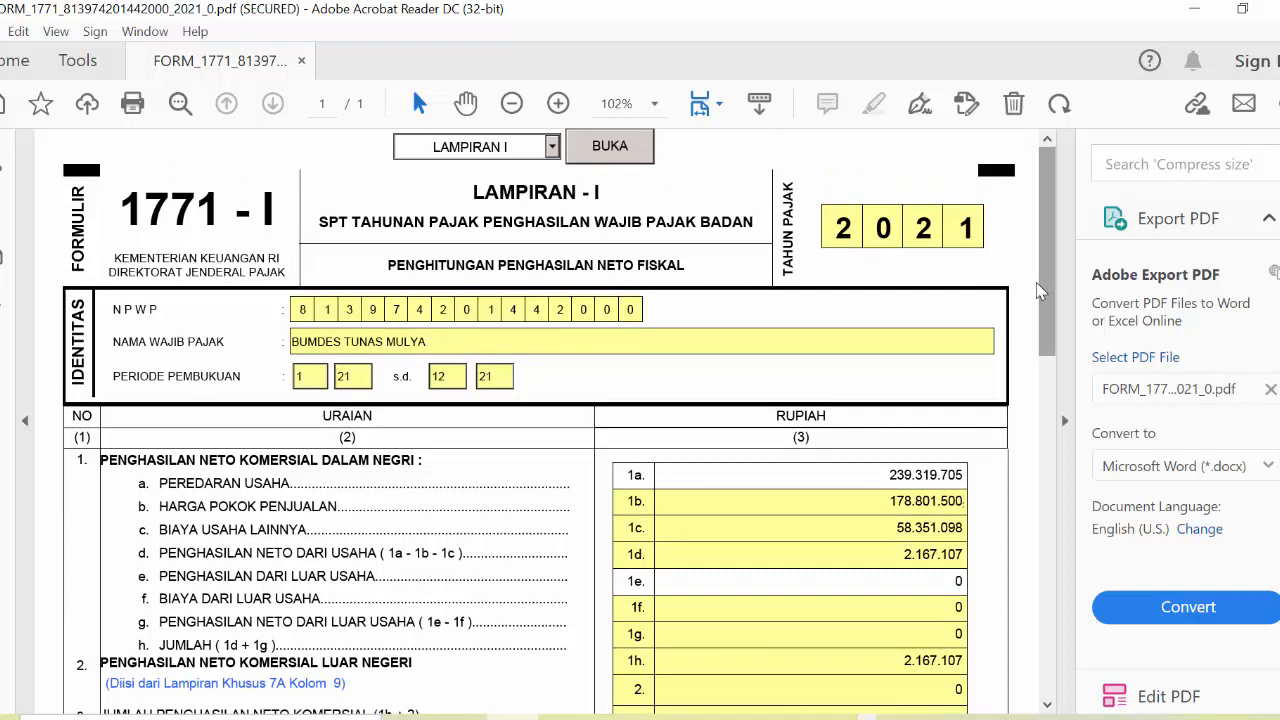
Open the Lampiran IV attachment form
{"action": "left_click", "coordinate": [551, 147]}
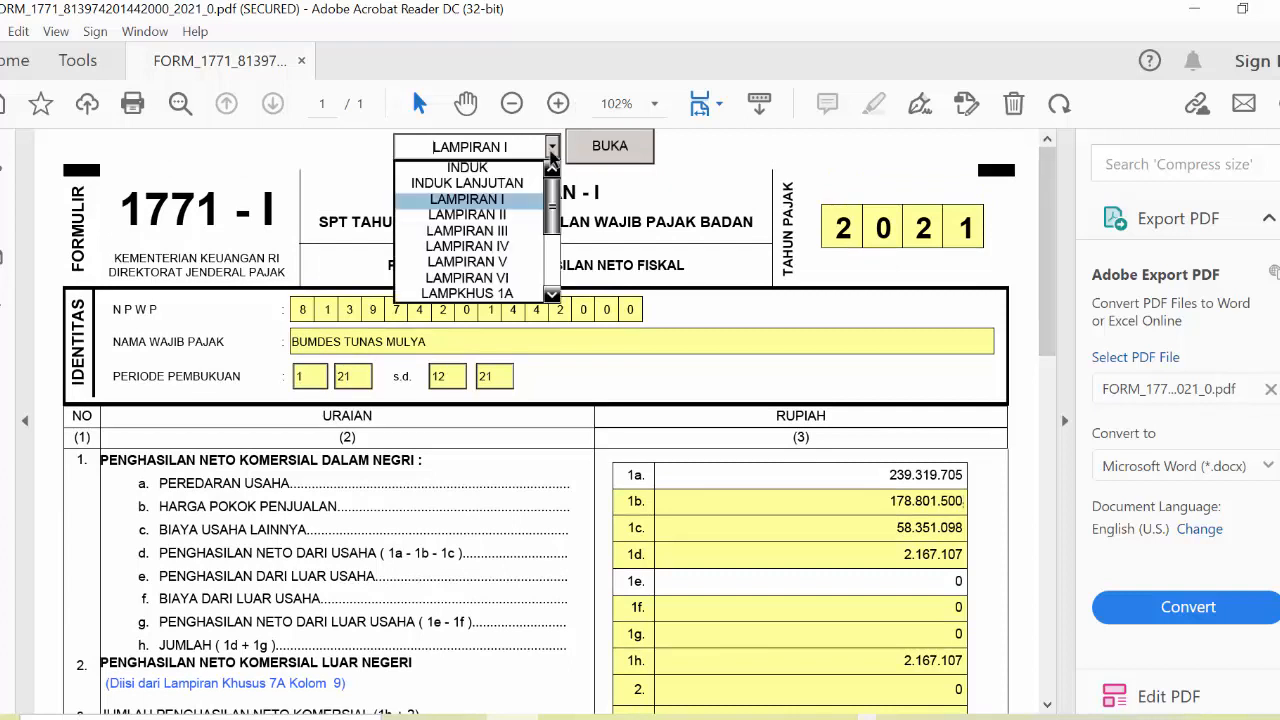
{"action": "left_click", "coordinate": [512, 246]}
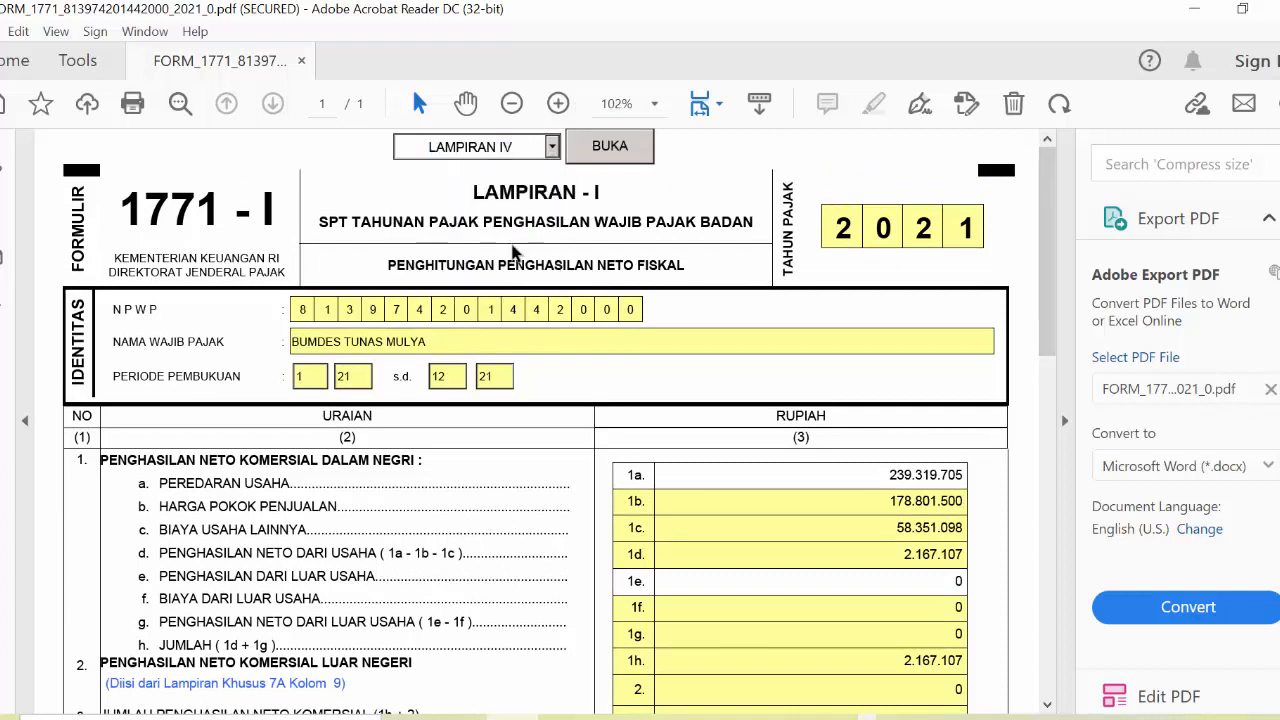
{"action": "left_click", "coordinate": [609, 147]}
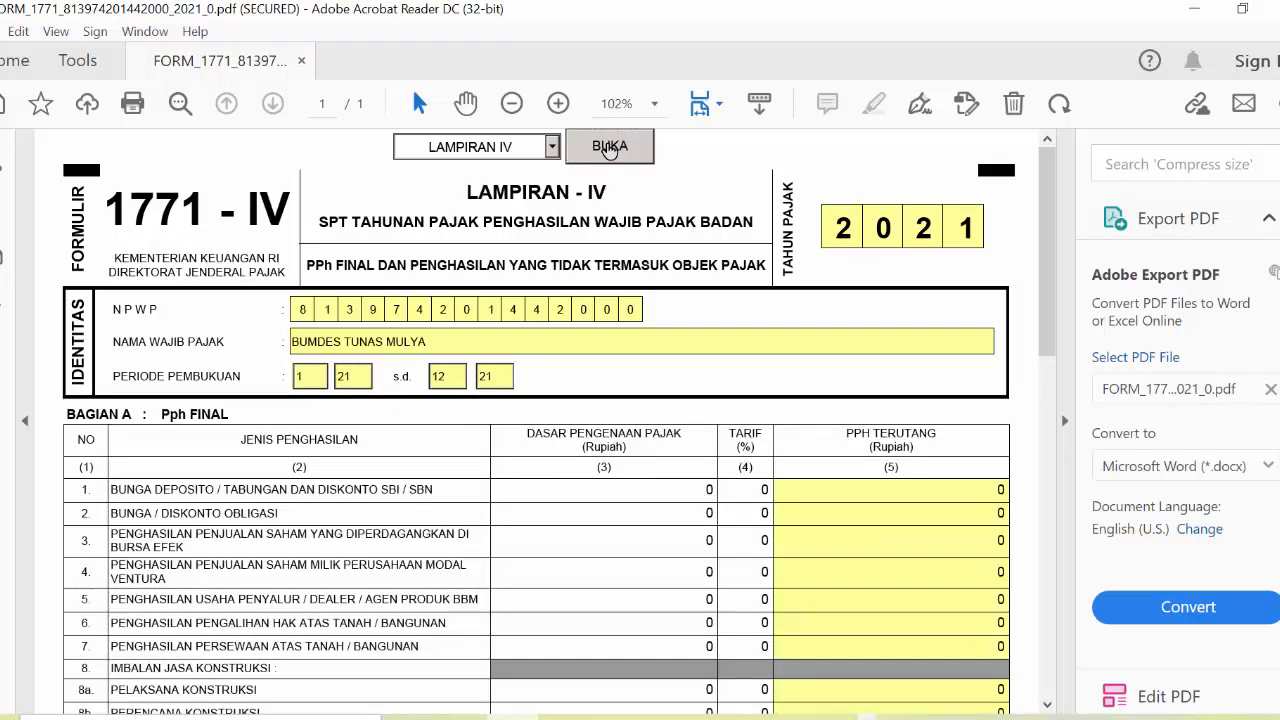
Open Lampiran III, the domestic tax credit form, then pick Lampiran II from the attachment list
{"action": "left_click", "coordinate": [552, 147]}
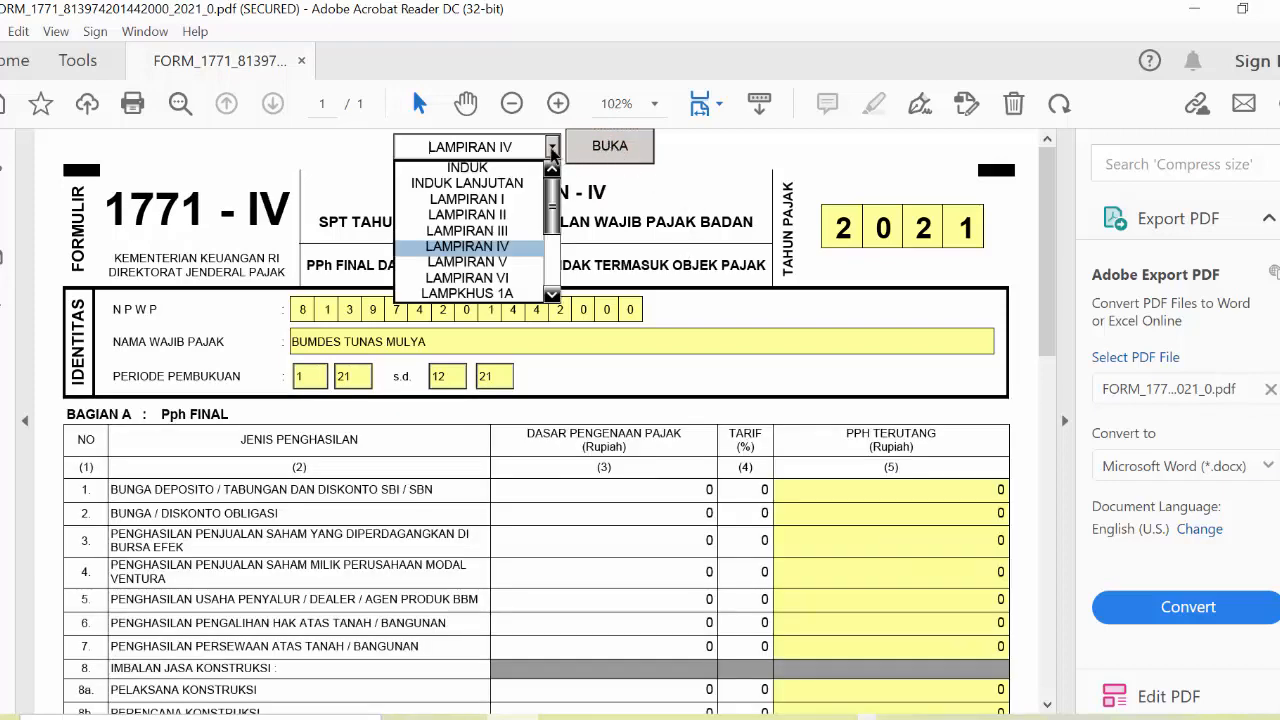
{"action": "left_click", "coordinate": [505, 230]}
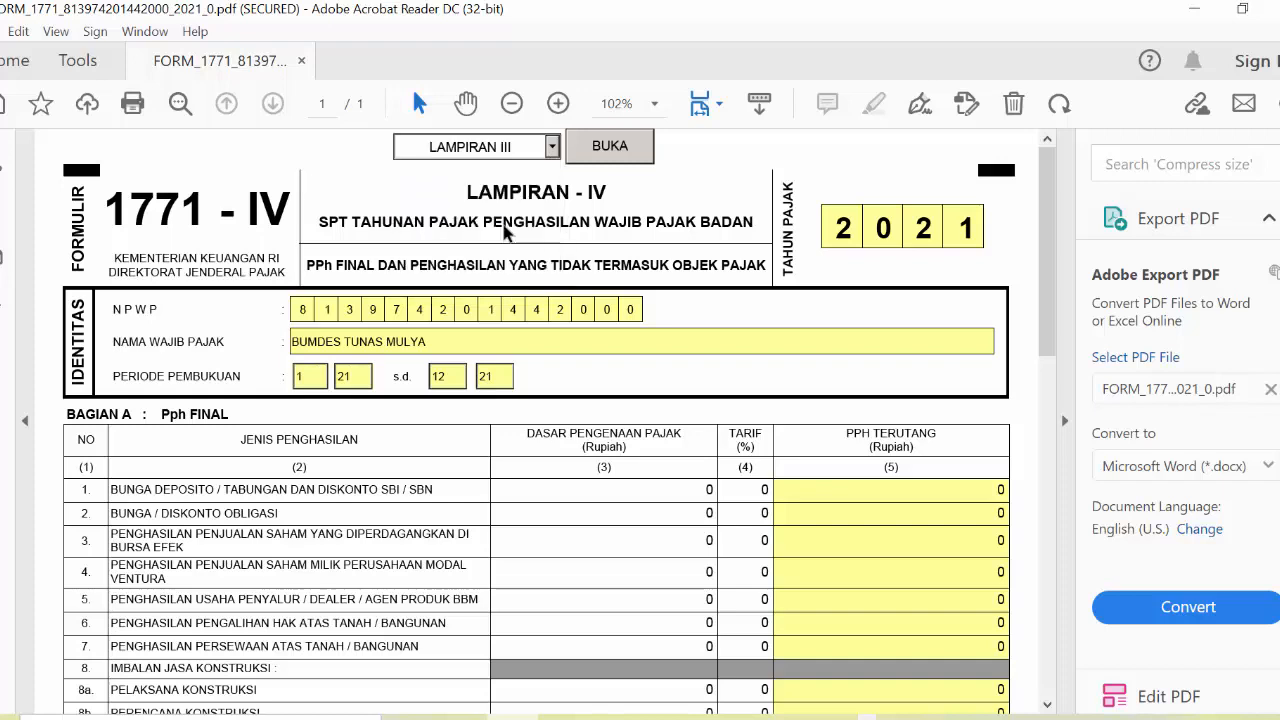
{"action": "left_click", "coordinate": [609, 148]}
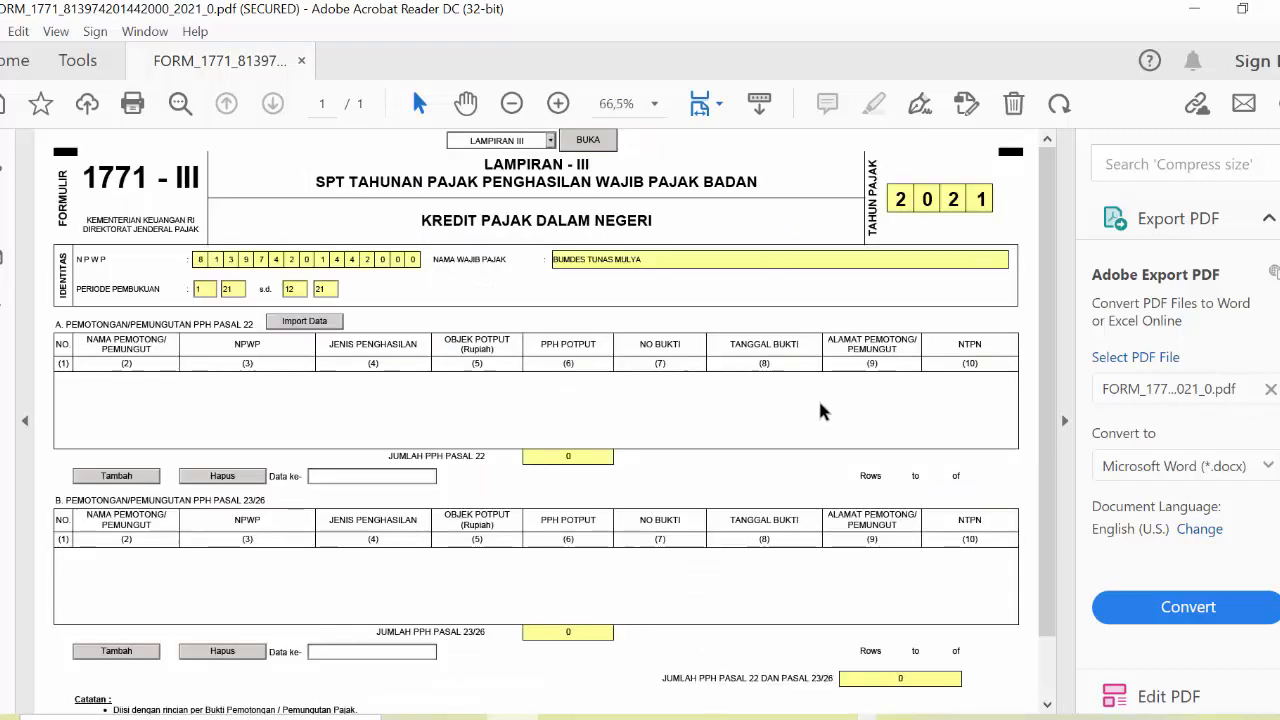
{"action": "left_click", "coordinate": [551, 144]}
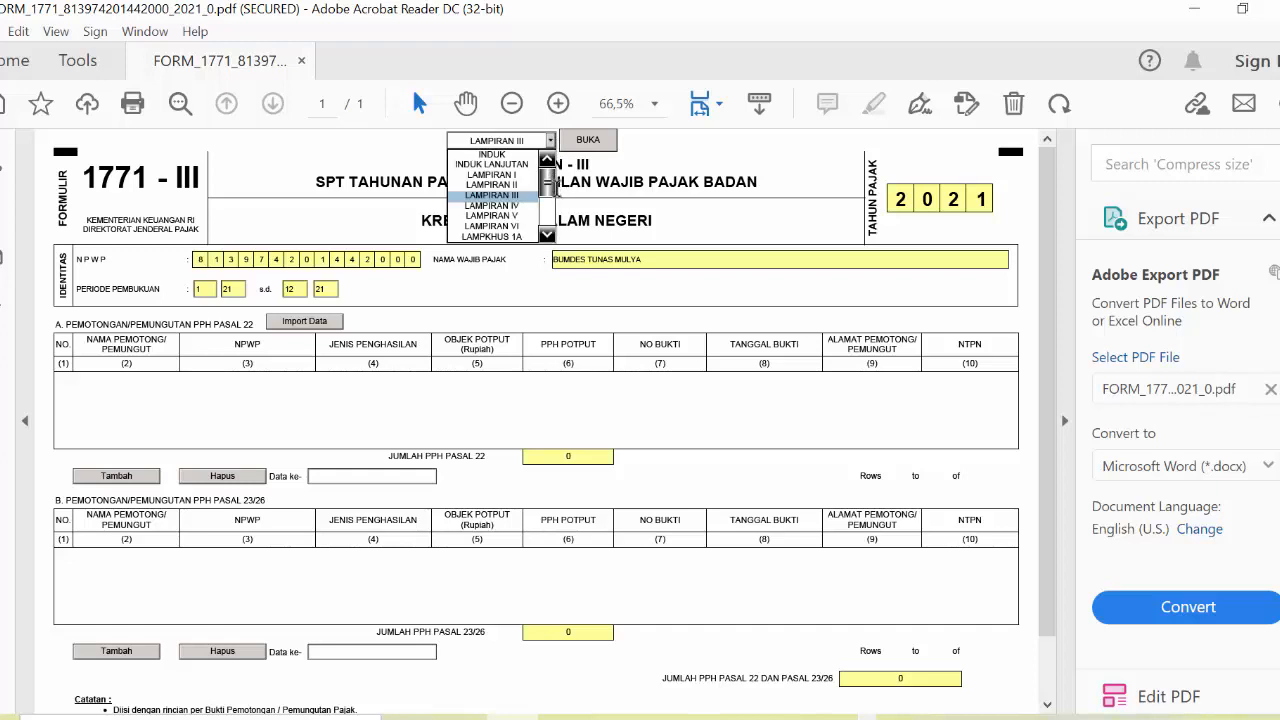
{"action": "left_click", "coordinate": [491, 185]}
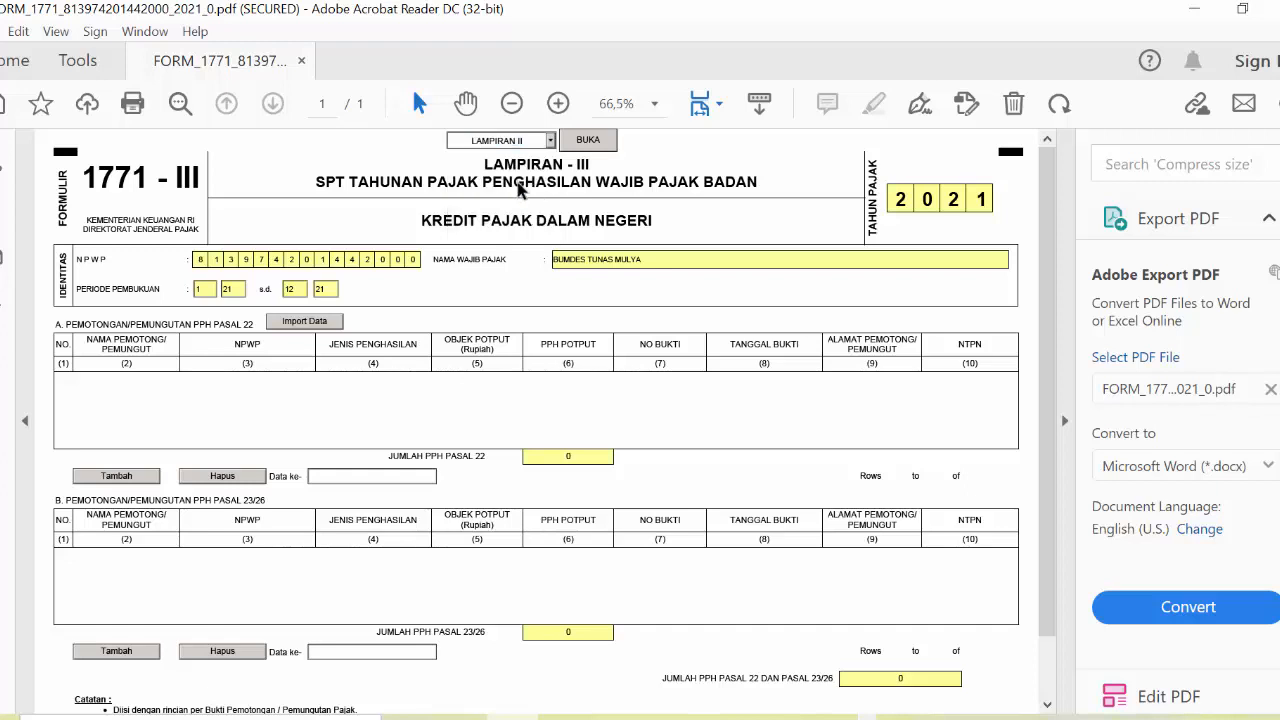
Open Lampiran II and set row 4 Biaya Usaha Lainnya to 0
{"action": "left_click", "coordinate": [588, 147]}
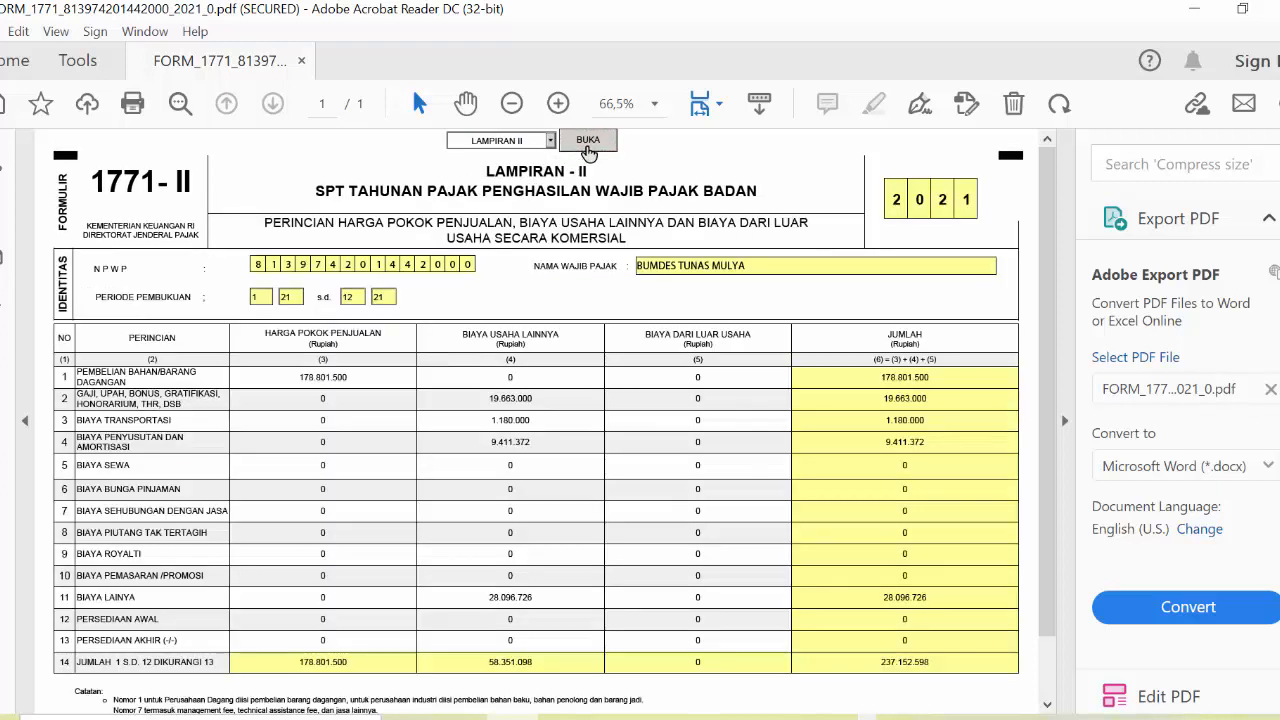
{"action": "left_click", "coordinate": [537, 440]}
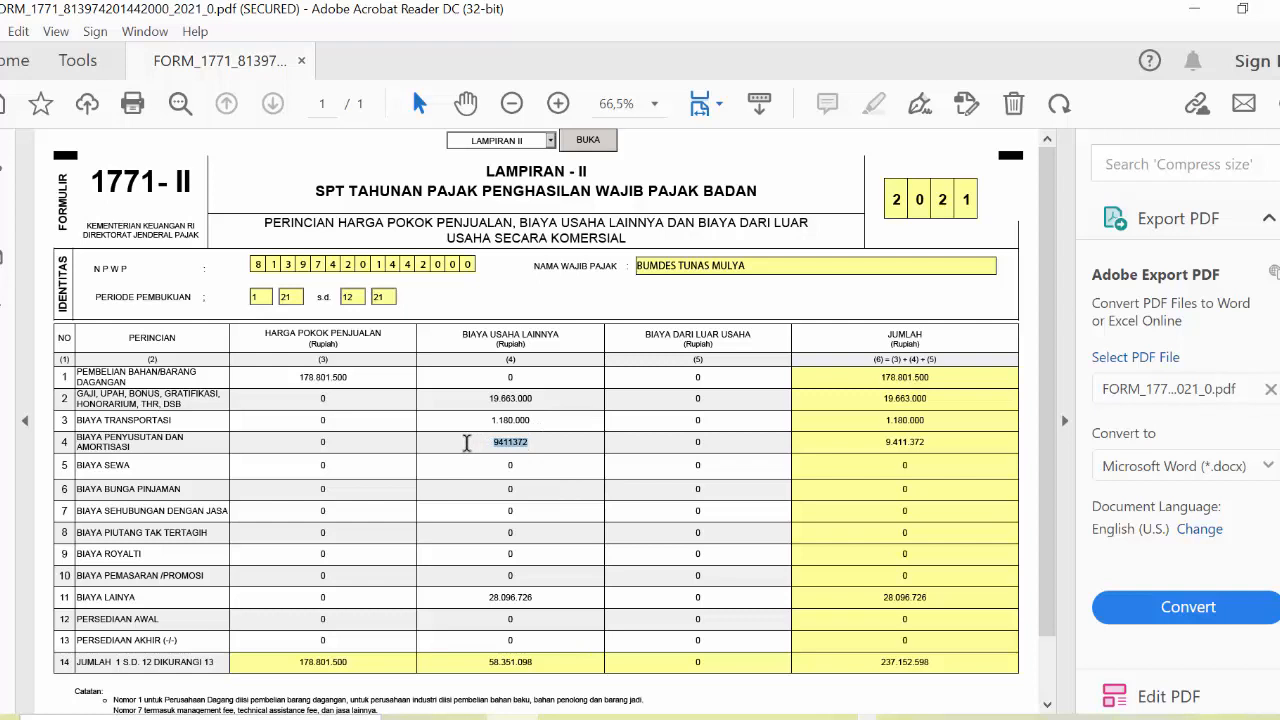
{"action": "type", "text": "0"}
{"action": "key", "text": "Tab"}
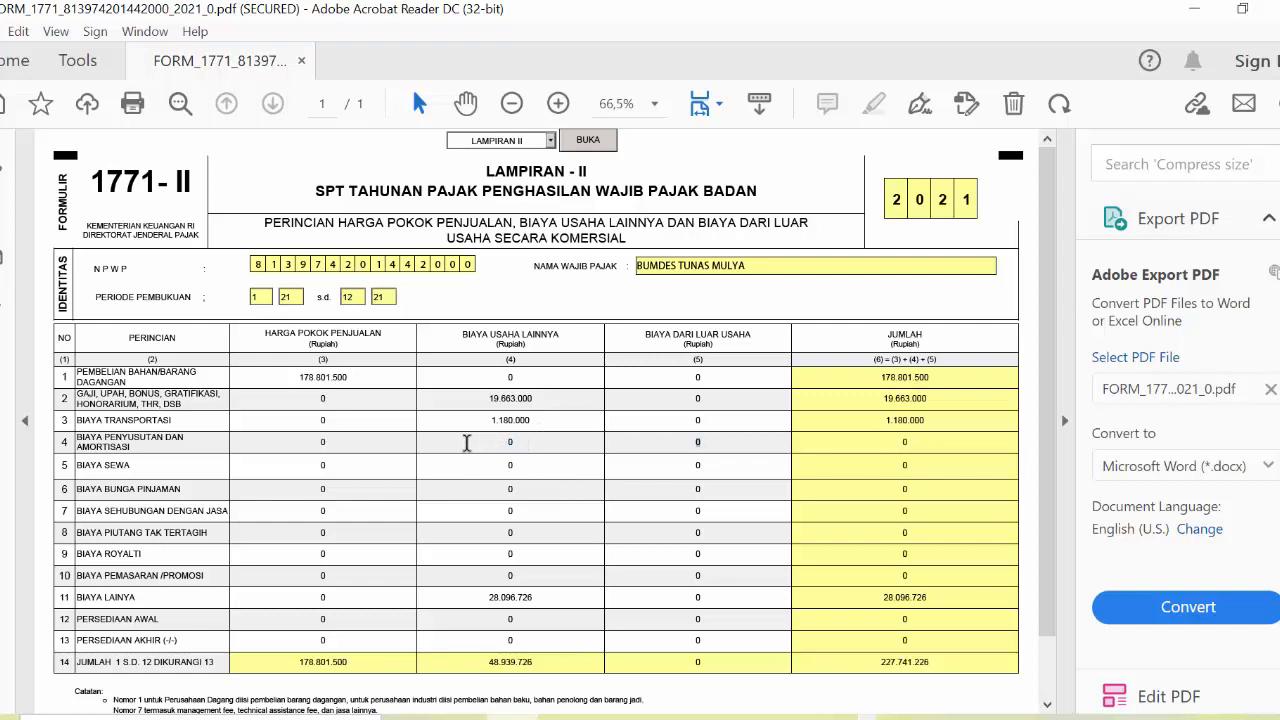
Reopen Lampiran I and review other costs 48.939.726 and net fiscal income 2.167.107
{"action": "left_click", "coordinate": [549, 145]}
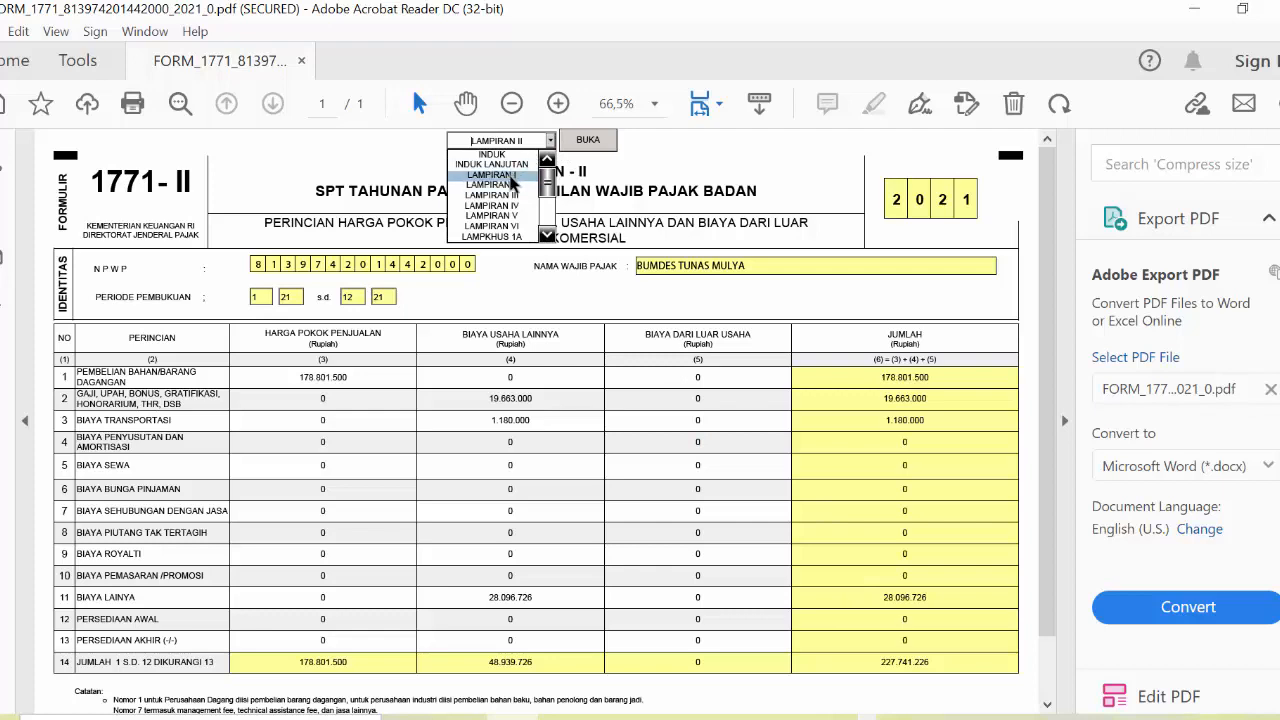
{"action": "left_click", "coordinate": [510, 177]}
{"action": "left_click", "coordinate": [587, 145]}
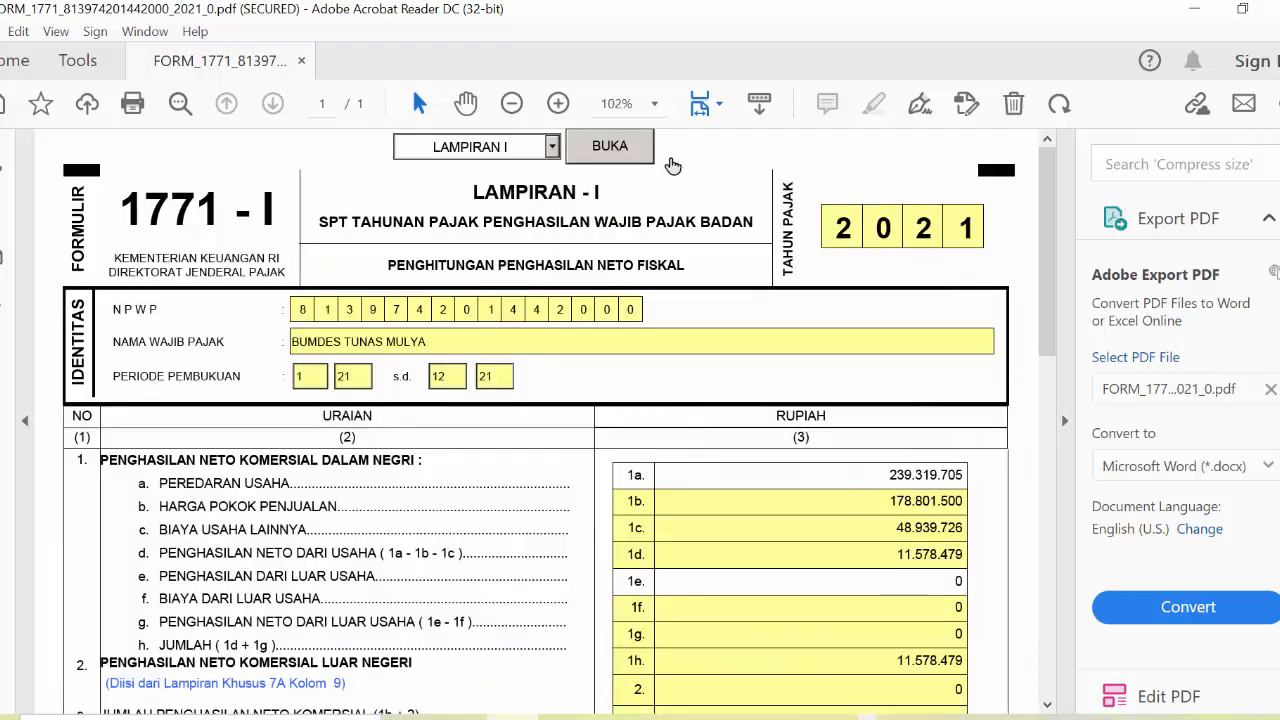
{"action": "left_click_drag", "start_coordinate": [1045, 306], "coordinate": [1080, 640]}
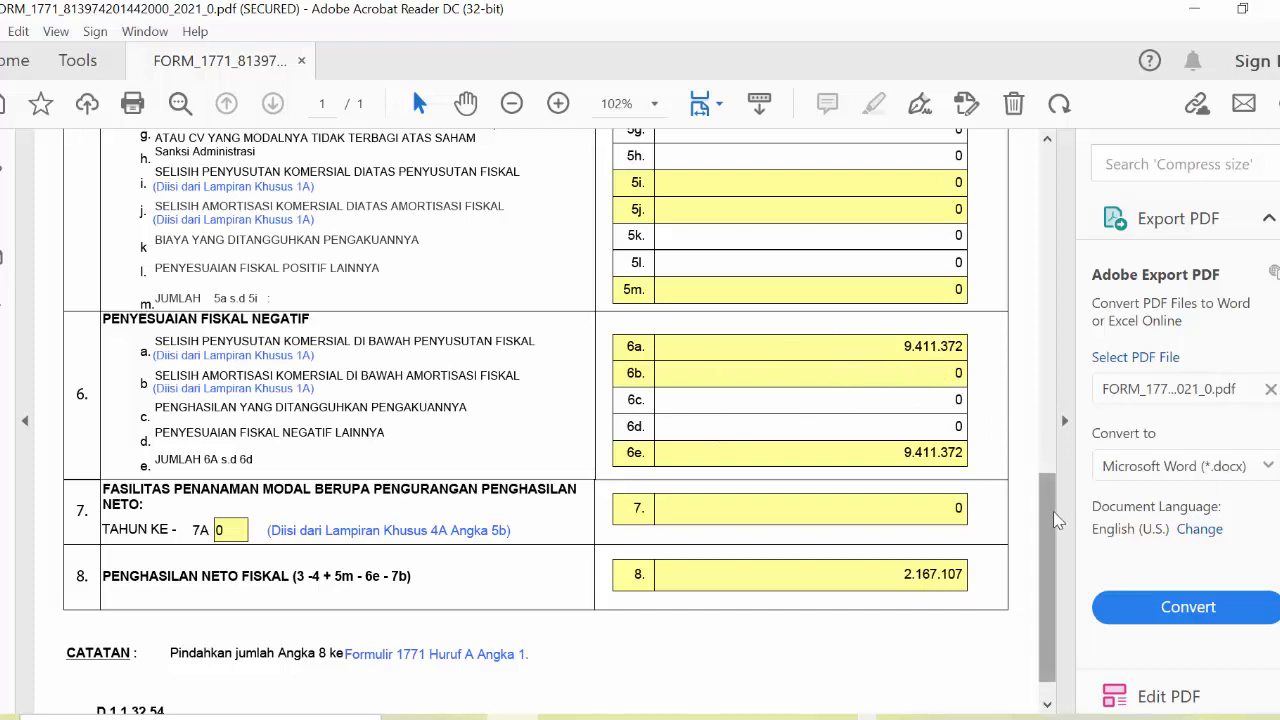
{"action": "left_click", "coordinate": [1052, 473]}
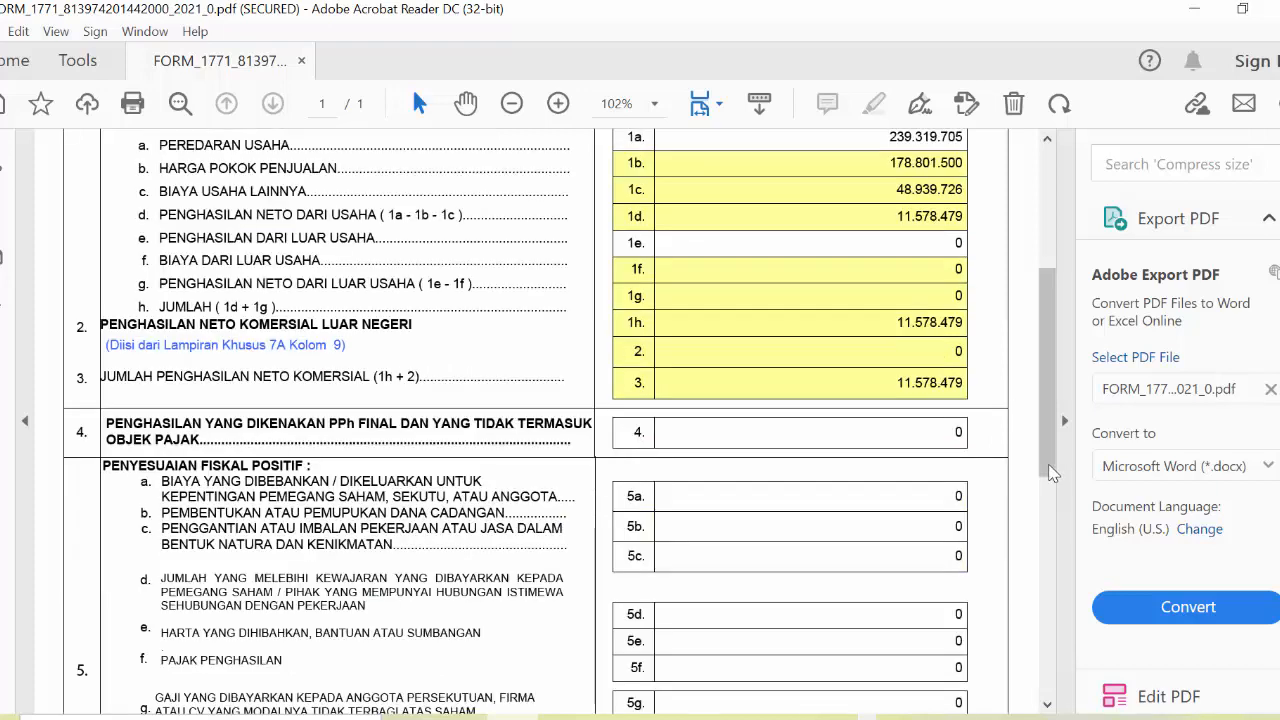
{"action": "left_click_drag", "start_coordinate": [1052, 473], "coordinate": [1050, 706]}
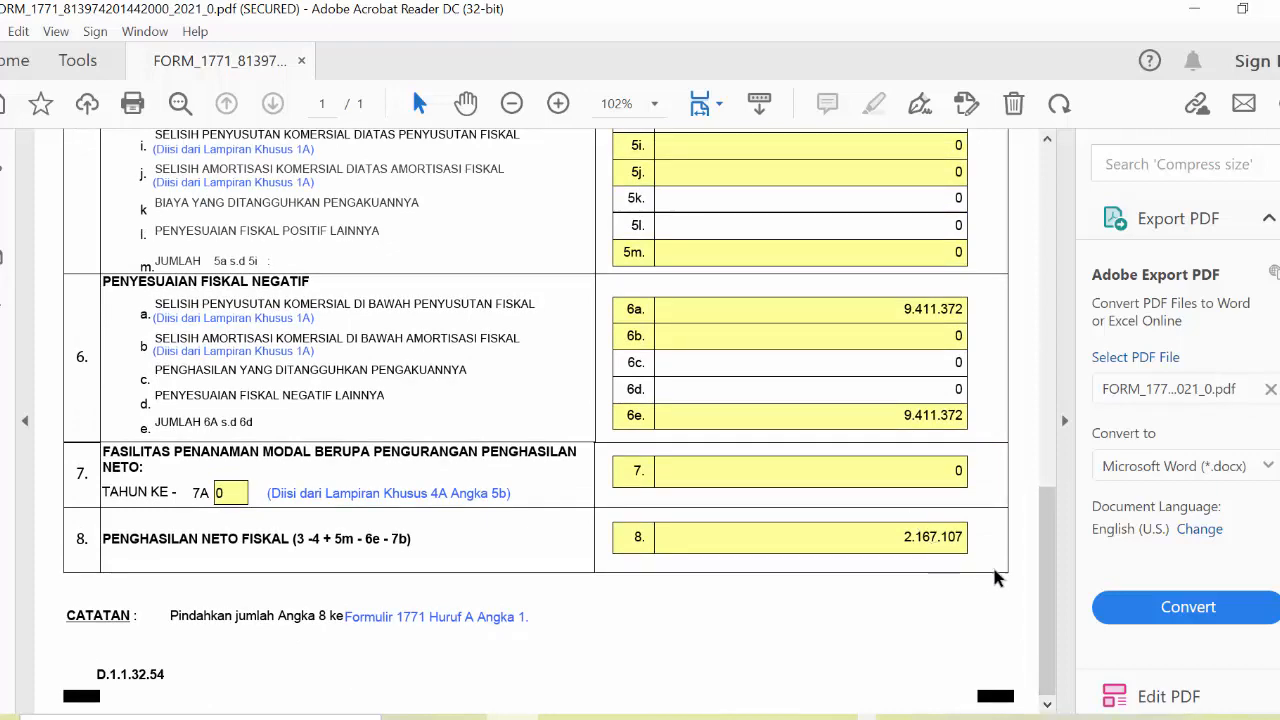
{"action": "left_click_drag", "start_coordinate": [1045, 597], "coordinate": [1033, 250]}
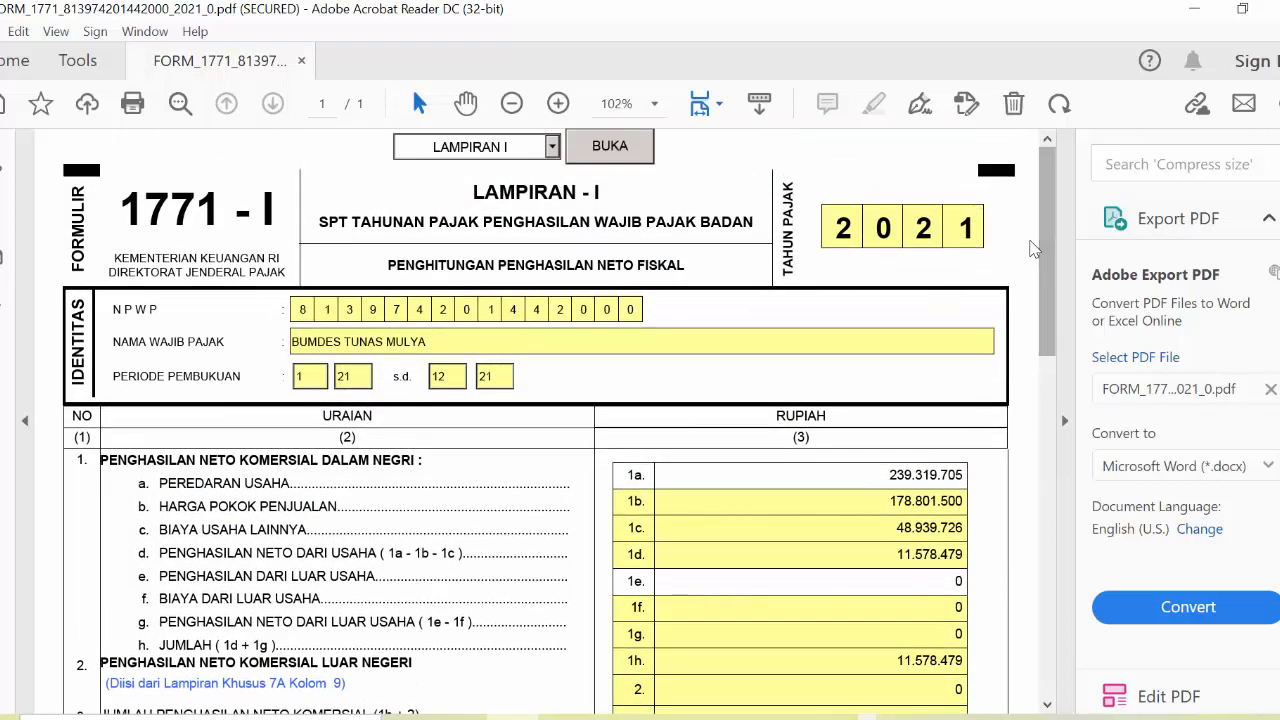
Open the Induk Lanjutan page and scroll down to the PERNYATAAN statement's place field
{"action": "left_click", "coordinate": [553, 148]}
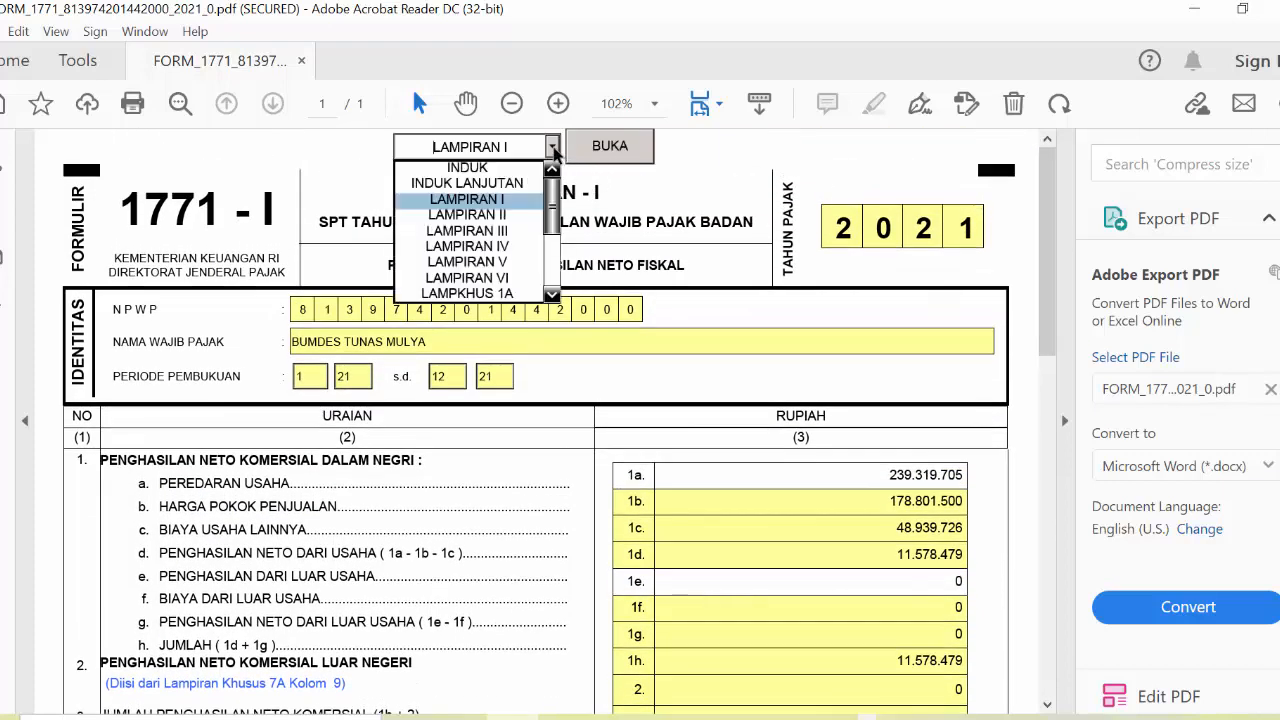
{"action": "left_click", "coordinate": [498, 185]}
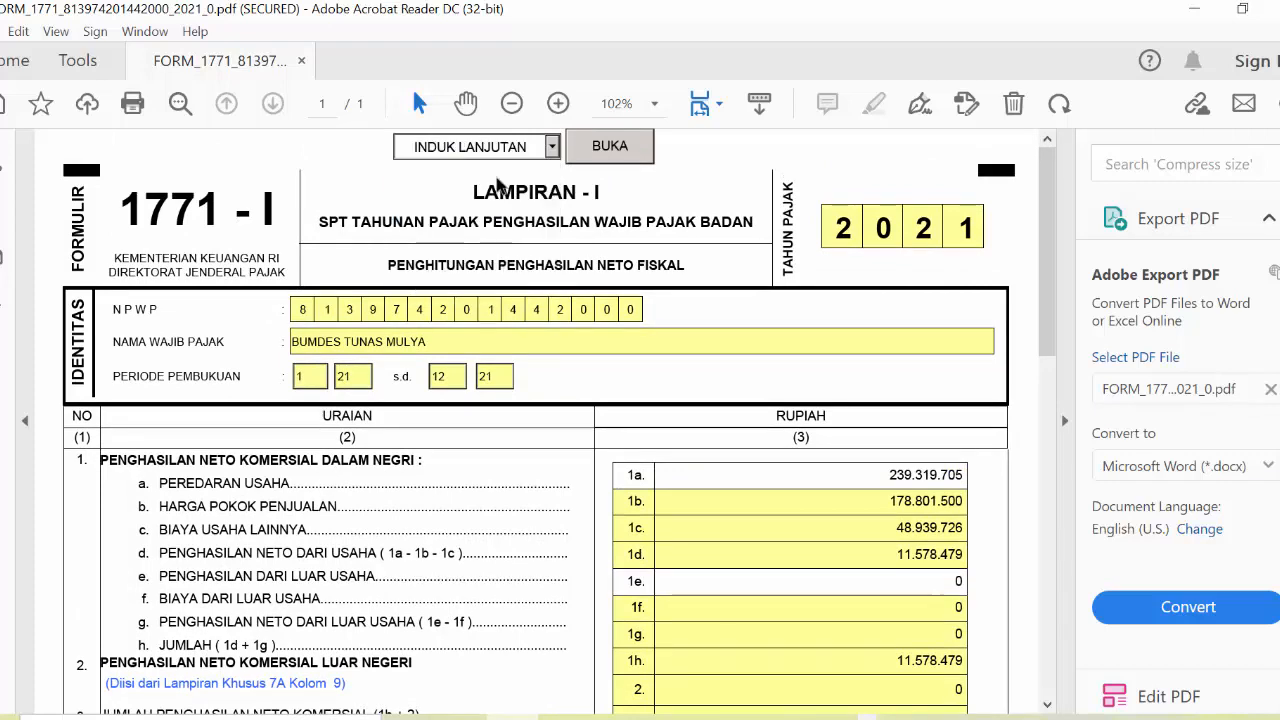
{"action": "left_click", "coordinate": [607, 147]}
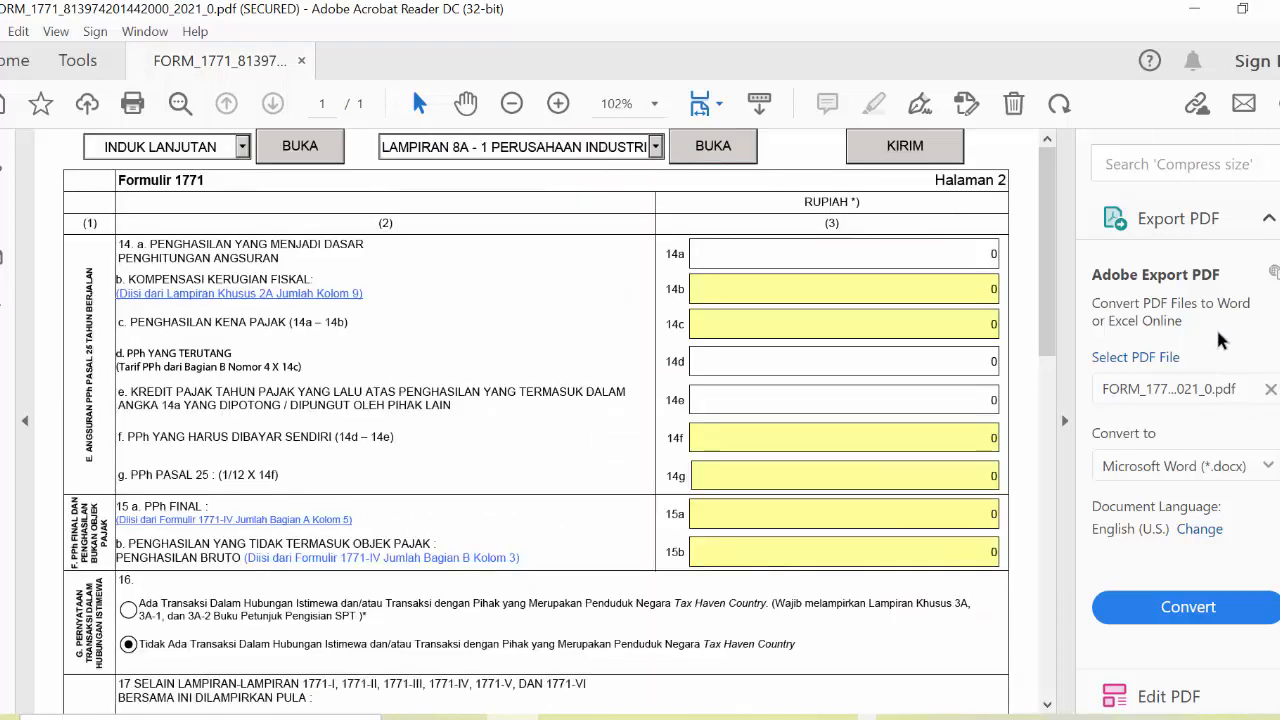
{"action": "left_click_drag", "start_coordinate": [1046, 243], "coordinate": [1076, 567]}
{"action": "left_click_drag", "start_coordinate": [1085, 474], "coordinate": [1086, 269]}
{"action": "mouse_move", "coordinate": [1082, 243]}
{"action": "left_mouse_down"}
{"action": "mouse_move", "coordinate": [1134, 459]}
{"action": "mouse_move", "coordinate": [1139, 602]}
{"action": "left_mouse_up"}
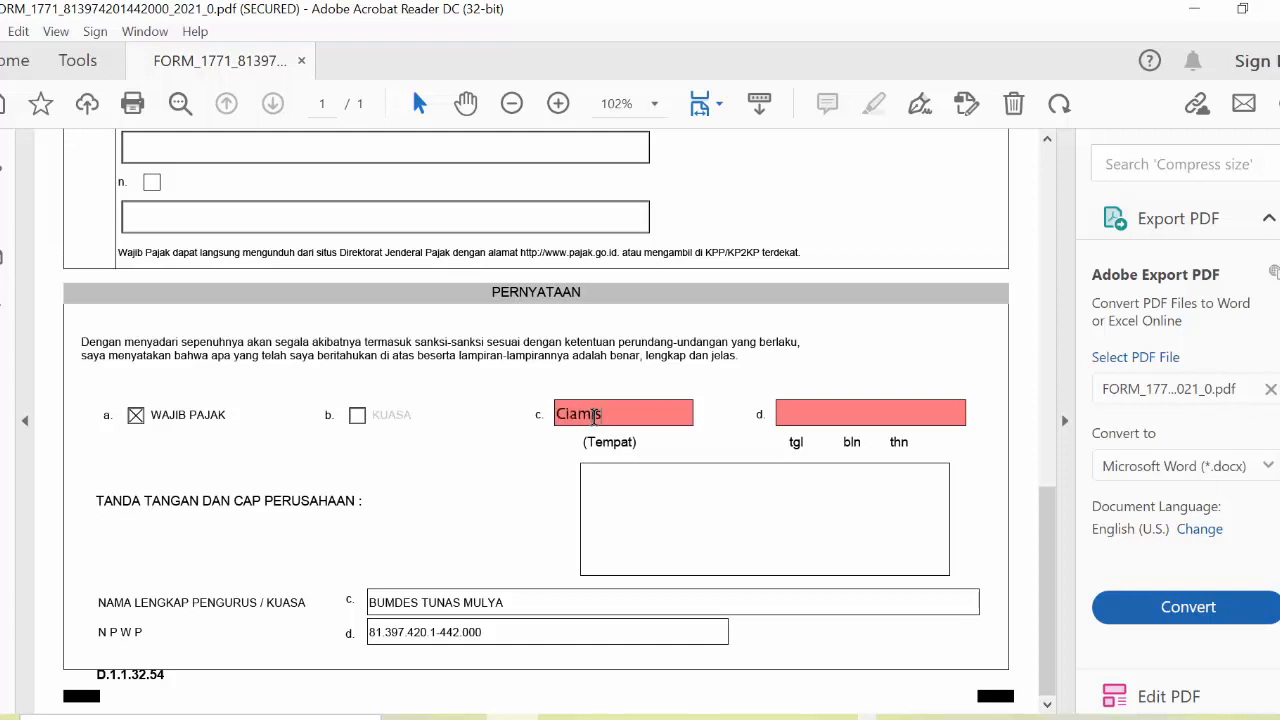
Commit statement place CIAMIS and set the statement date to 05/03/2022
{"action": "key", "text": "Tab"}
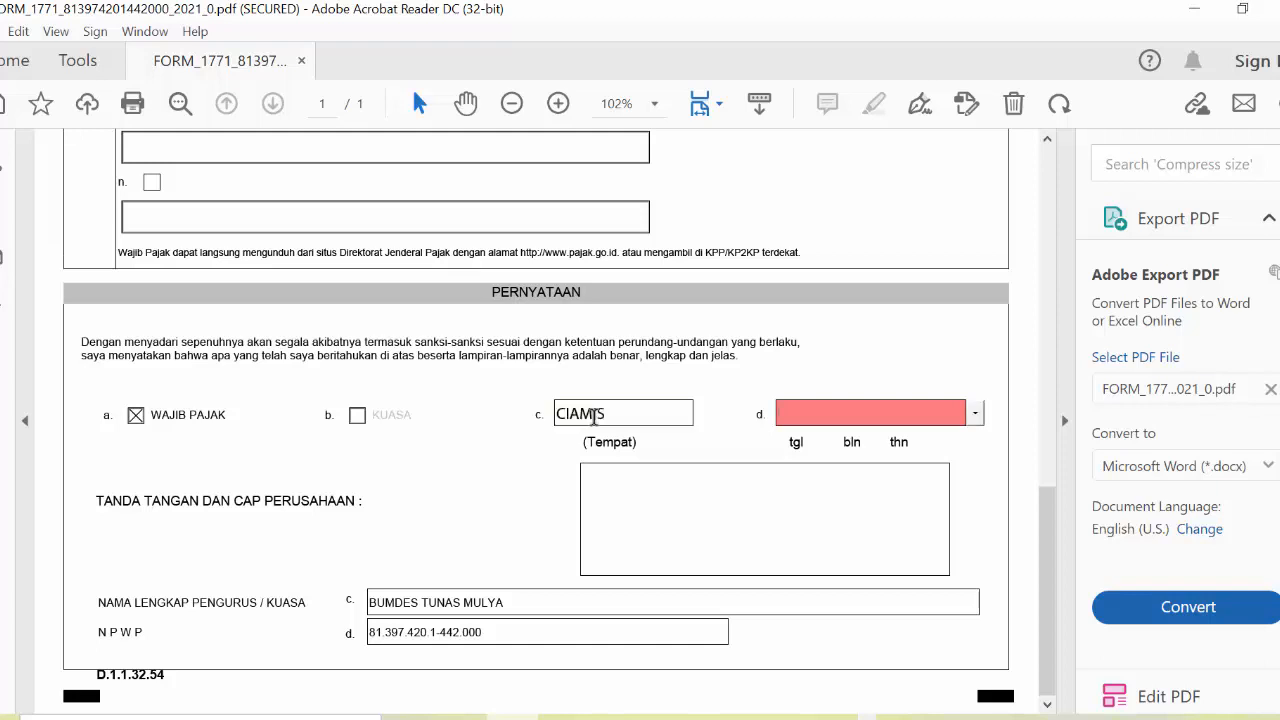
{"action": "left_click", "coordinate": [975, 418]}
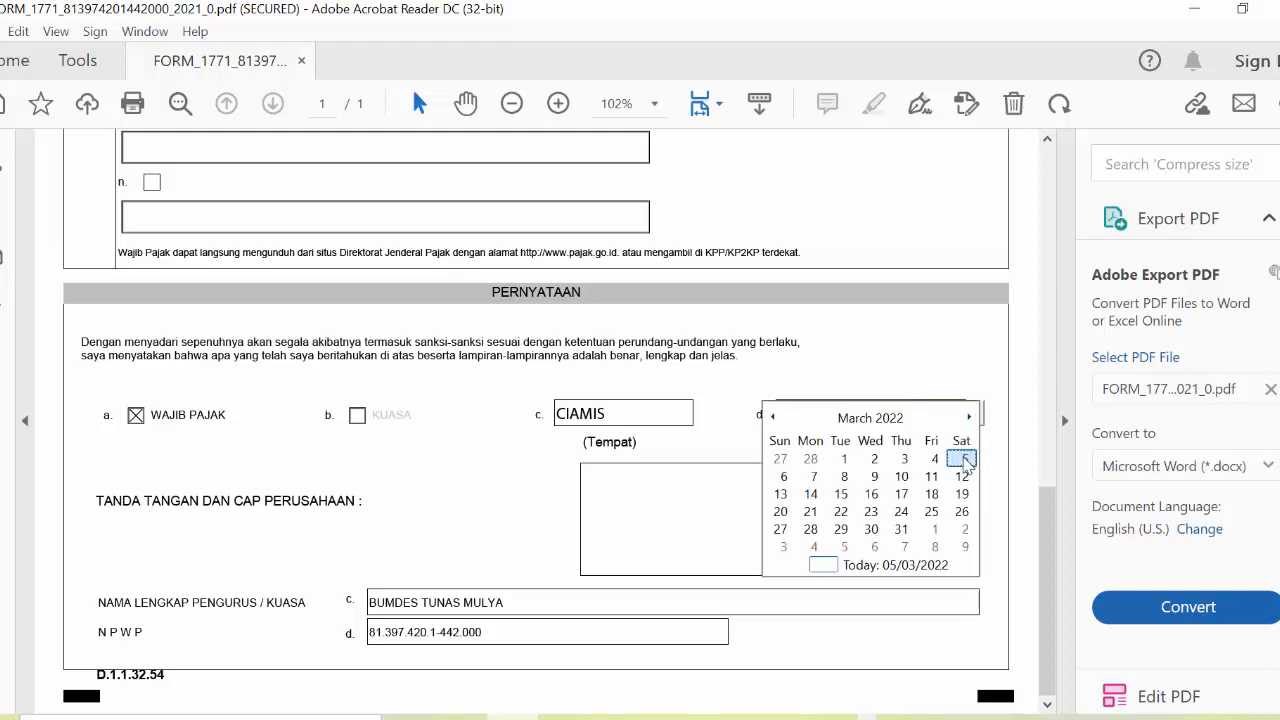
{"action": "left_click", "coordinate": [814, 479]}
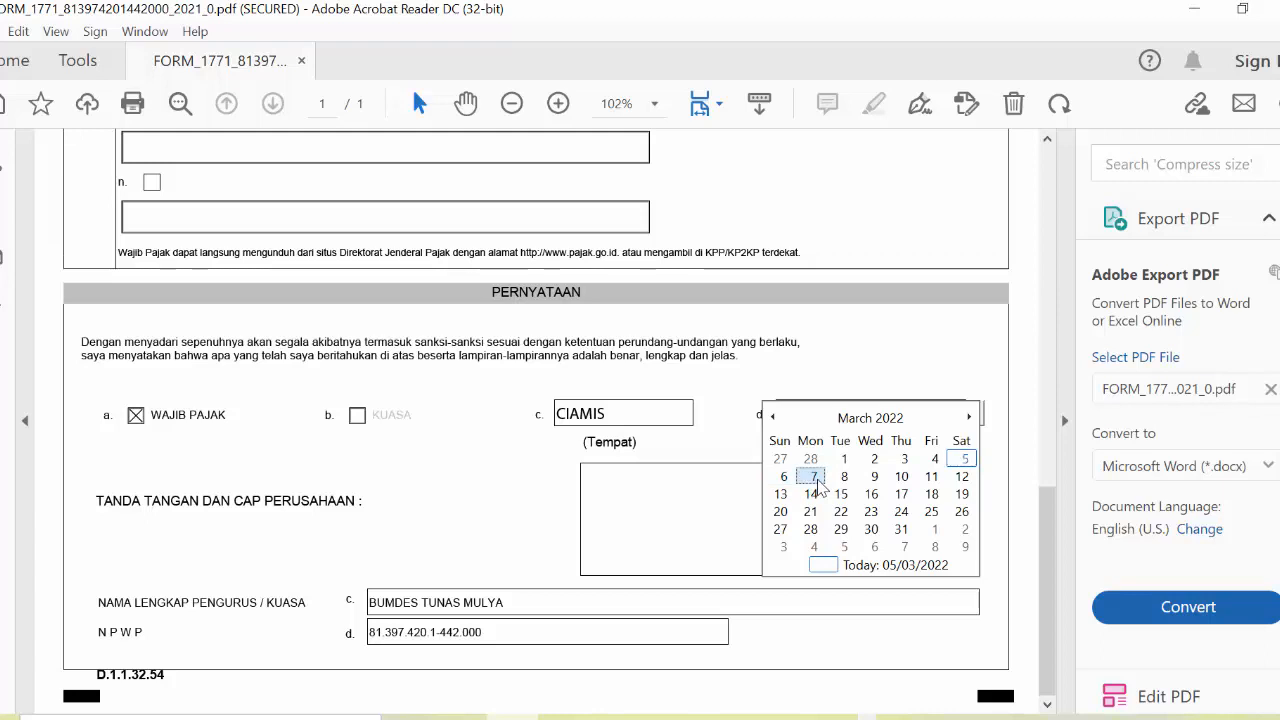
{"action": "left_click", "coordinate": [872, 405]}
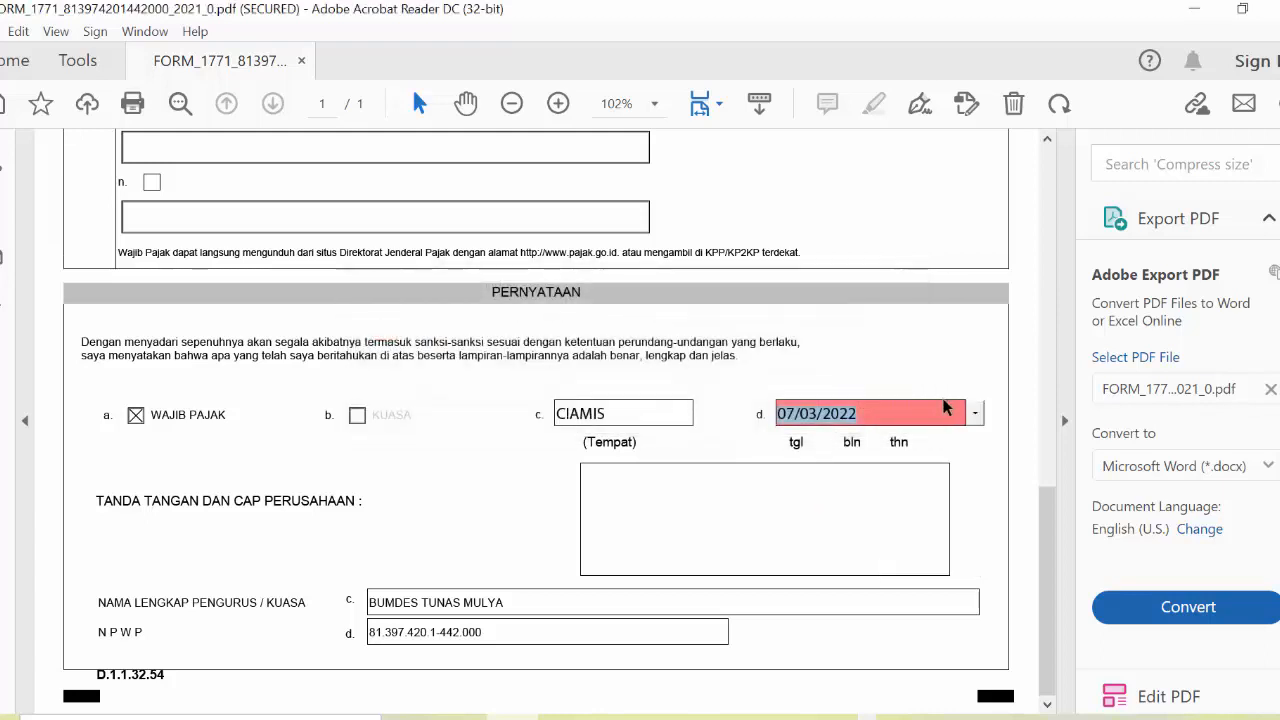
{"action": "left_click", "coordinate": [970, 414]}
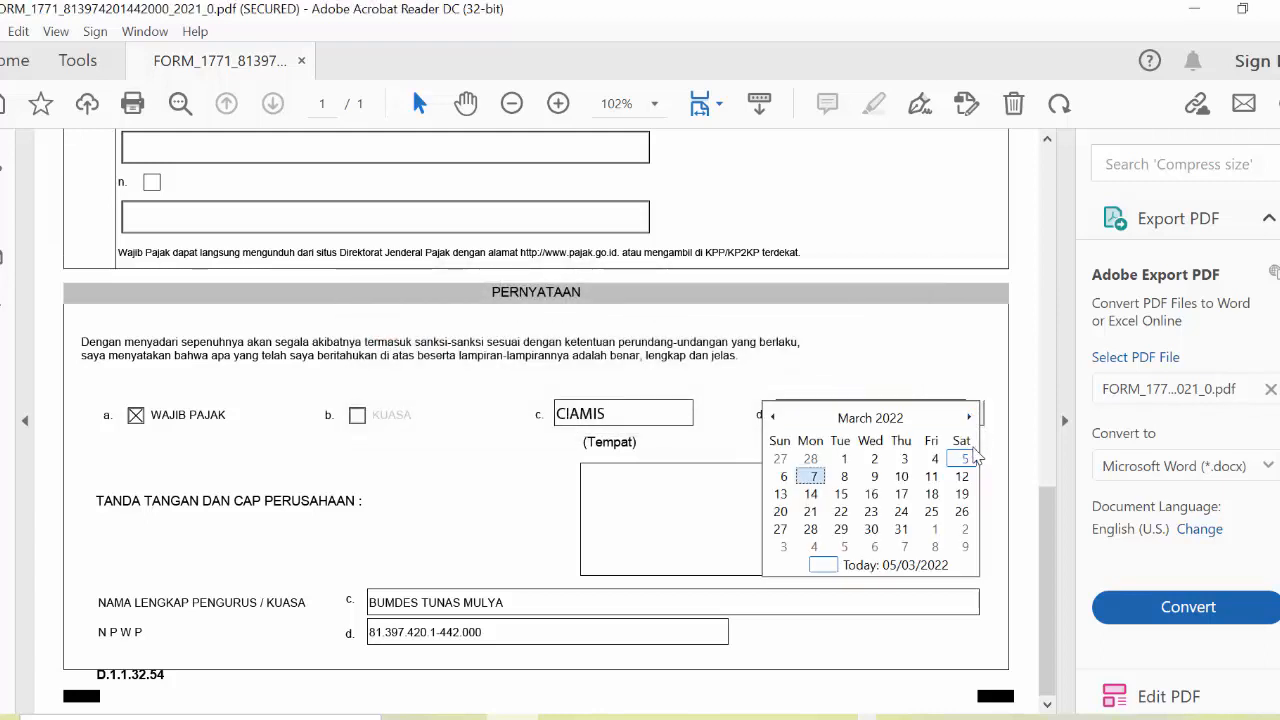
{"action": "left_click", "coordinate": [963, 459]}
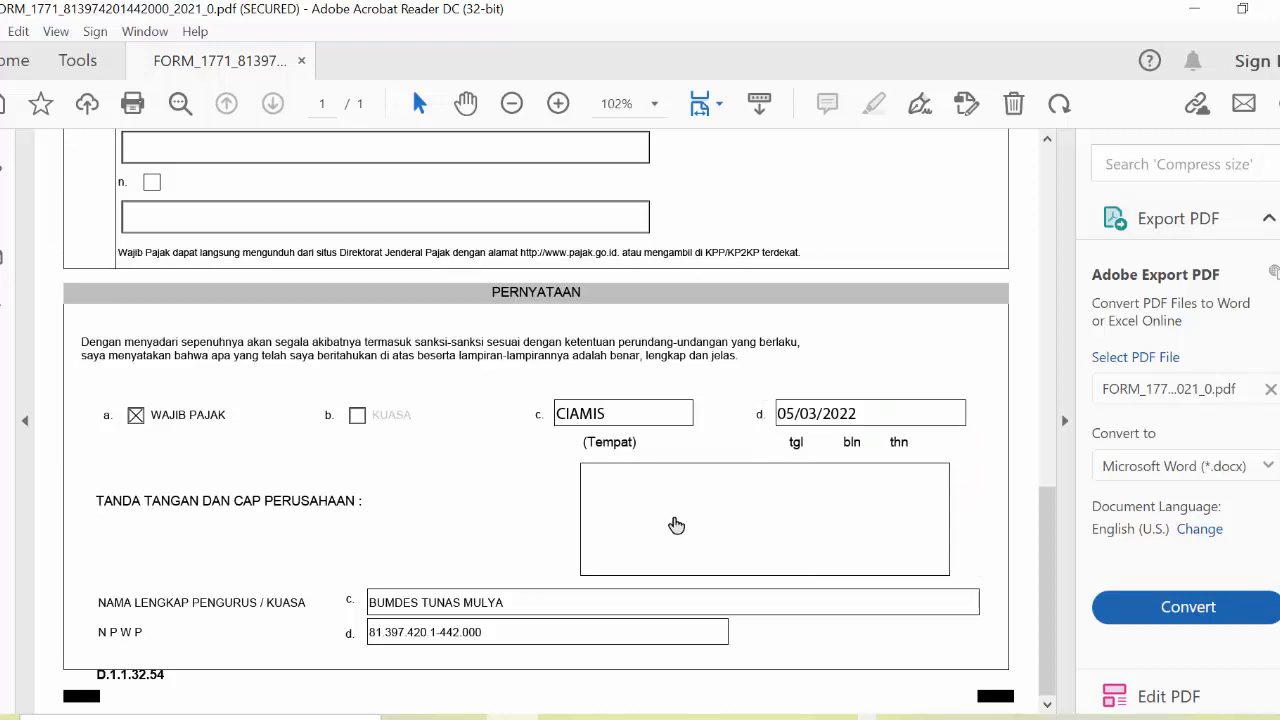
{"action": "mouse_move", "coordinate": [1046, 686]}
{"action": "left_mouse_down"}
{"action": "mouse_move", "coordinate": [1044, 488]}
{"action": "mouse_move", "coordinate": [1046, 690]}
{"action": "left_mouse_up"}
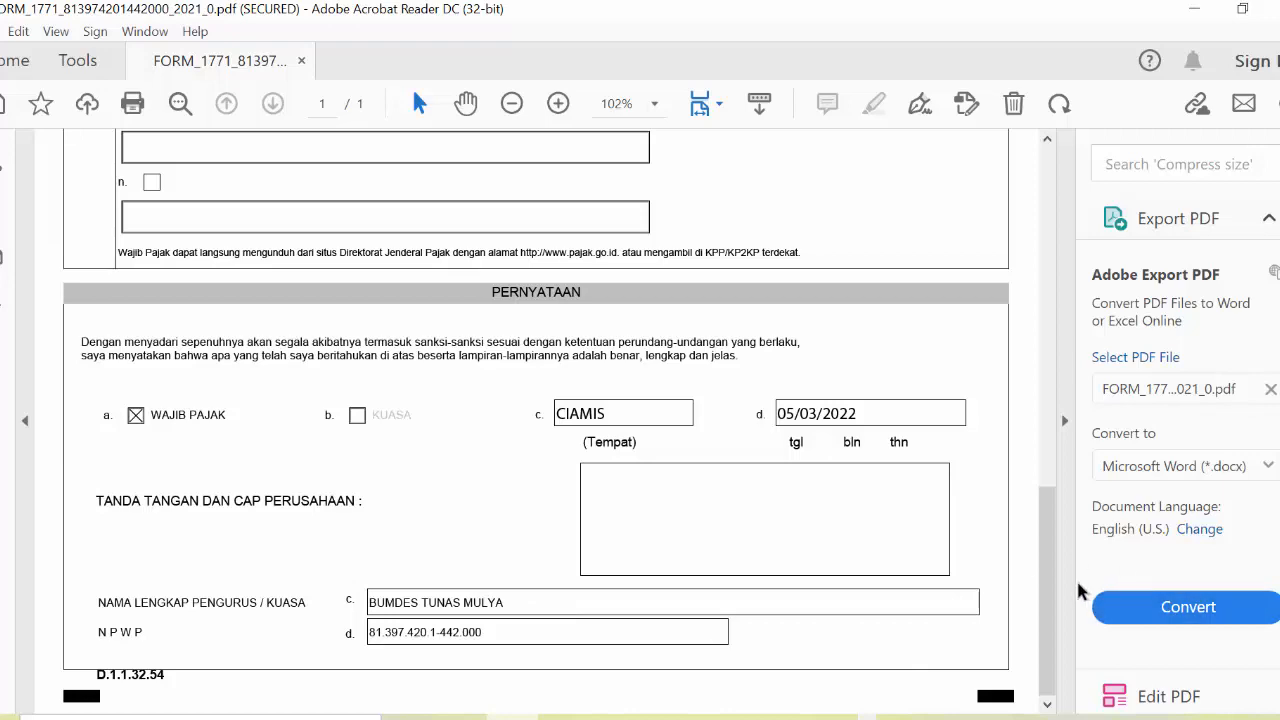
{"action": "left_click_drag", "start_coordinate": [1045, 584], "coordinate": [1060, 200]}
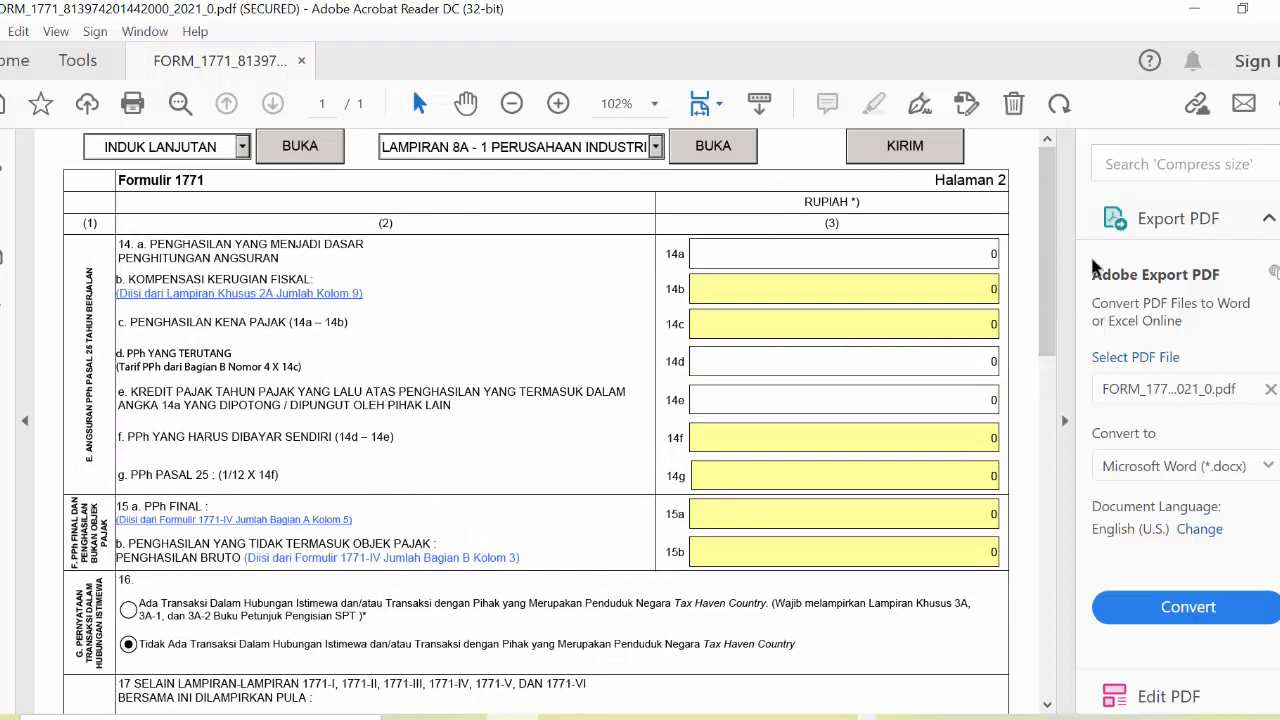
Return to the top of Halaman 2 and select Lampiran 8A - 2 Perusahaan Dagang
{"action": "left_click_drag", "start_coordinate": [1040, 271], "coordinate": [1037, 678]}
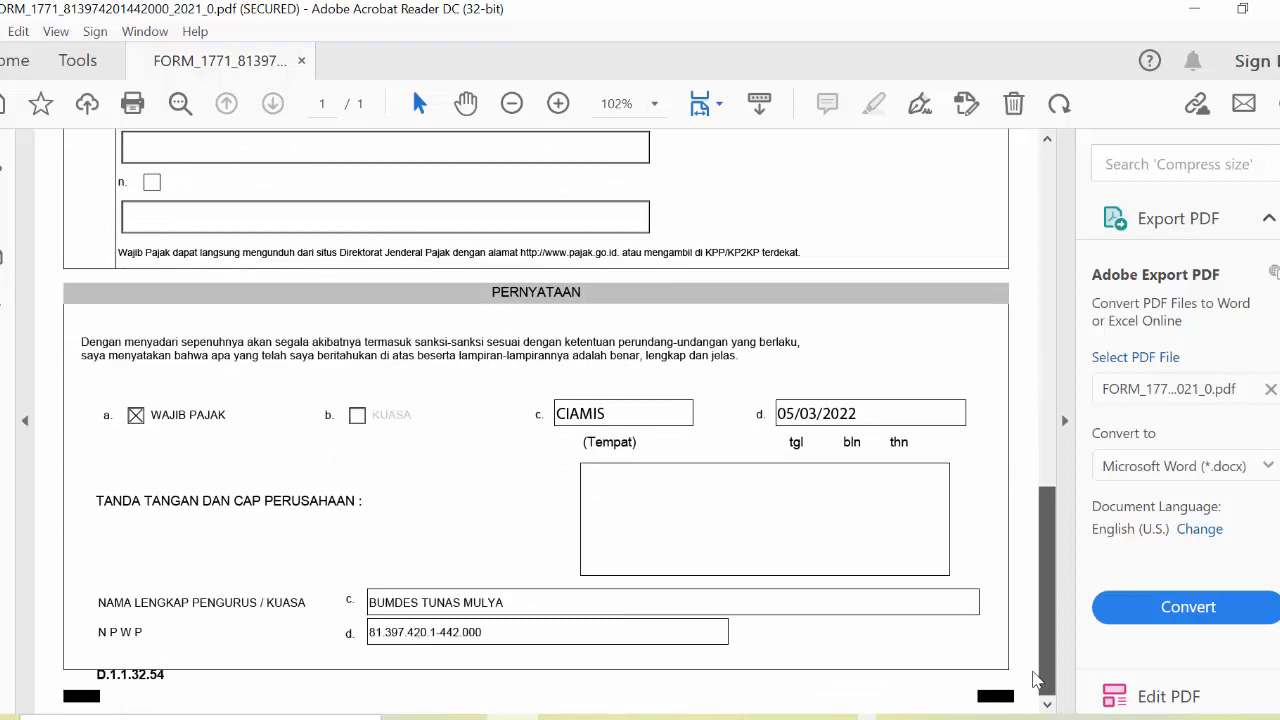
{"action": "left_click_drag", "start_coordinate": [1037, 678], "coordinate": [1044, 233]}
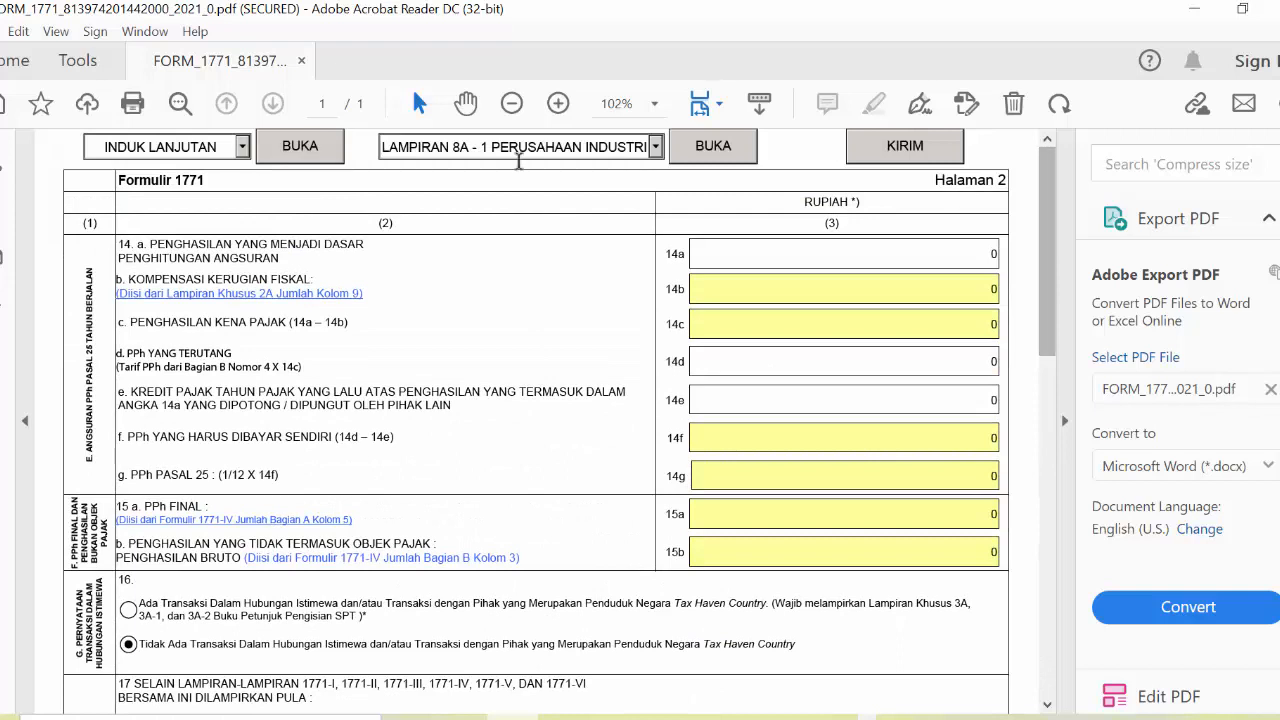
{"action": "left_click", "coordinate": [656, 150]}
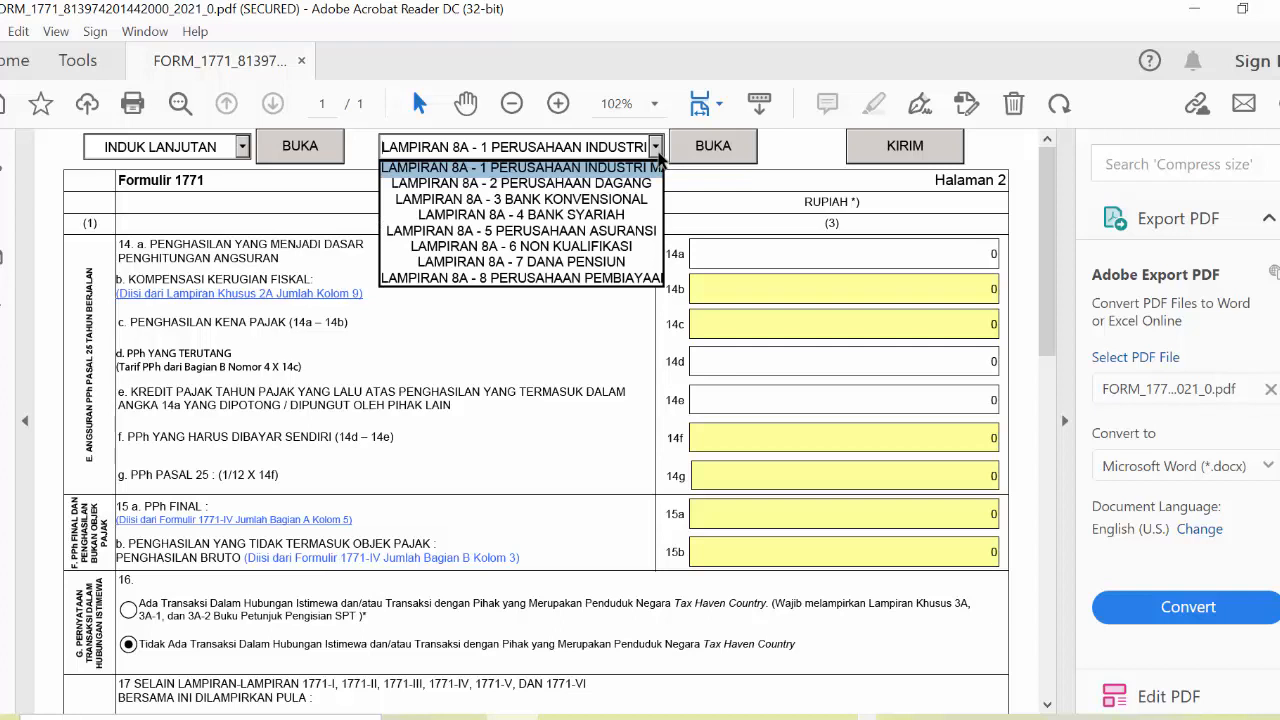
{"action": "left_click", "coordinate": [592, 185]}
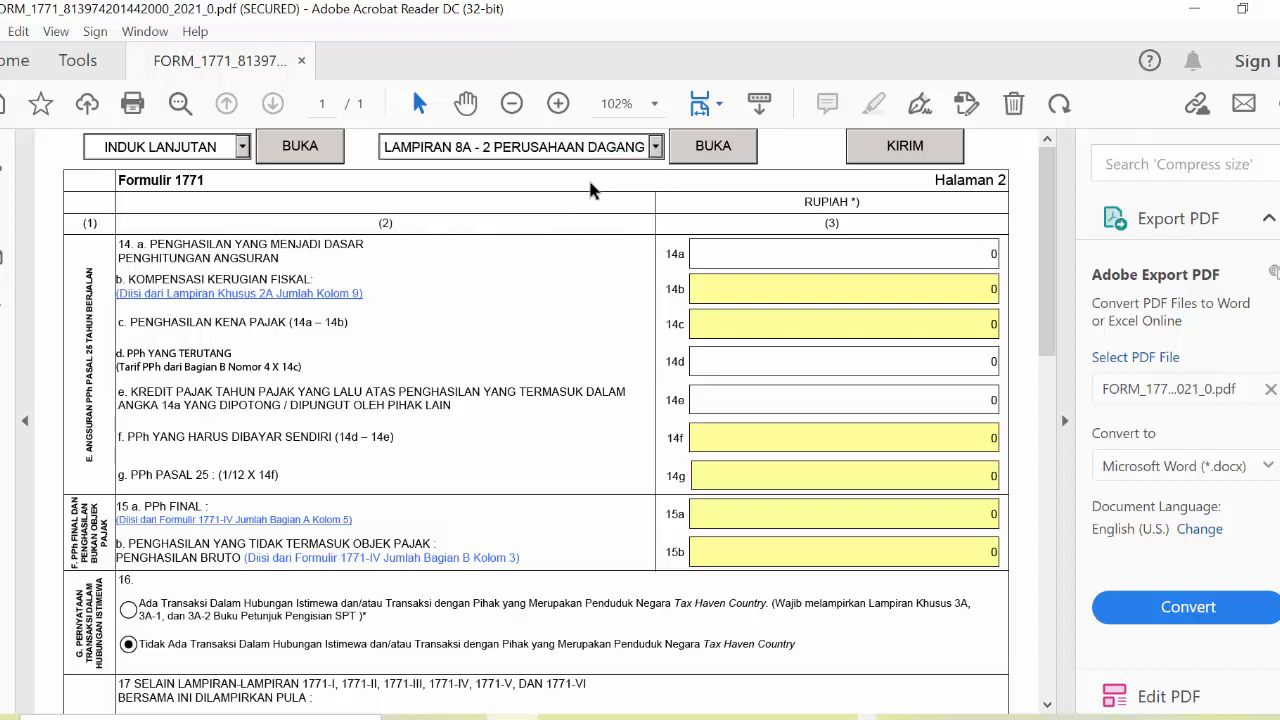
Open Lampiran 8A-2 and enter Pembelian 178.801.500, bringing Laba Bersih to 60.518.205
{"action": "left_click", "coordinate": [727, 148]}
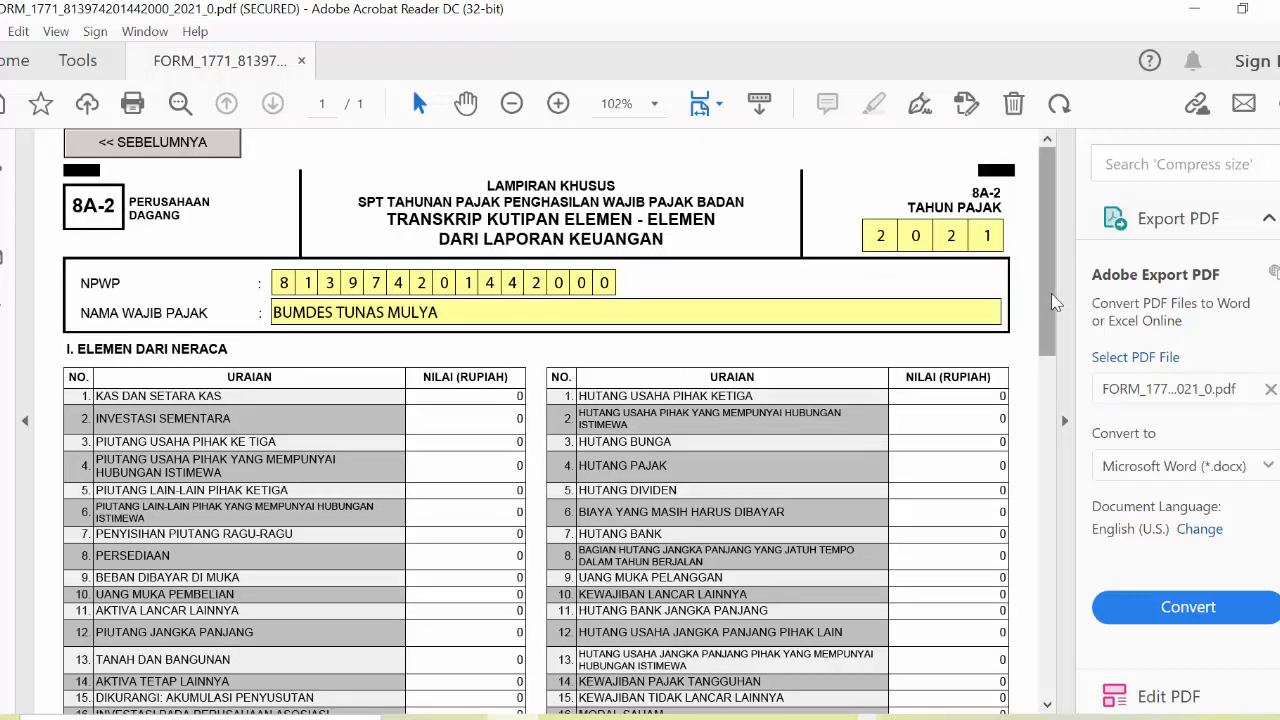
{"action": "mouse_move", "coordinate": [1048, 297]}
{"action": "left_mouse_down"}
{"action": "mouse_move", "coordinate": [1045, 365]}
{"action": "mouse_move", "coordinate": [1040, 310]}
{"action": "left_mouse_up"}
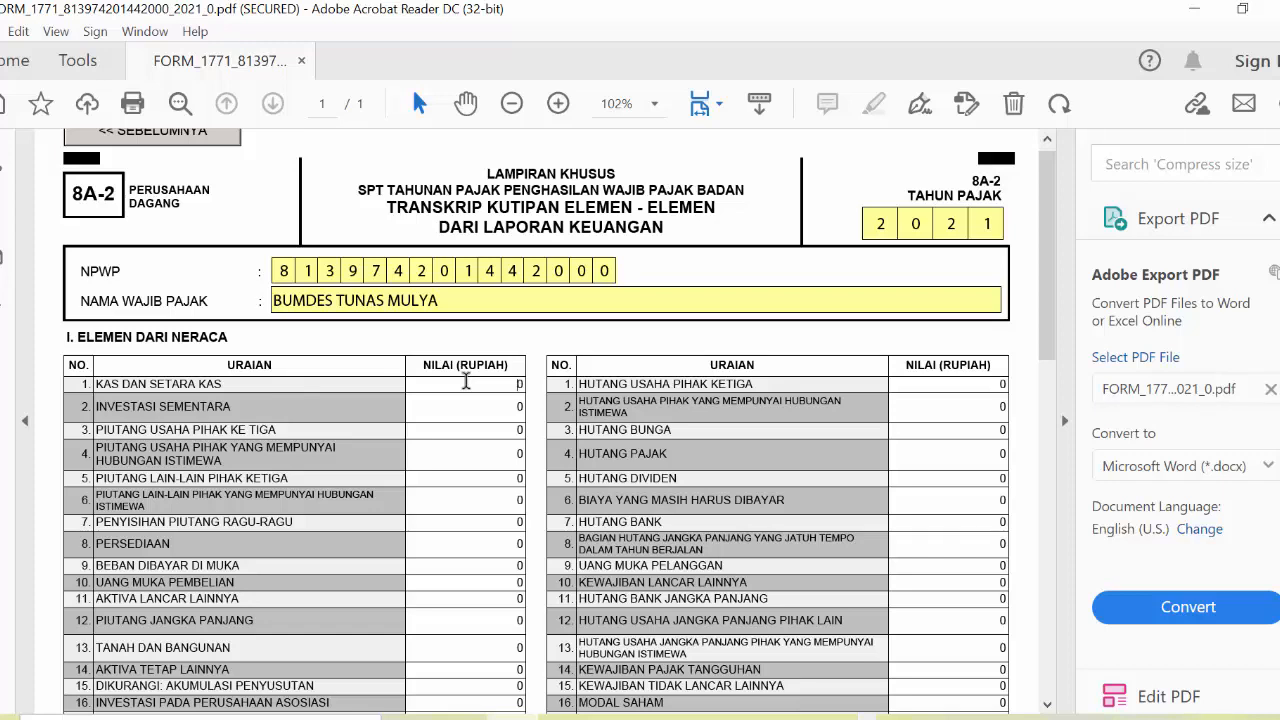
{"action": "key", "text": "Tab"}
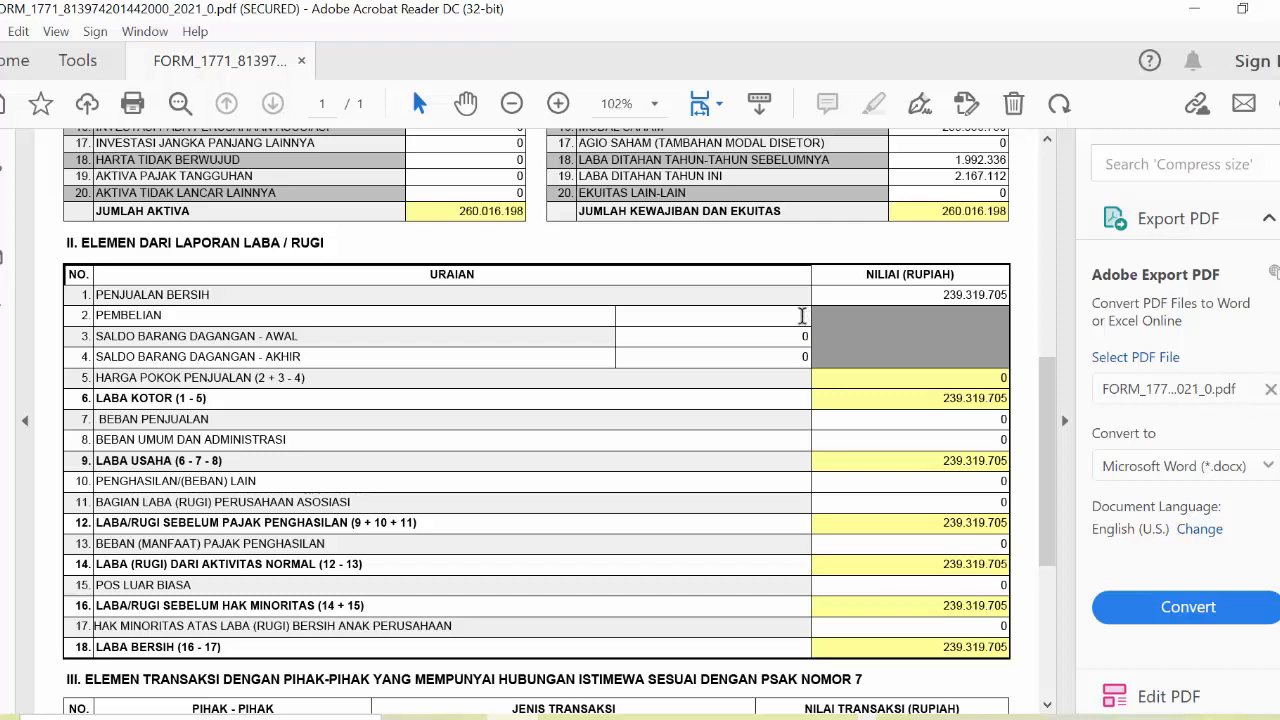
{"action": "type", "text": "178"}
{"action": "type", "text": "800"}
{"action": "type", "text": "500"}
{"action": "key", "text": "Tab"}
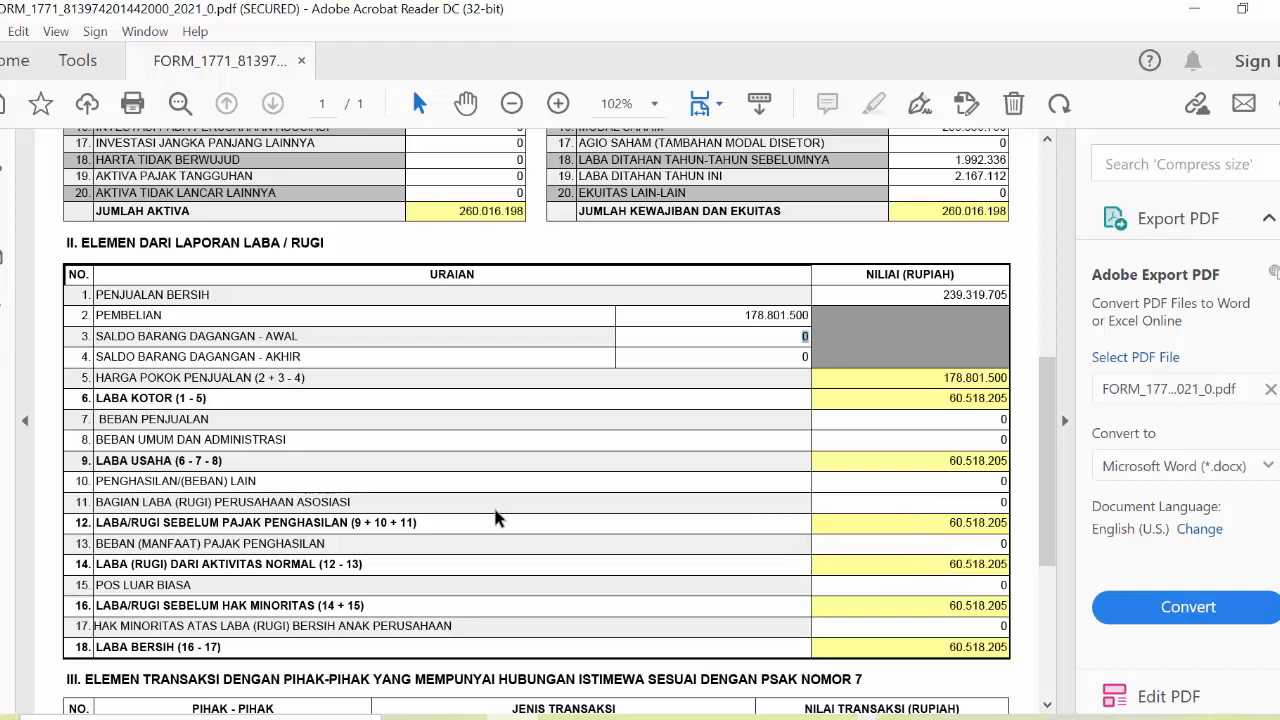
Enter 58.351.093 as row 8 administrative expenses, bringing net profit to 2.167.112
{"action": "left_click", "coordinate": [980, 440]}
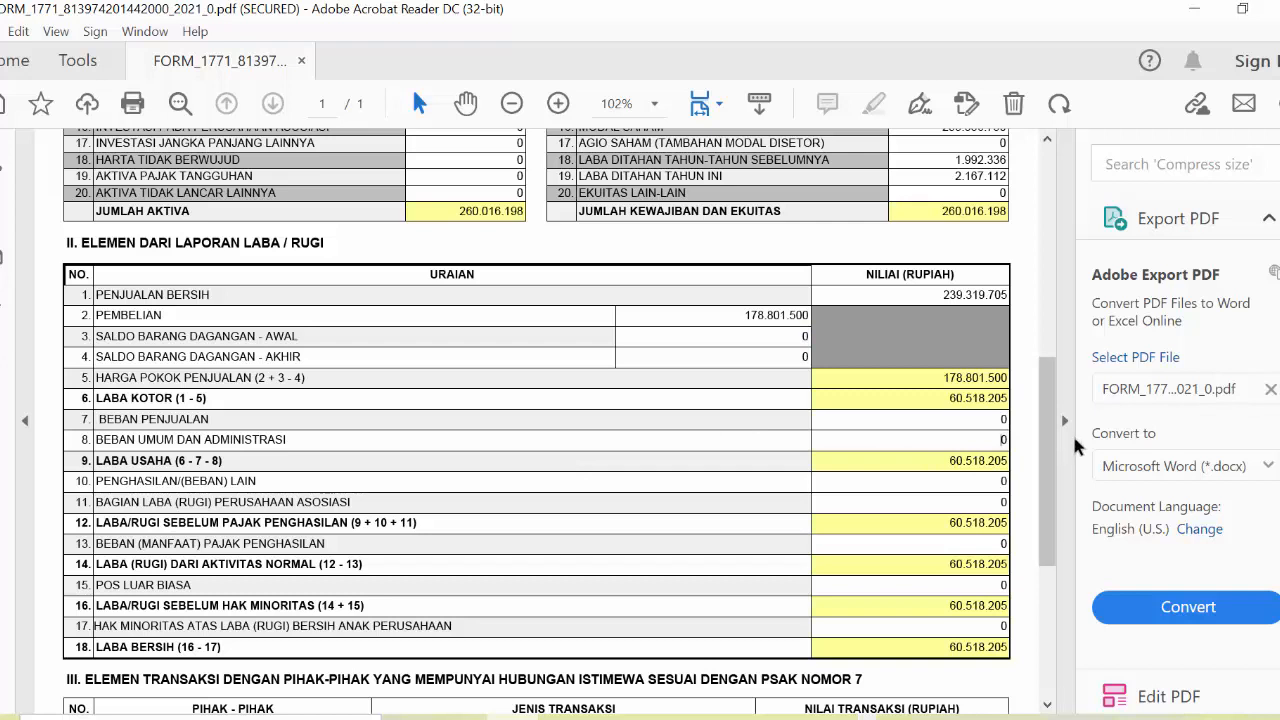
{"action": "key", "text": "BackSpace"}
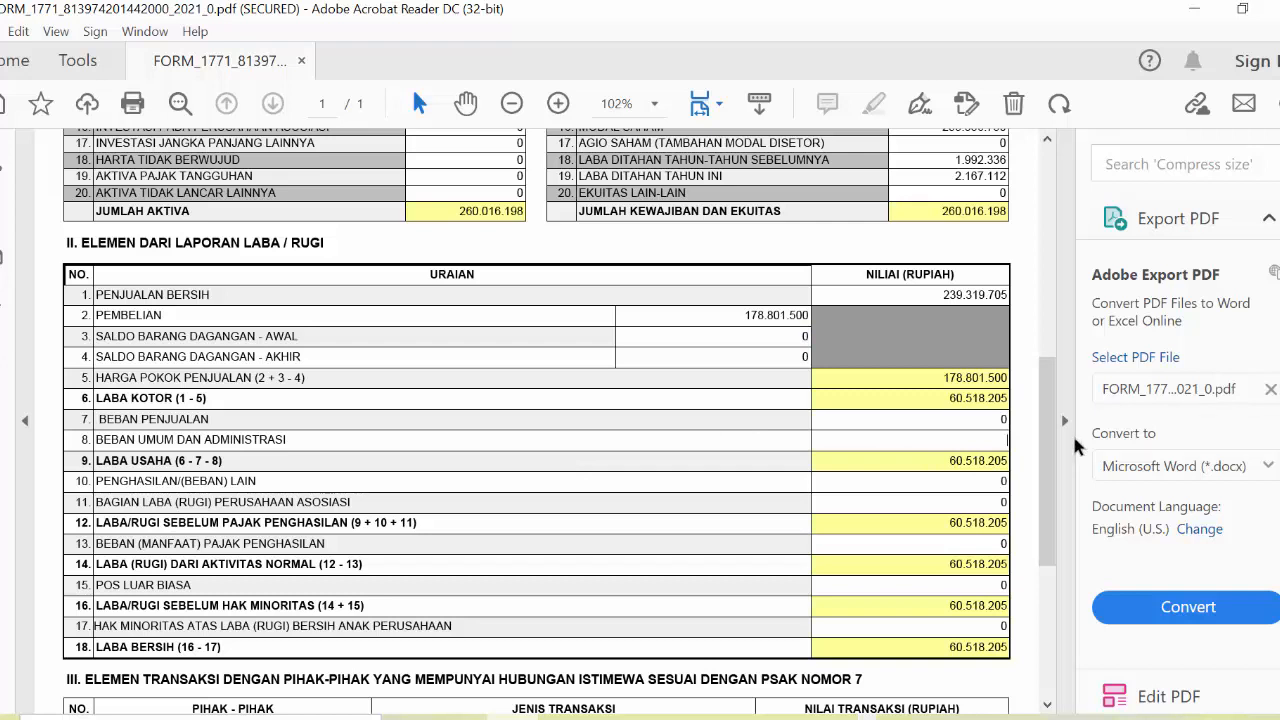
{"action": "type", "text": "58."}
{"action": "type", "text": "351."}
{"action": "type", "text": "093"}
{"action": "key", "text": "Tab"}
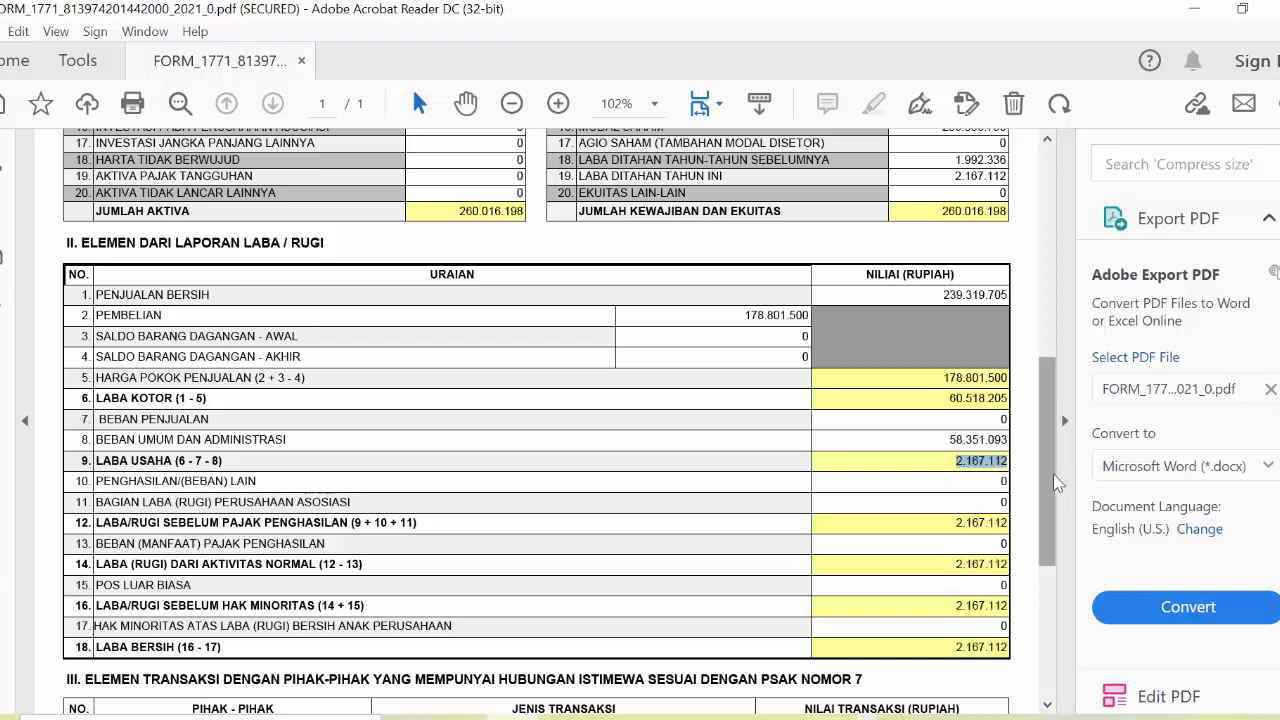
{"action": "left_click_drag", "start_coordinate": [1046, 478], "coordinate": [1053, 290]}
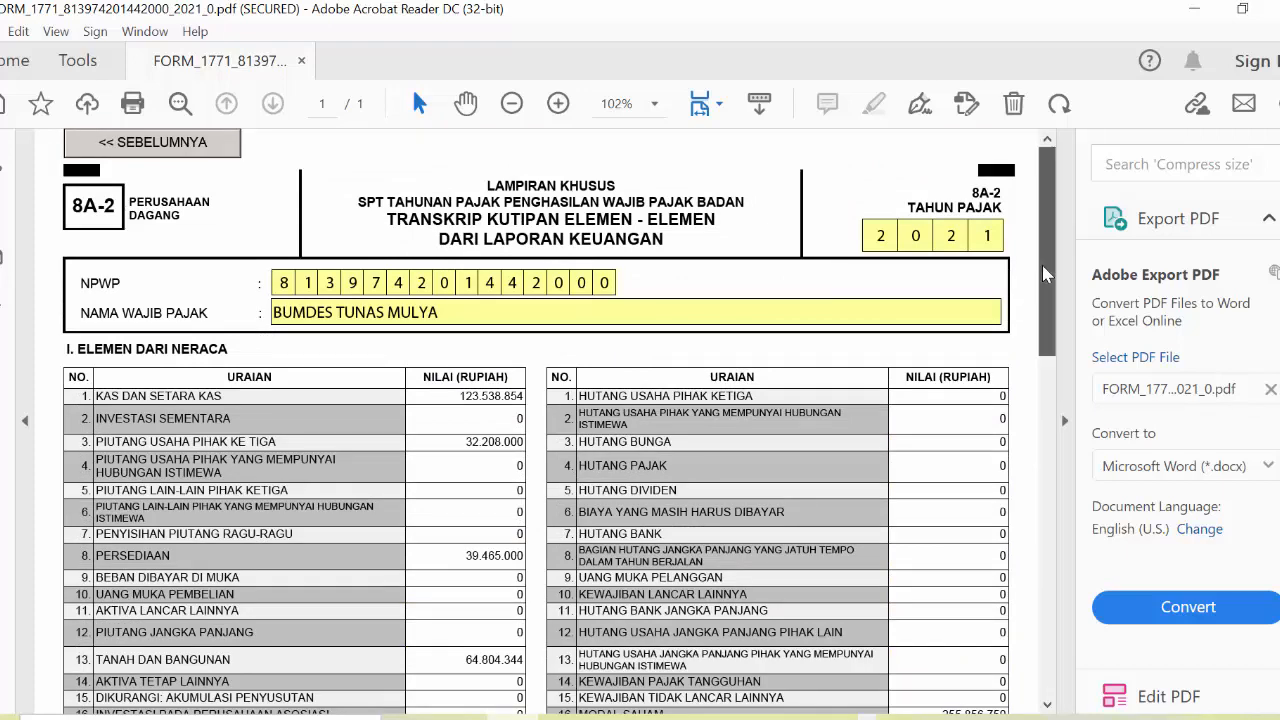
Go back from the attachment to the main INDUK form page
{"action": "left_click", "coordinate": [172, 146]}
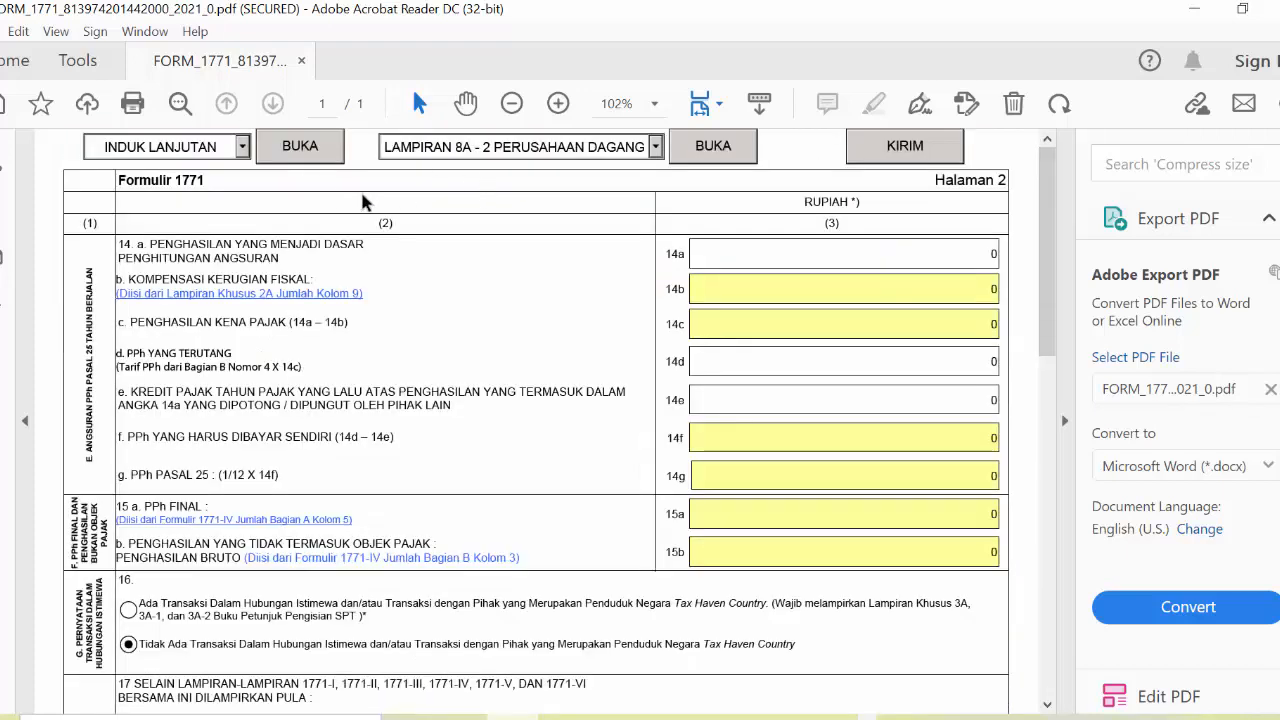
{"action": "left_click", "coordinate": [243, 150]}
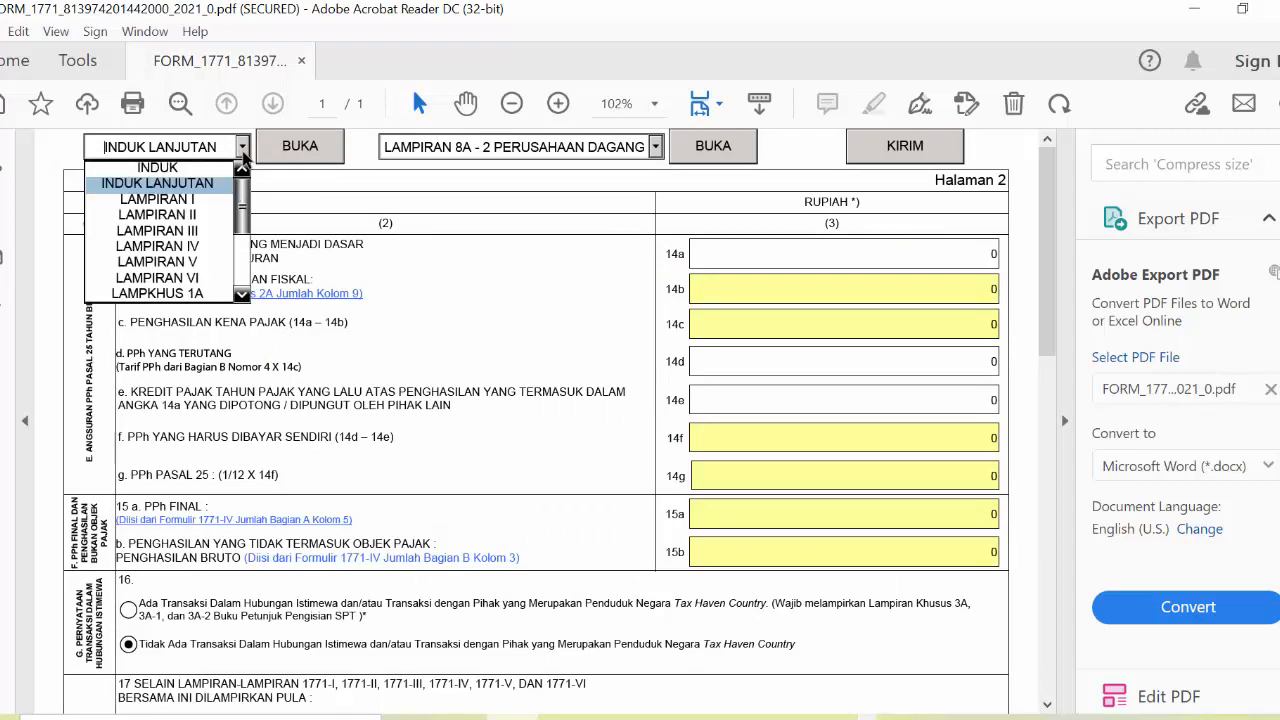
{"action": "left_click", "coordinate": [195, 168]}
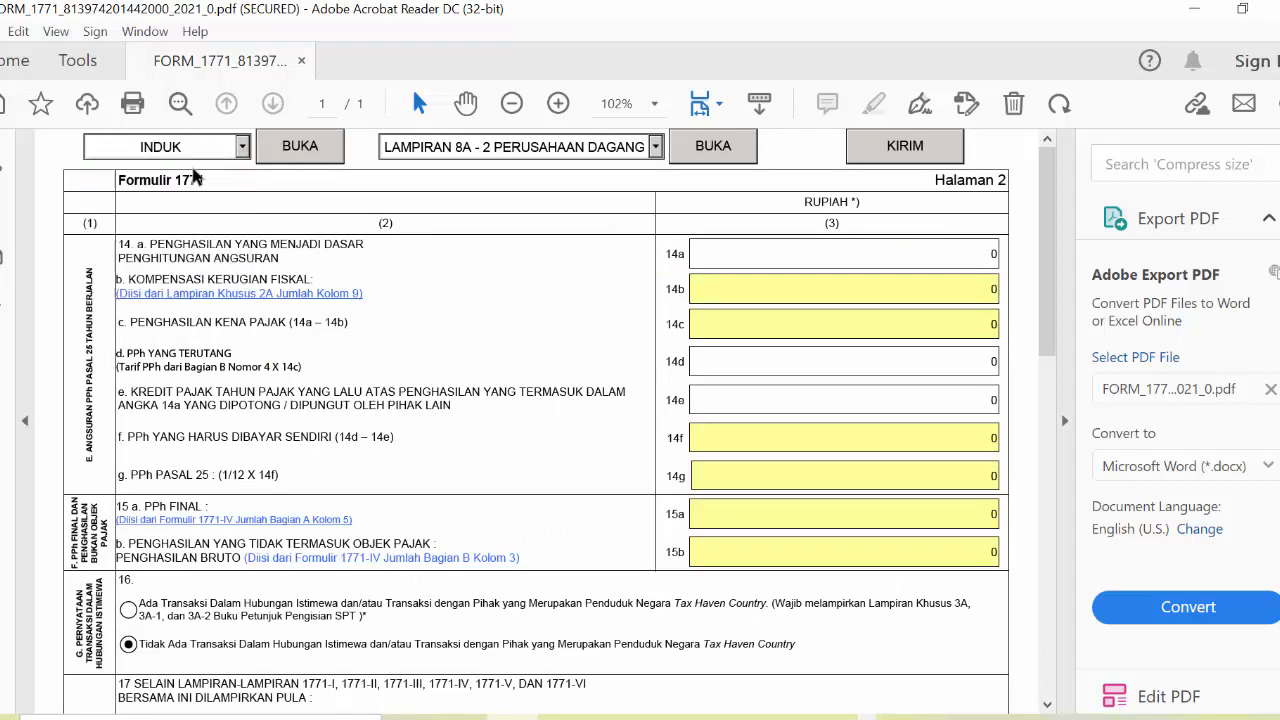
{"action": "left_click", "coordinate": [296, 147]}
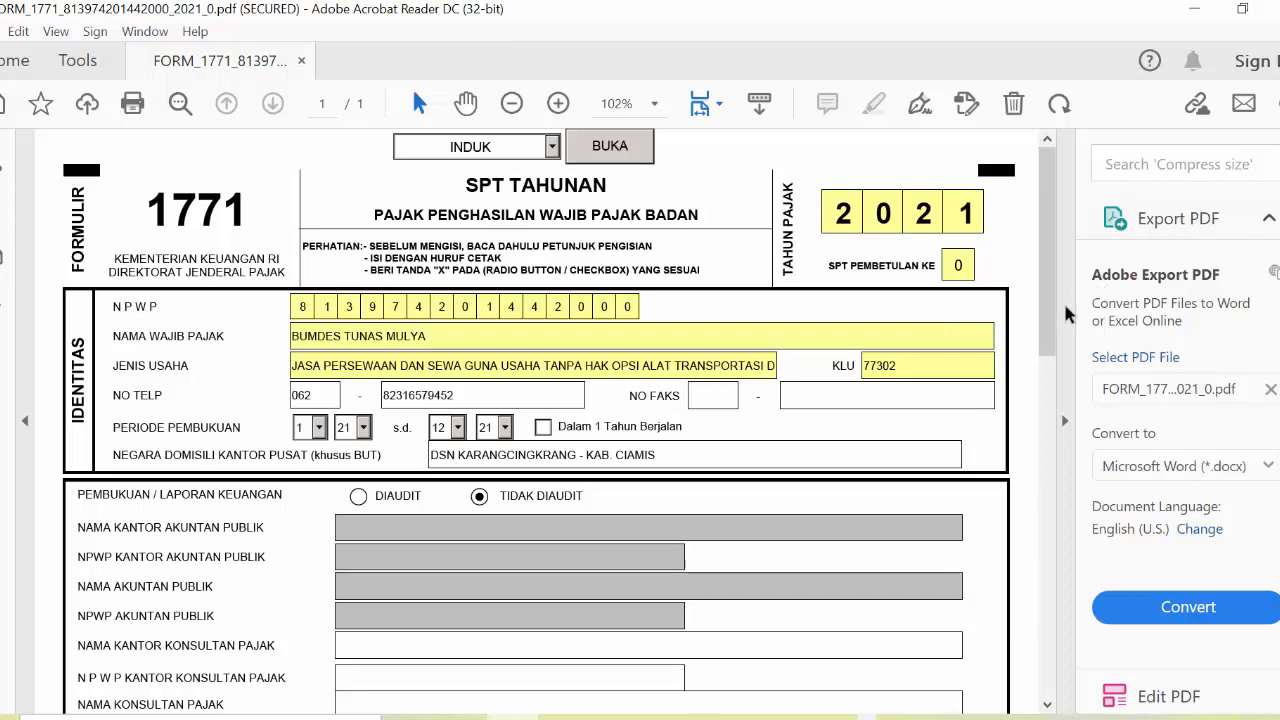
Set the line 12 payment date to 05/03/2022 with the date picker
{"action": "left_click_drag", "start_coordinate": [1046, 305], "coordinate": [1043, 646]}
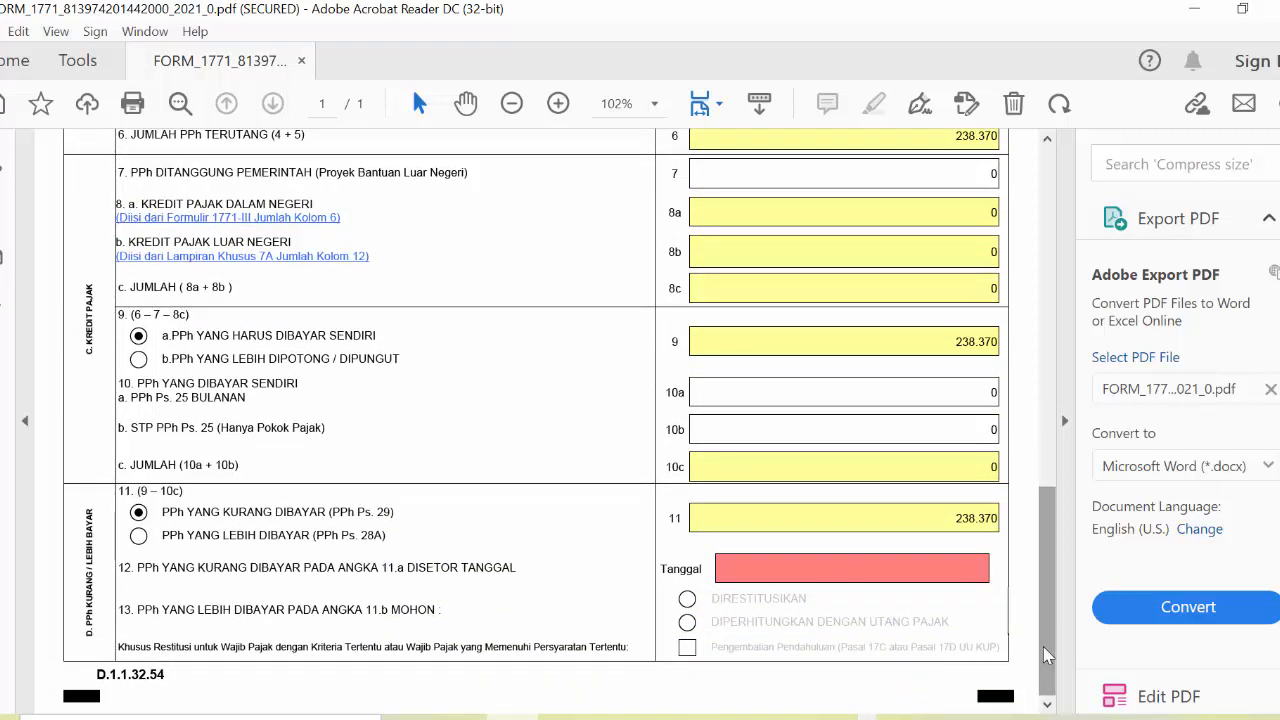
{"action": "left_click", "coordinate": [824, 569]}
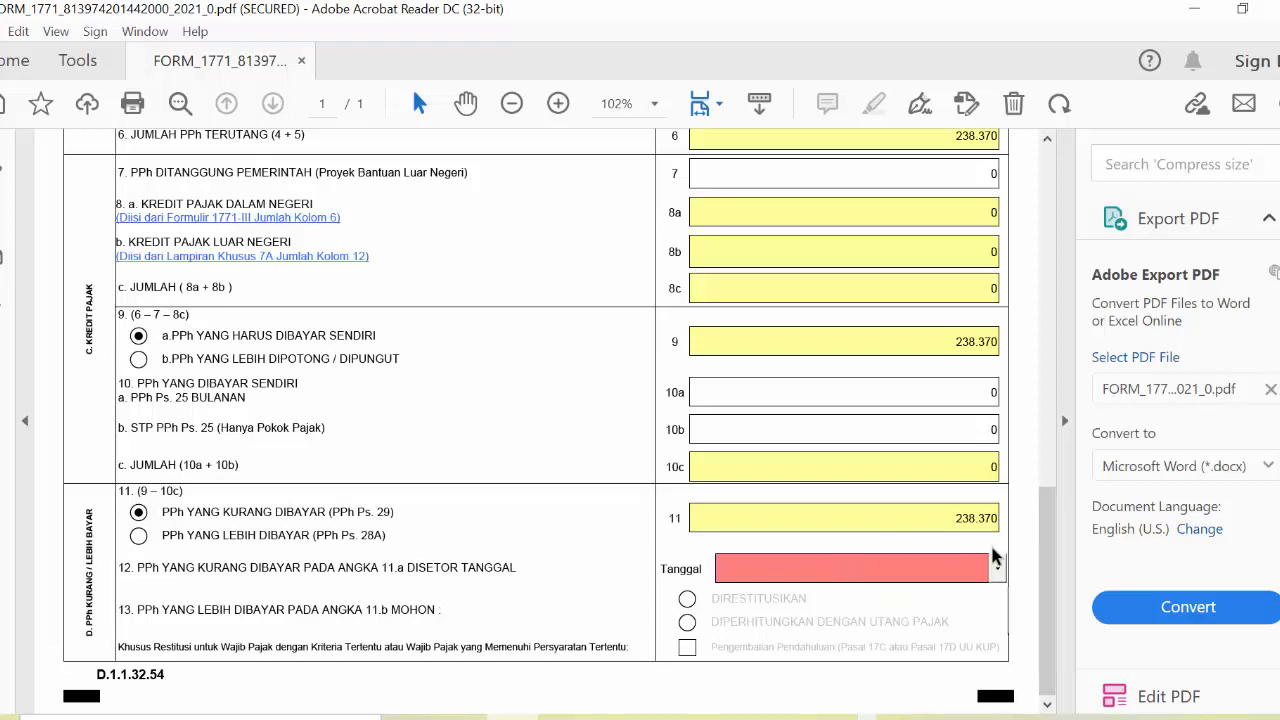
{"action": "left_click", "coordinate": [996, 570]}
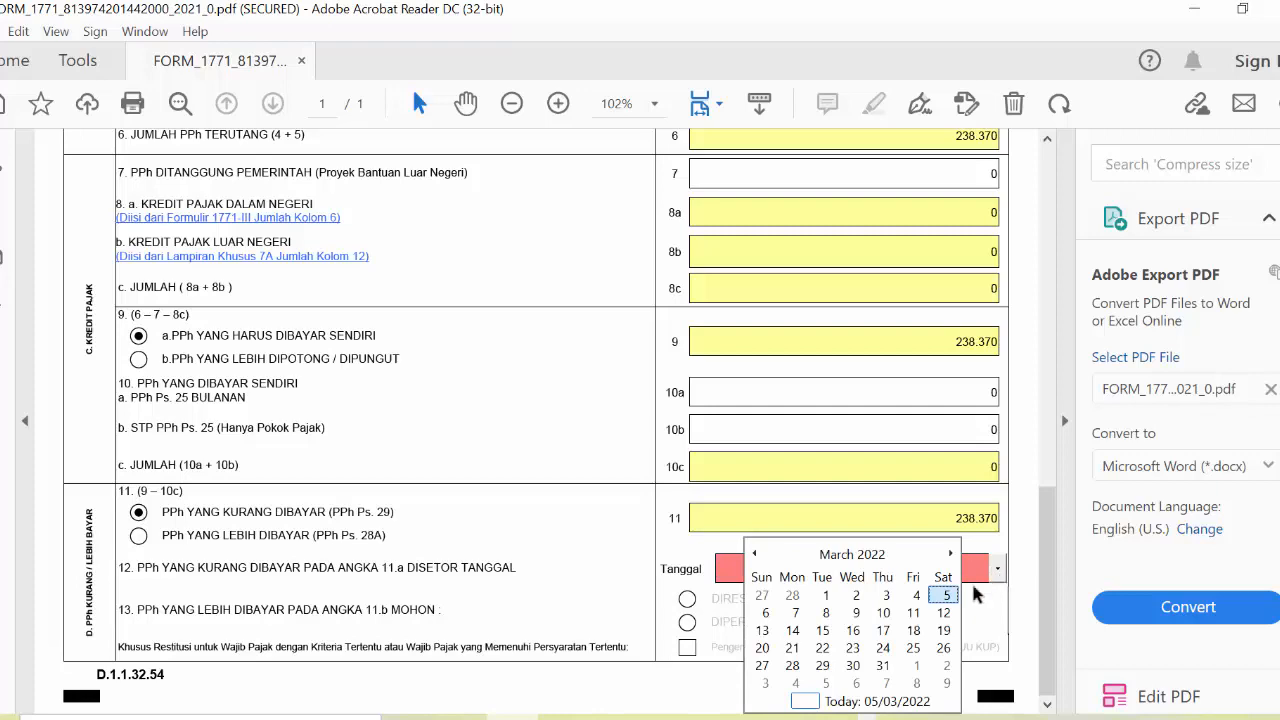
{"action": "left_click", "coordinate": [948, 597]}
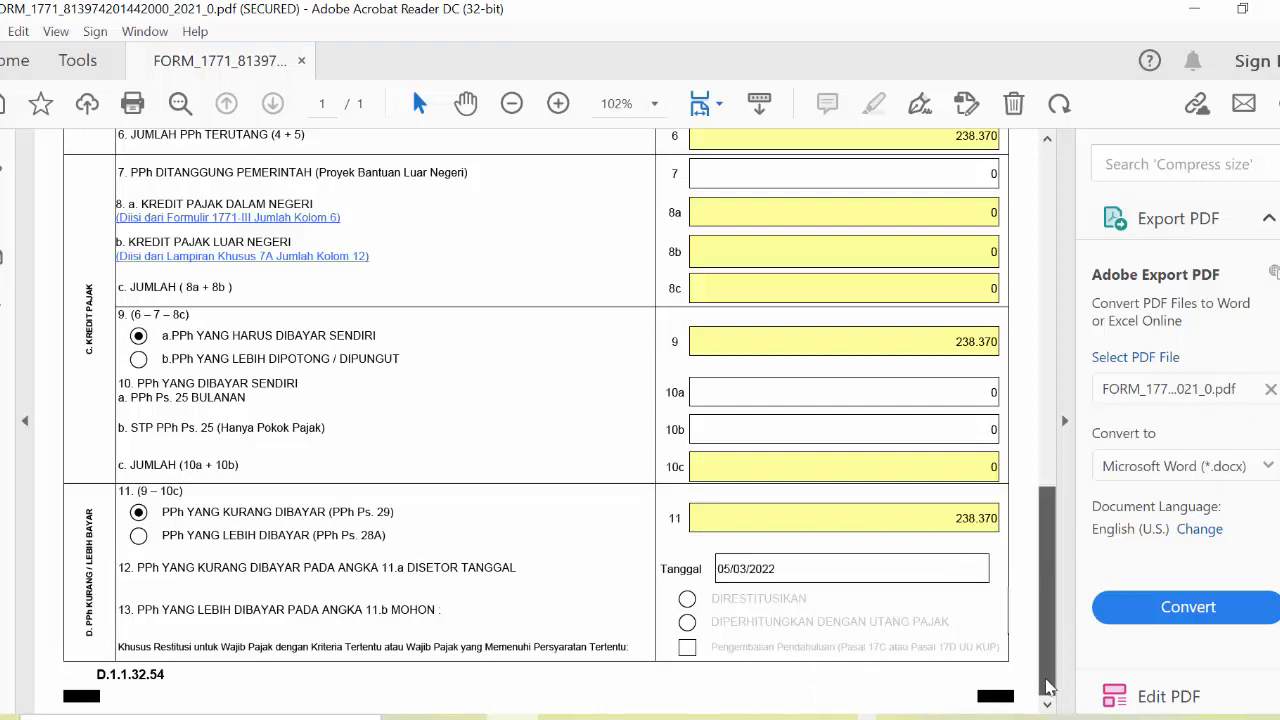
{"action": "left_click_drag", "start_coordinate": [1046, 575], "coordinate": [1064, 189]}
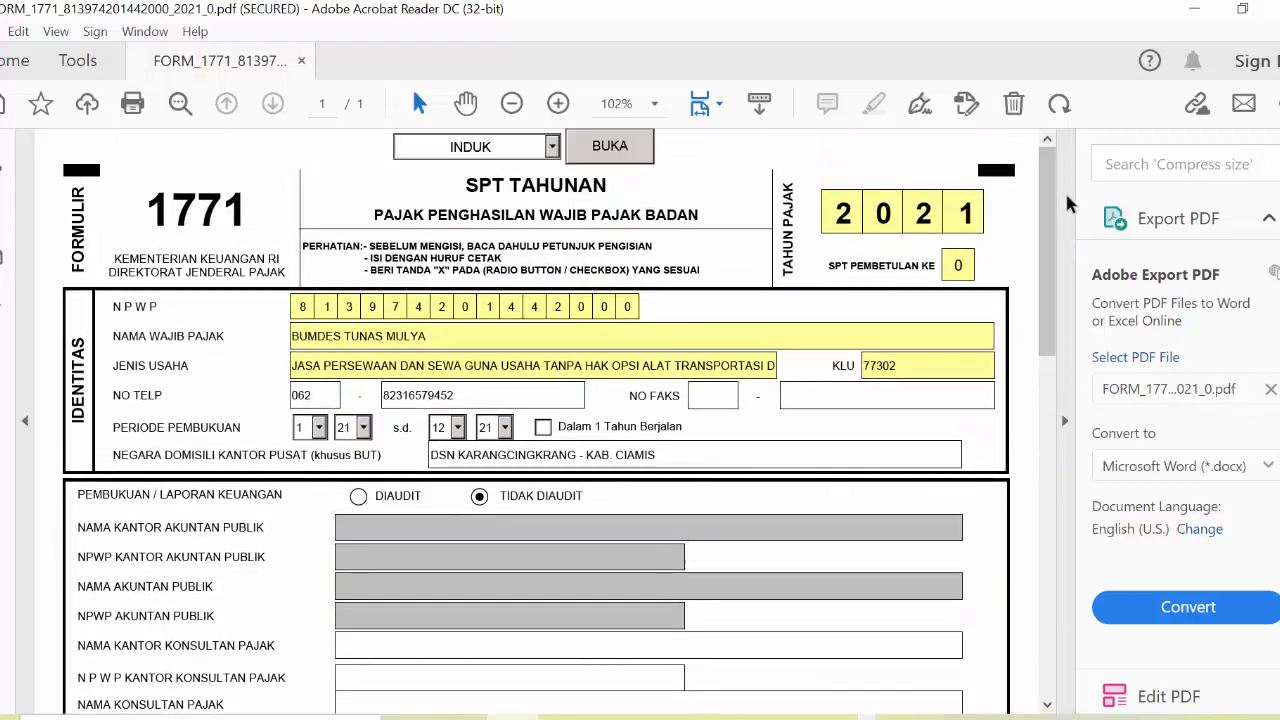
Open the INDUK LANJUTAN page, then go on to the KIRIM submission and upload page
{"action": "left_click", "coordinate": [551, 147]}
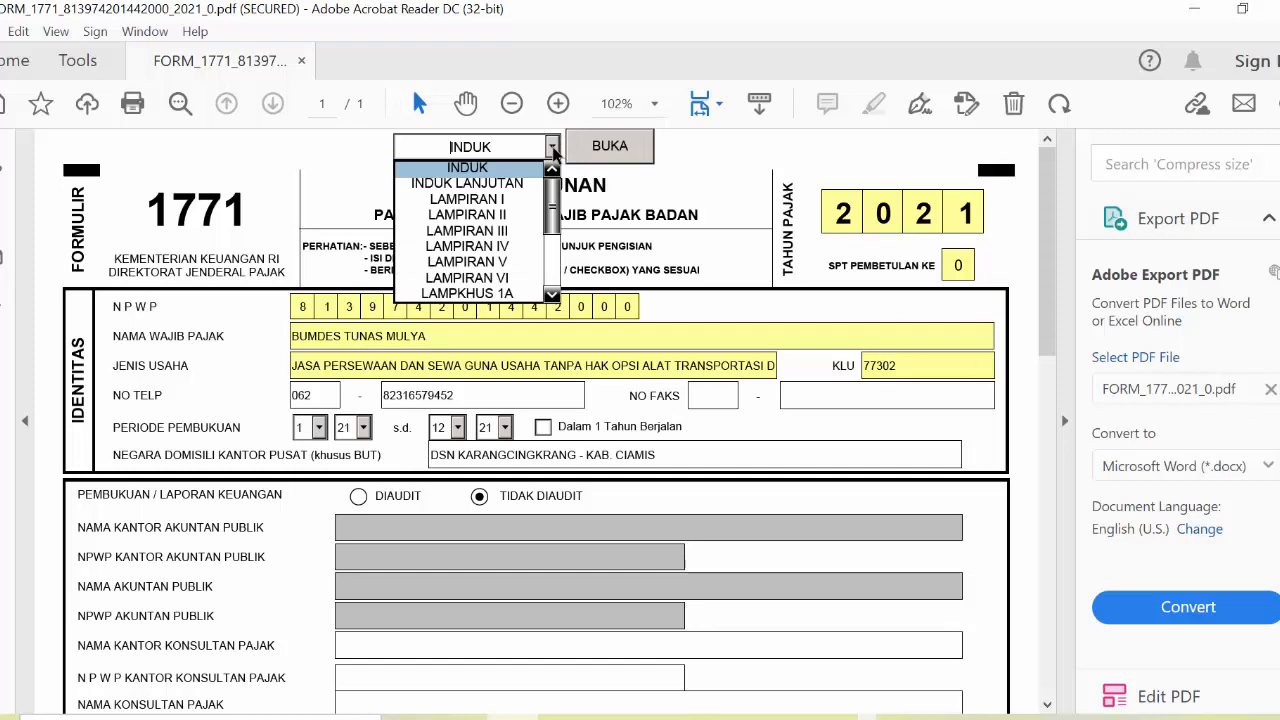
{"action": "left_click", "coordinate": [512, 185]}
{"action": "left_click", "coordinate": [606, 145]}
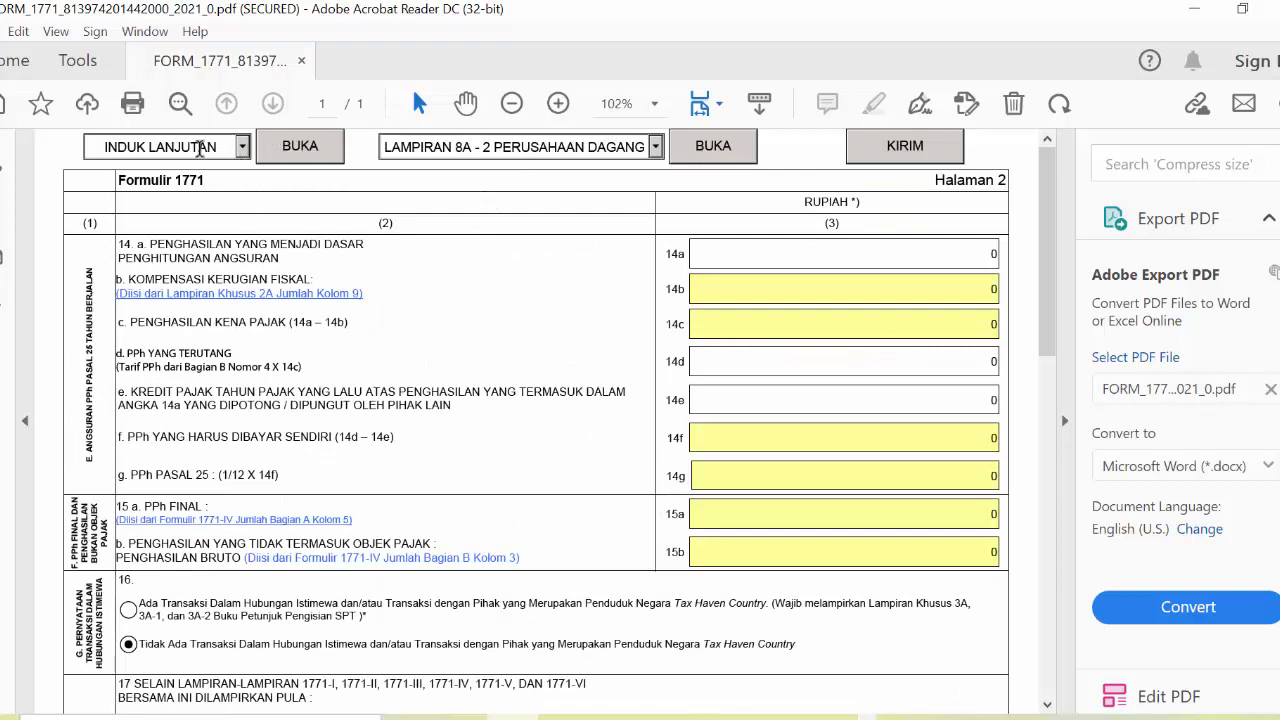
{"action": "left_click", "coordinate": [904, 147]}
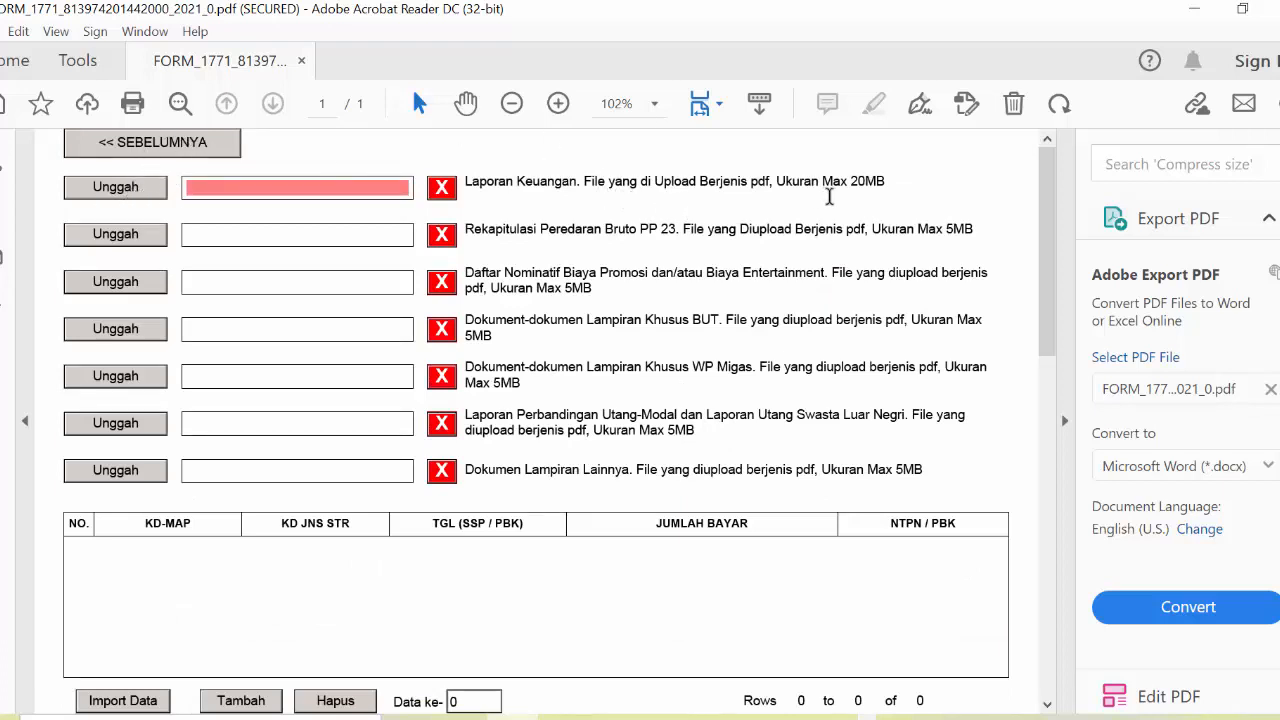
Attach neraca-labarugi sidamulih.pdf from the SPT-SIDAMULIH-2021 folder as the Laporan Keuangan
{"action": "left_click", "coordinate": [111, 190]}
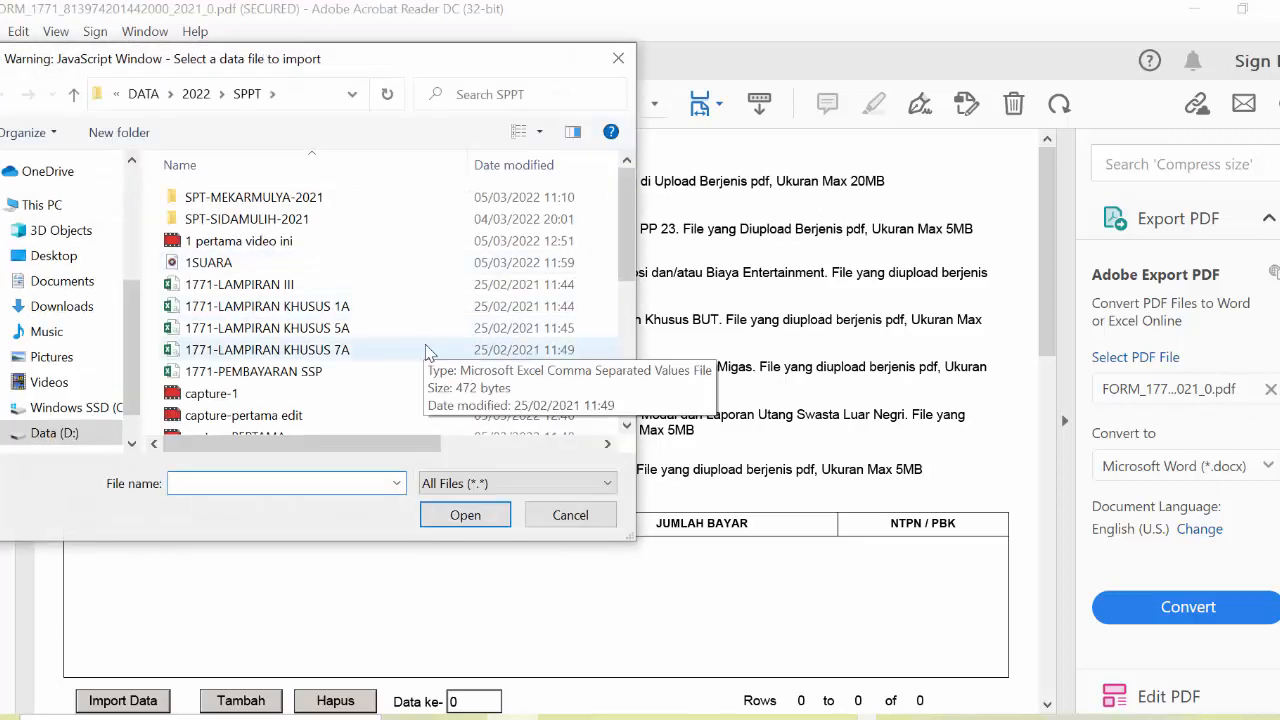
{"action": "double_click", "coordinate": [291, 203]}
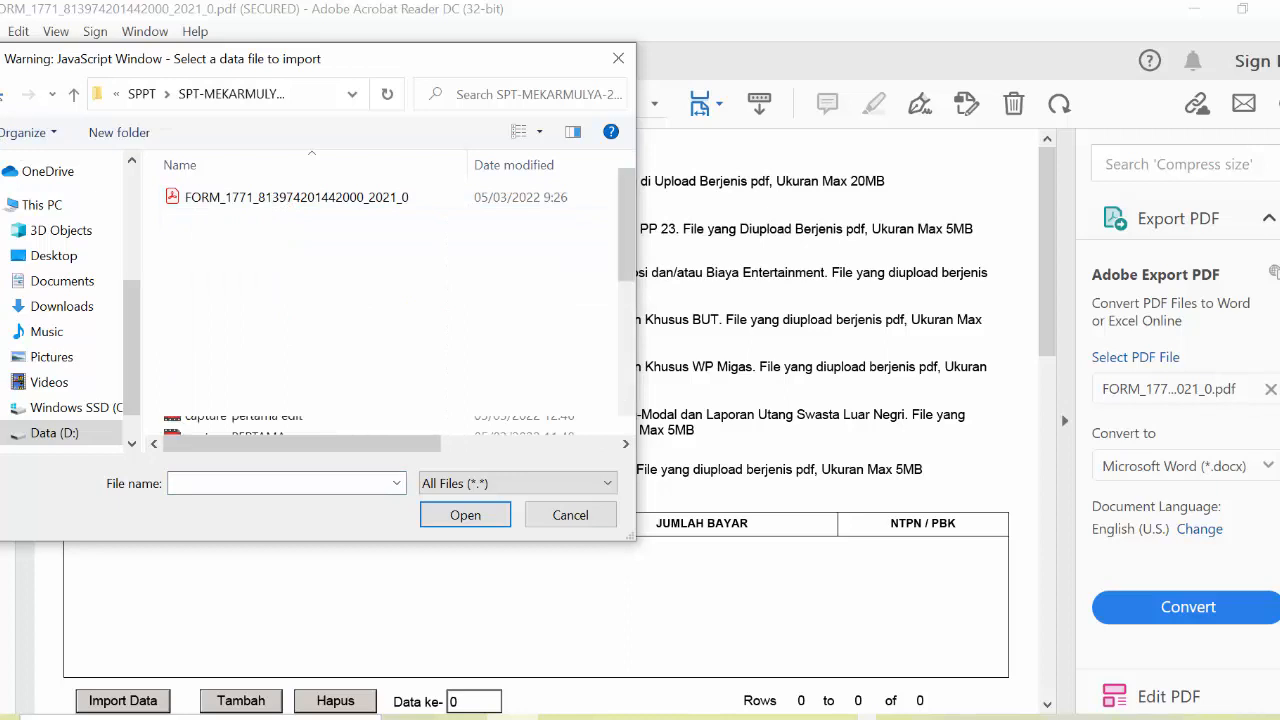
{"action": "double_click", "coordinate": [240, 221]}
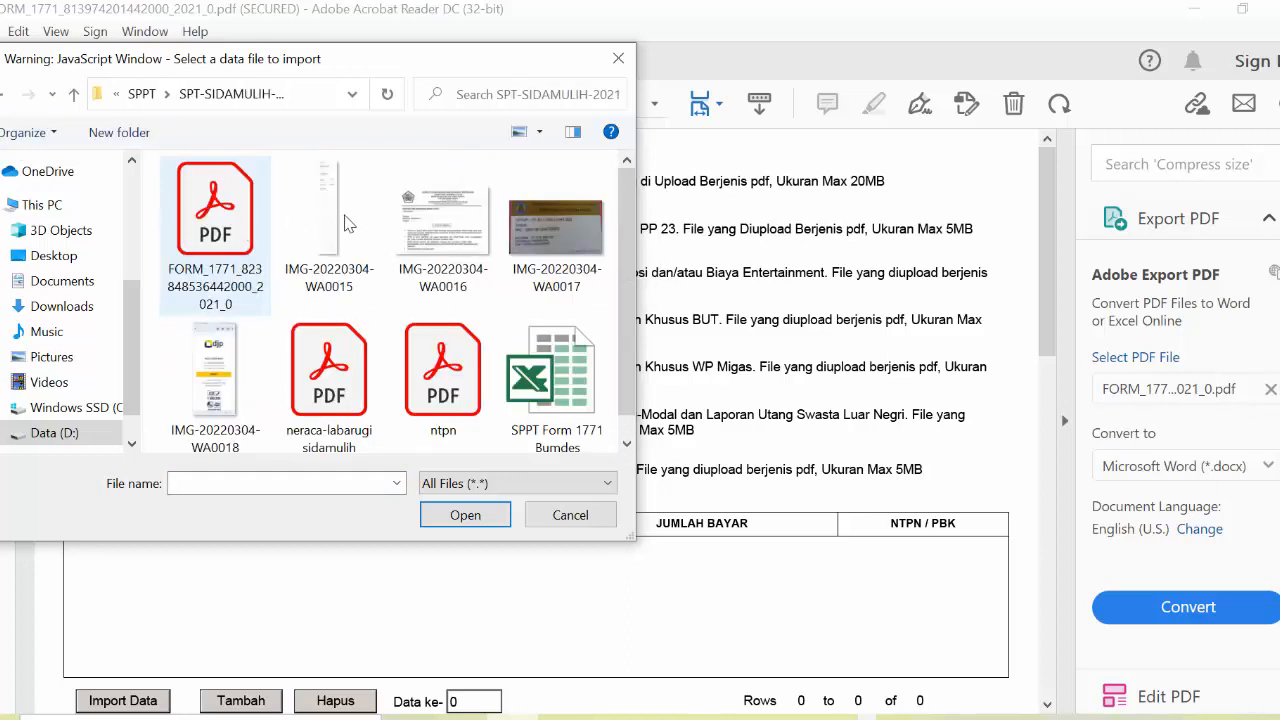
{"action": "left_click", "coordinate": [338, 374]}
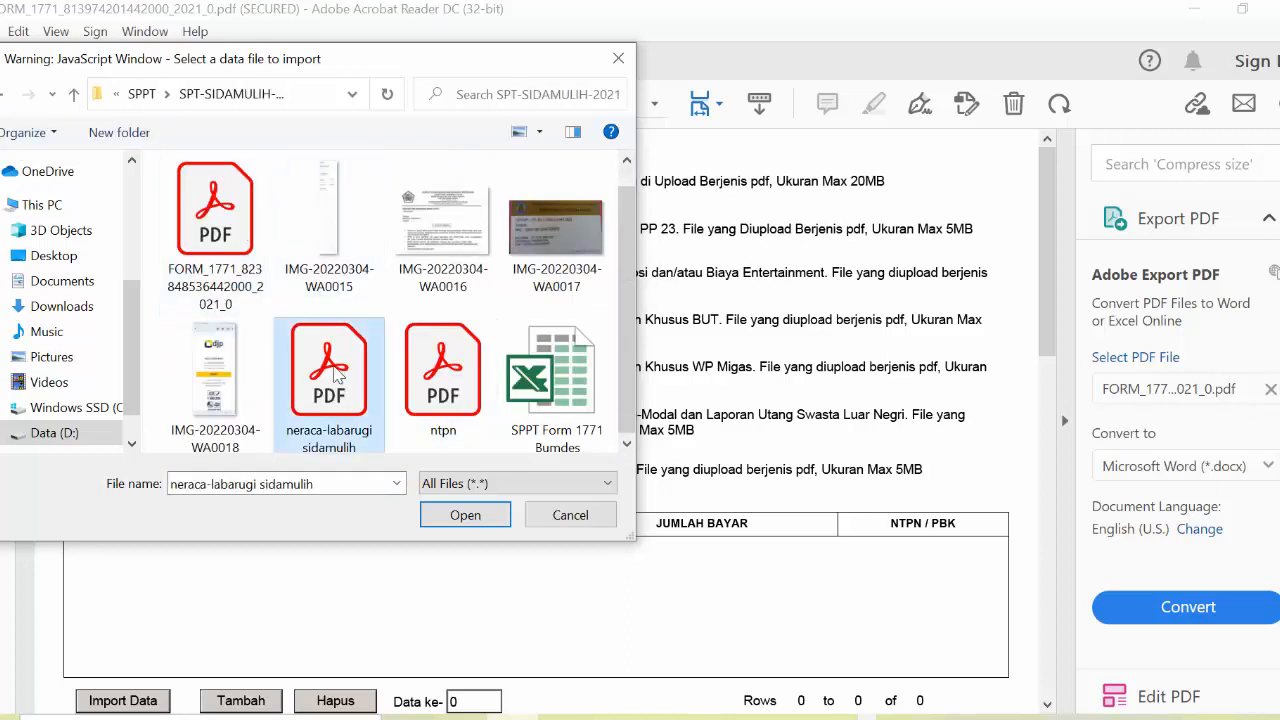
{"action": "left_click", "coordinate": [468, 516]}
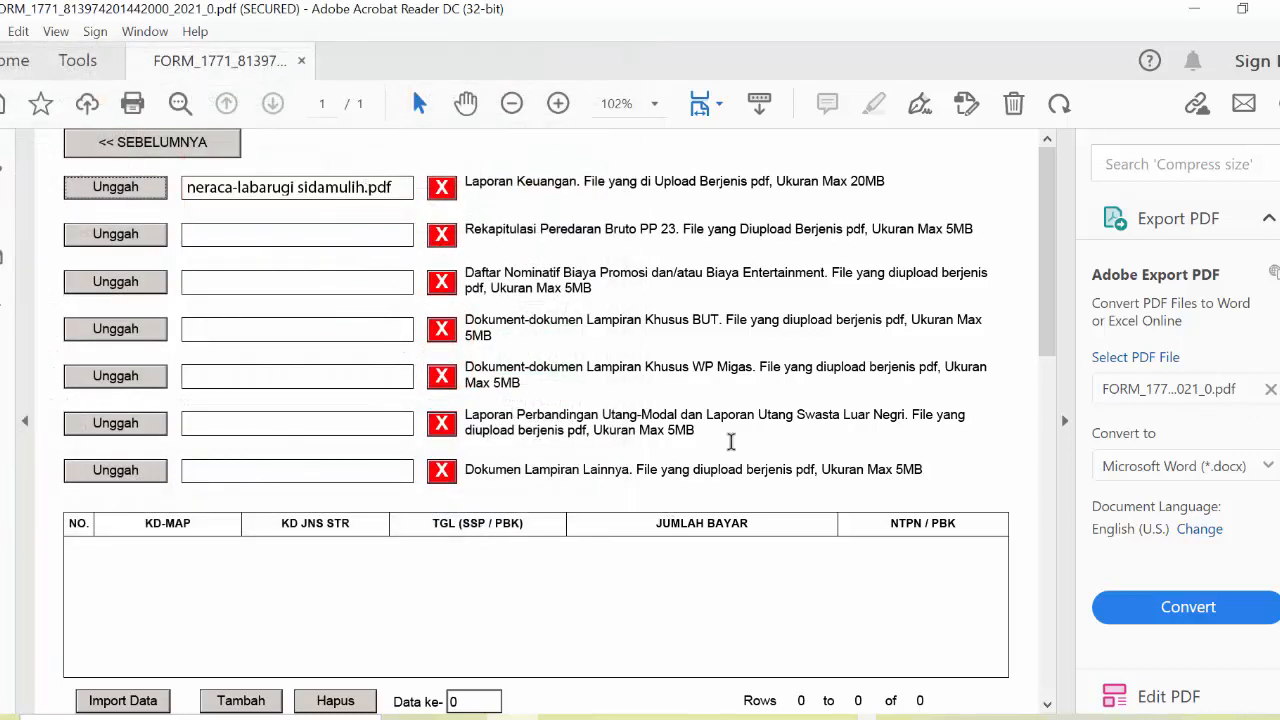
Add payment row 1 and date it 05/03/2022
{"action": "left_click_drag", "start_coordinate": [1045, 353], "coordinate": [1043, 451]}
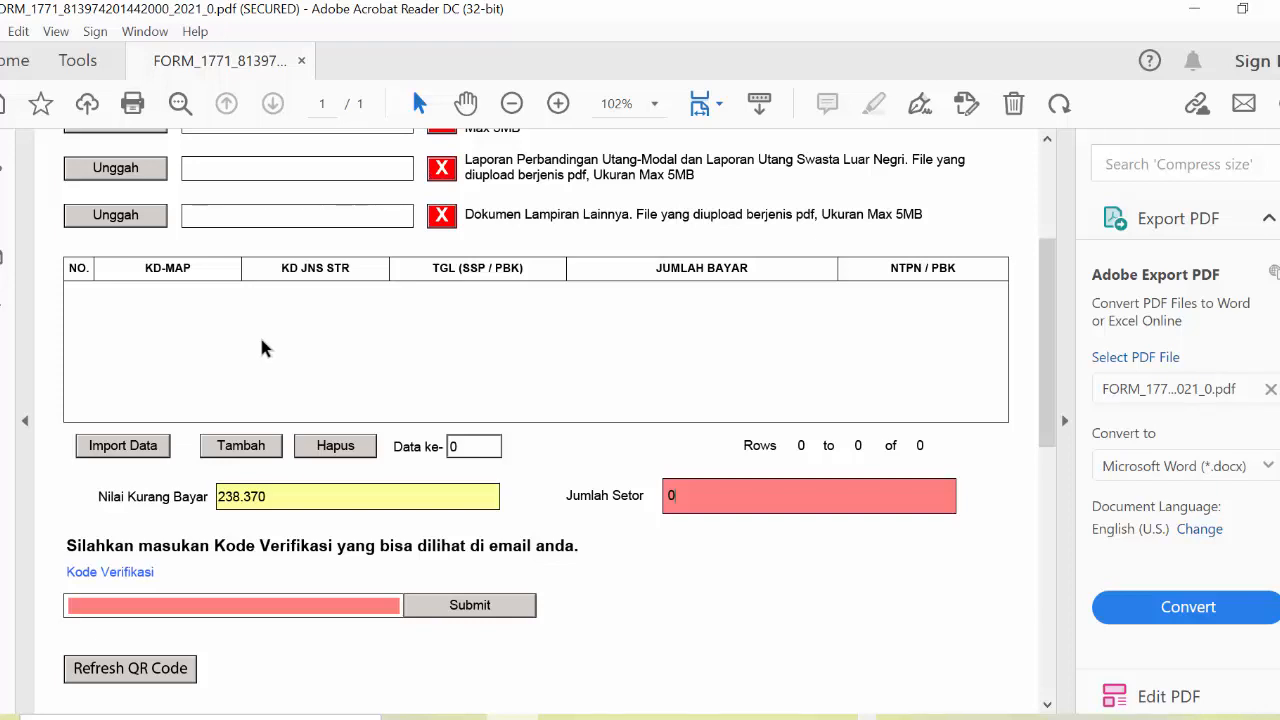
{"action": "left_click", "coordinate": [252, 448]}
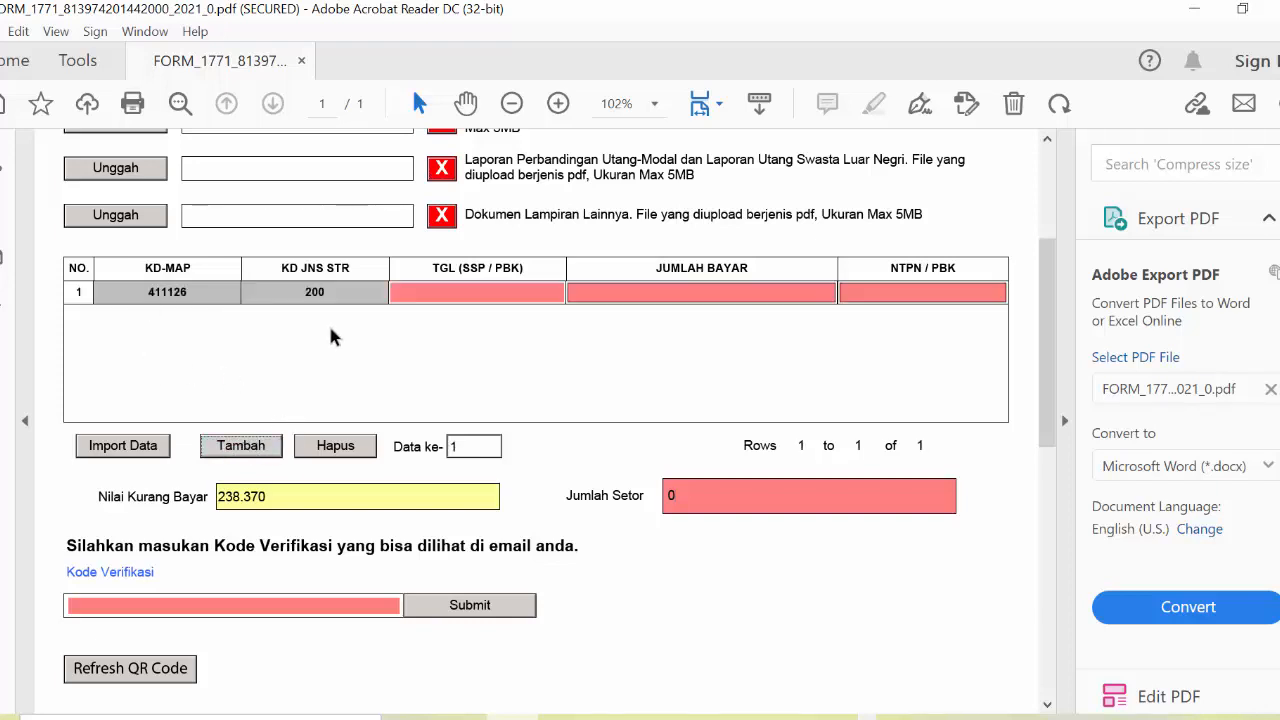
{"action": "left_click", "coordinate": [483, 294]}
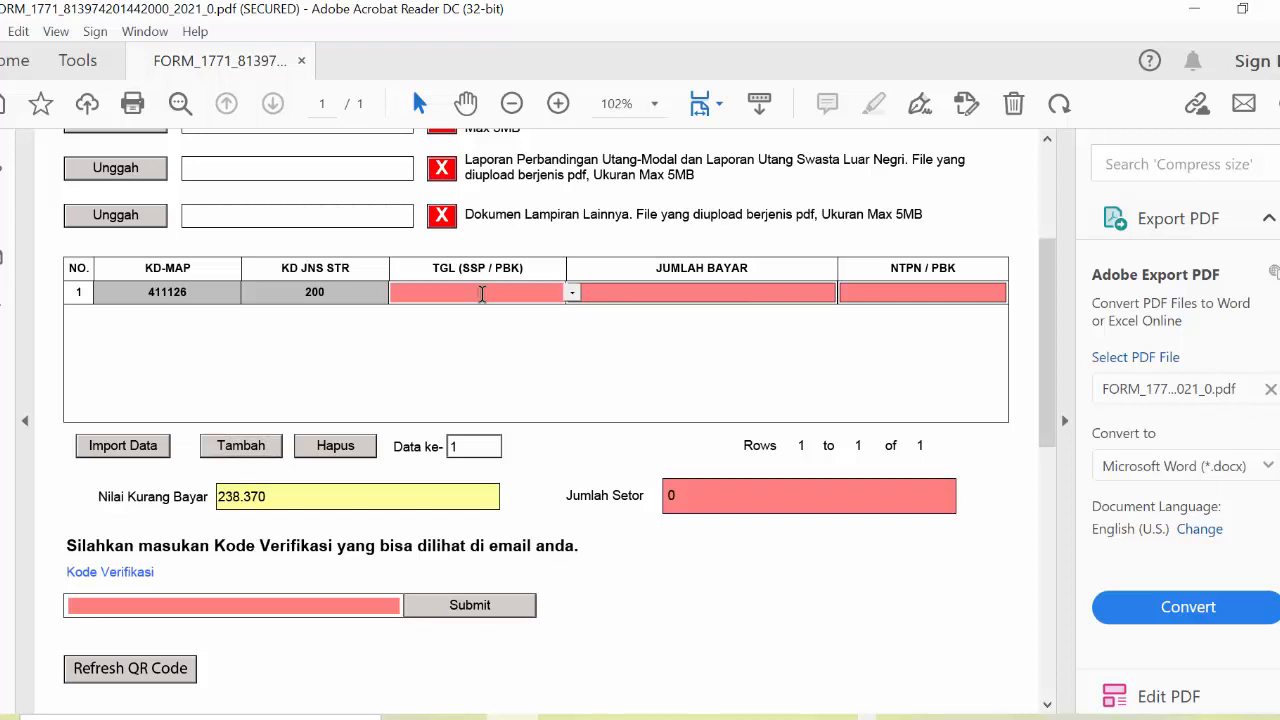
{"action": "left_click", "coordinate": [572, 292]}
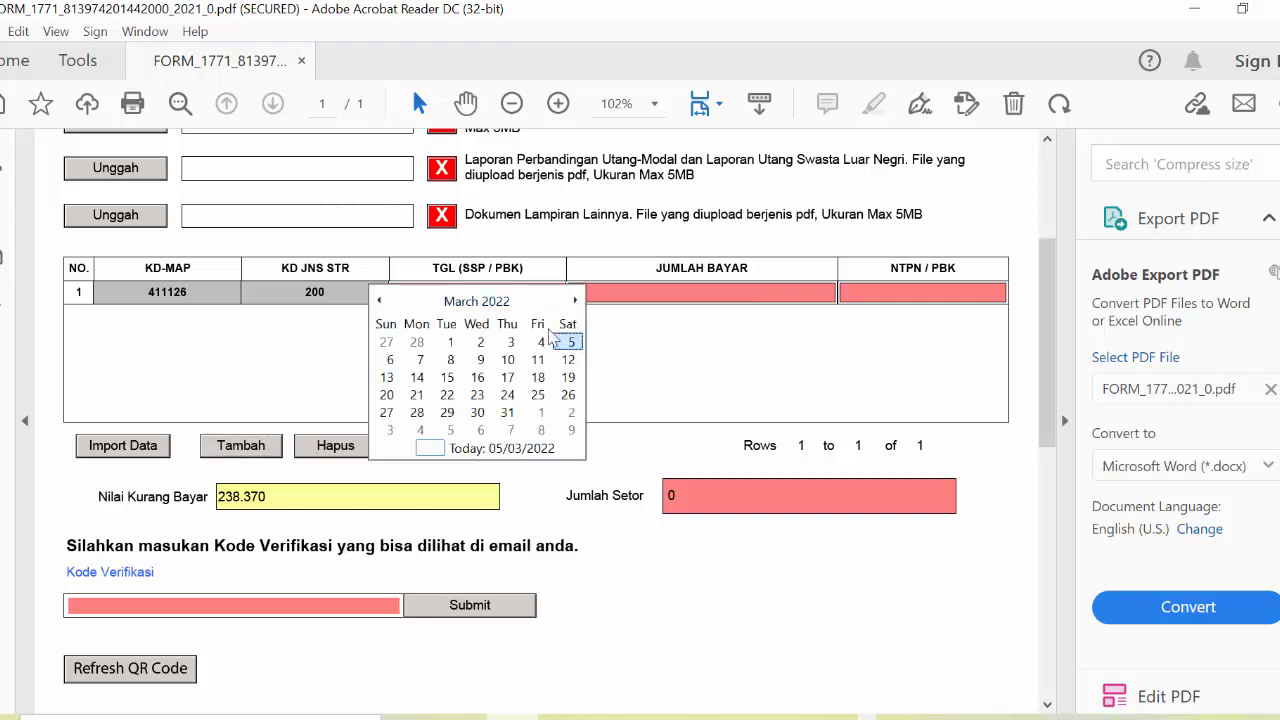
{"action": "left_click", "coordinate": [566, 343]}
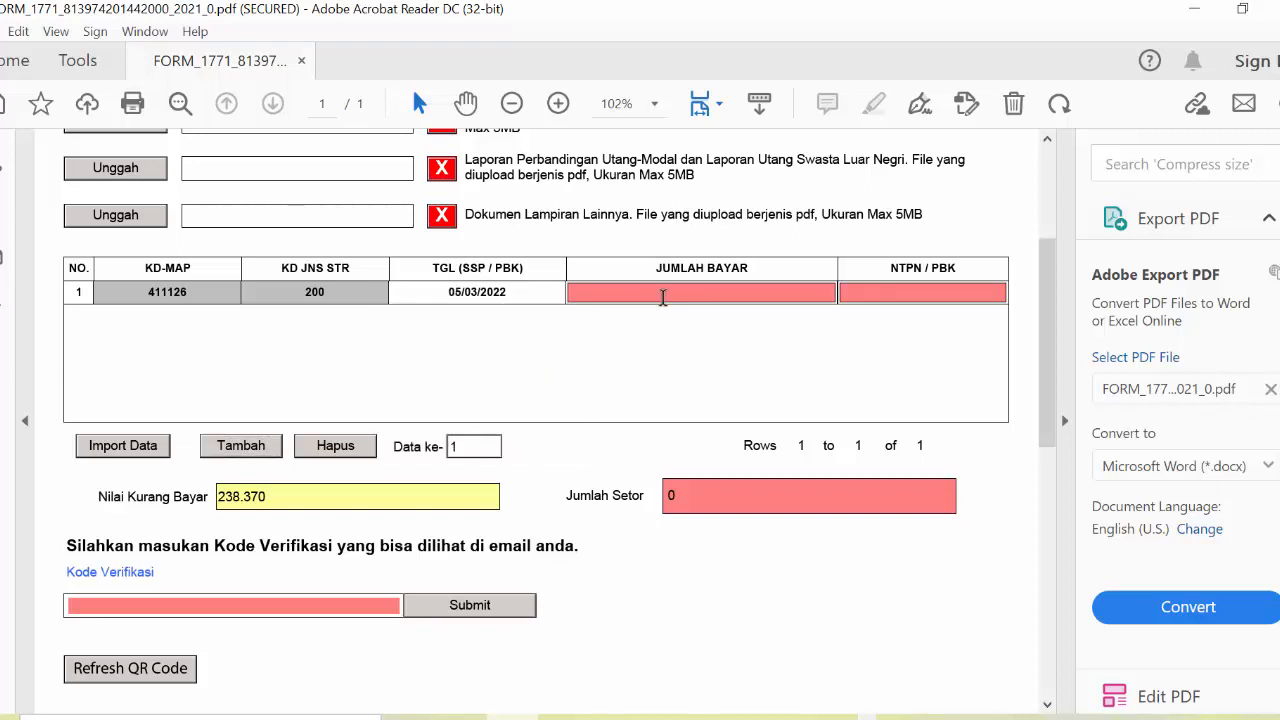
{"action": "left_click_drag", "start_coordinate": [1047, 295], "coordinate": [1045, 185]}
Change the JUMLAH BAYAR amount from 230000 to 238370 to match Nilai Kurang Bayar
{"action": "scroll", "coordinate": [1045, 185], "scroll_direction": "down", "scroll_amount": 5}
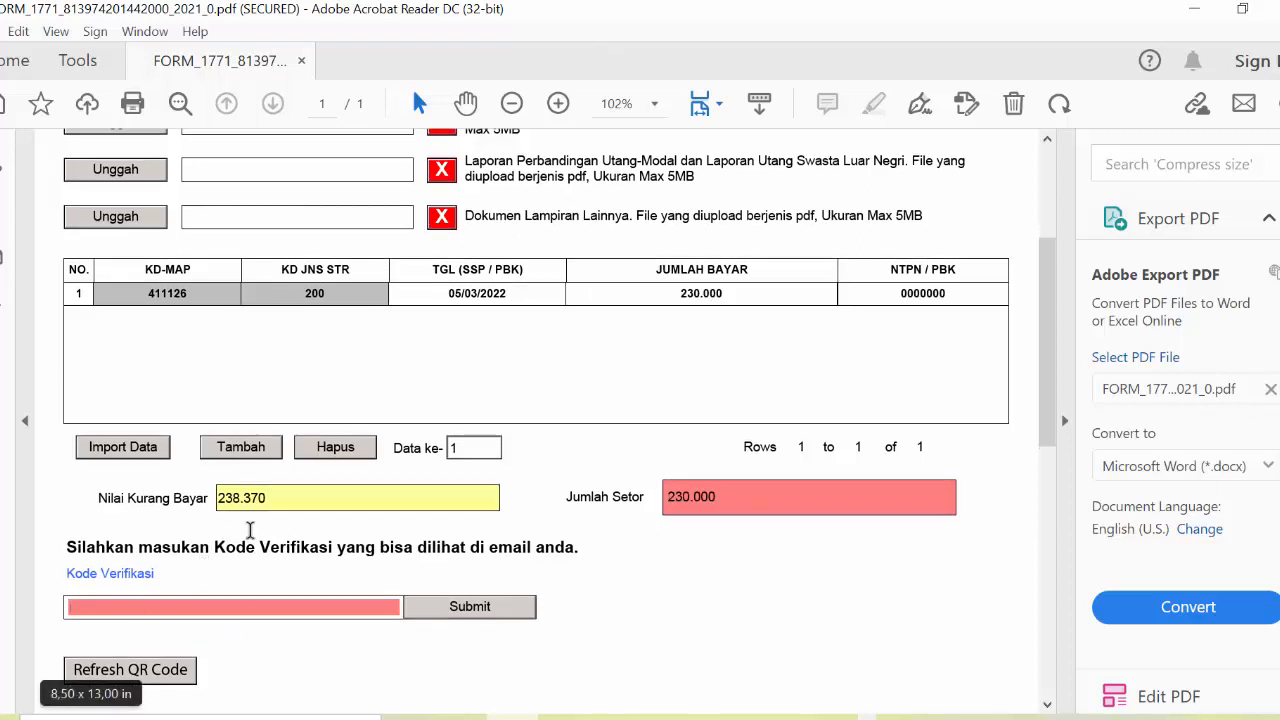
{"action": "double_click", "coordinate": [276, 498]}
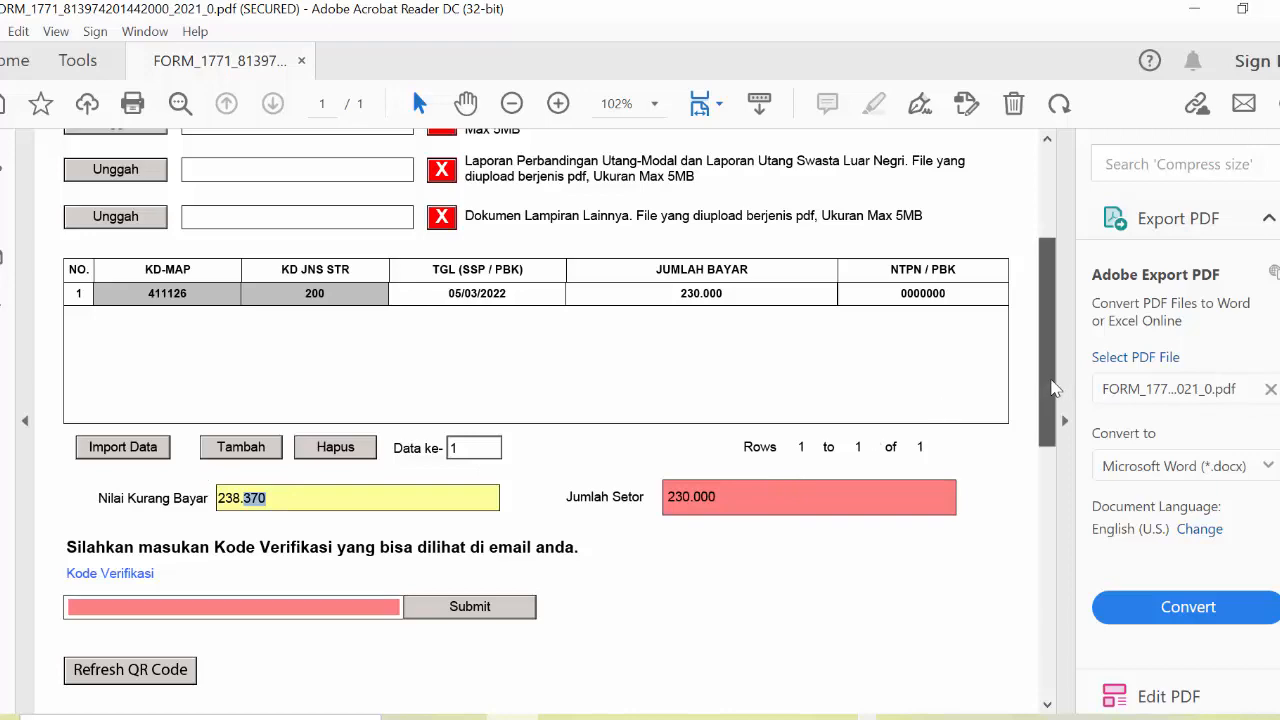
{"action": "left_click_drag", "start_coordinate": [1054, 379], "coordinate": [1040, 323]}
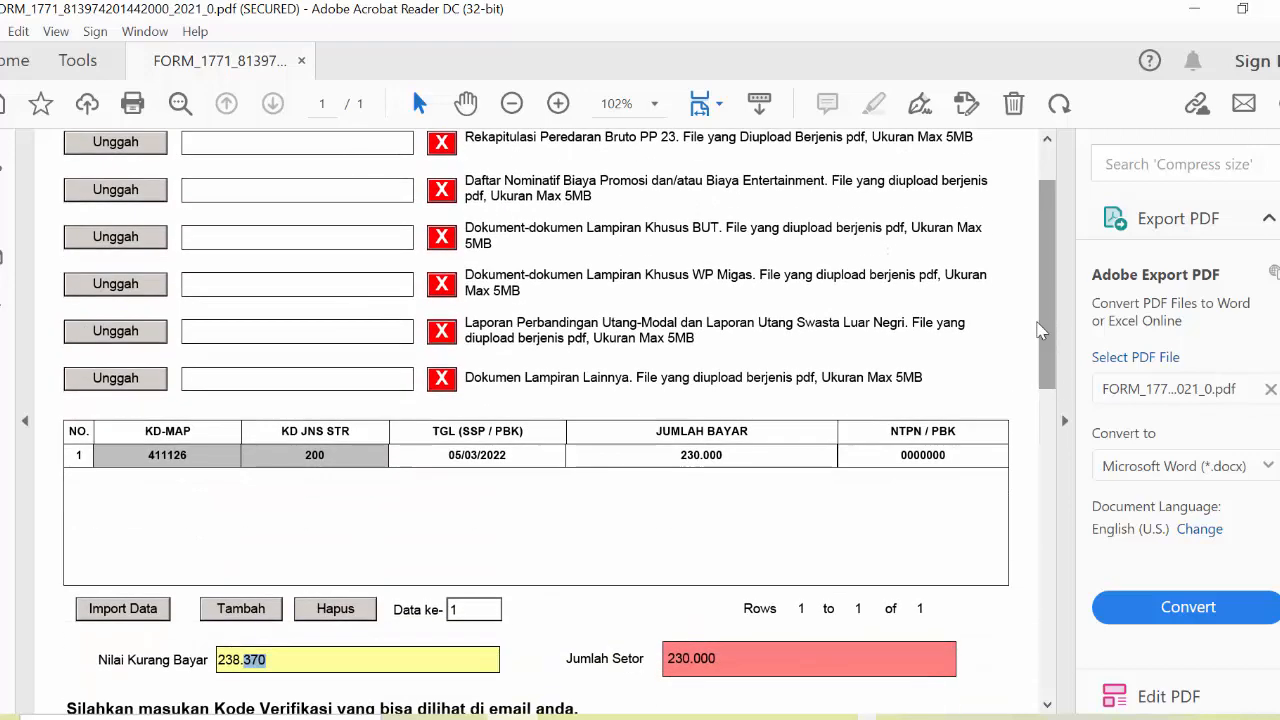
{"action": "left_click", "coordinate": [640, 454]}
{"action": "double_click", "coordinate": [631, 454]}
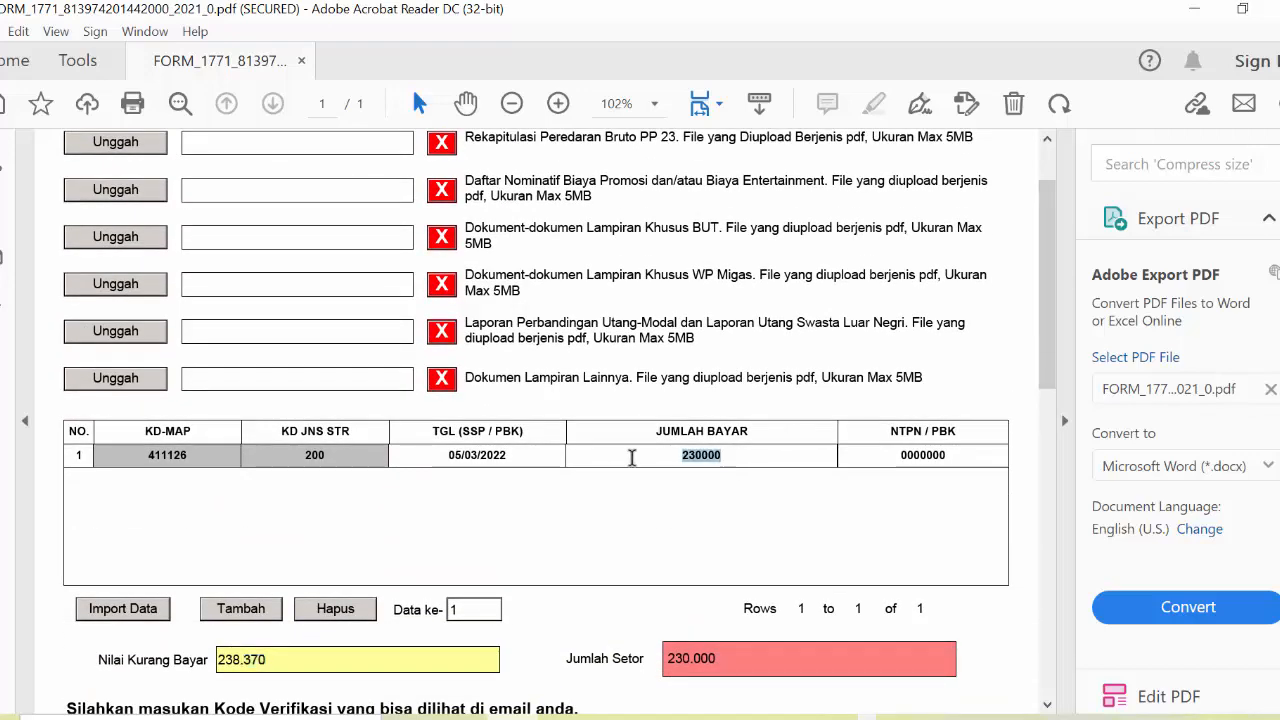
{"action": "type", "text": "23"}
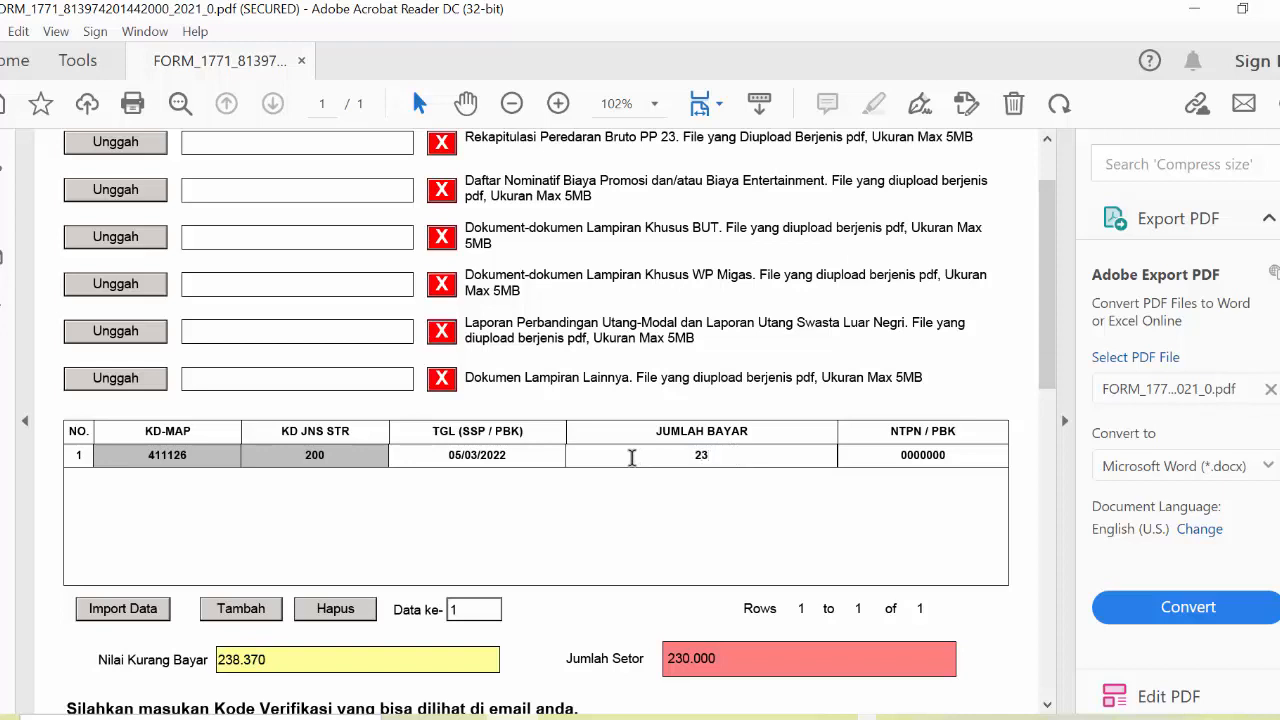
{"action": "type", "text": "8370"}
{"action": "key", "text": "Tab"}
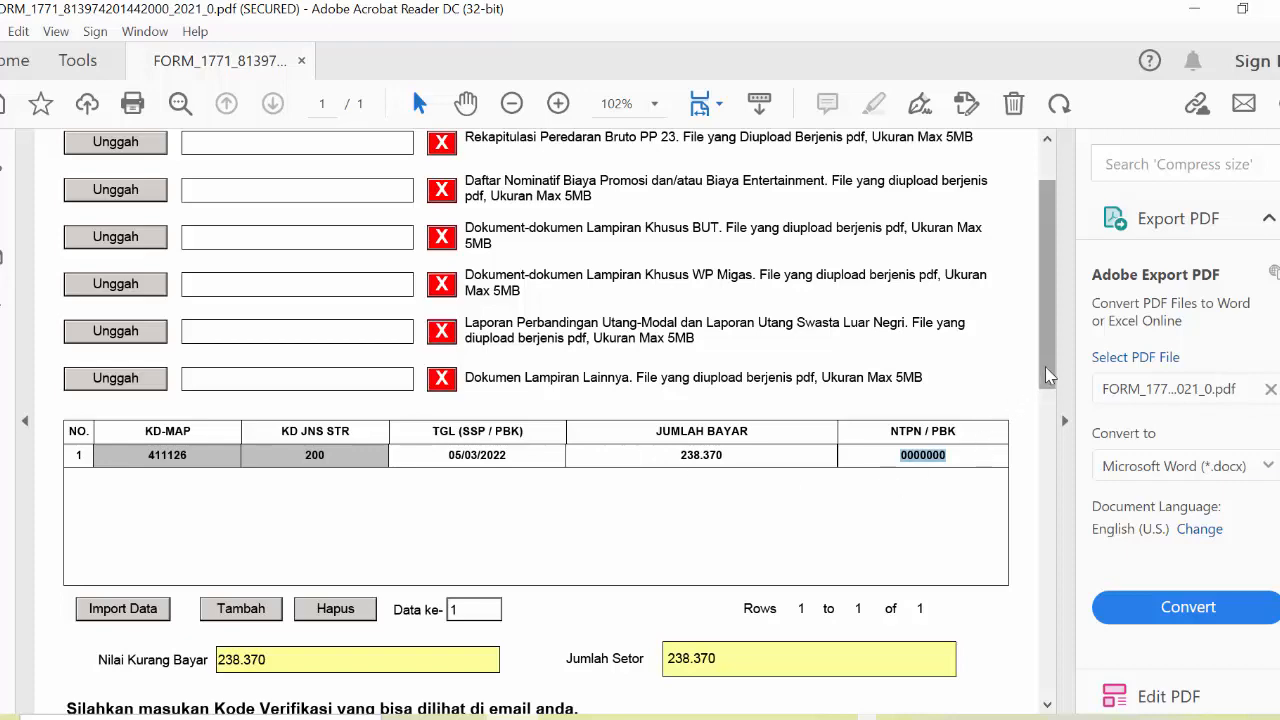
{"action": "left_click_drag", "start_coordinate": [1046, 368], "coordinate": [1043, 430]}
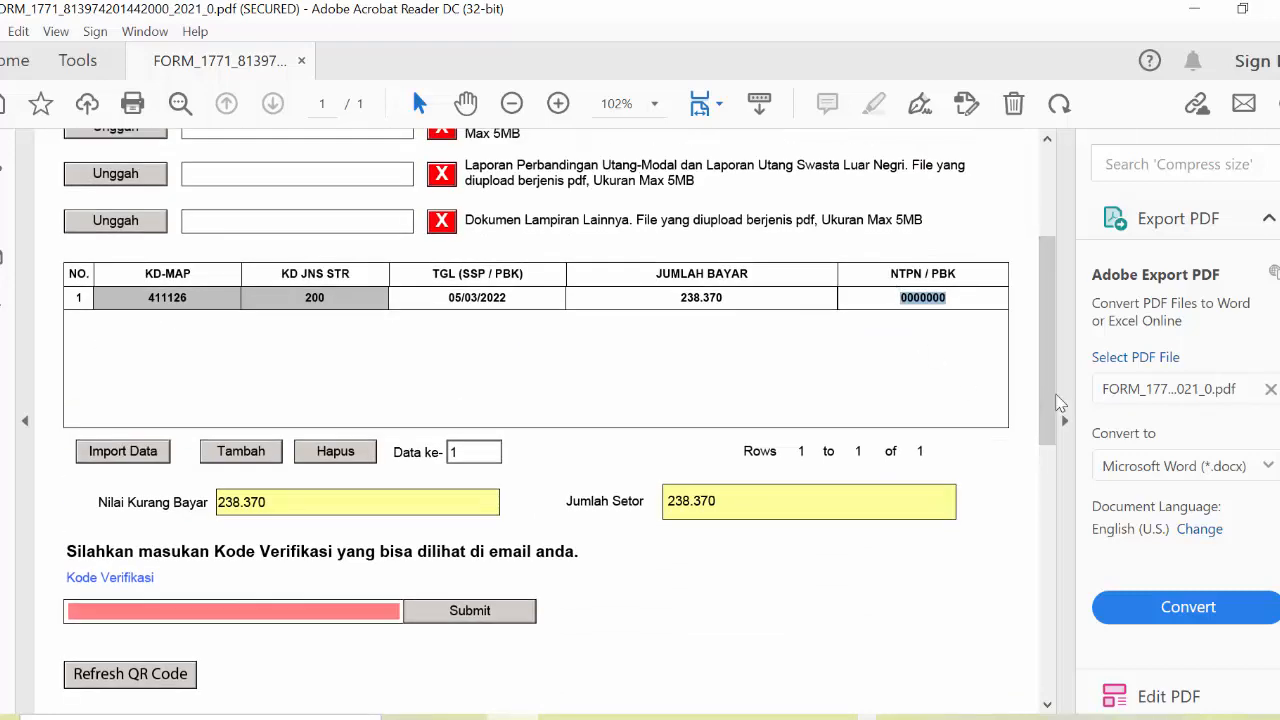
Enter the e-mailed verification code in the Kode Verifikasi field
{"action": "scroll", "coordinate": [1052, 408], "scroll_direction": "down", "scroll_amount": 4}
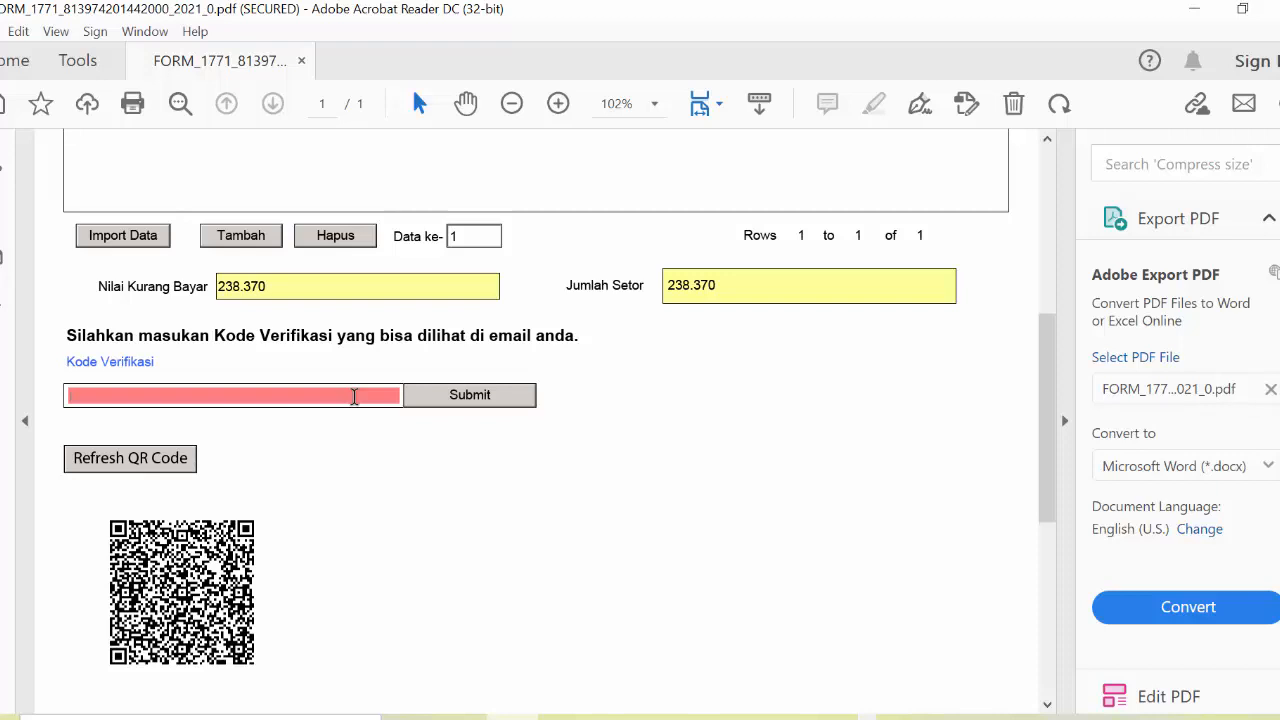
{"action": "key", "text": "Caps_Lock"}
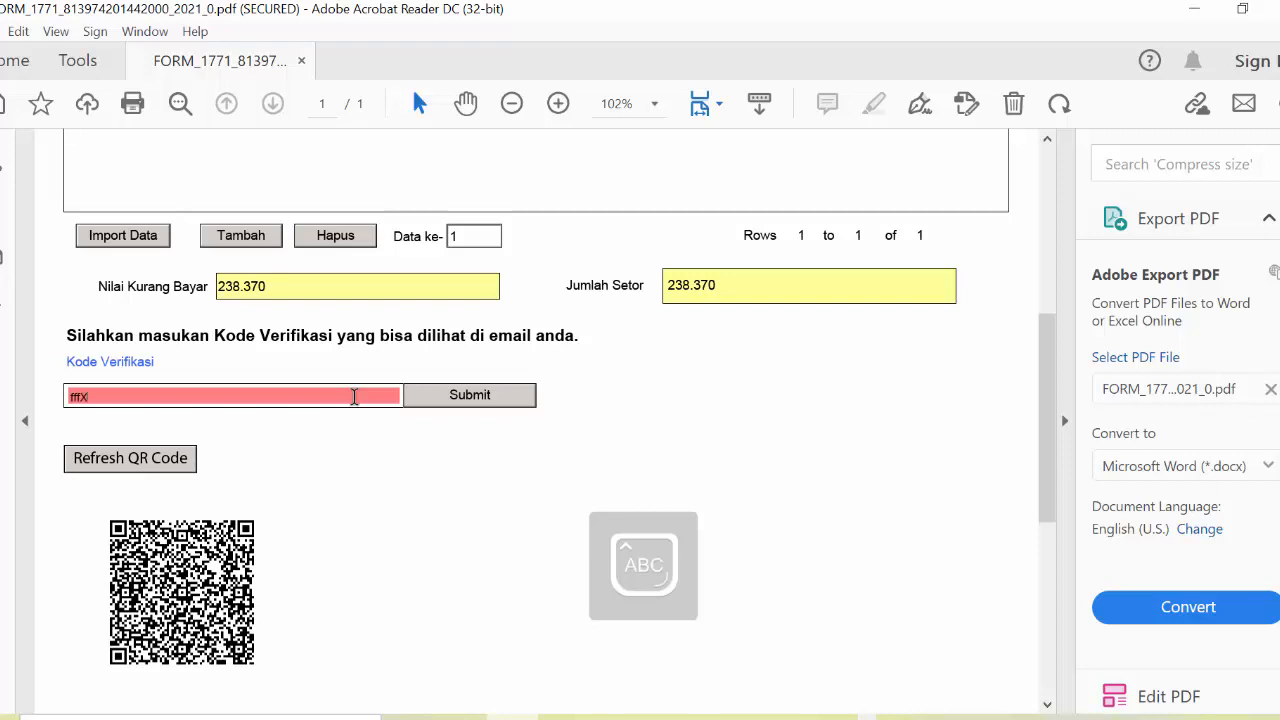
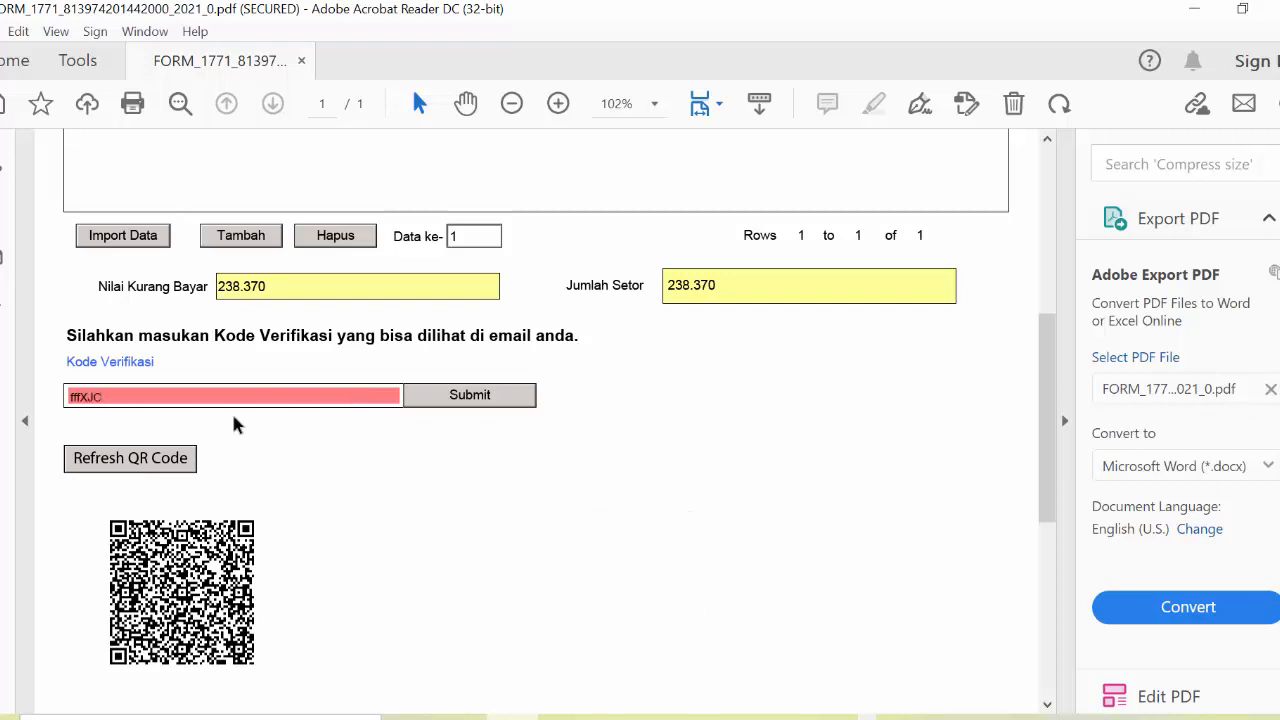
{"action": "key", "text": "Tab"}
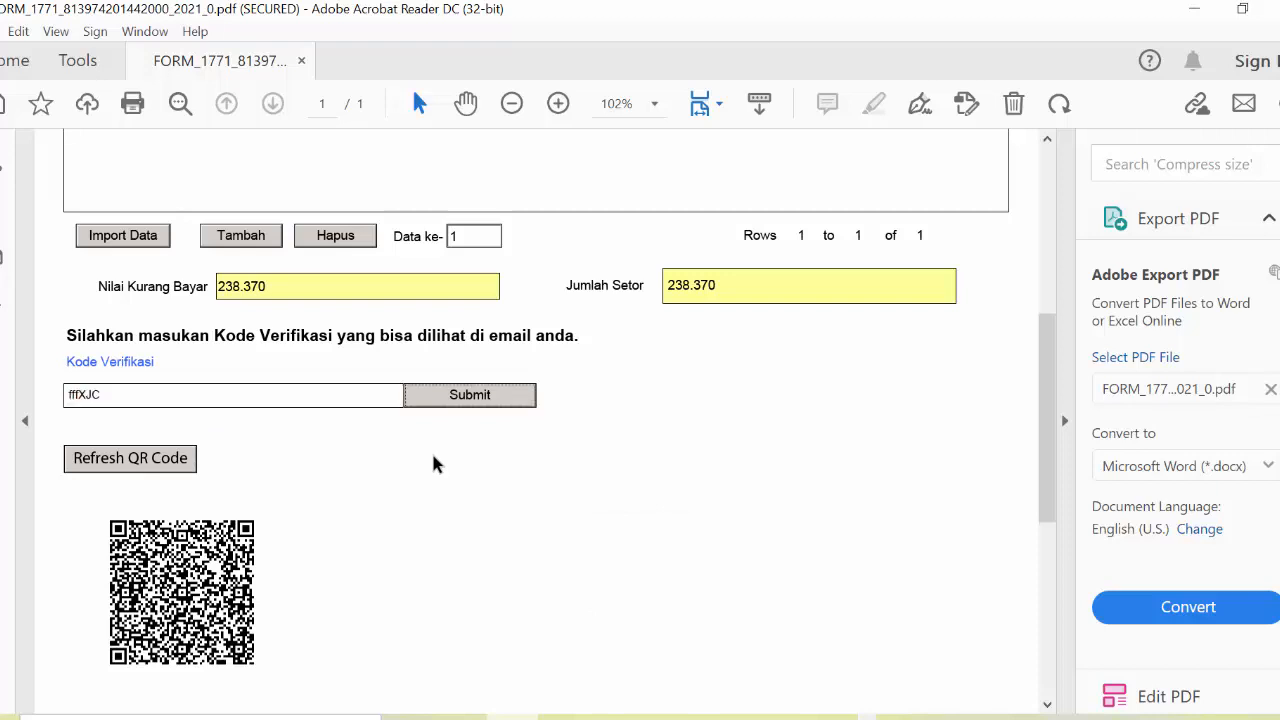
Submit the verification code and dismiss the server-not-found error
{"action": "left_click", "coordinate": [473, 398]}
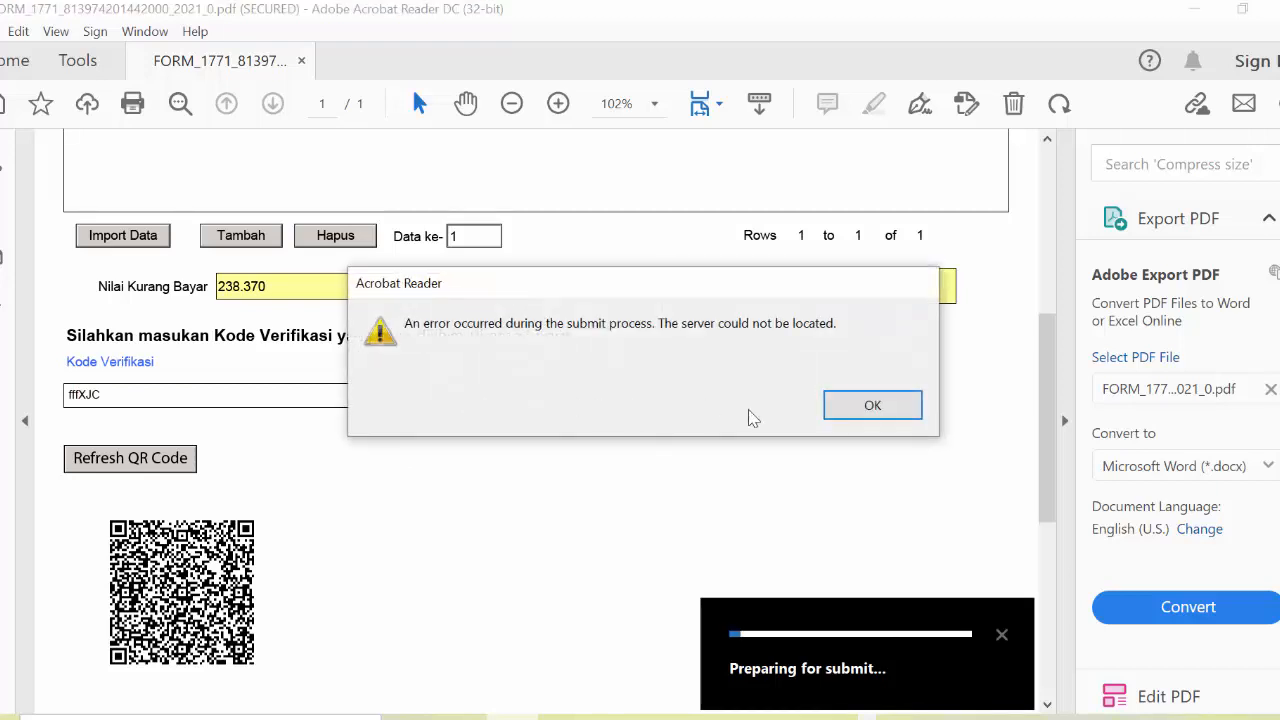
{"action": "left_click", "coordinate": [873, 409]}
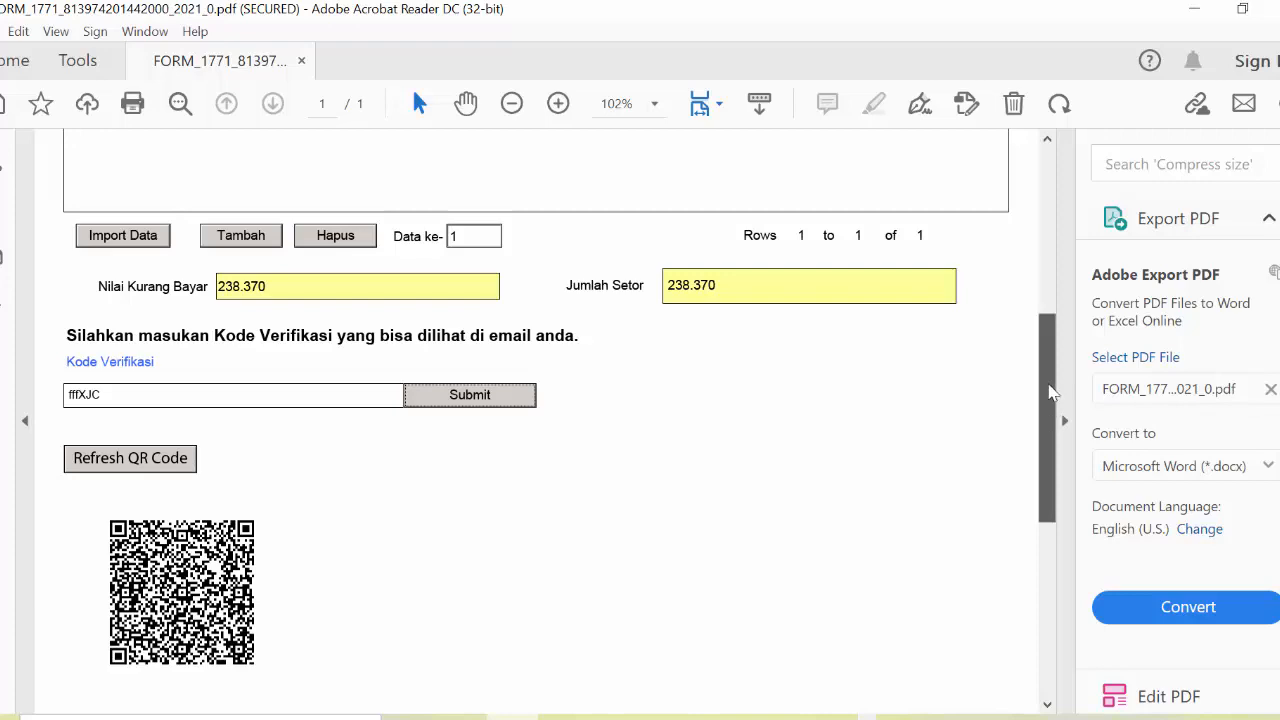
{"action": "left_click_drag", "start_coordinate": [1055, 420], "coordinate": [1041, 229]}
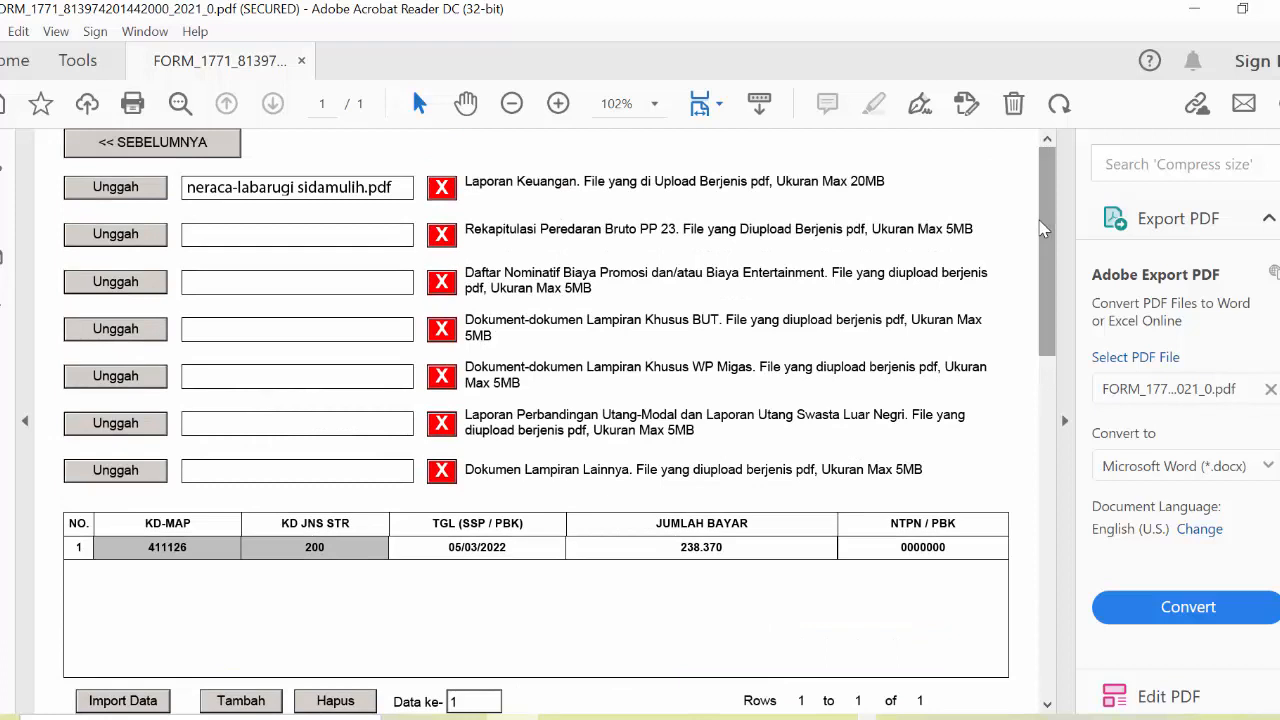